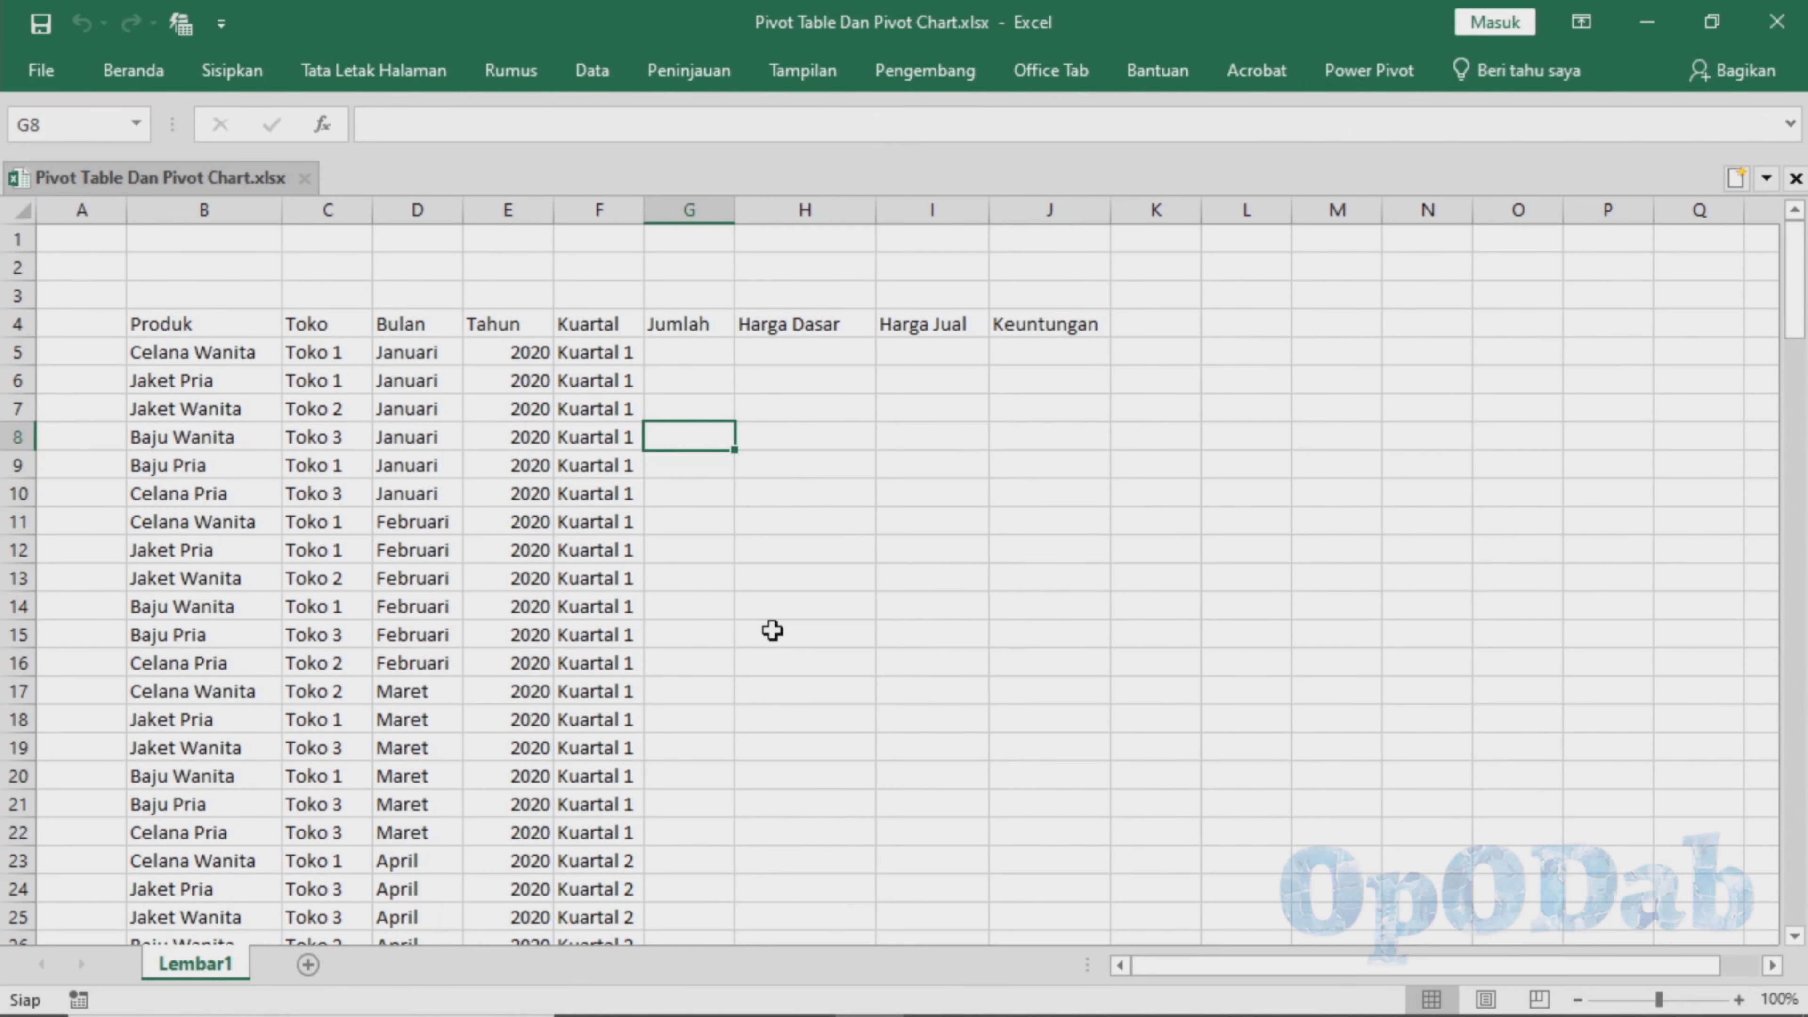
- Examine the sales records and the column headings from Produk to Keuntungan on the Lembar1 sheet
scroll(356, 491, down, 6)
scroll(357, 490, up, 4)
scroll(357, 491, down, 20)
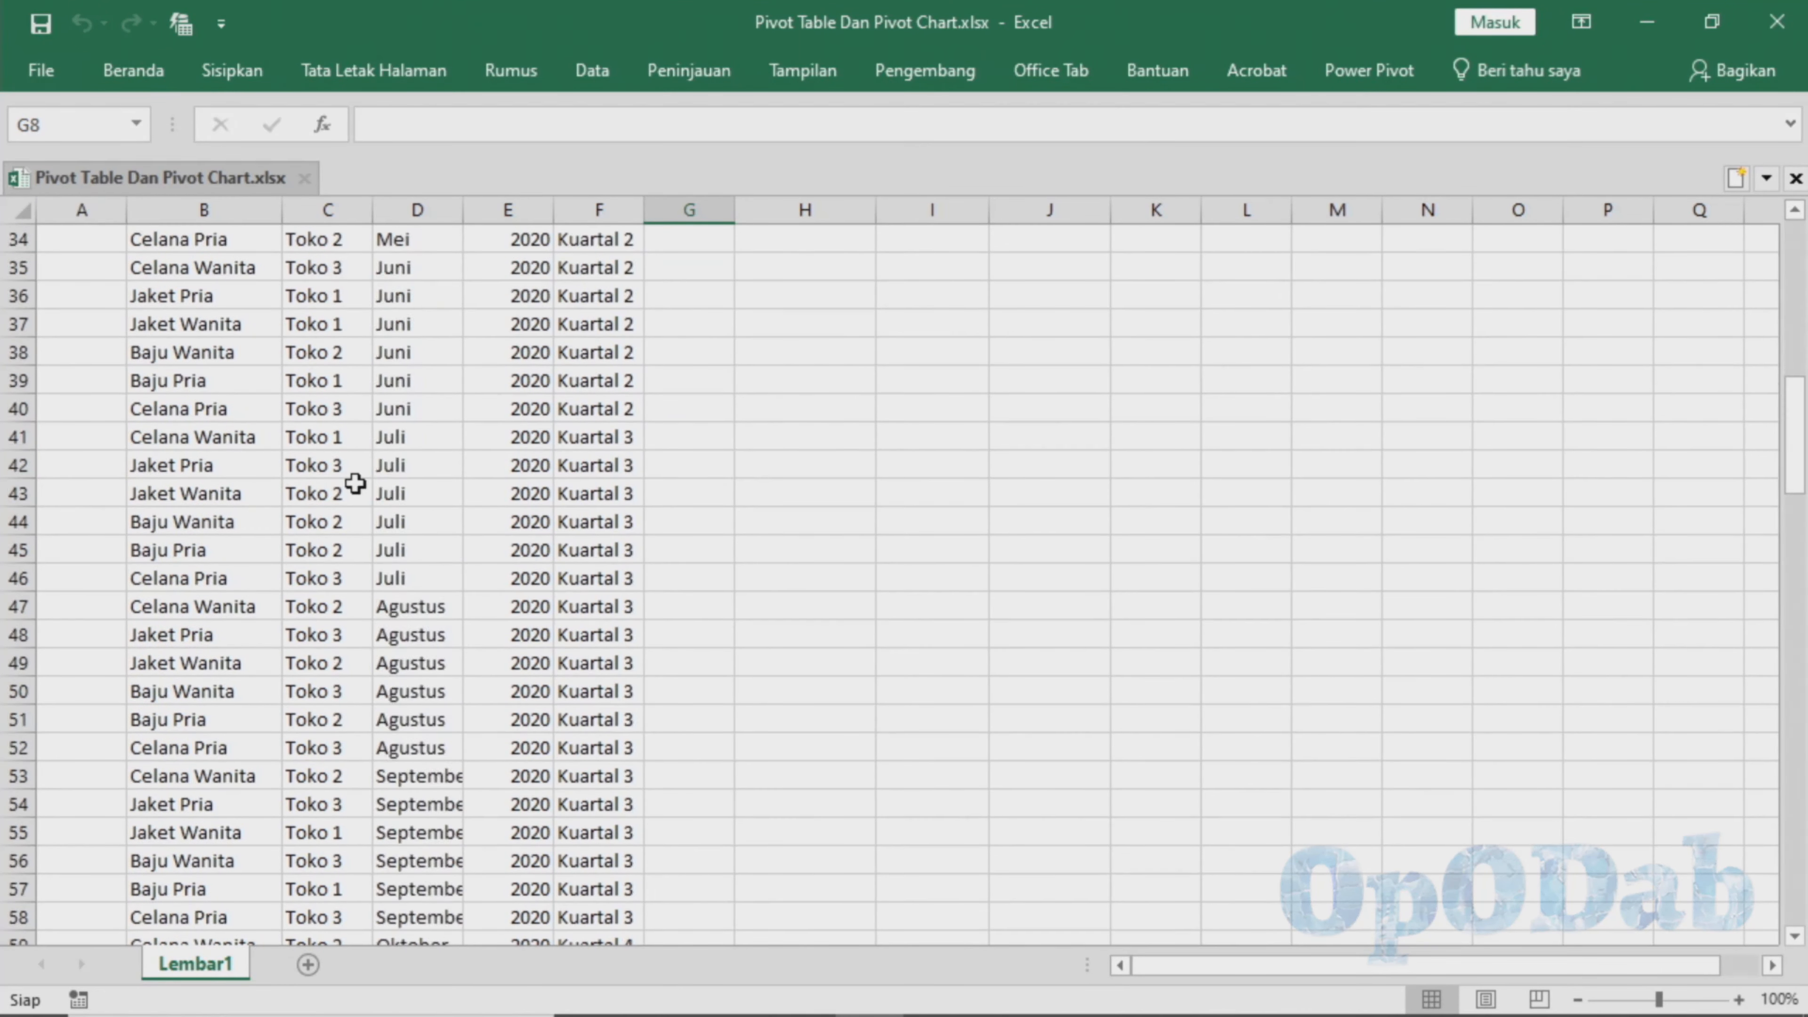
scroll(357, 490, up, 20)
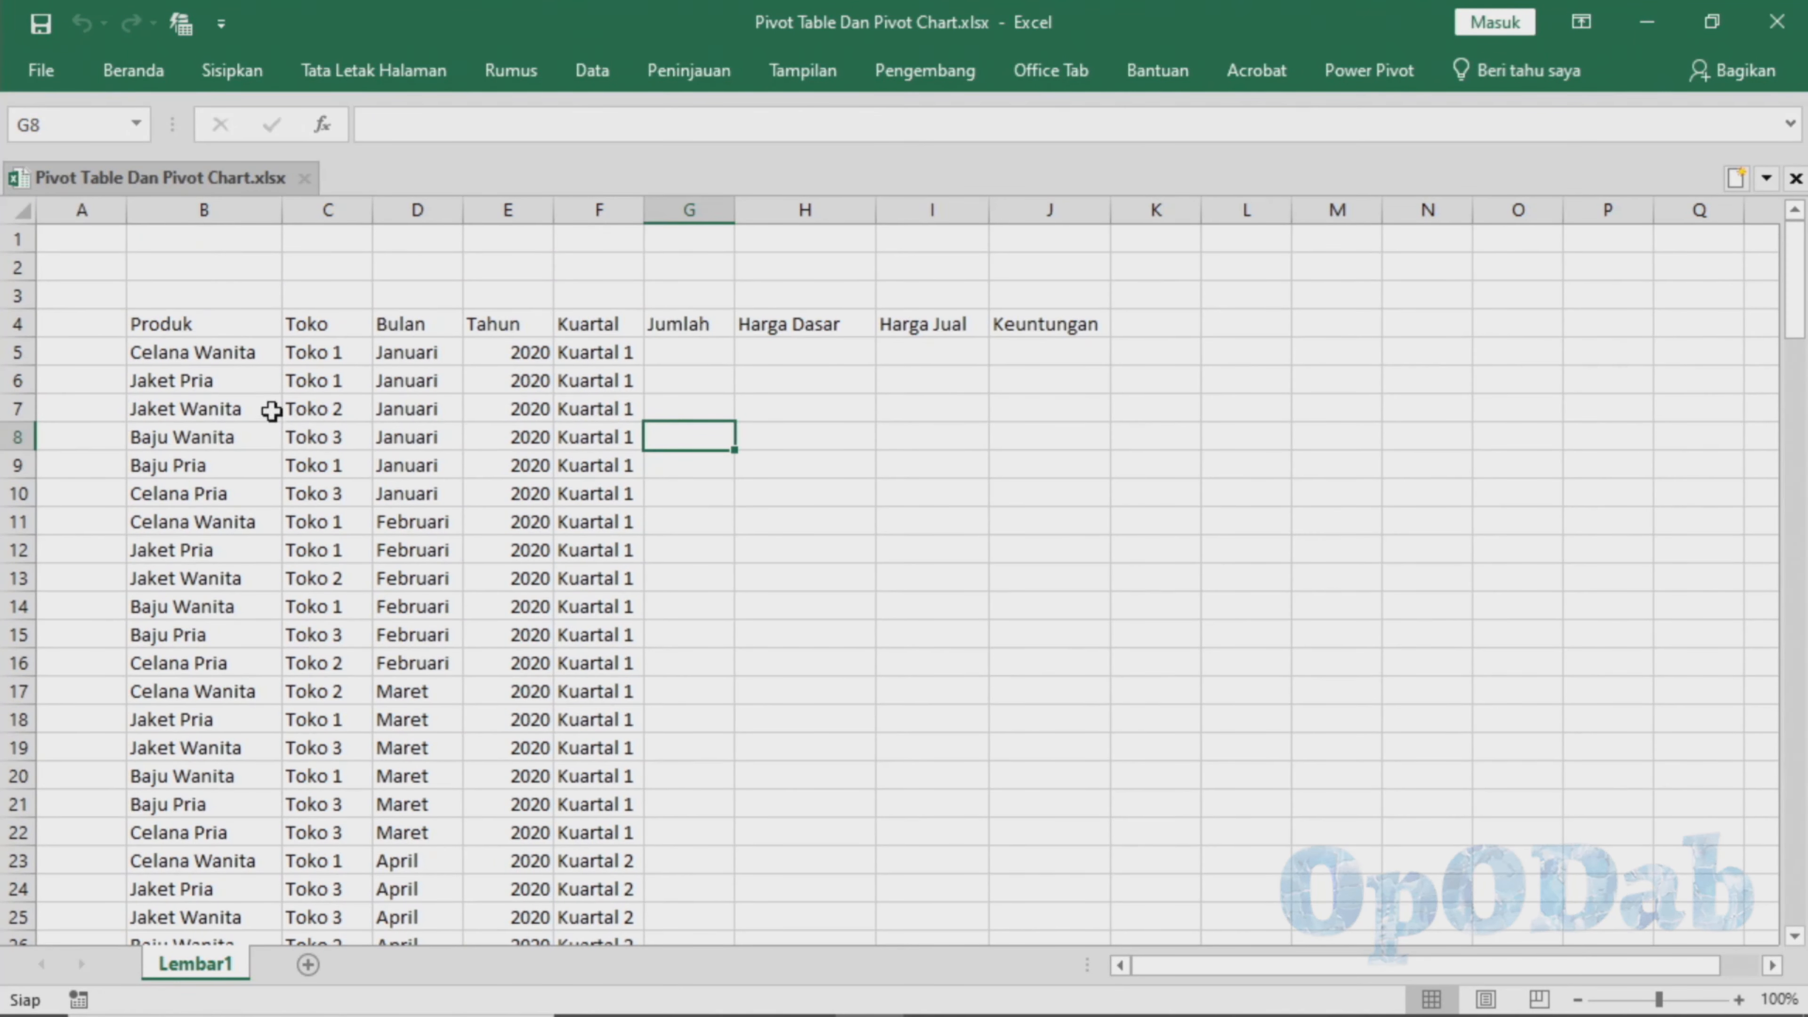
scroll(444, 415, down, 20)
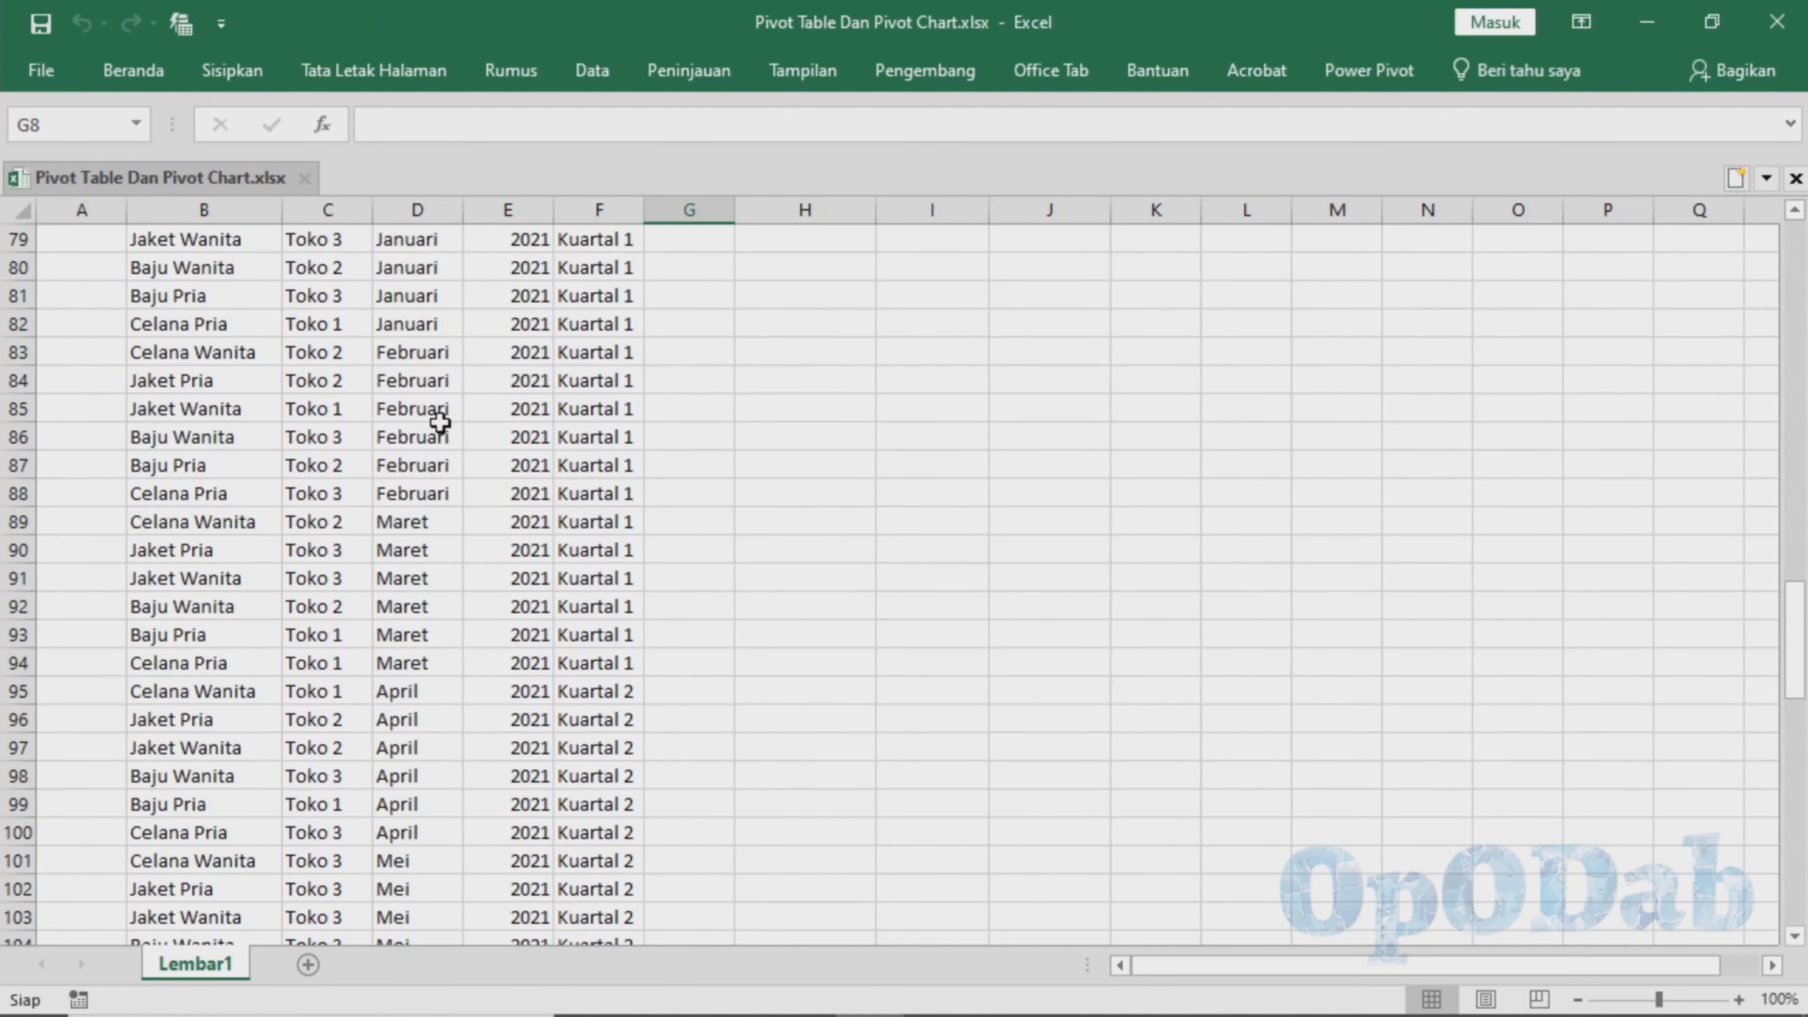
scroll(446, 438, up, 20)
drag(184, 333, 580, 333)
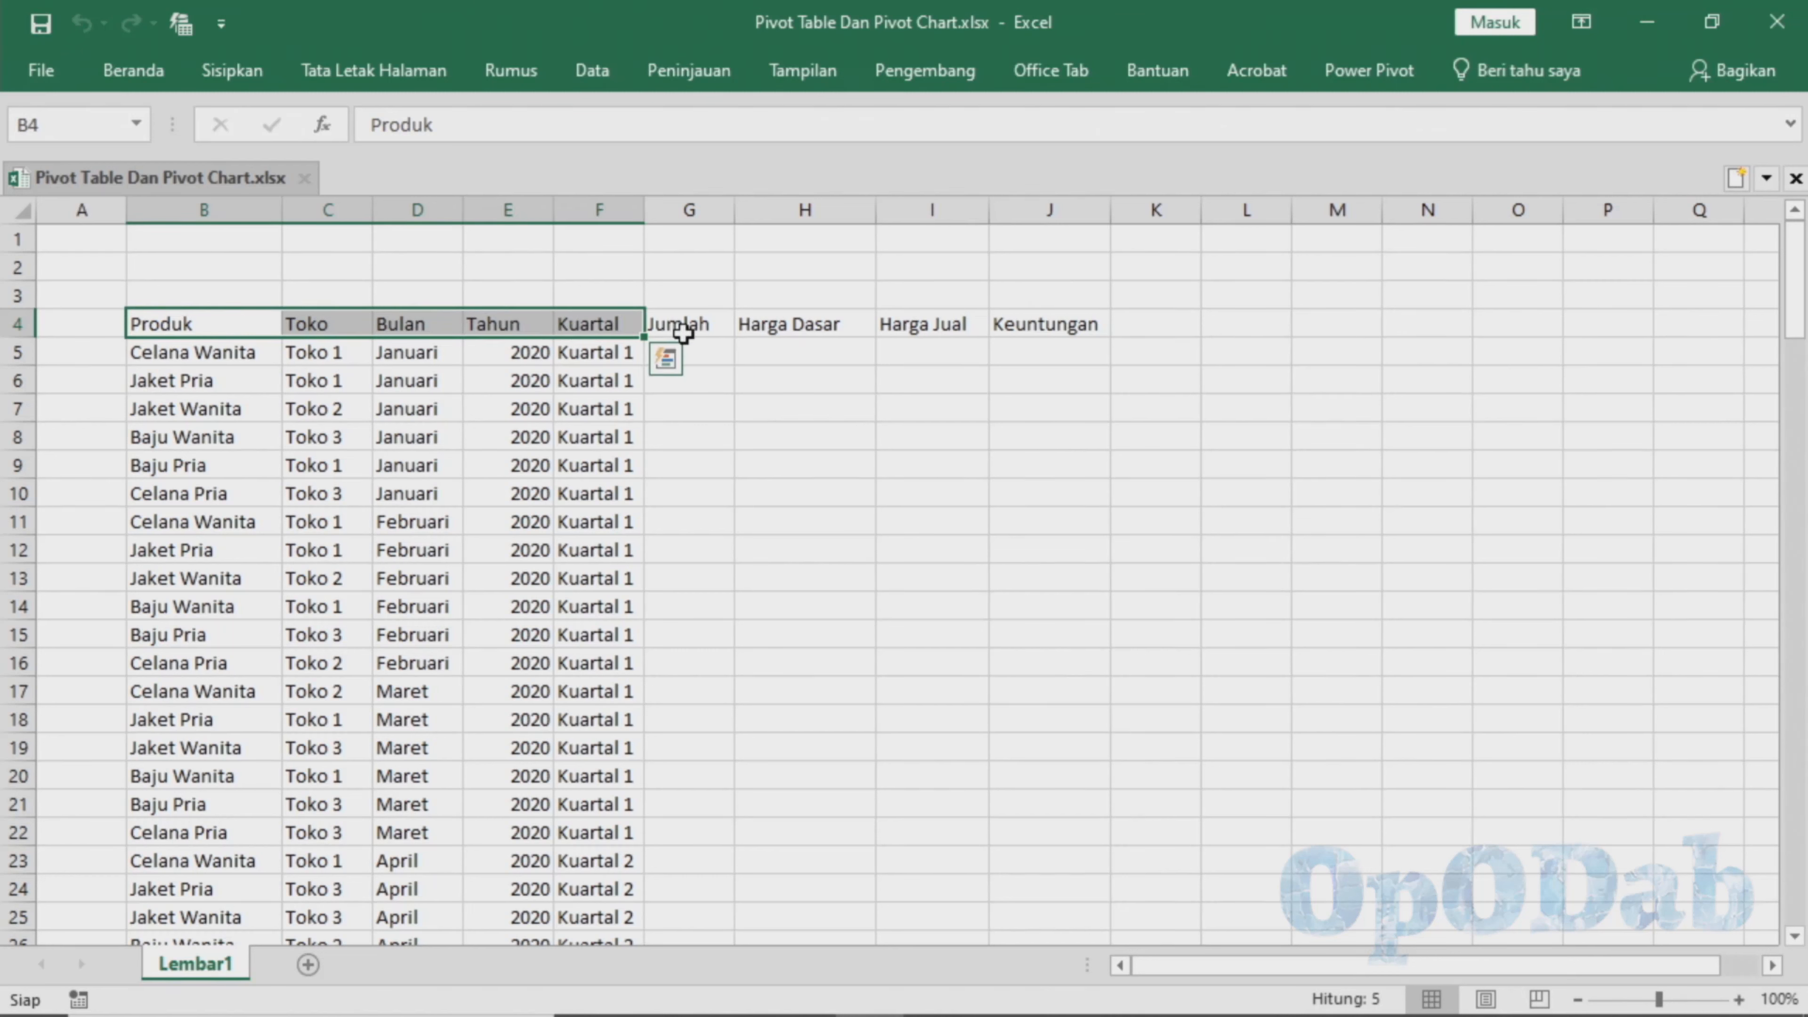
click(683, 324)
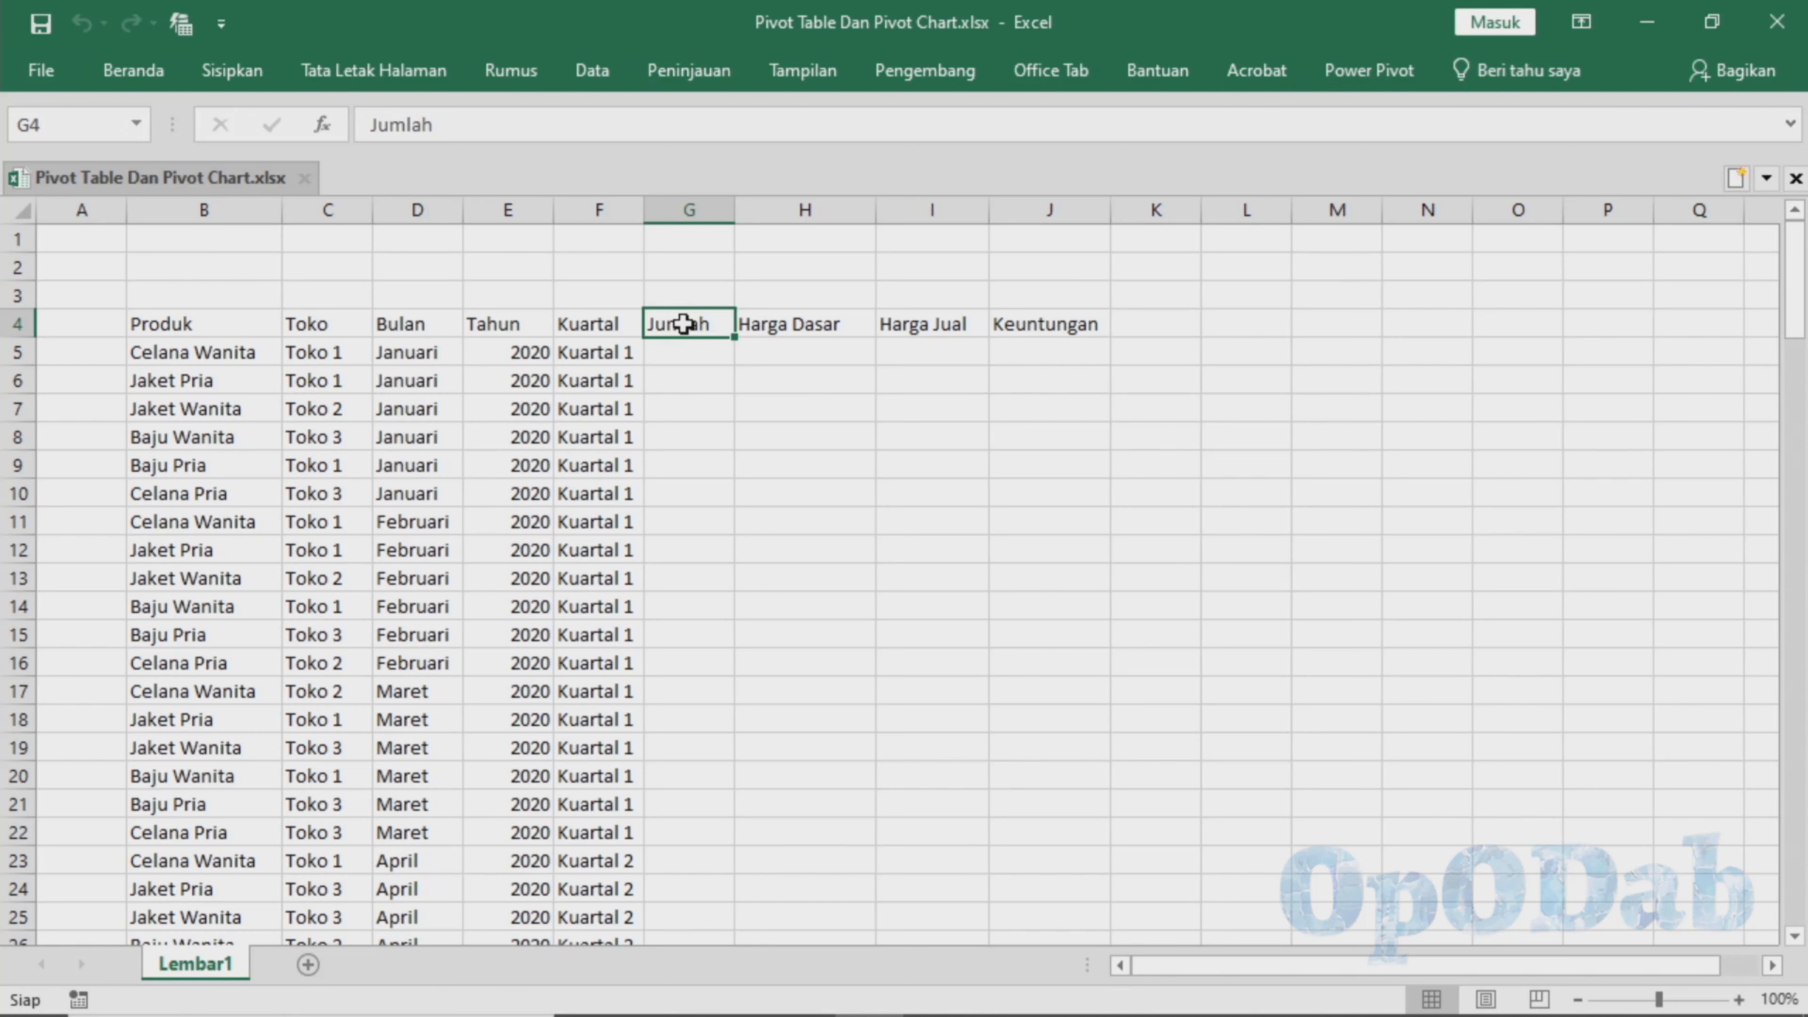
click(772, 324)
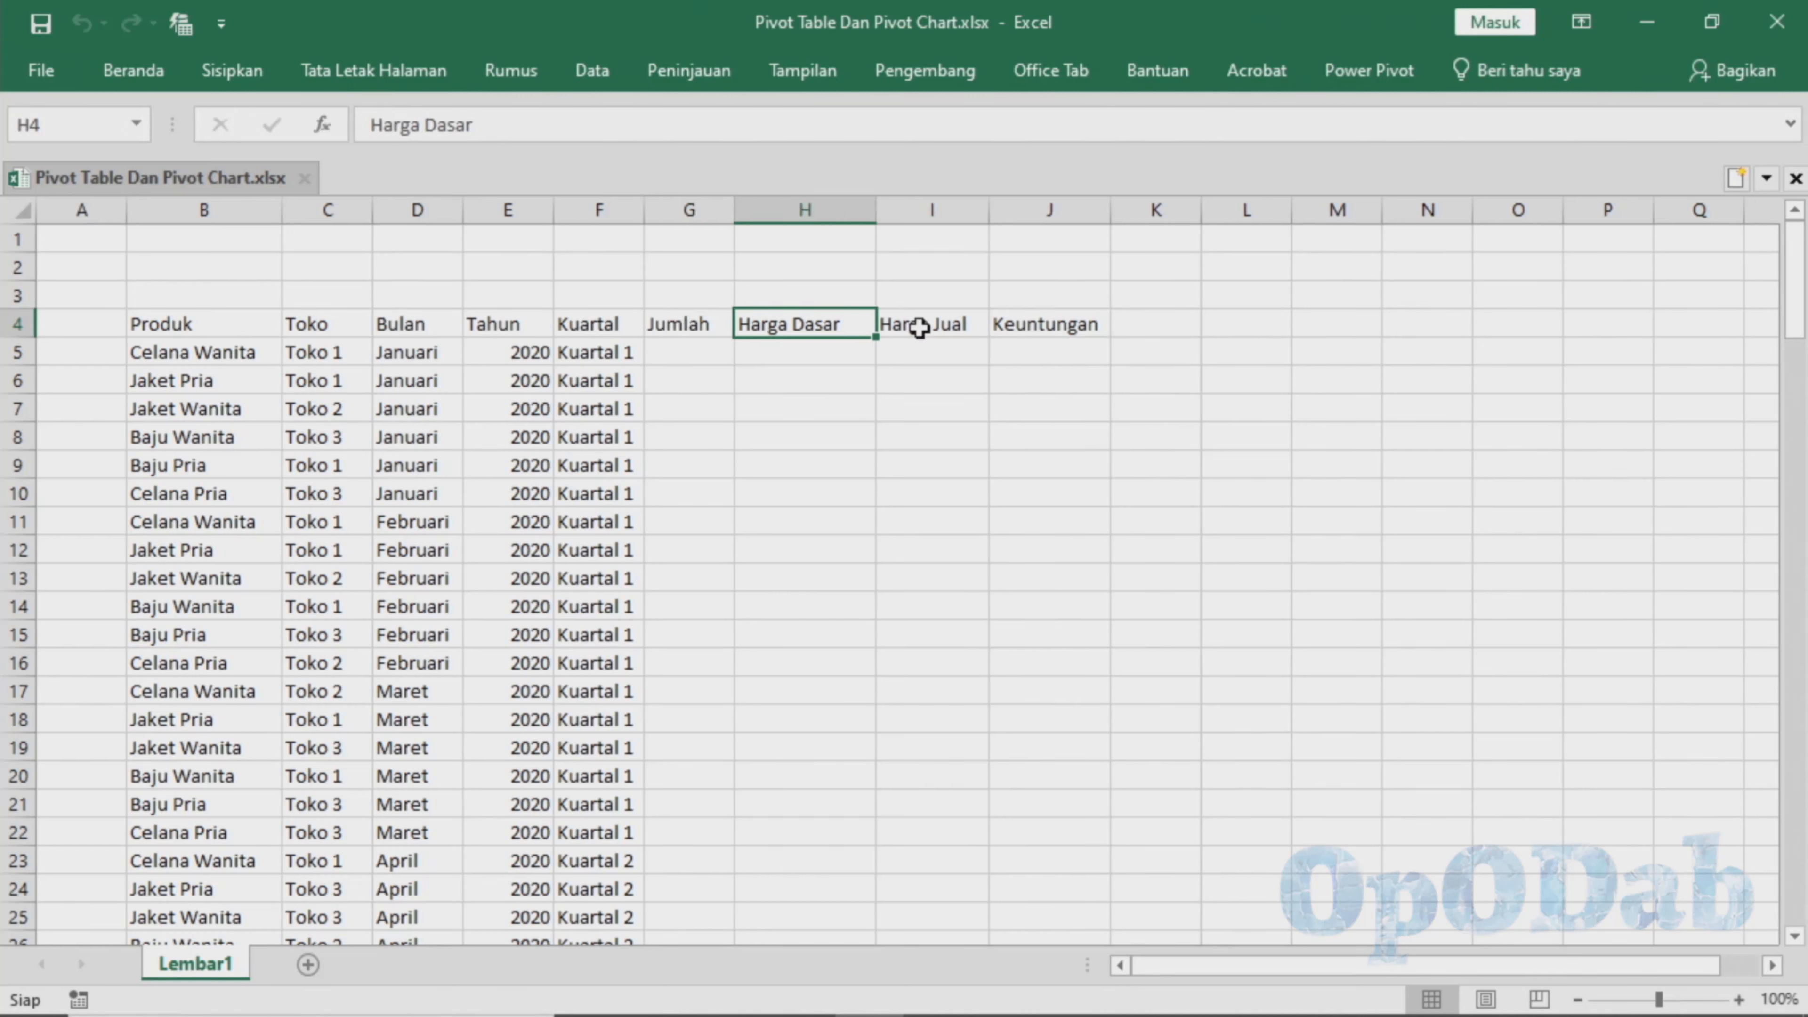
click(1049, 327)
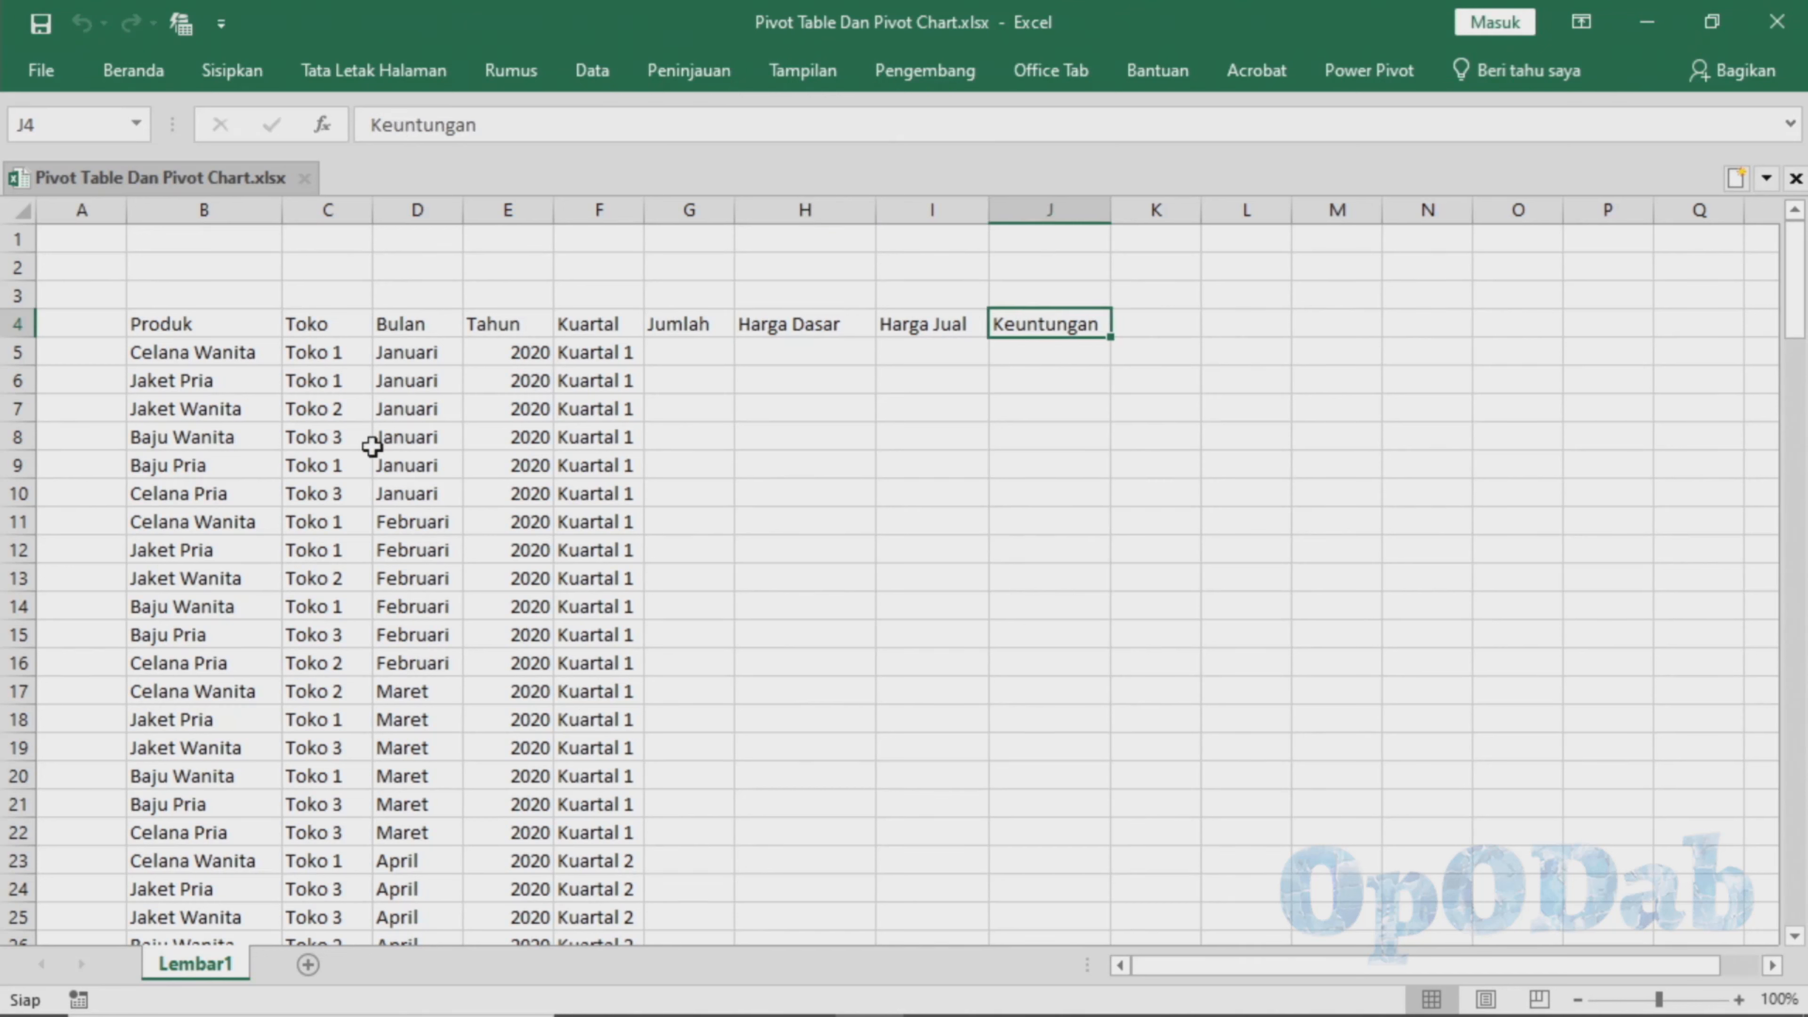
click(161, 349)
- Enter the formula =RANDBETWEEN(50;100) in cell G5 for the first Jumlah value
click(680, 356)
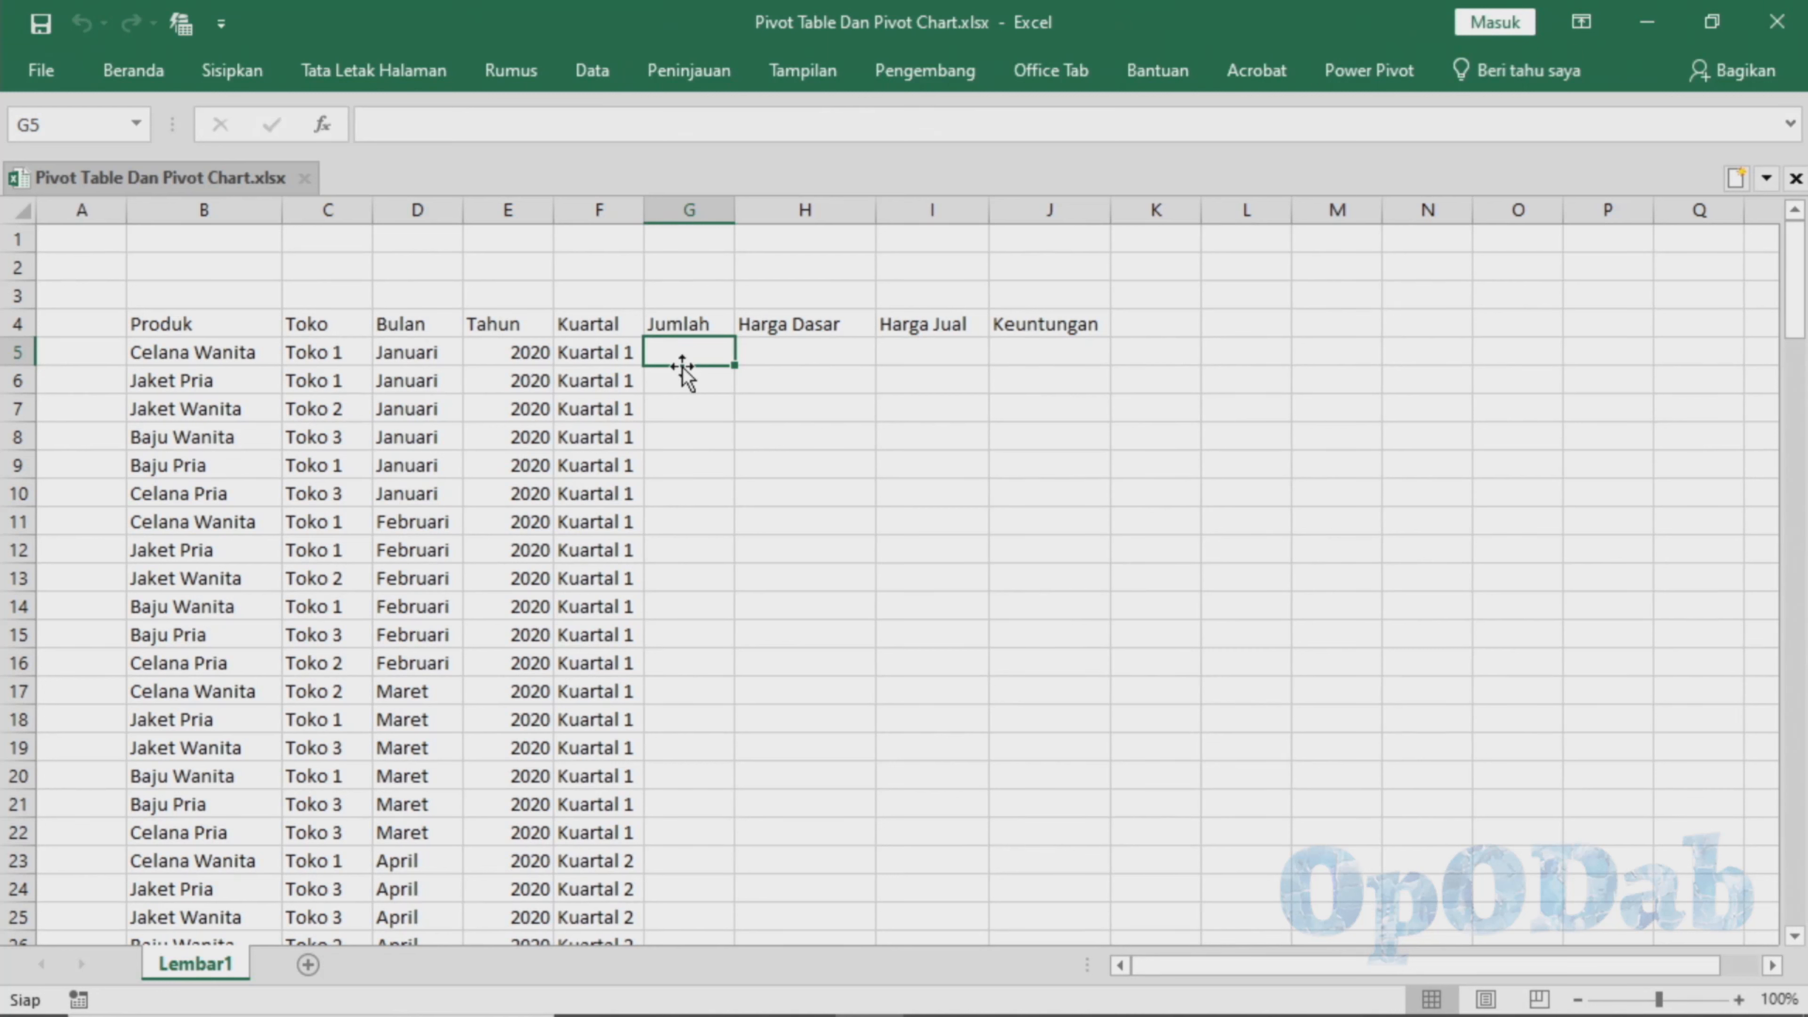
text(=)
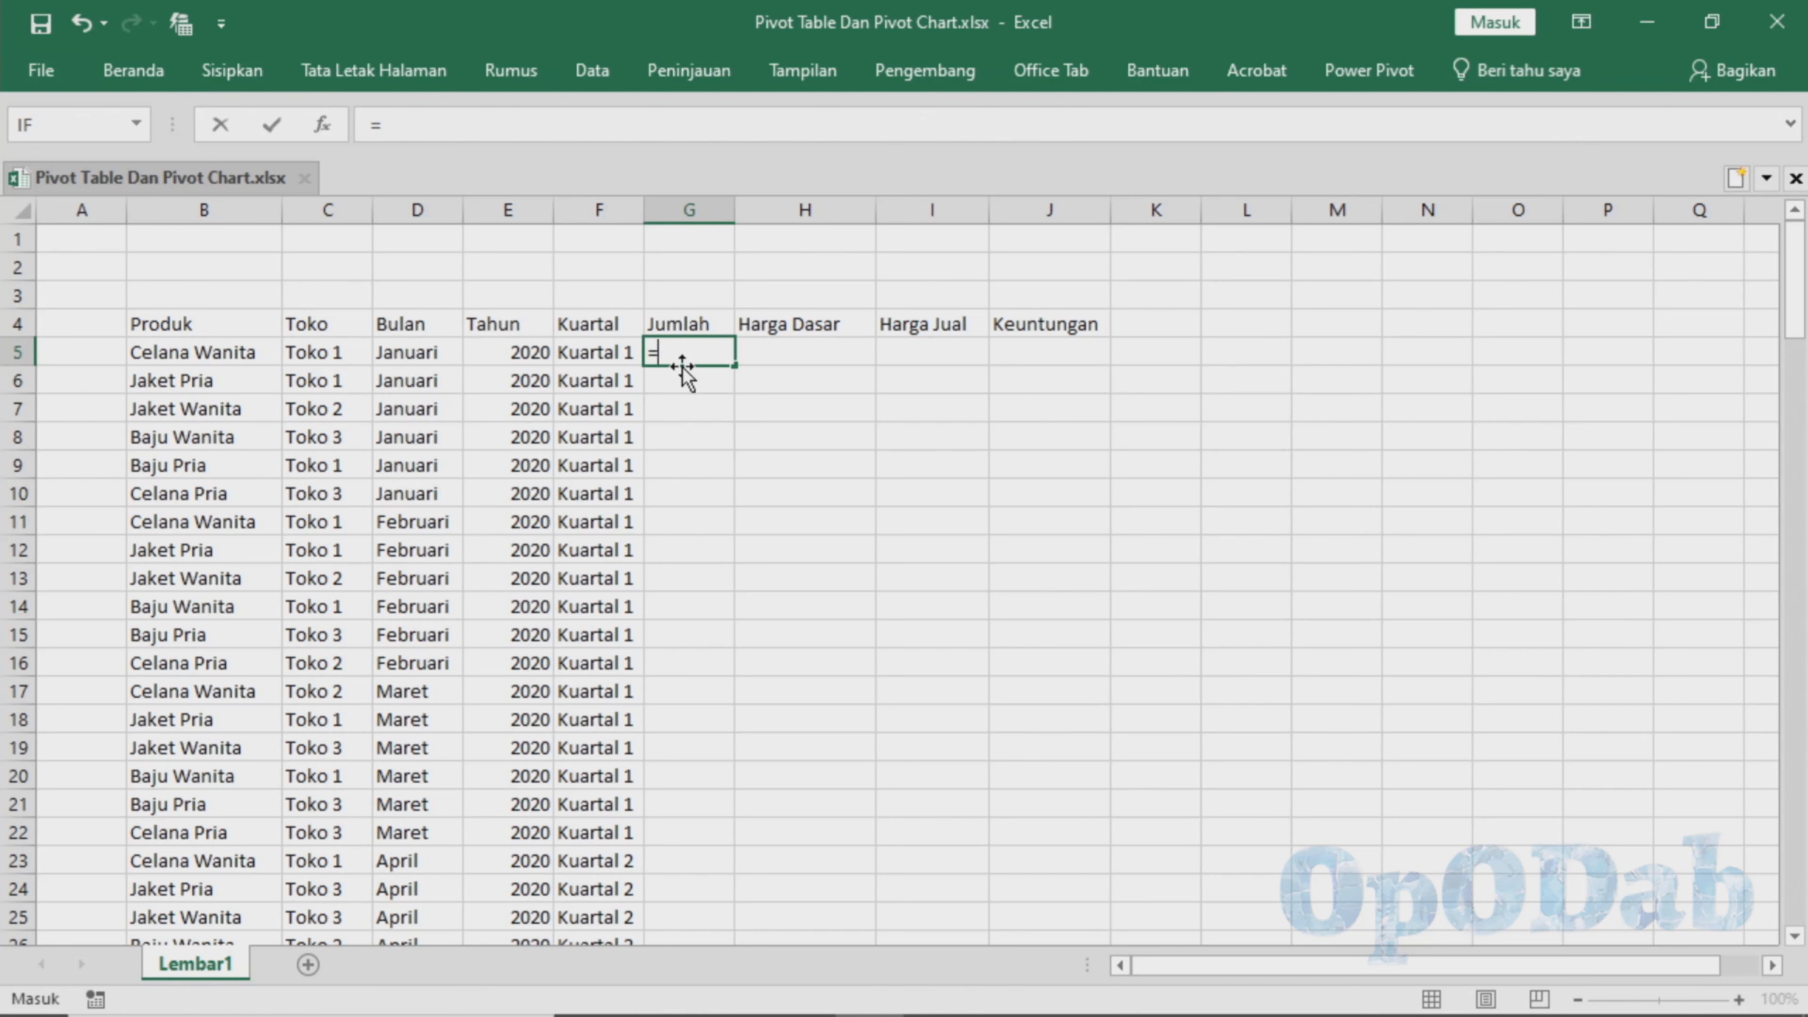
text(ran)
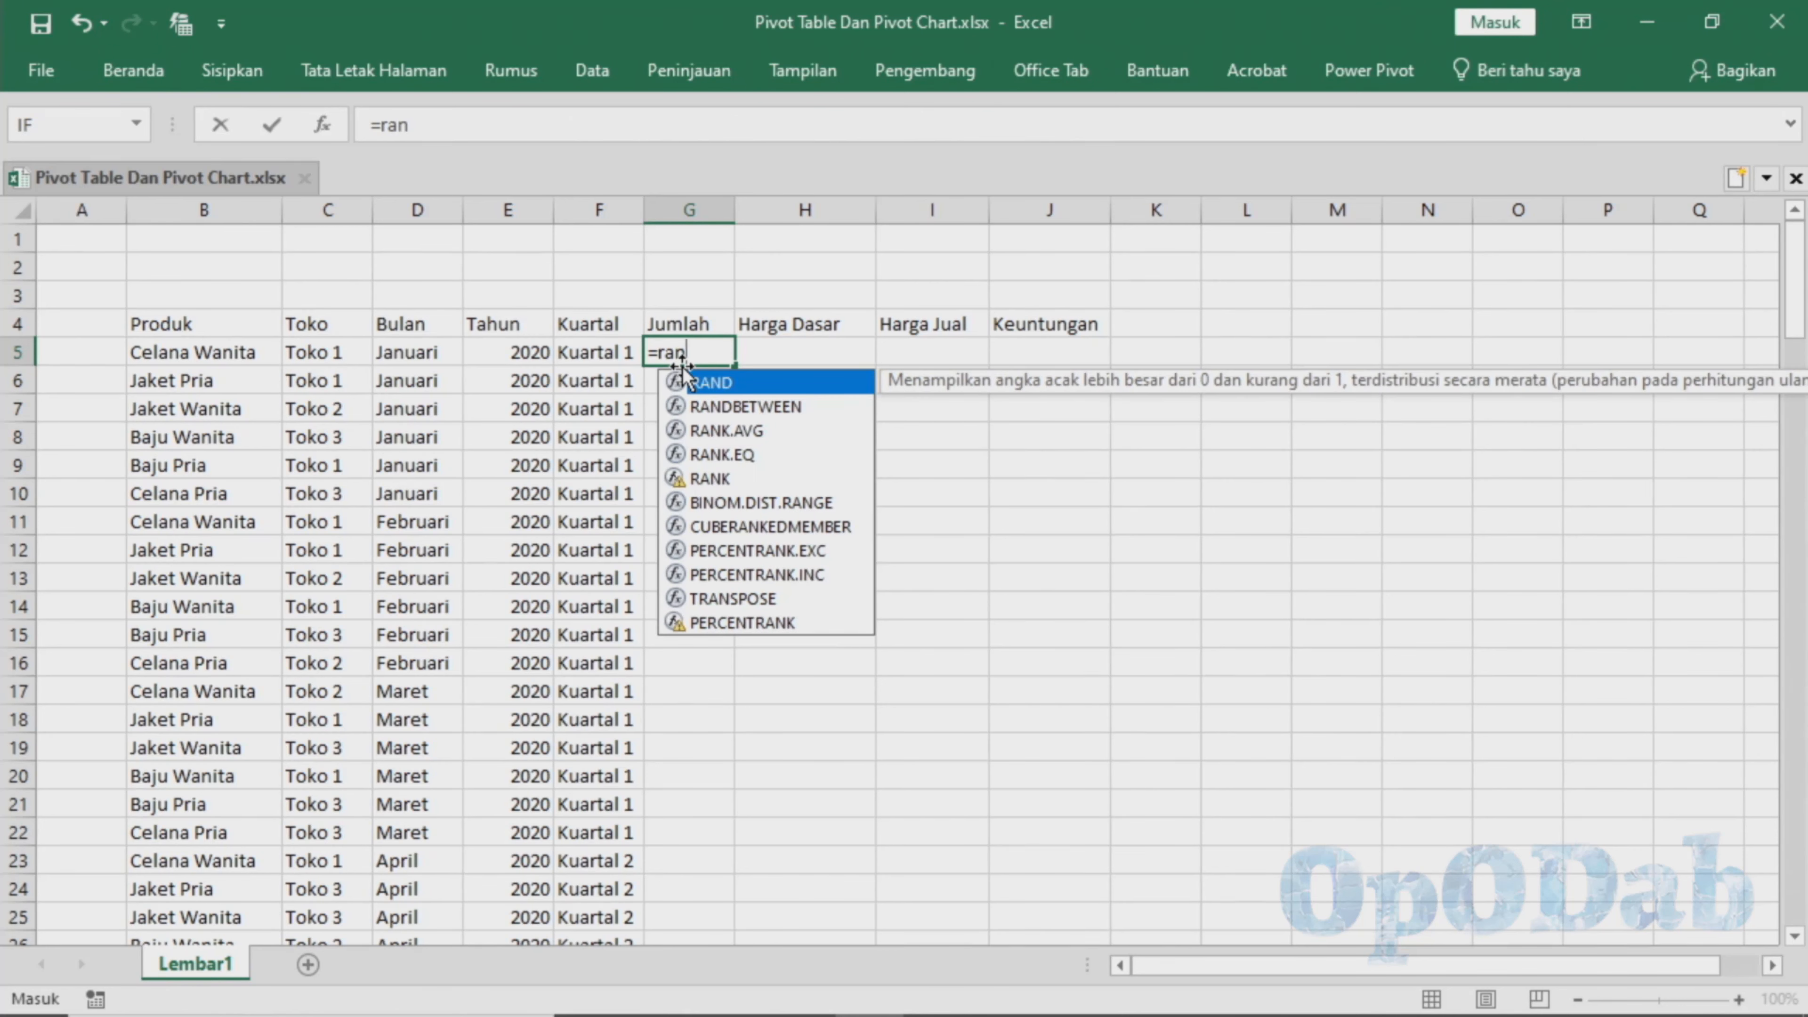
double_click(725, 408)
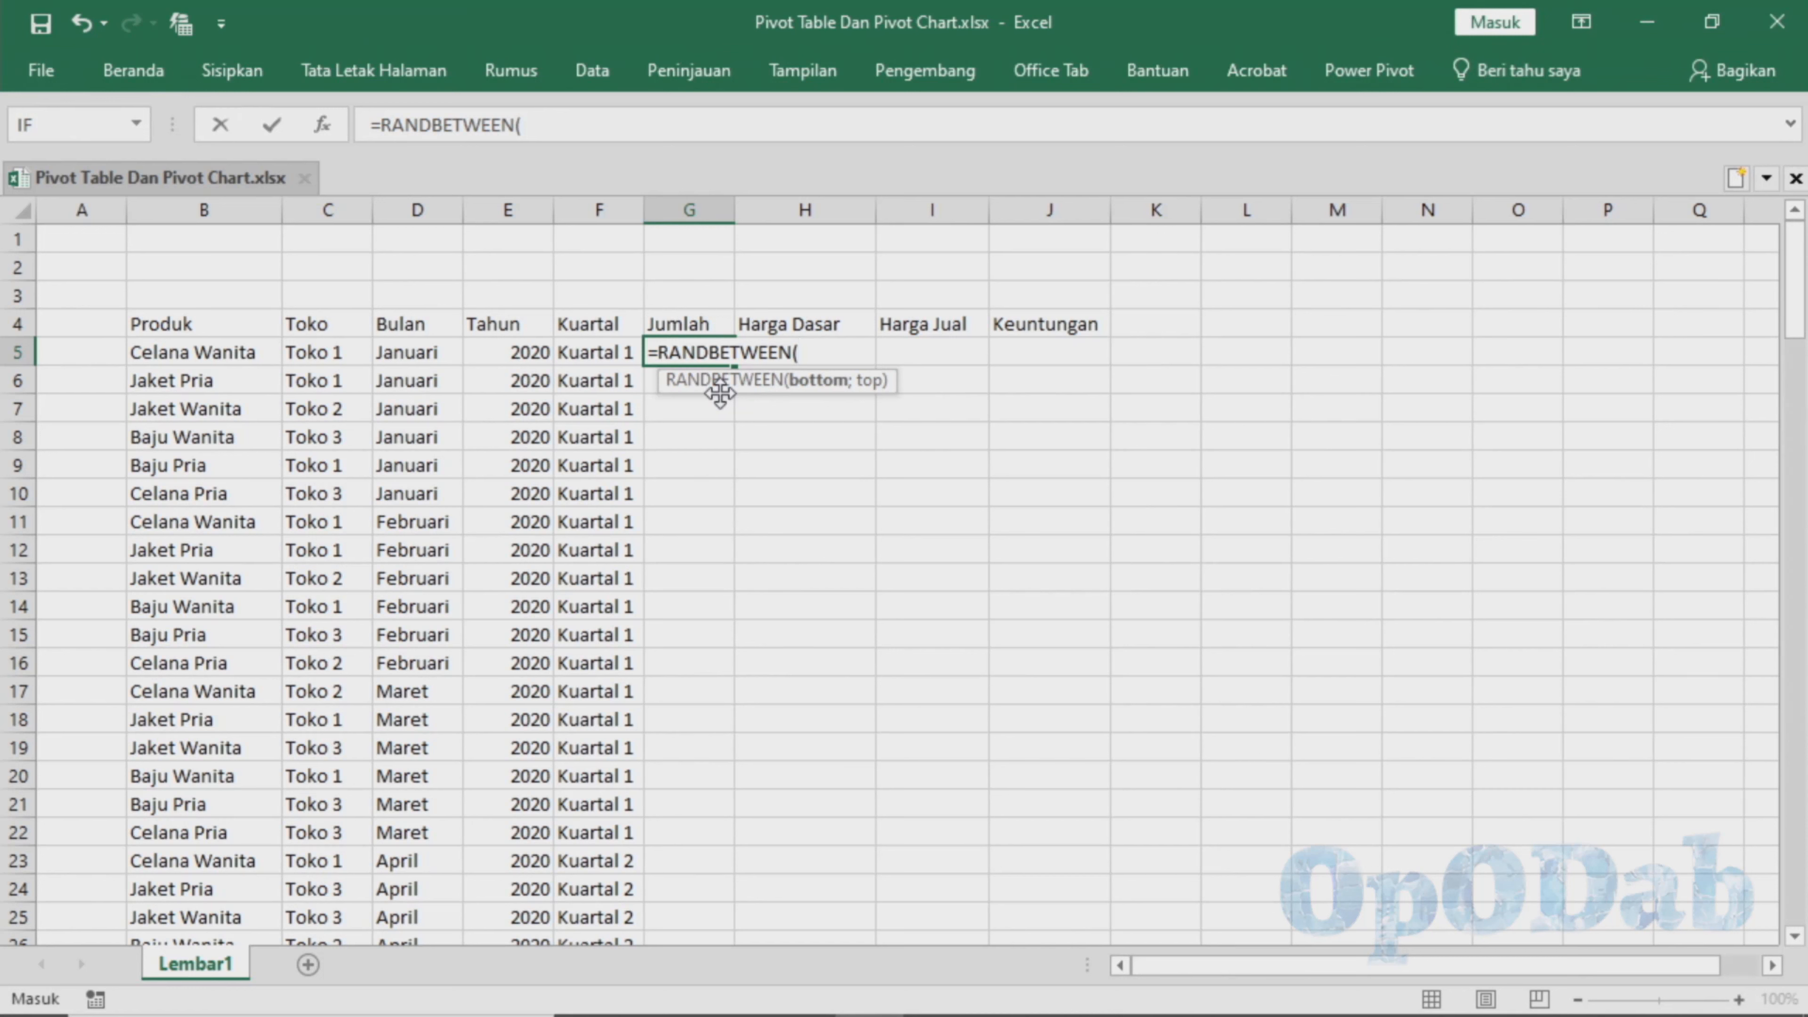
text(50;)
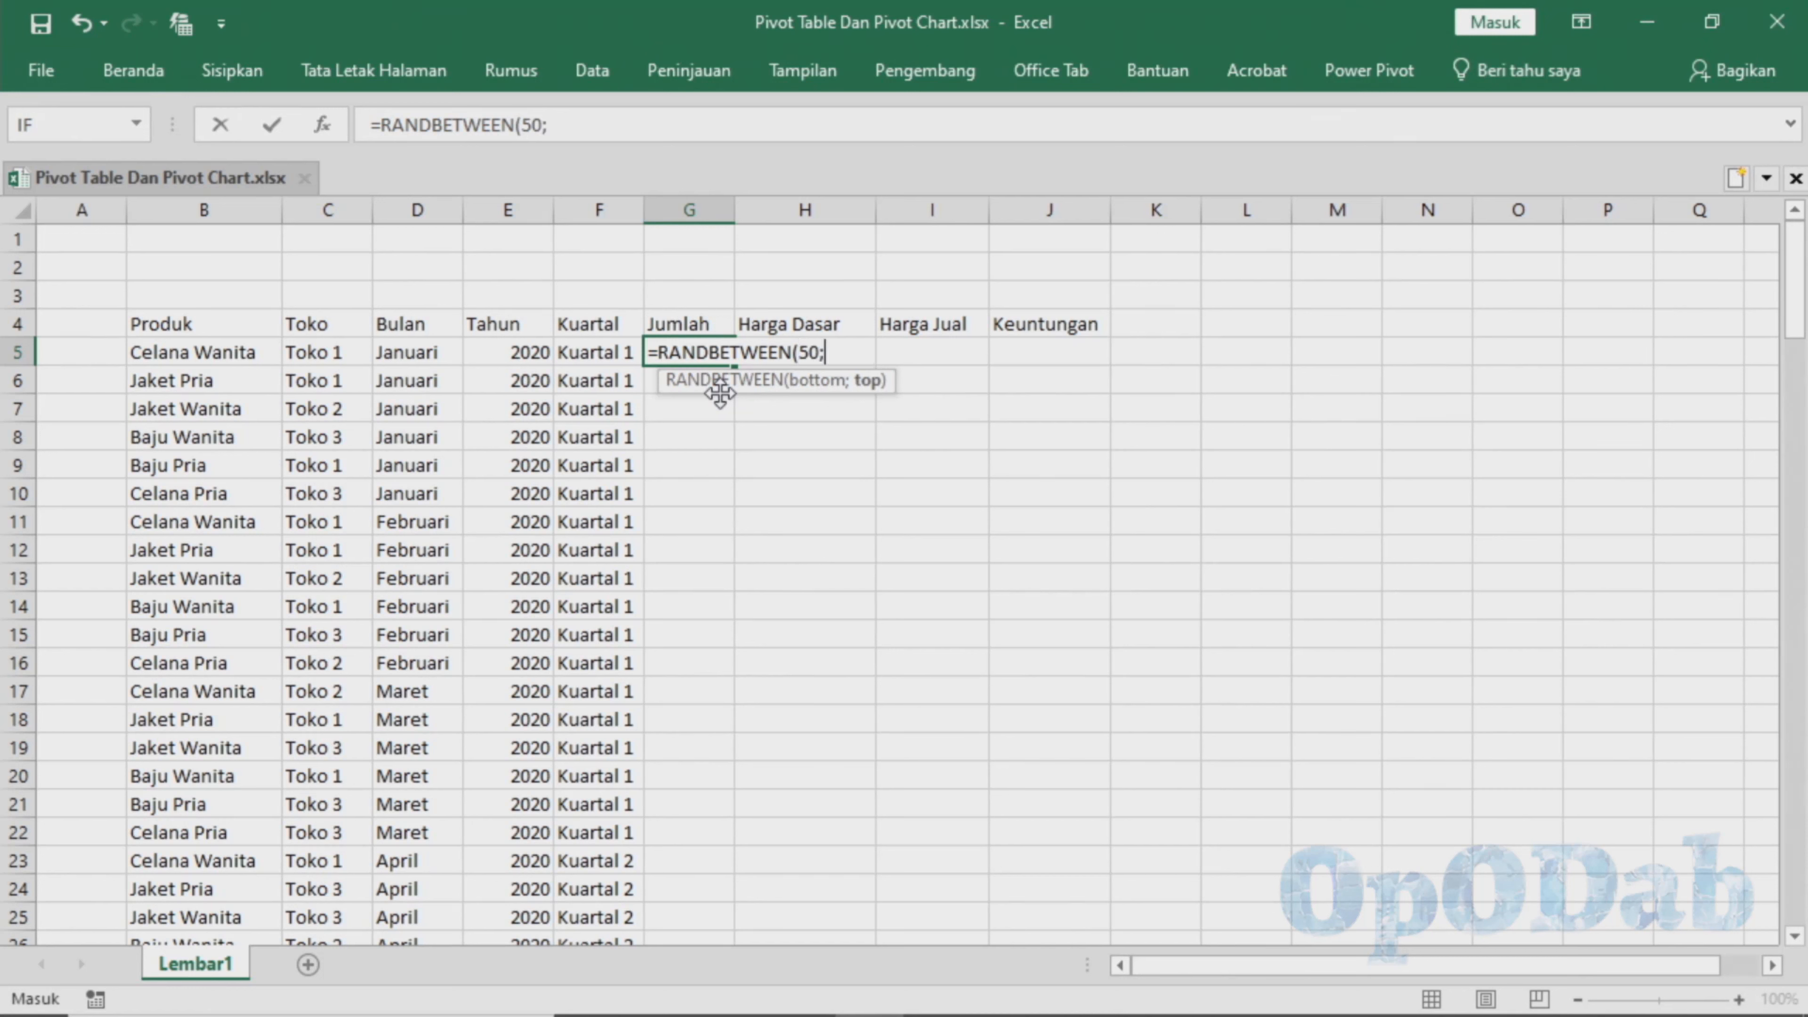
text(100))
key(Return)
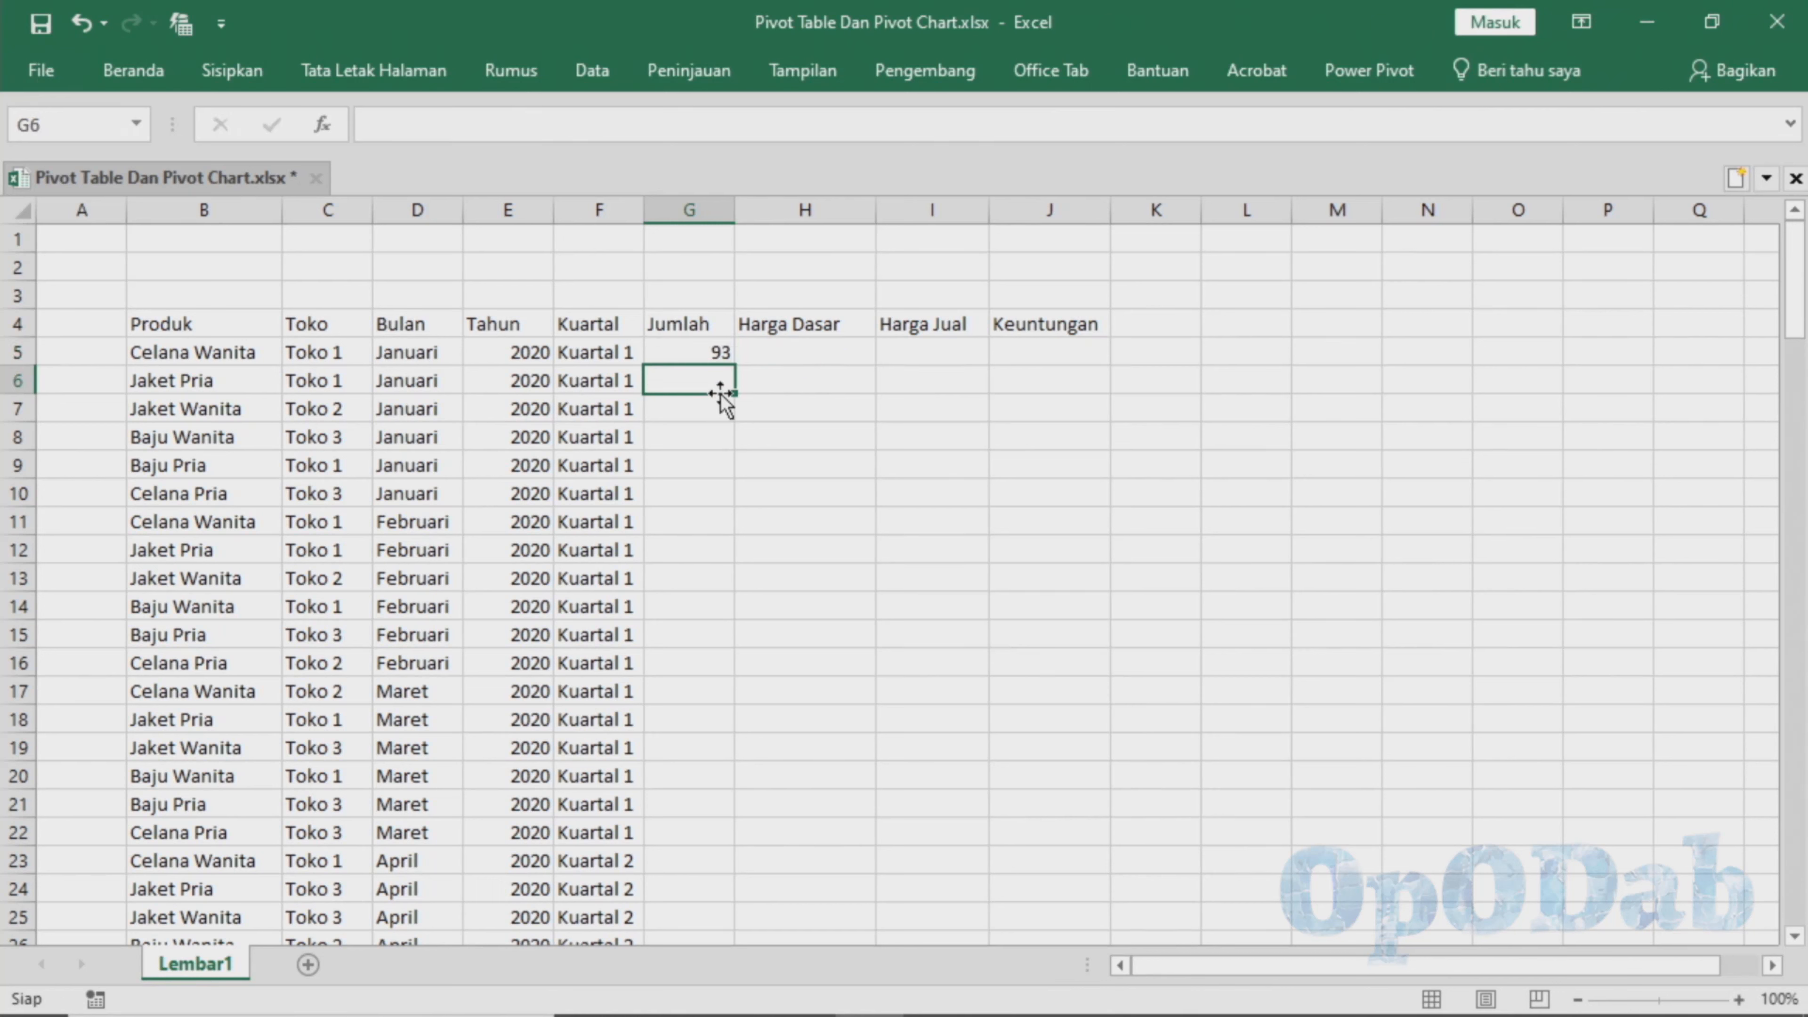
click(702, 354)
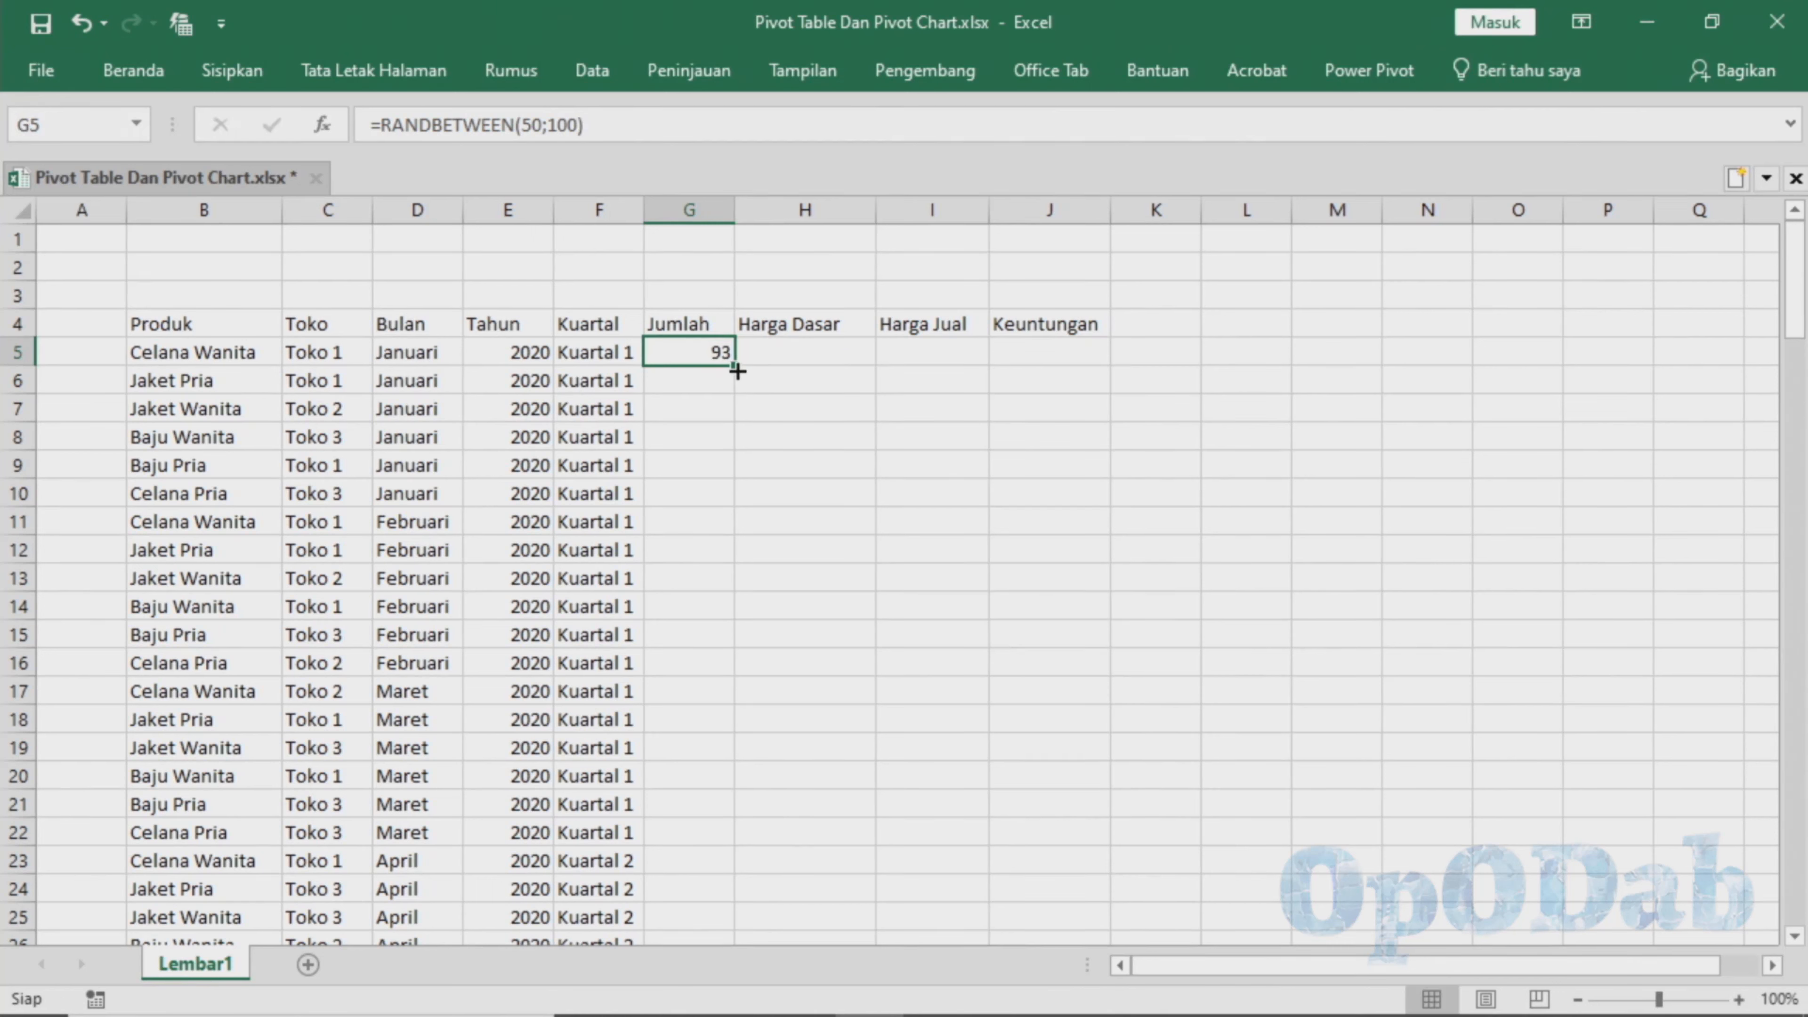
mouse_move(733, 364)
mouse_down()
mouse_move(777, 556)
mouse_move(720, 357)
mouse_up()
- Format cells H5:J148 as Mata Uang (currency) with 0 decimal places, the Rp symbol and red negative numbers with a minus sign
click(780, 354)
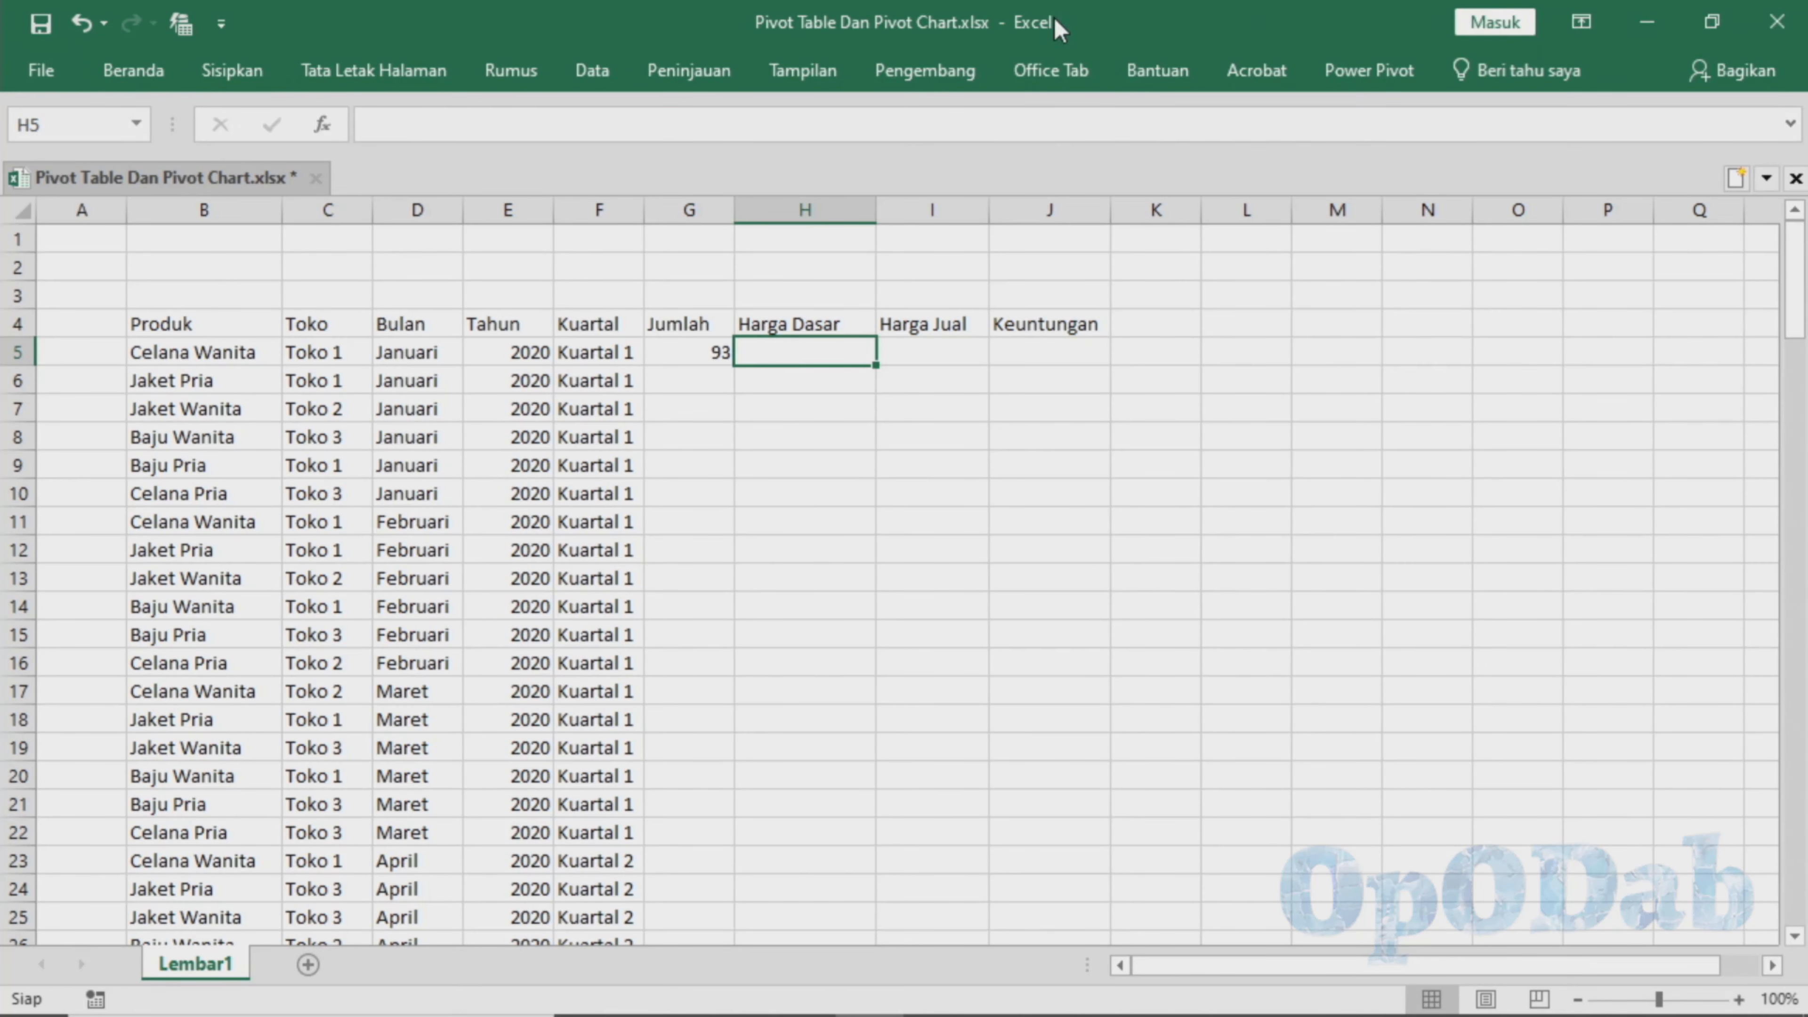
scroll(953, 375, down, 2)
scroll(953, 375, up, 2)
shift+click(1039, 349)
scroll(989, 529, down, 18)
scroll(988, 529, down, 20)
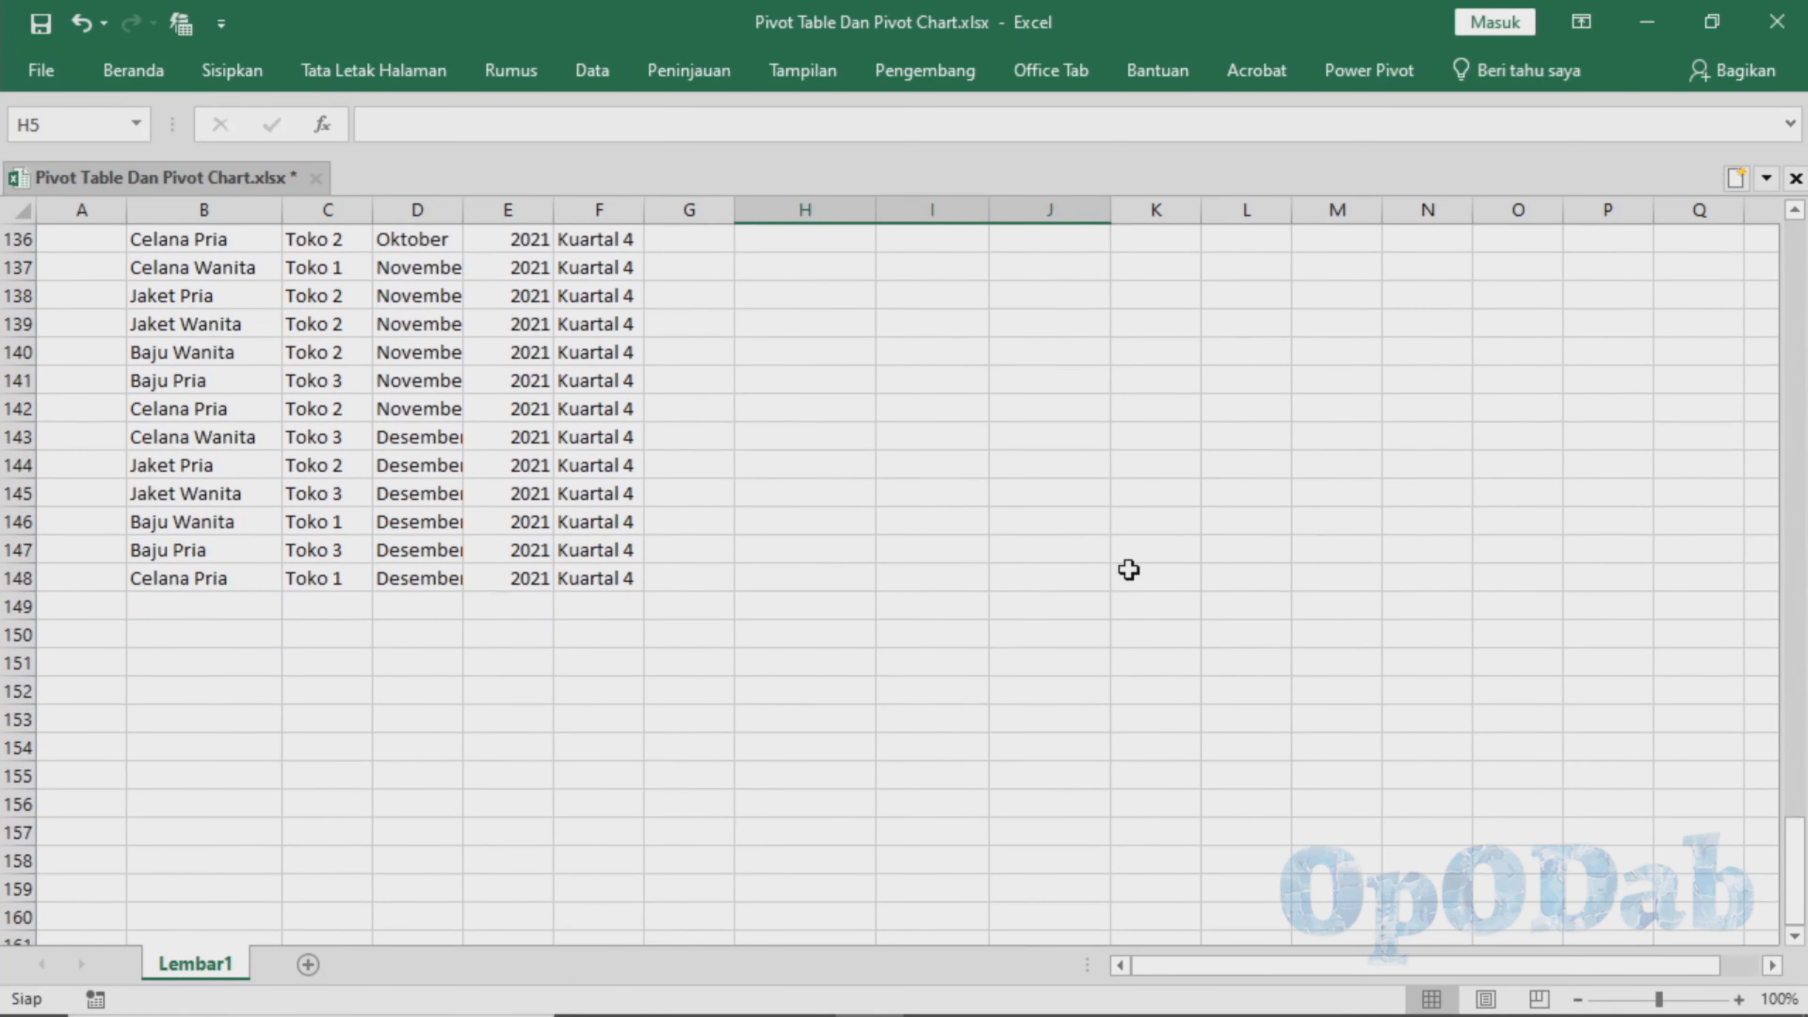
shift+click(1068, 574)
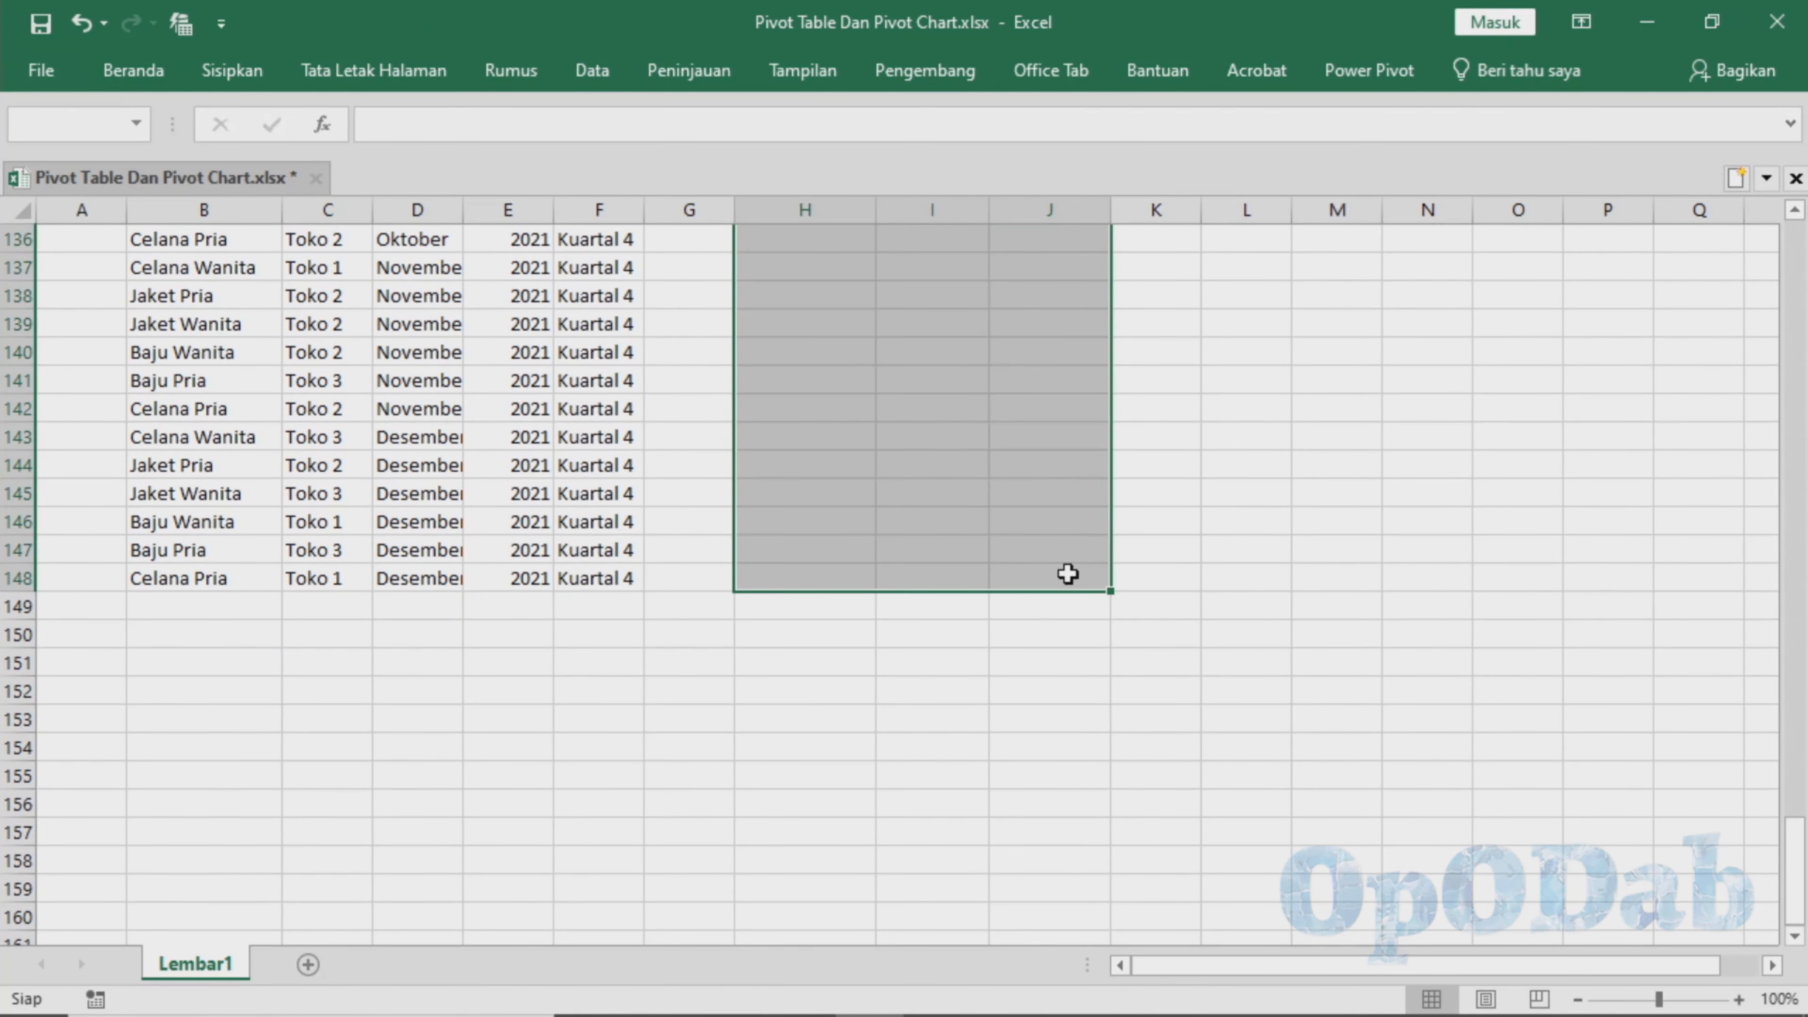
right_click(1068, 574)
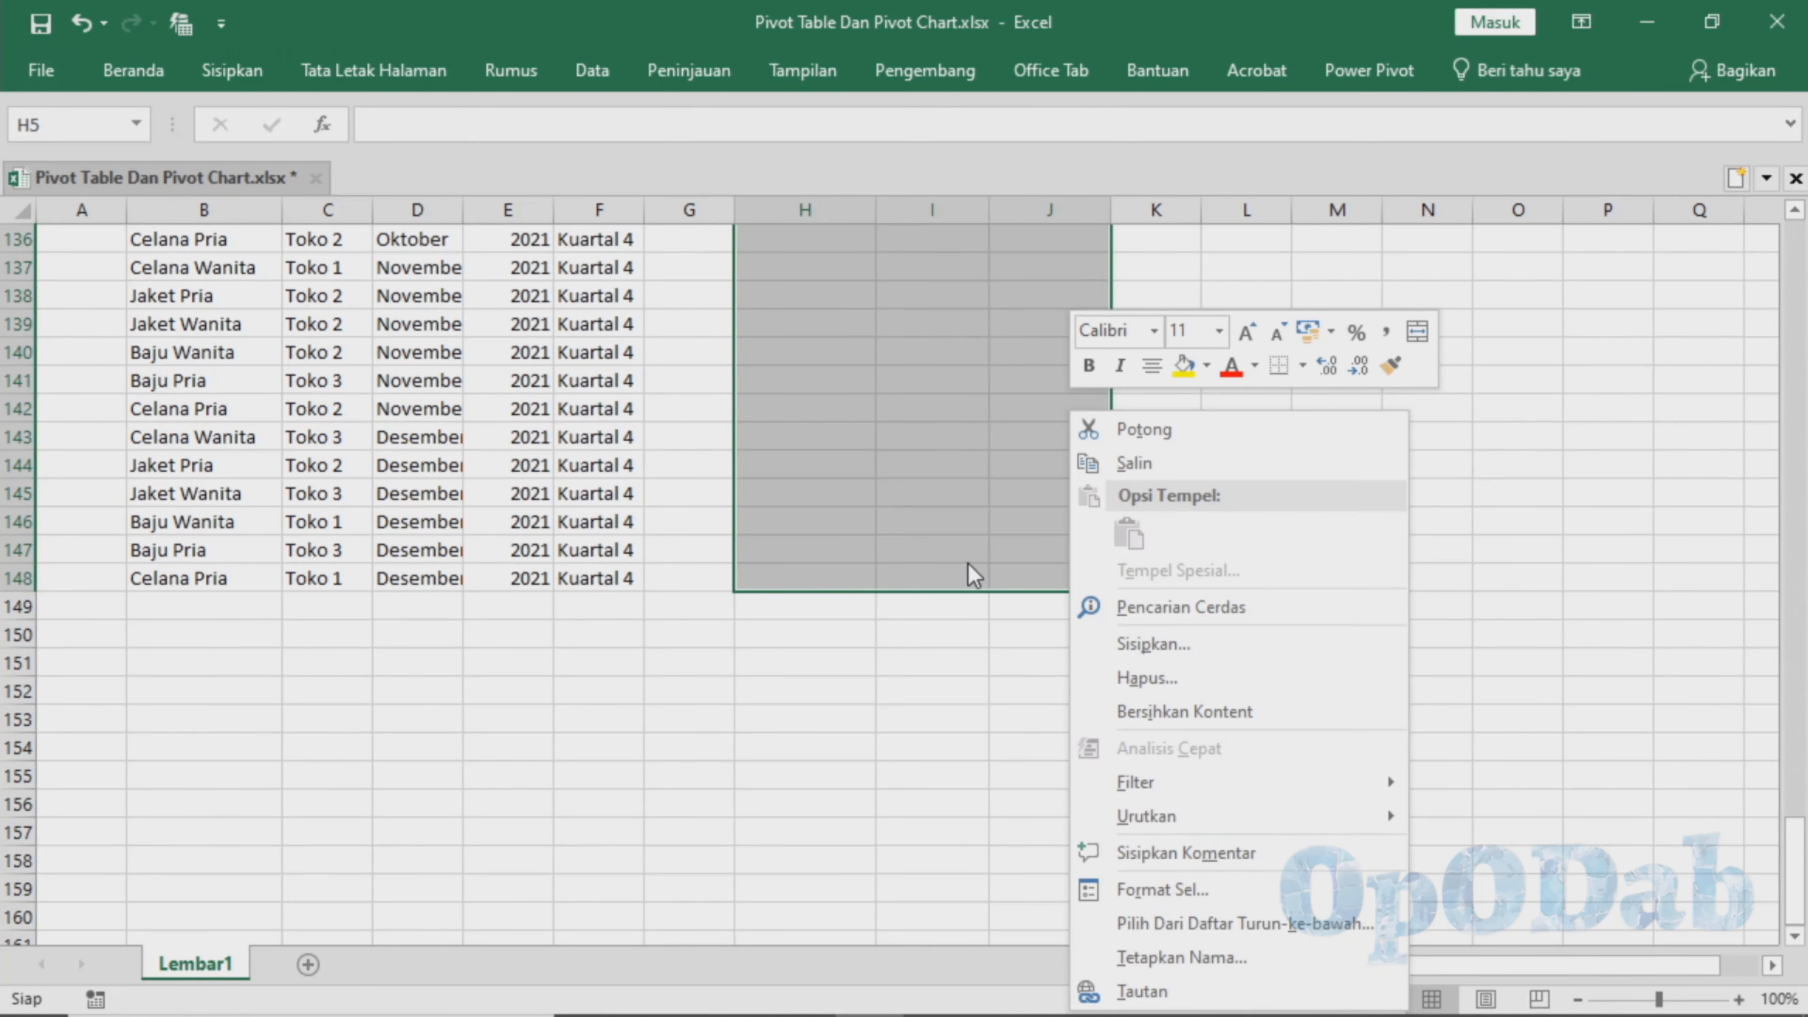
click(1142, 890)
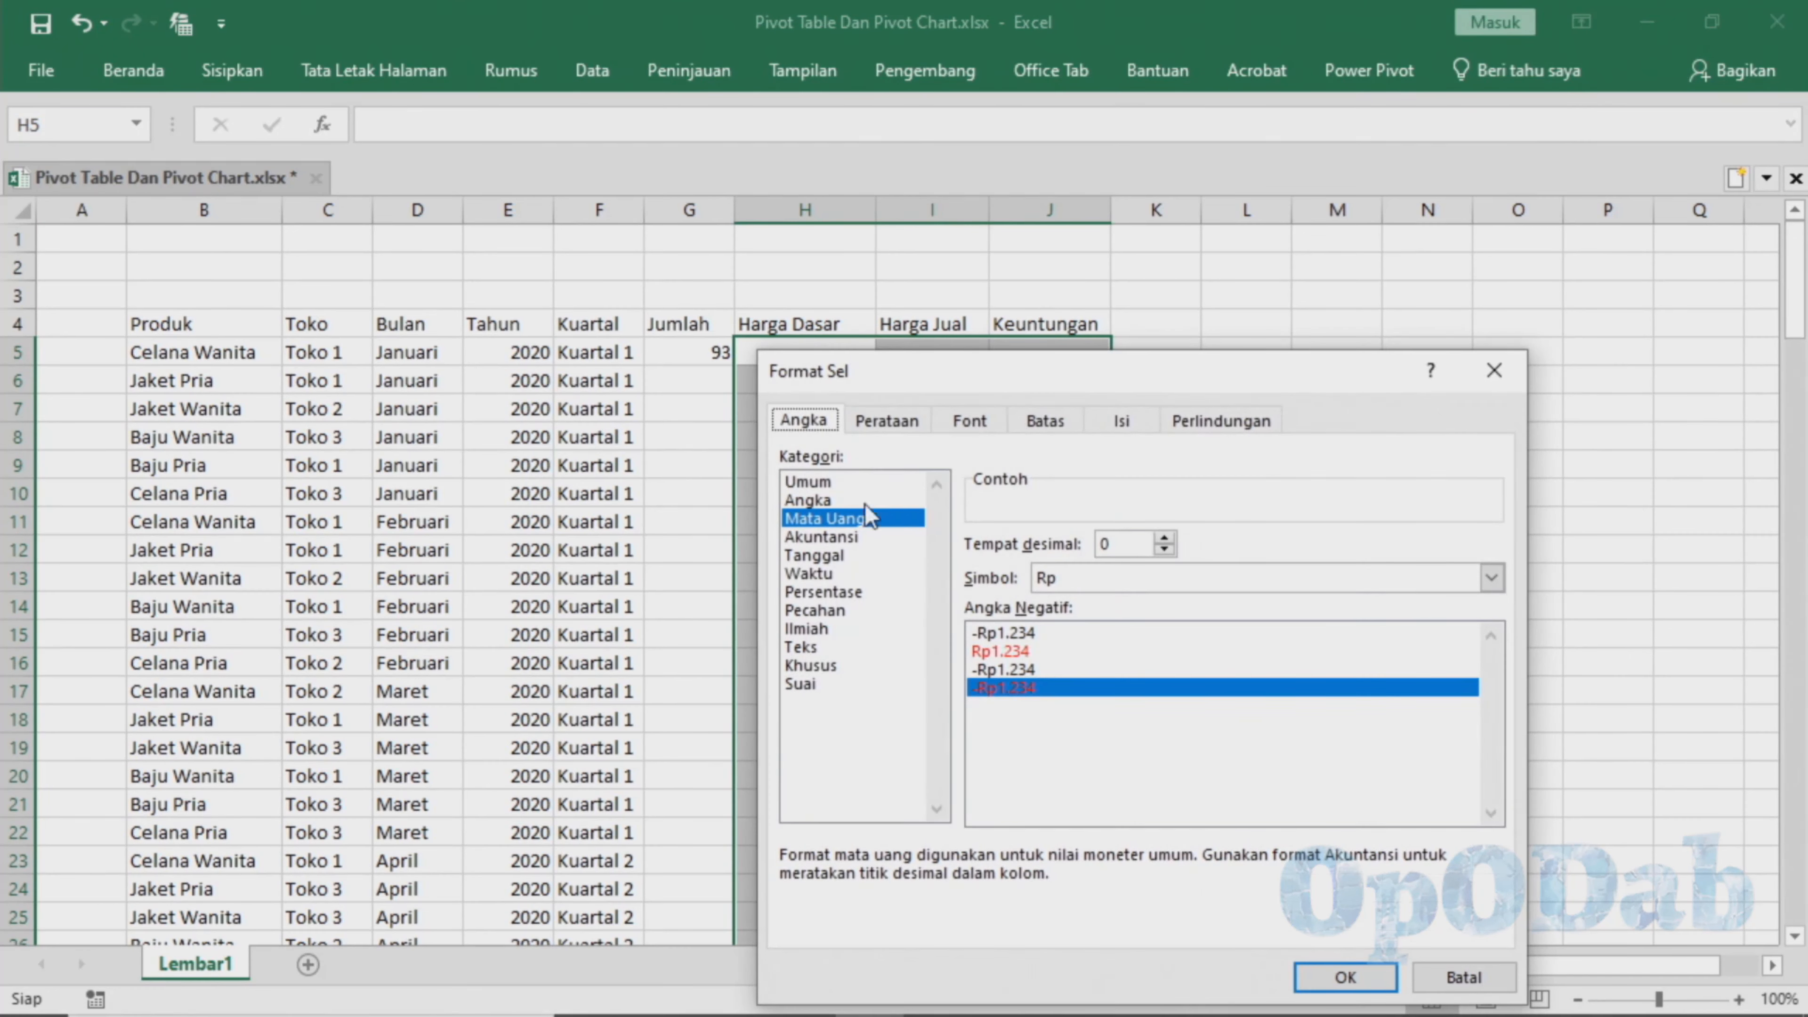
click(839, 521)
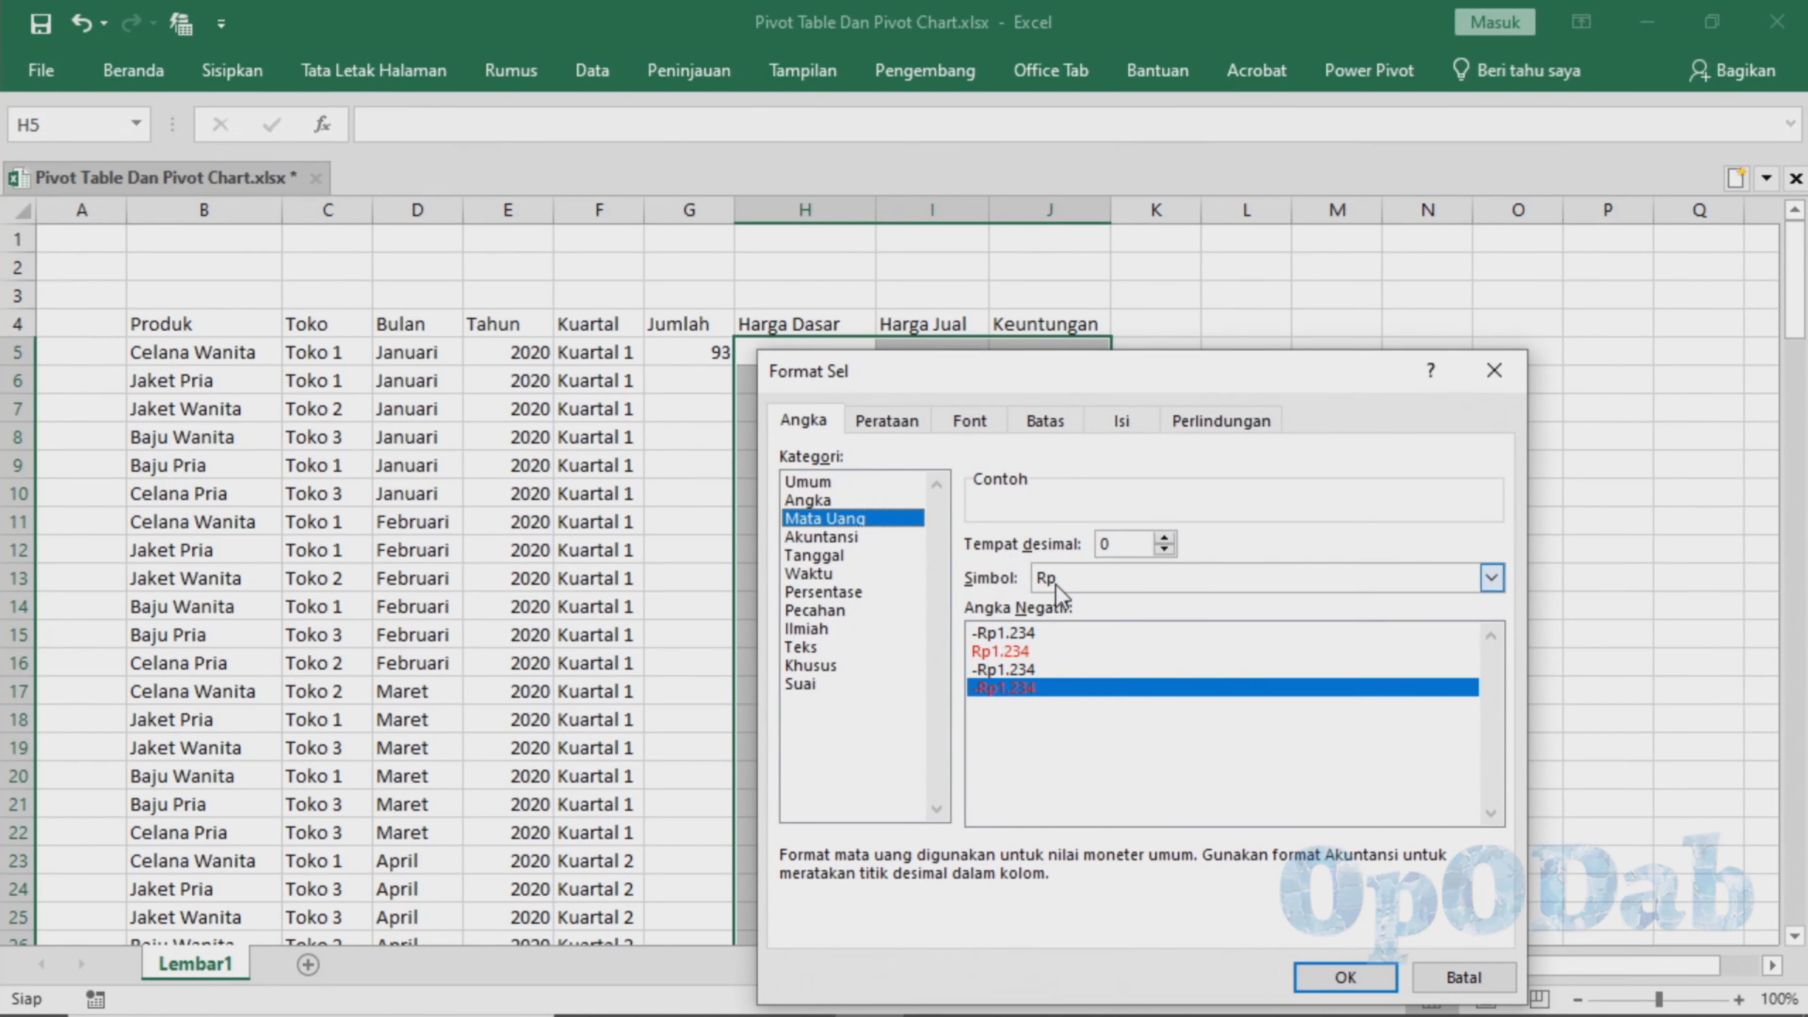
click(1127, 547)
click(1061, 766)
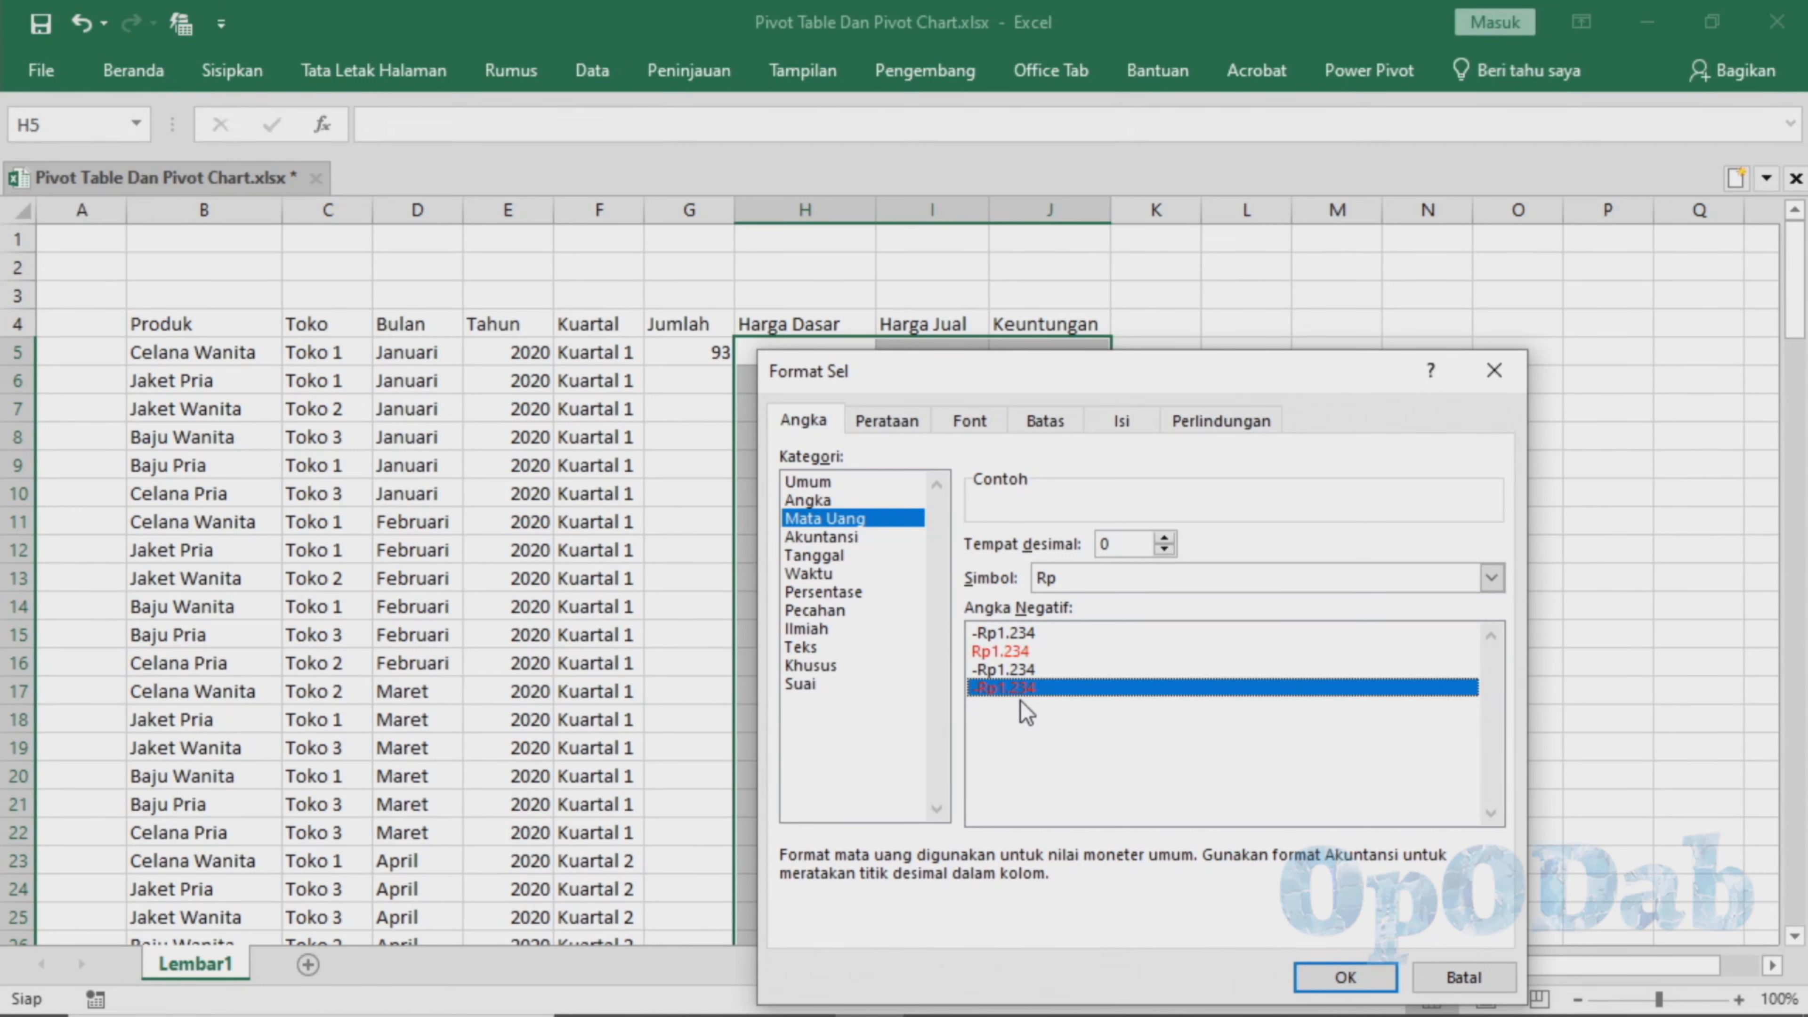
click(1356, 974)
- Enter the formula =RANDBETWEEN(150000;200000) in cell H5 for the first Harga Dasar value
click(816, 355)
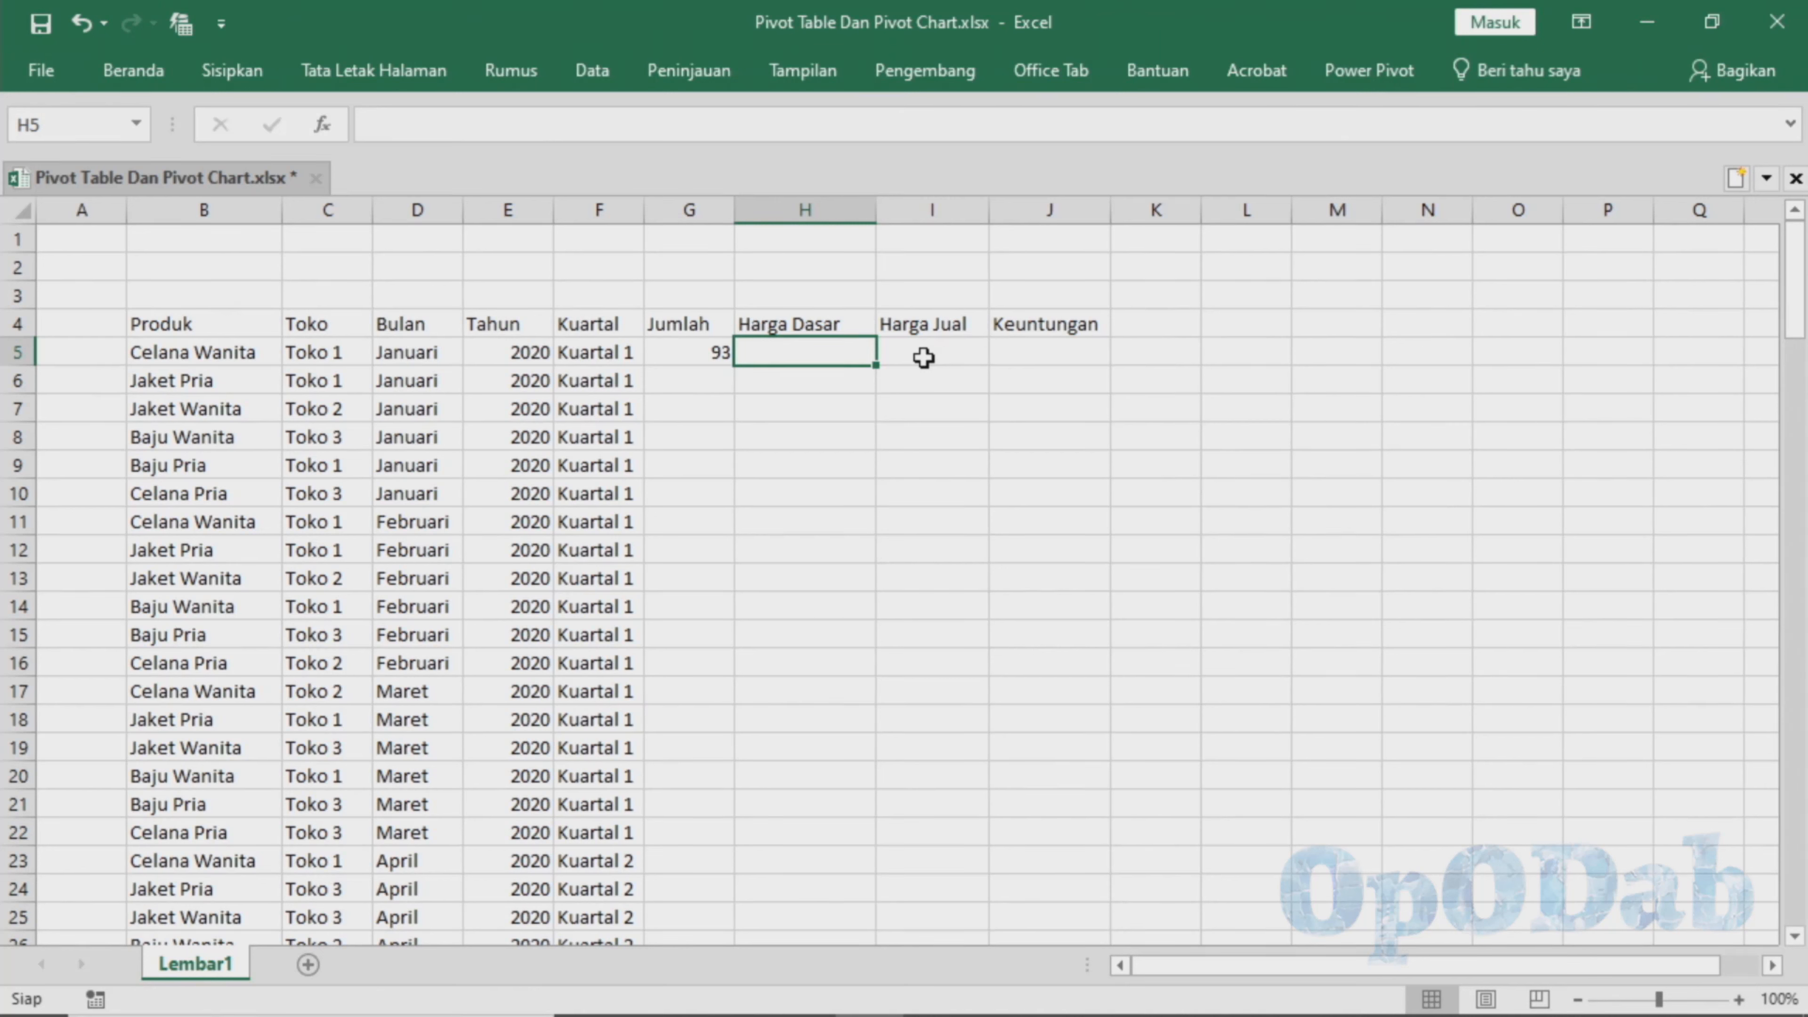
text(=)
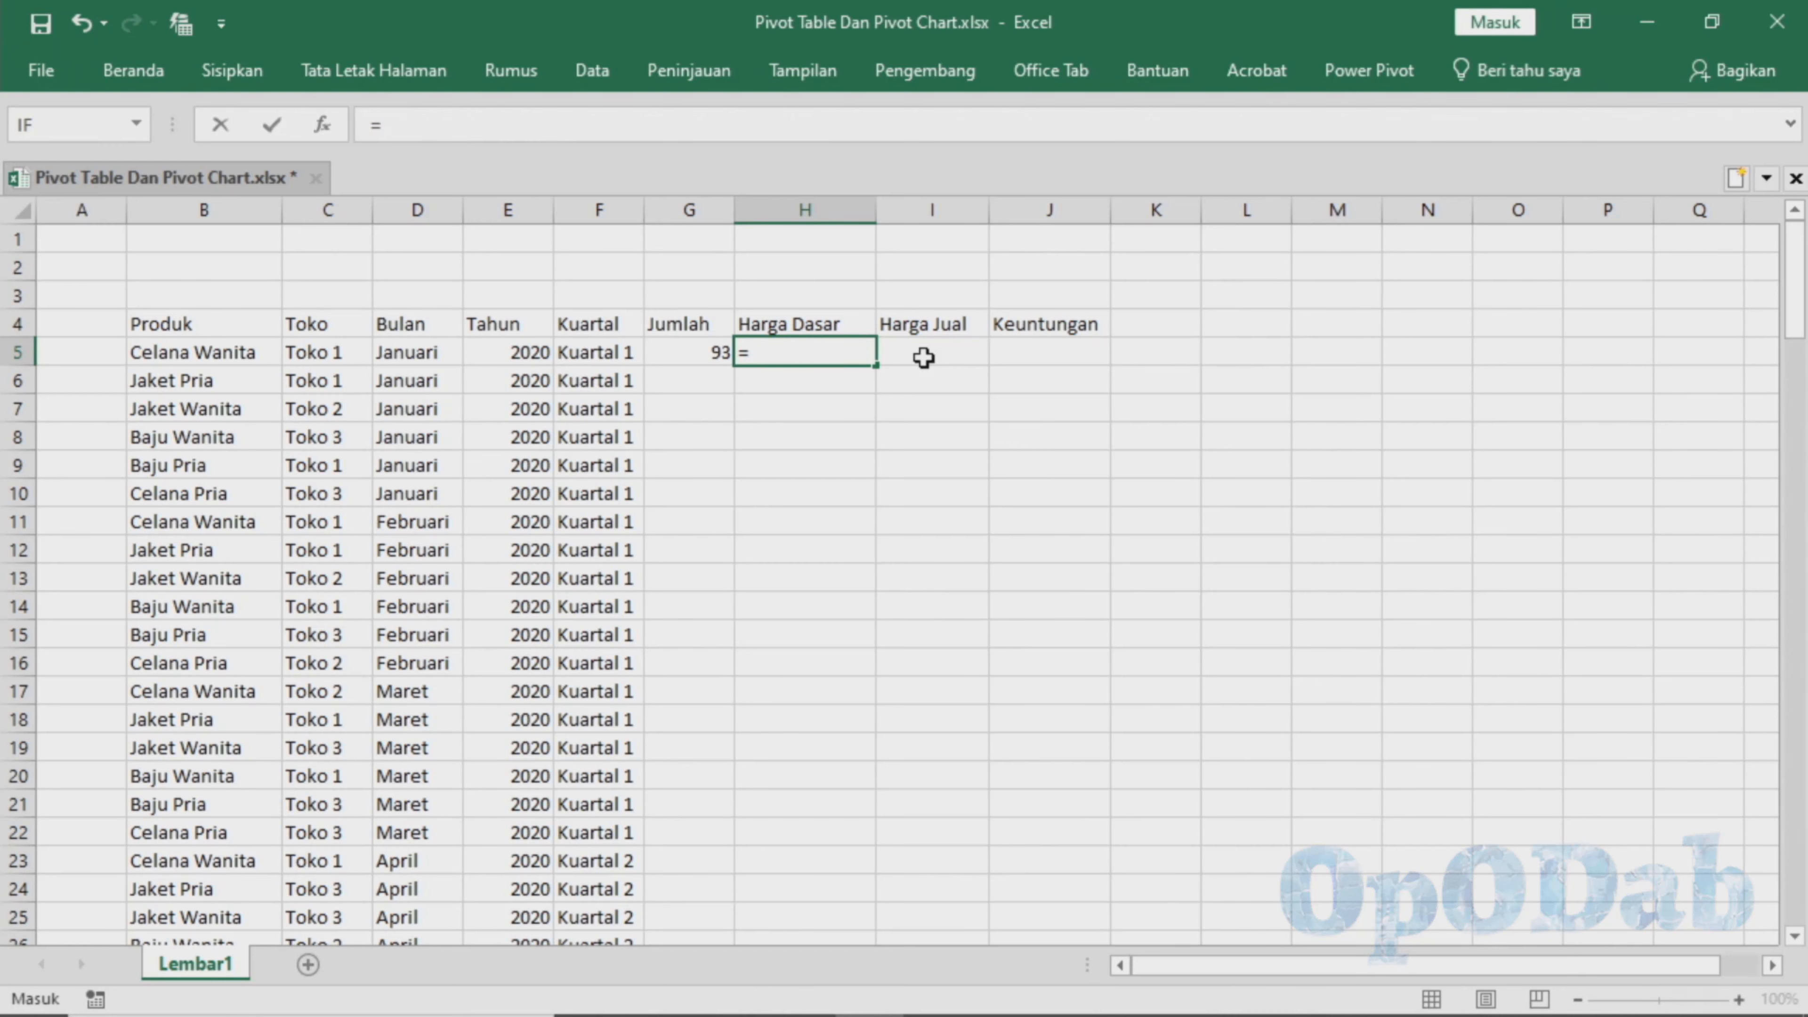
text(rand)
key(Down)
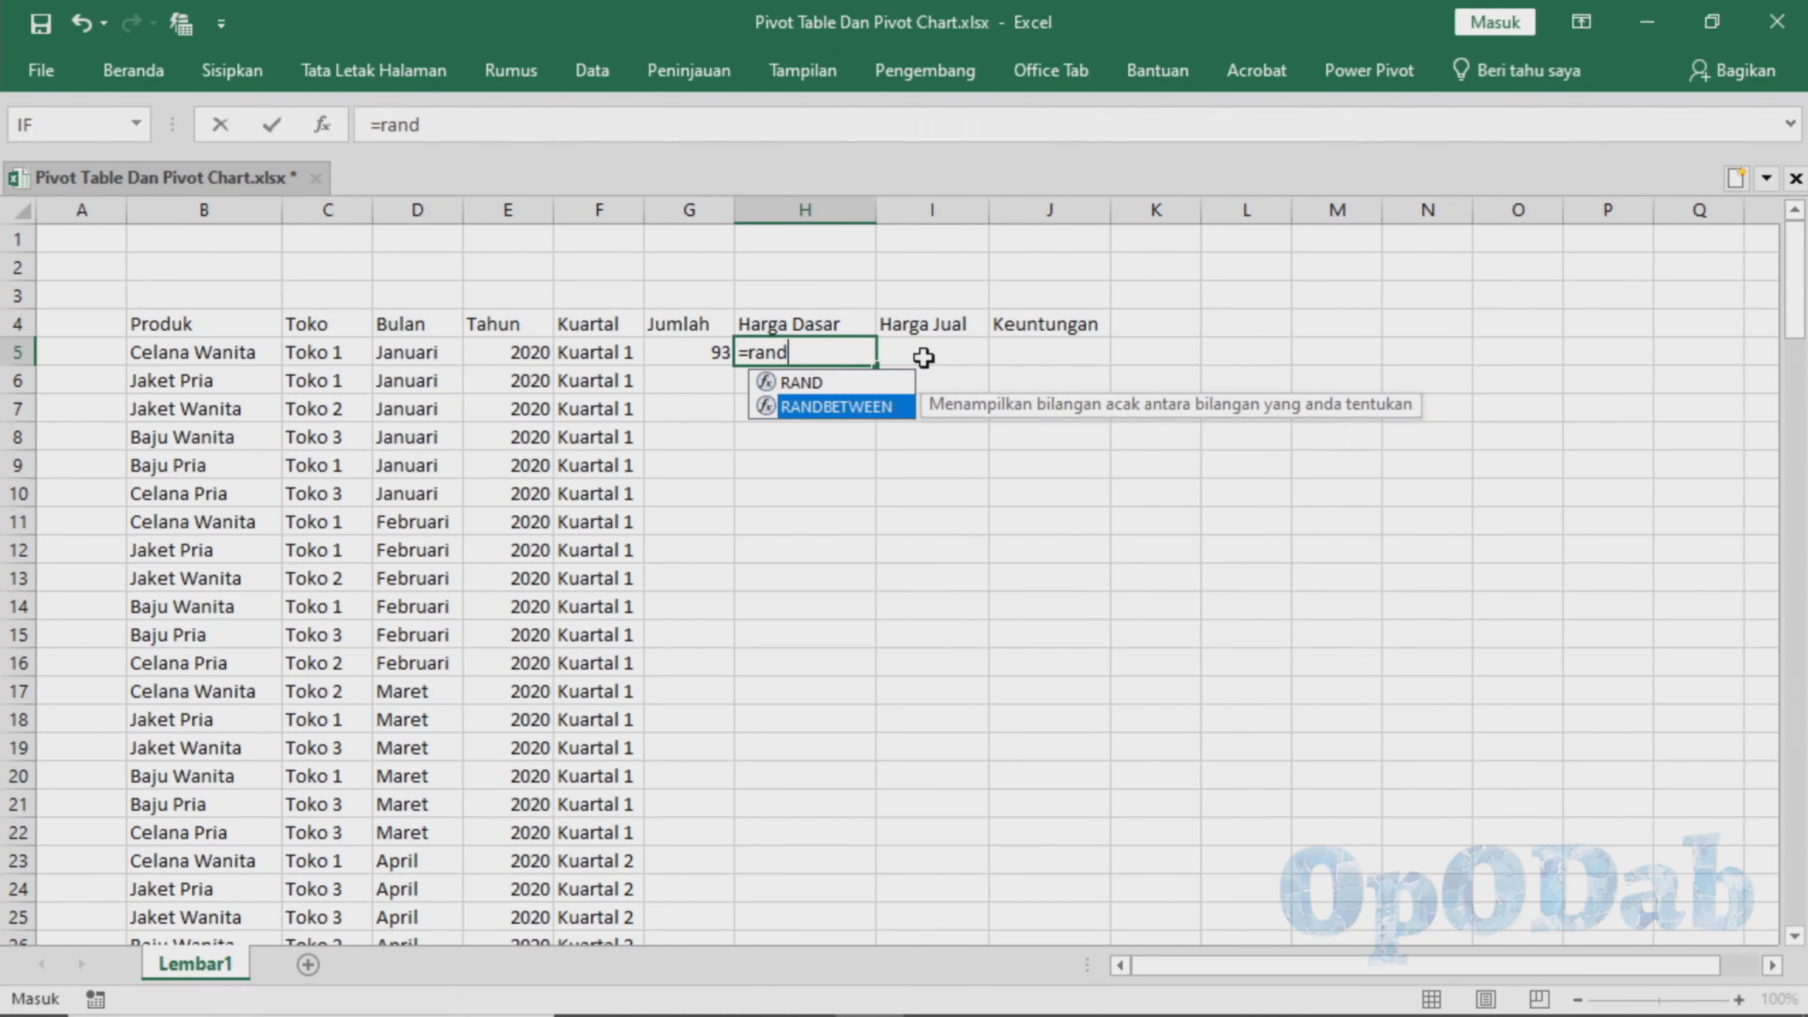
double_click(880, 407)
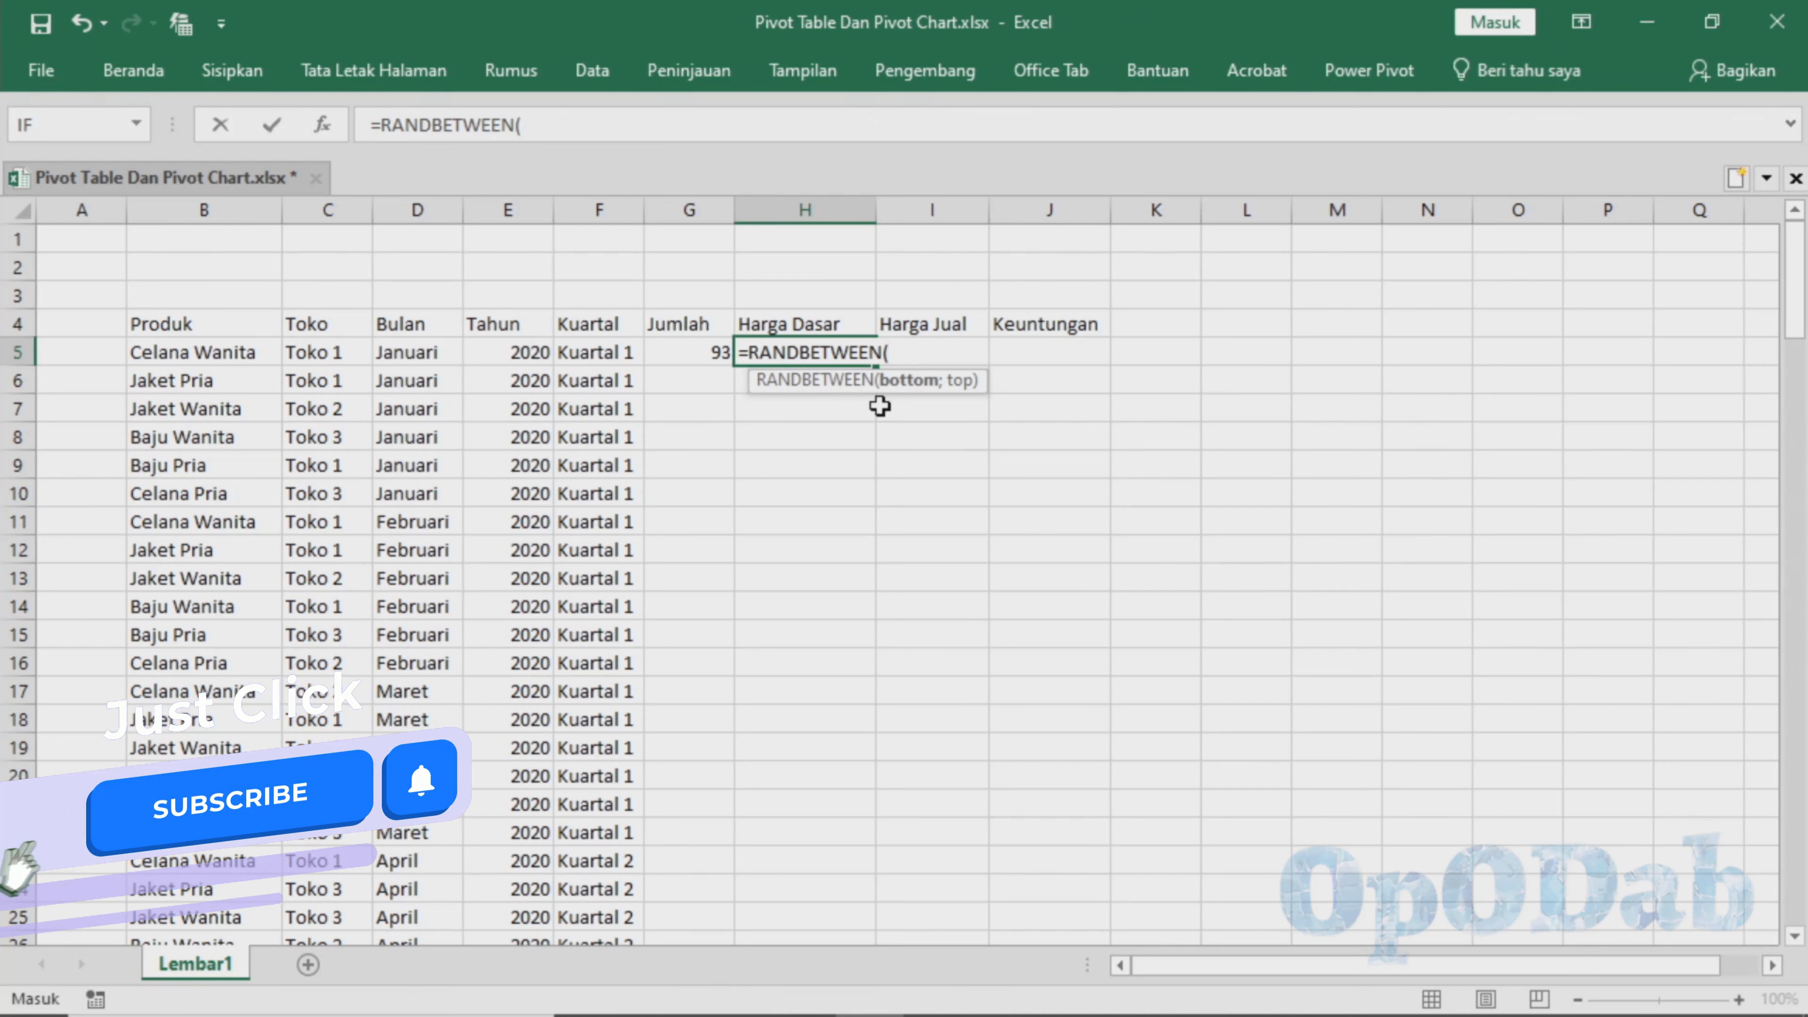
text(15)
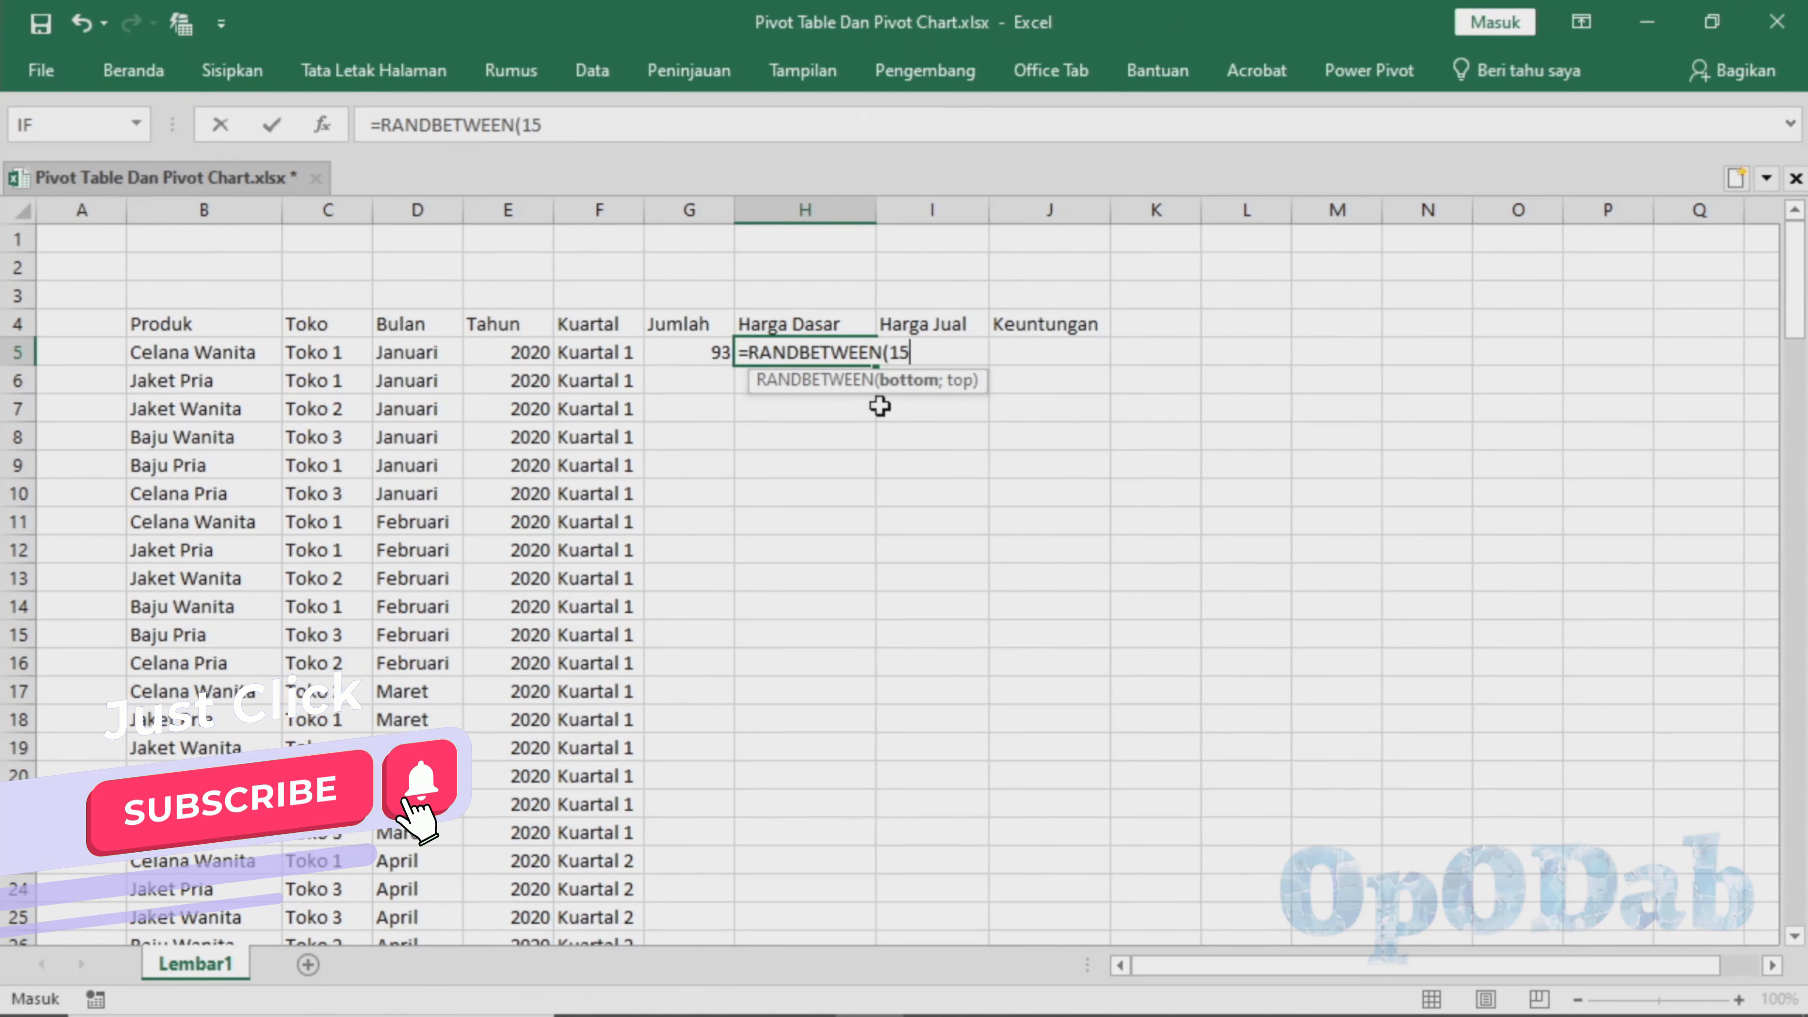
text(0000)
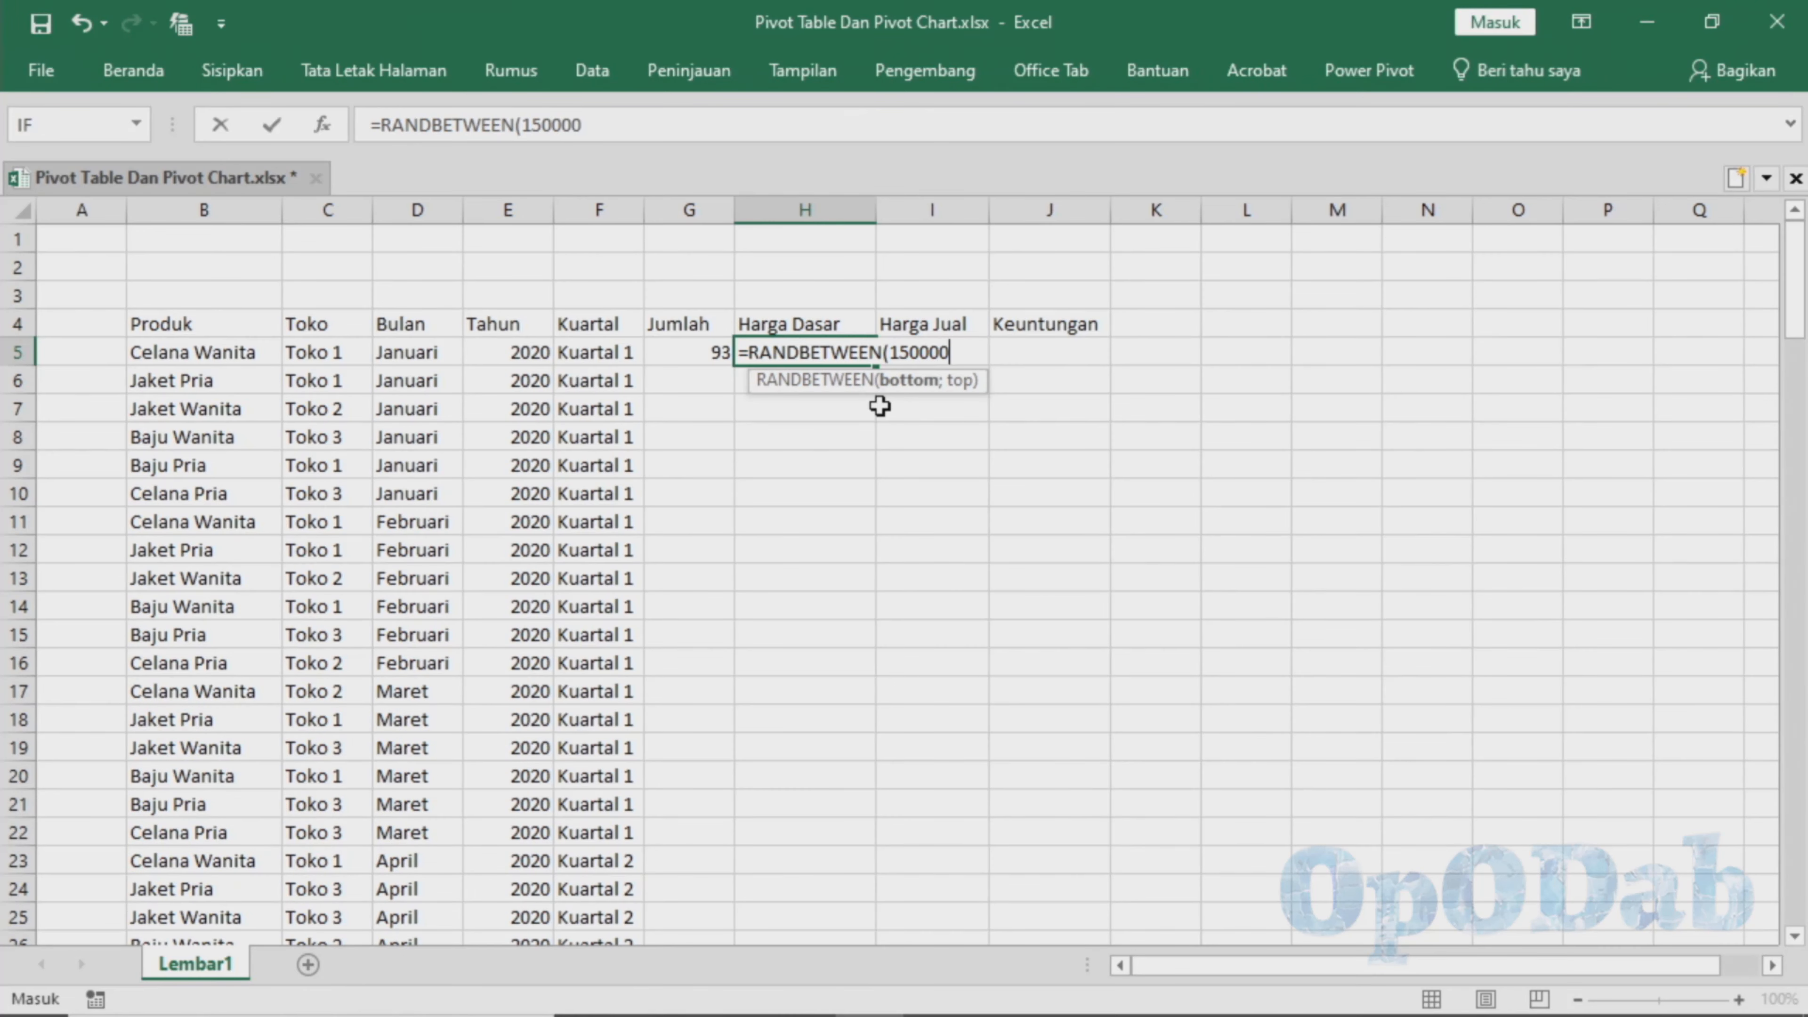
text(;2000)
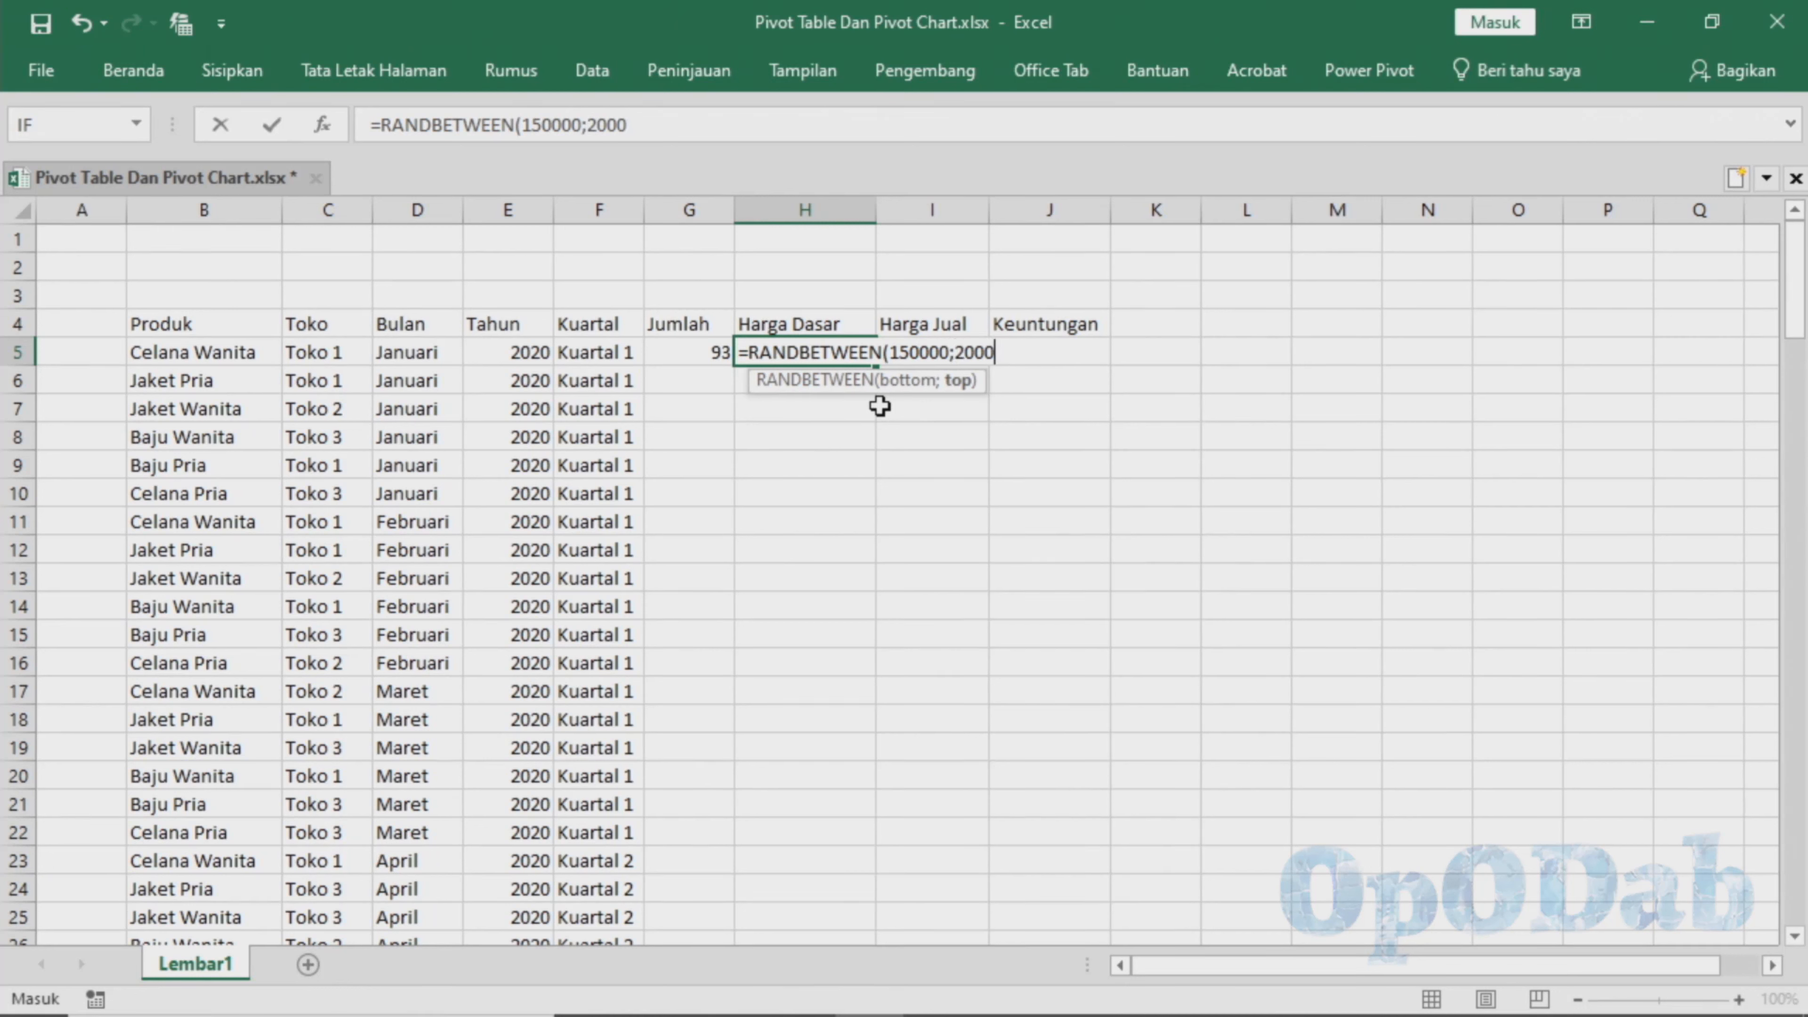
text(00))
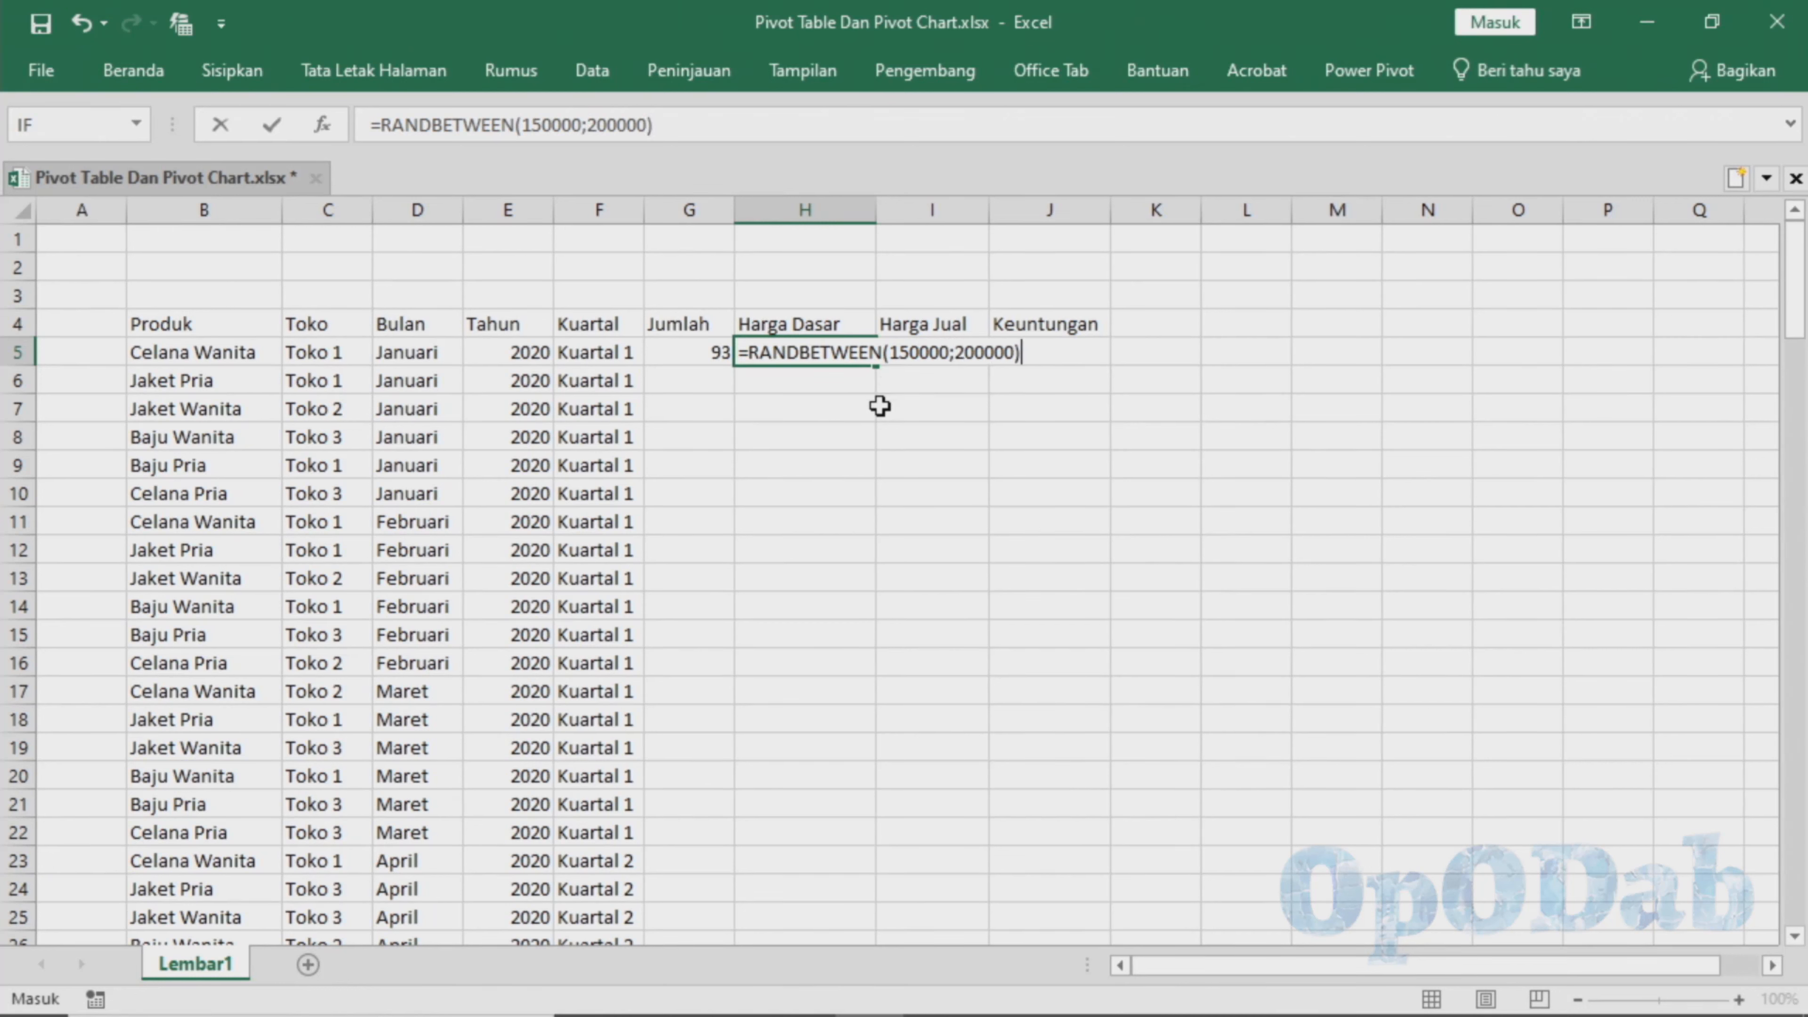
- Enter a RANDBETWEEN formula with limits 200000 and 250000 in cell I5 for the first Harga Jual value
click(922, 349)
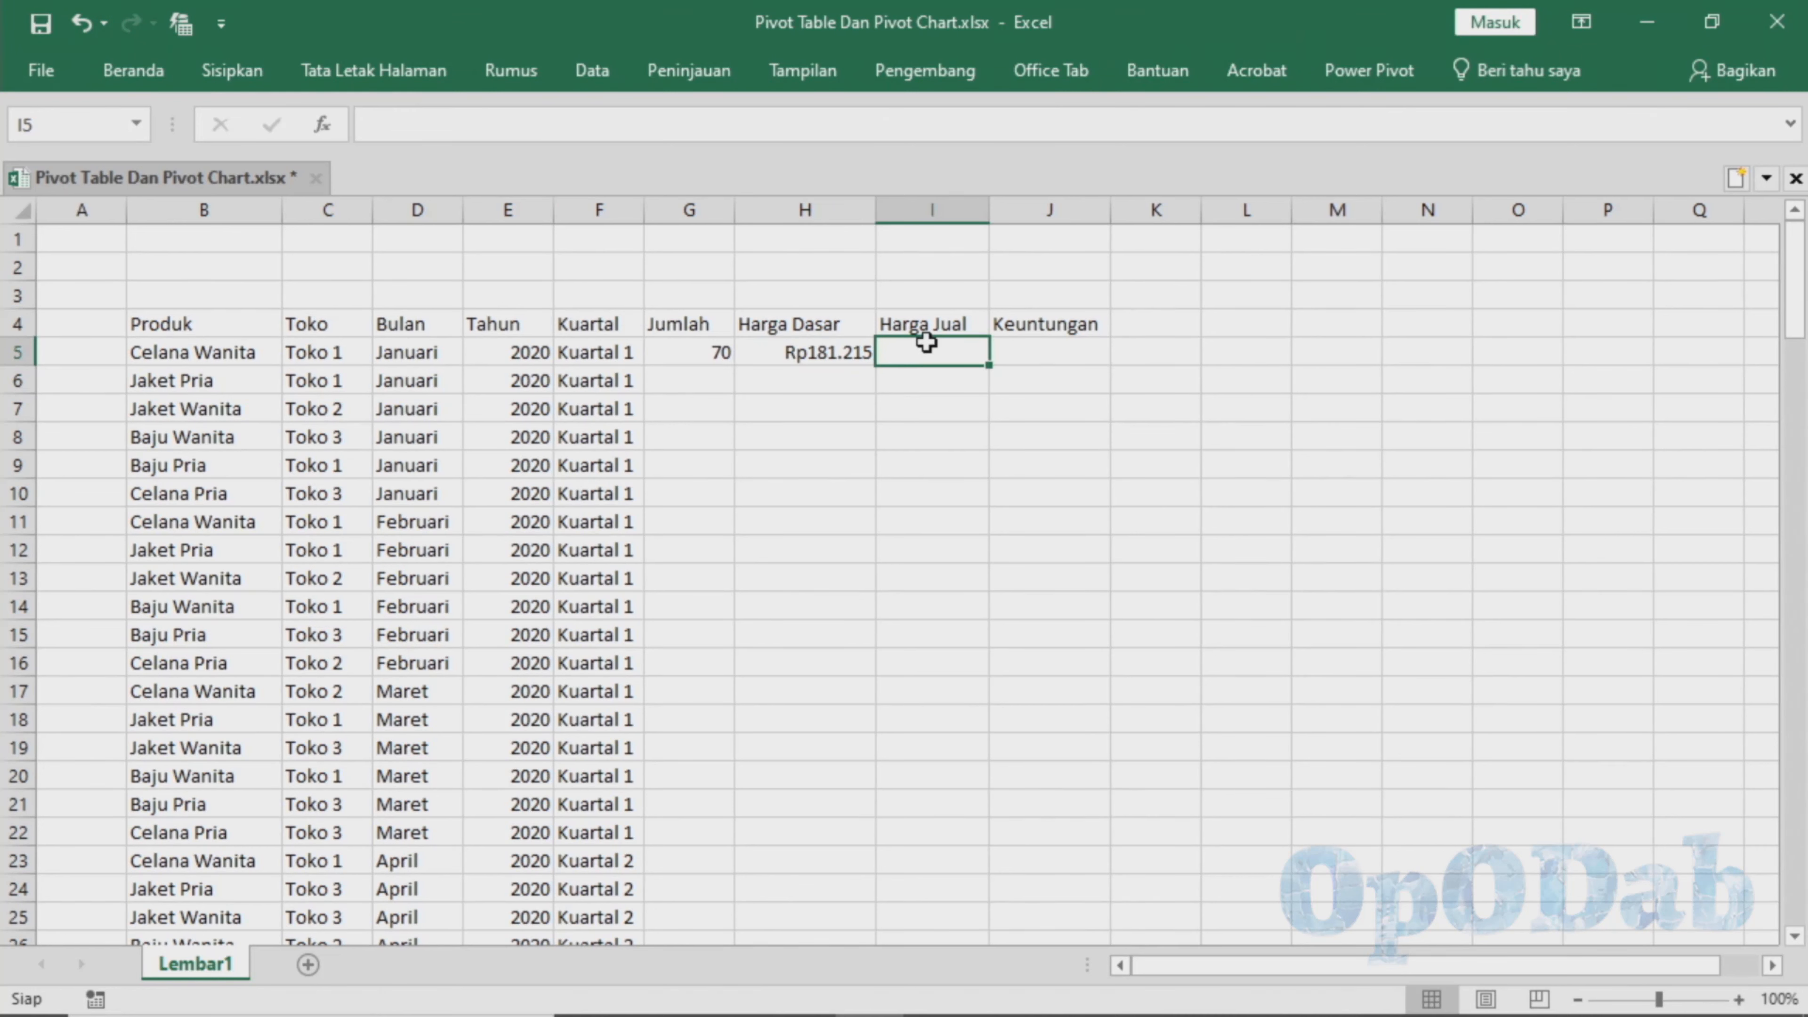
text(=)
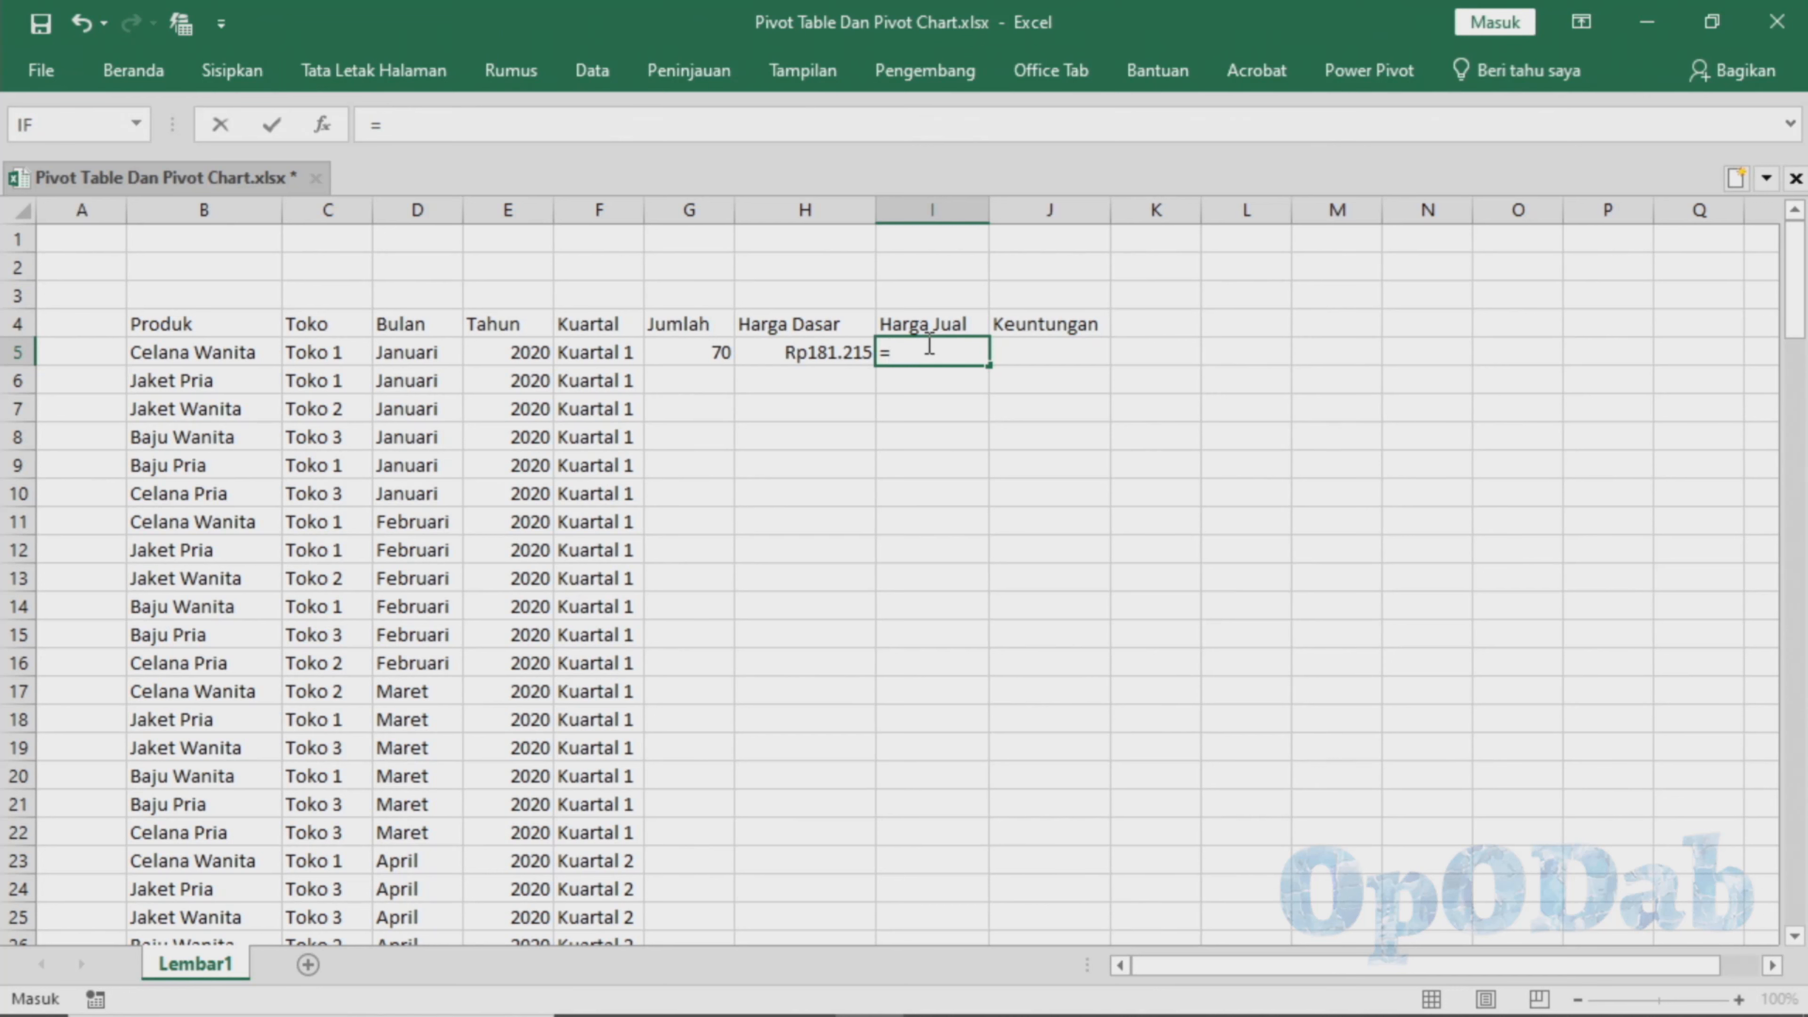
text(randbe)
key(Tab)
text(200000;)
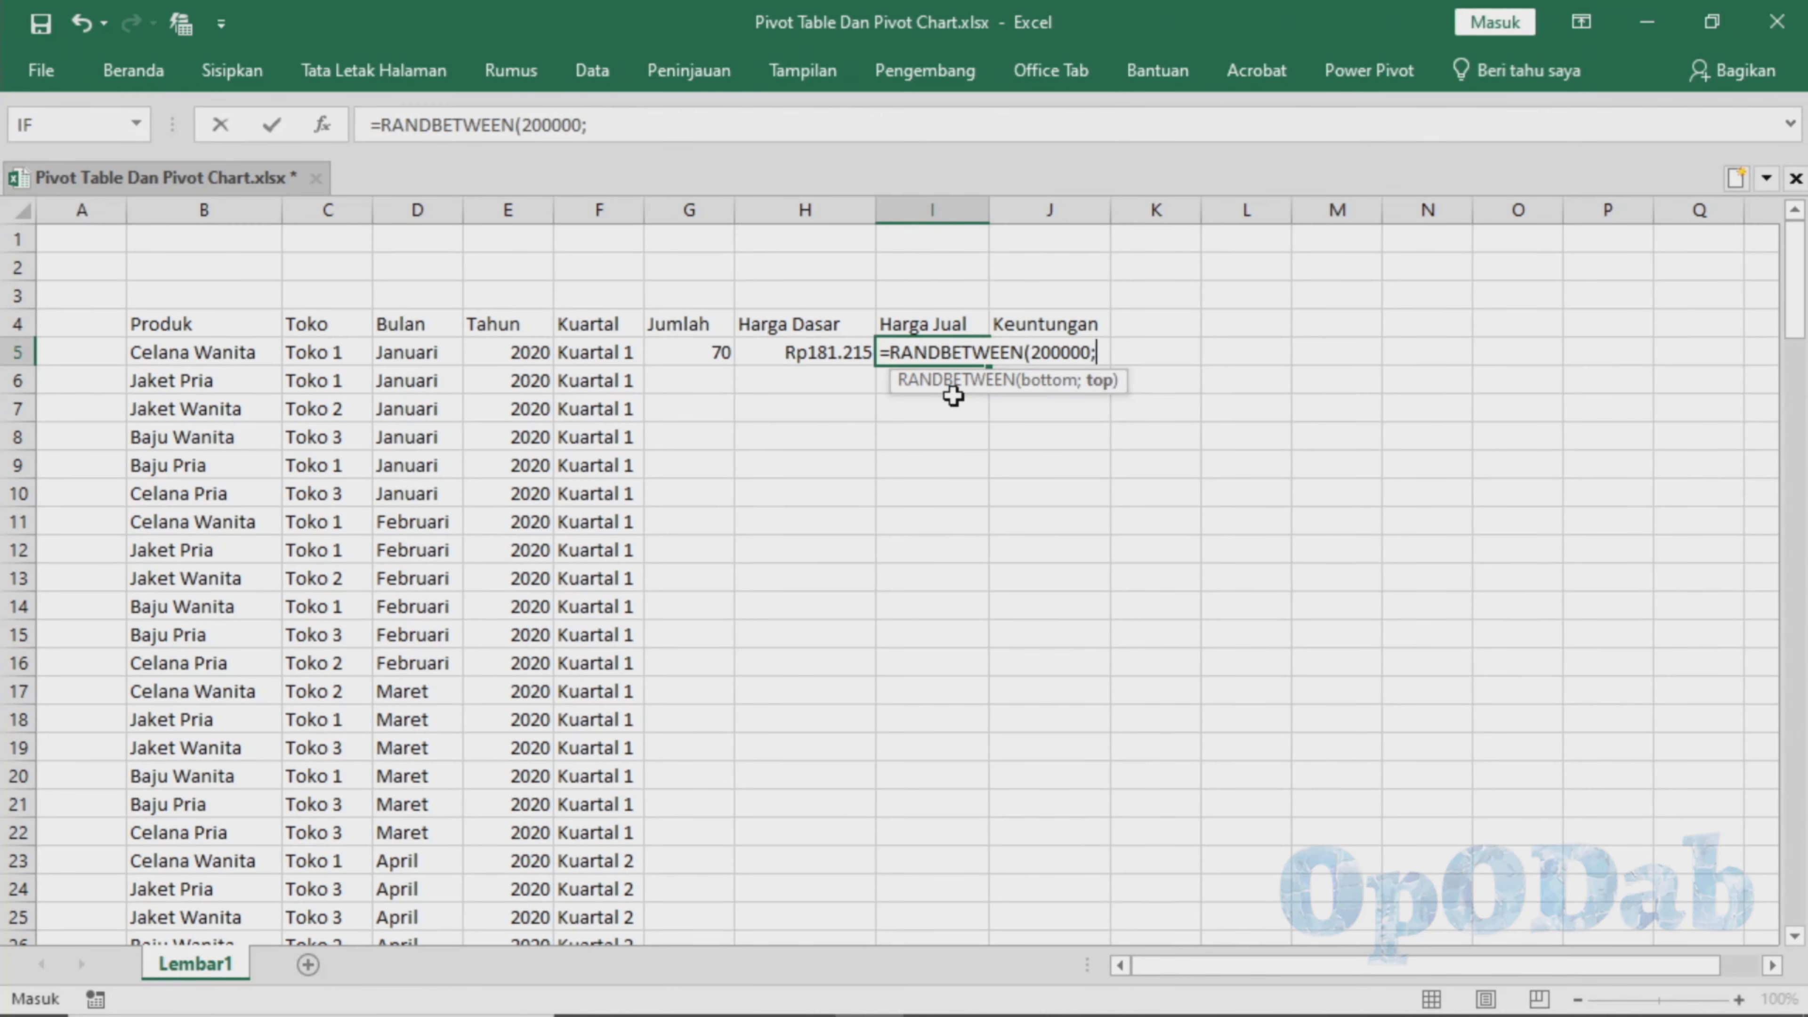
text(250000)
key(ctrl+Return)
- Enter the formula =(I5*G5)-(H5*G5) in cell J5 for the first Keuntungan value
click(1028, 348)
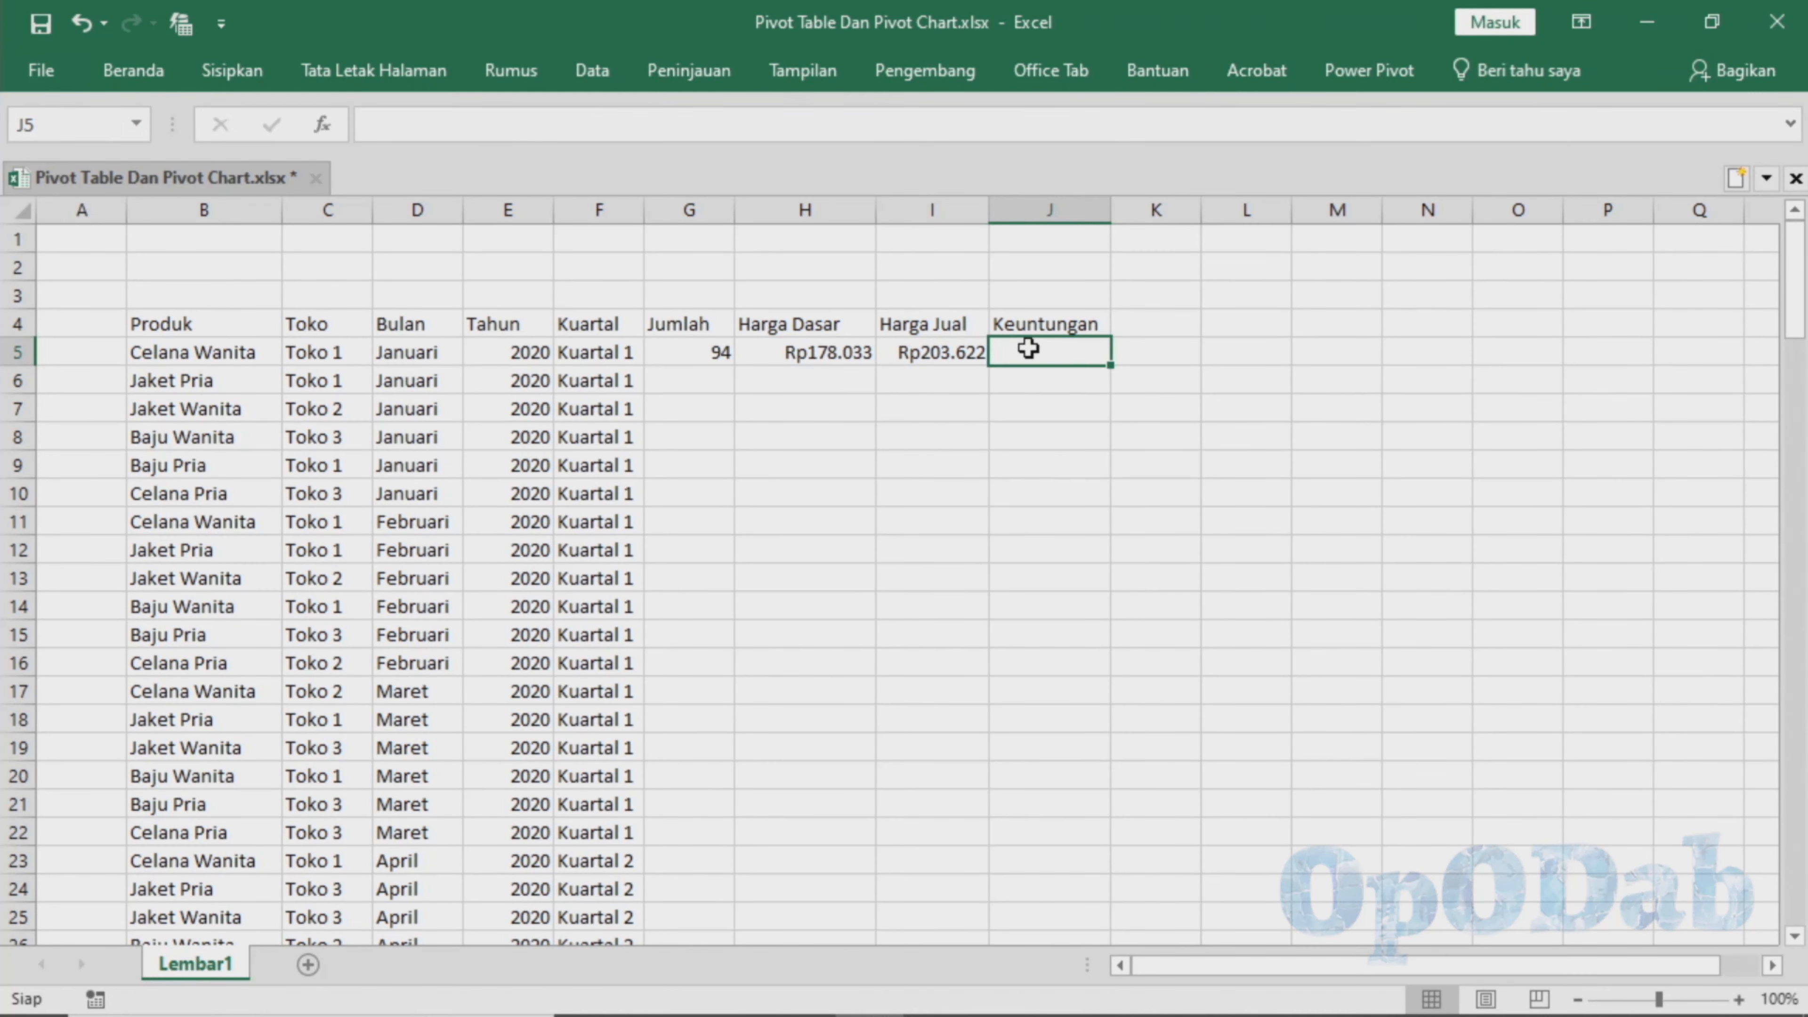
text(=)
text(9)
key(BackSpace)
text(()
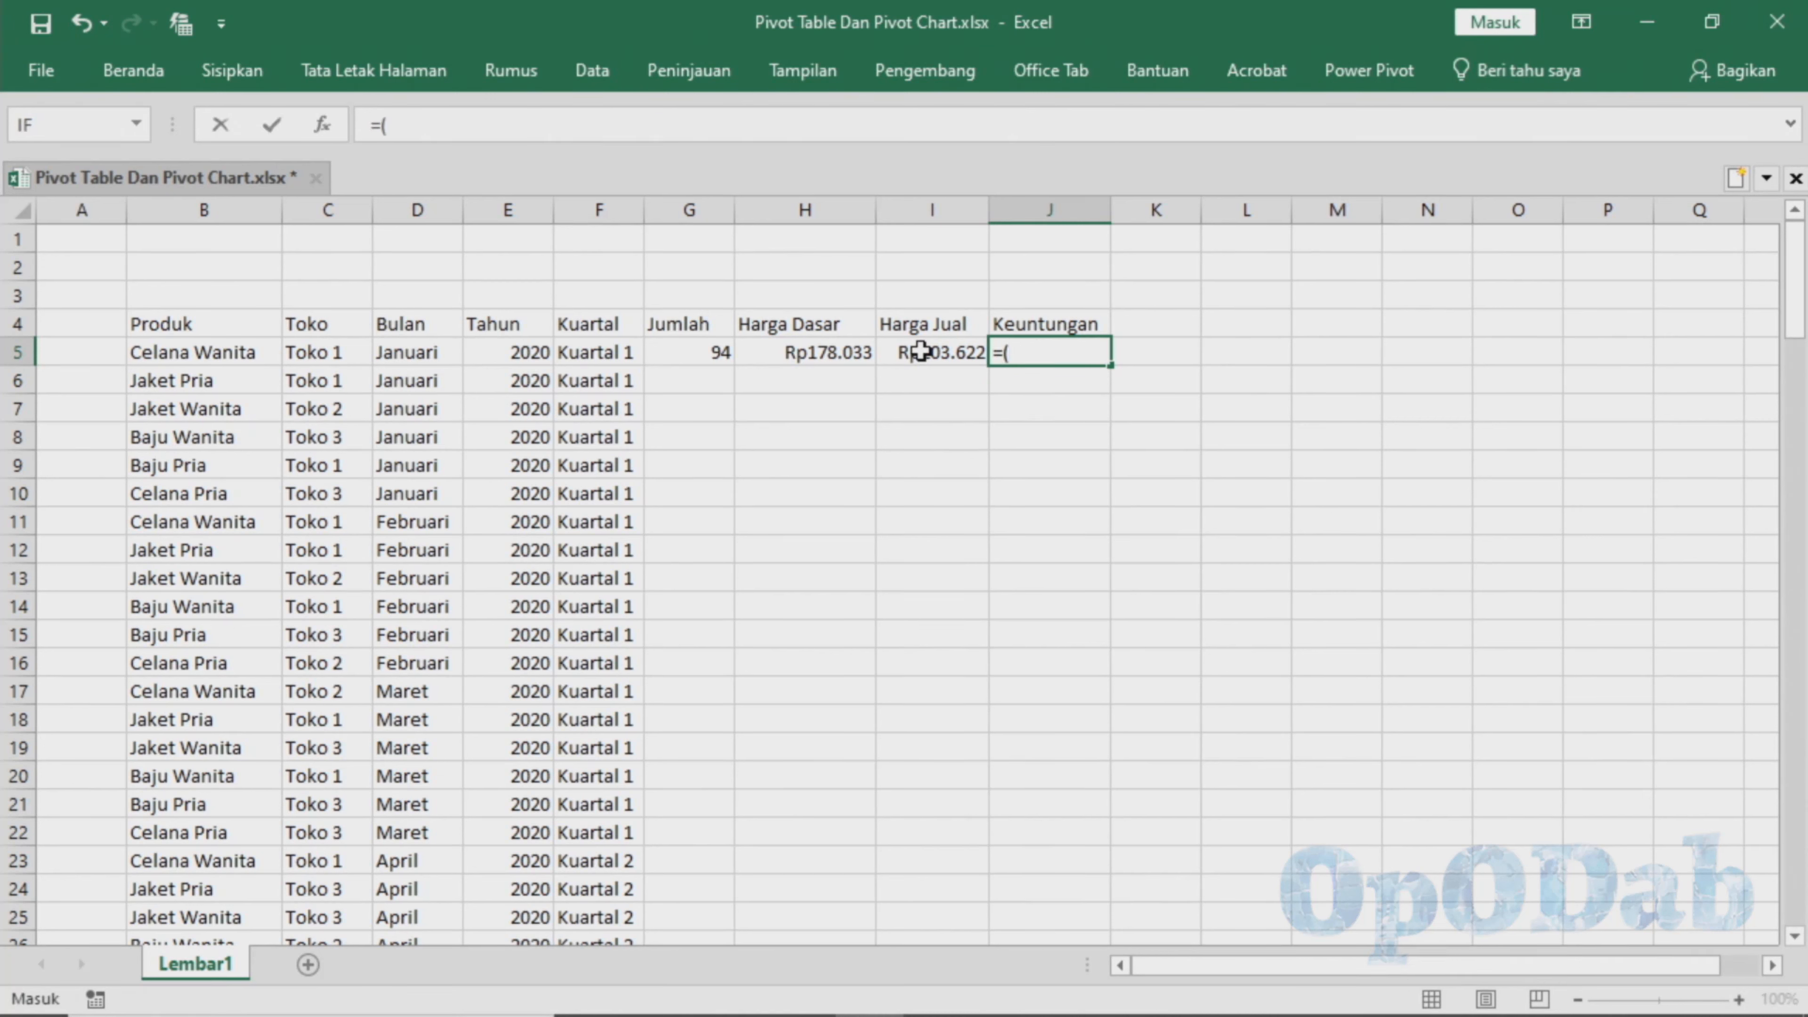
click(921, 350)
text(*)
click(715, 358)
text()-)
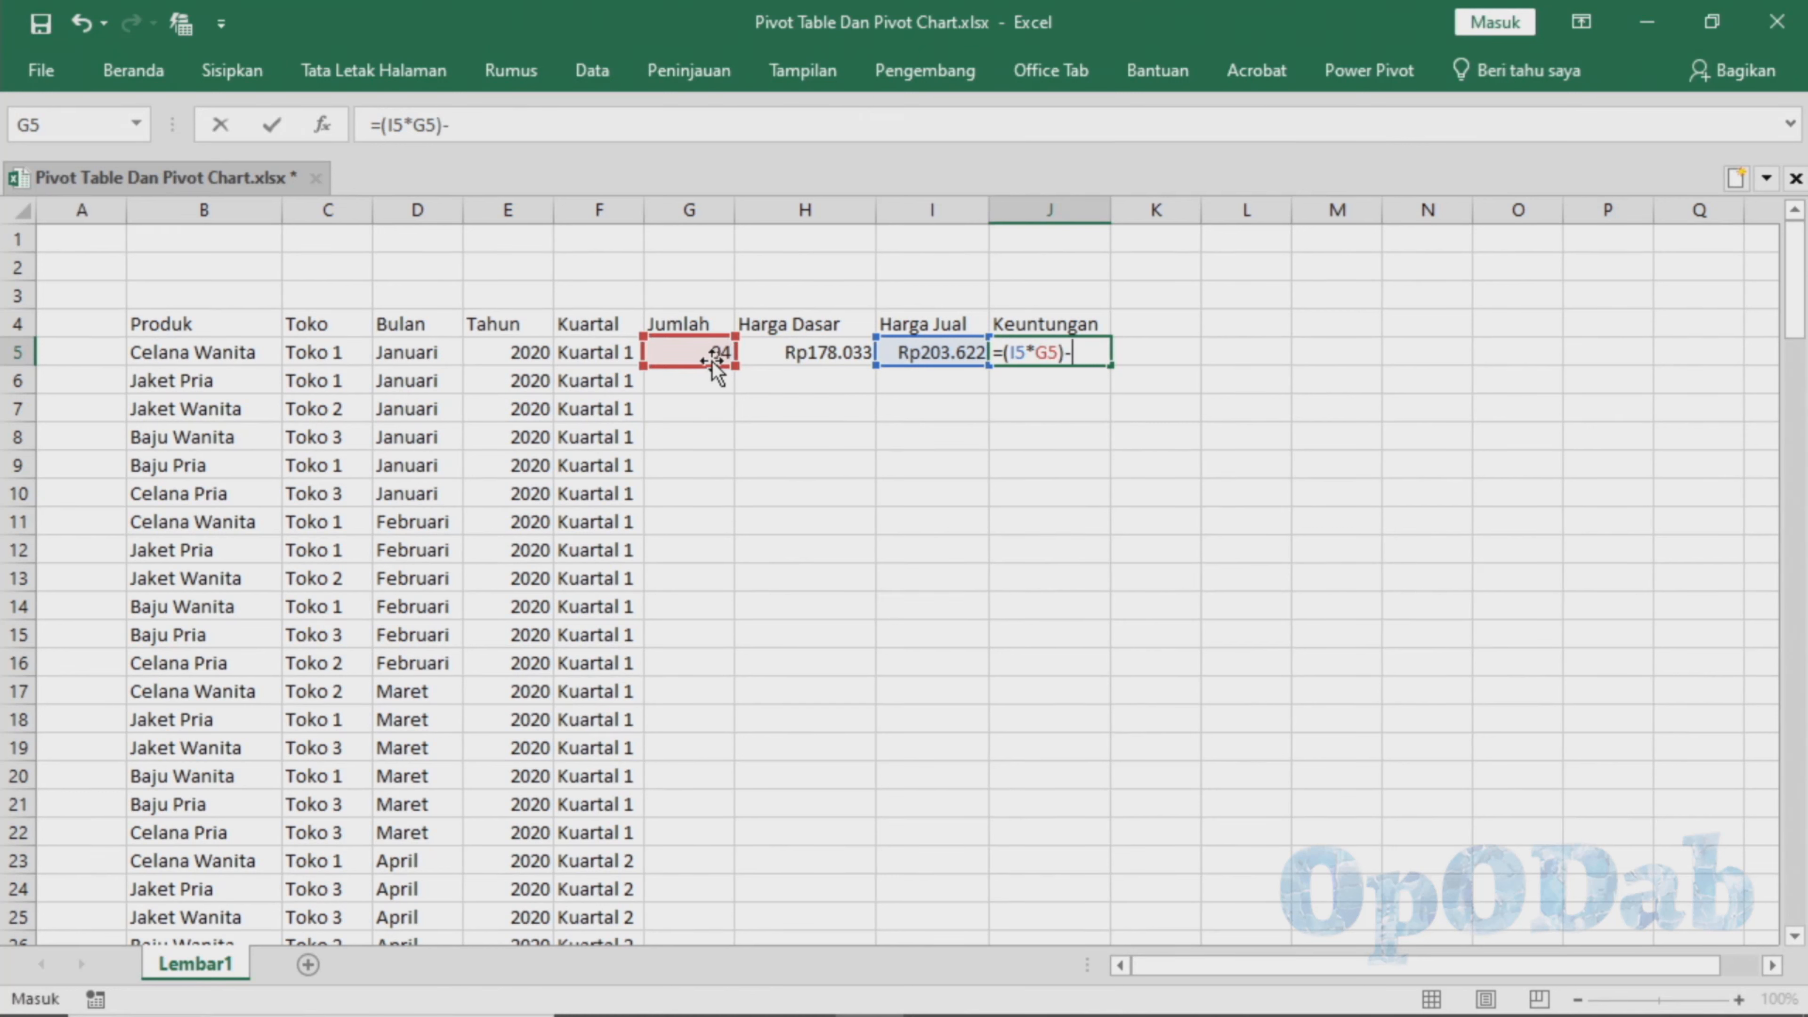
text(()
click(803, 353)
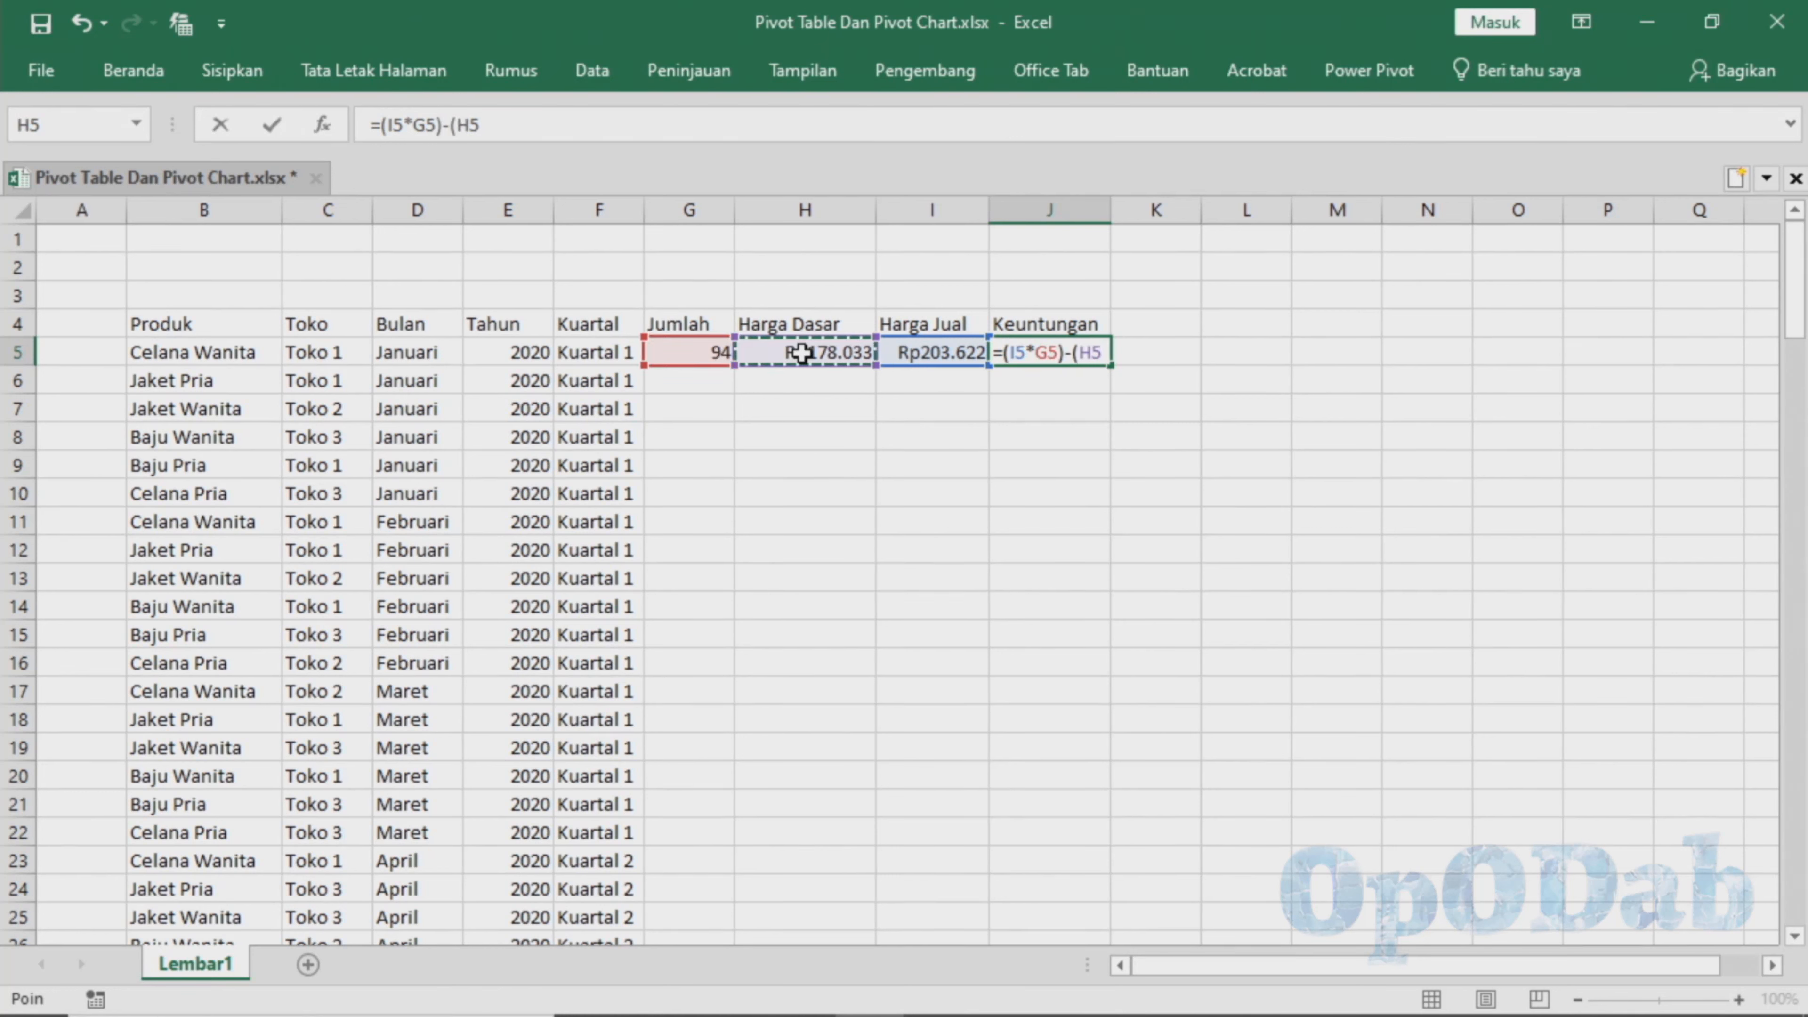
text(*)
click(703, 352)
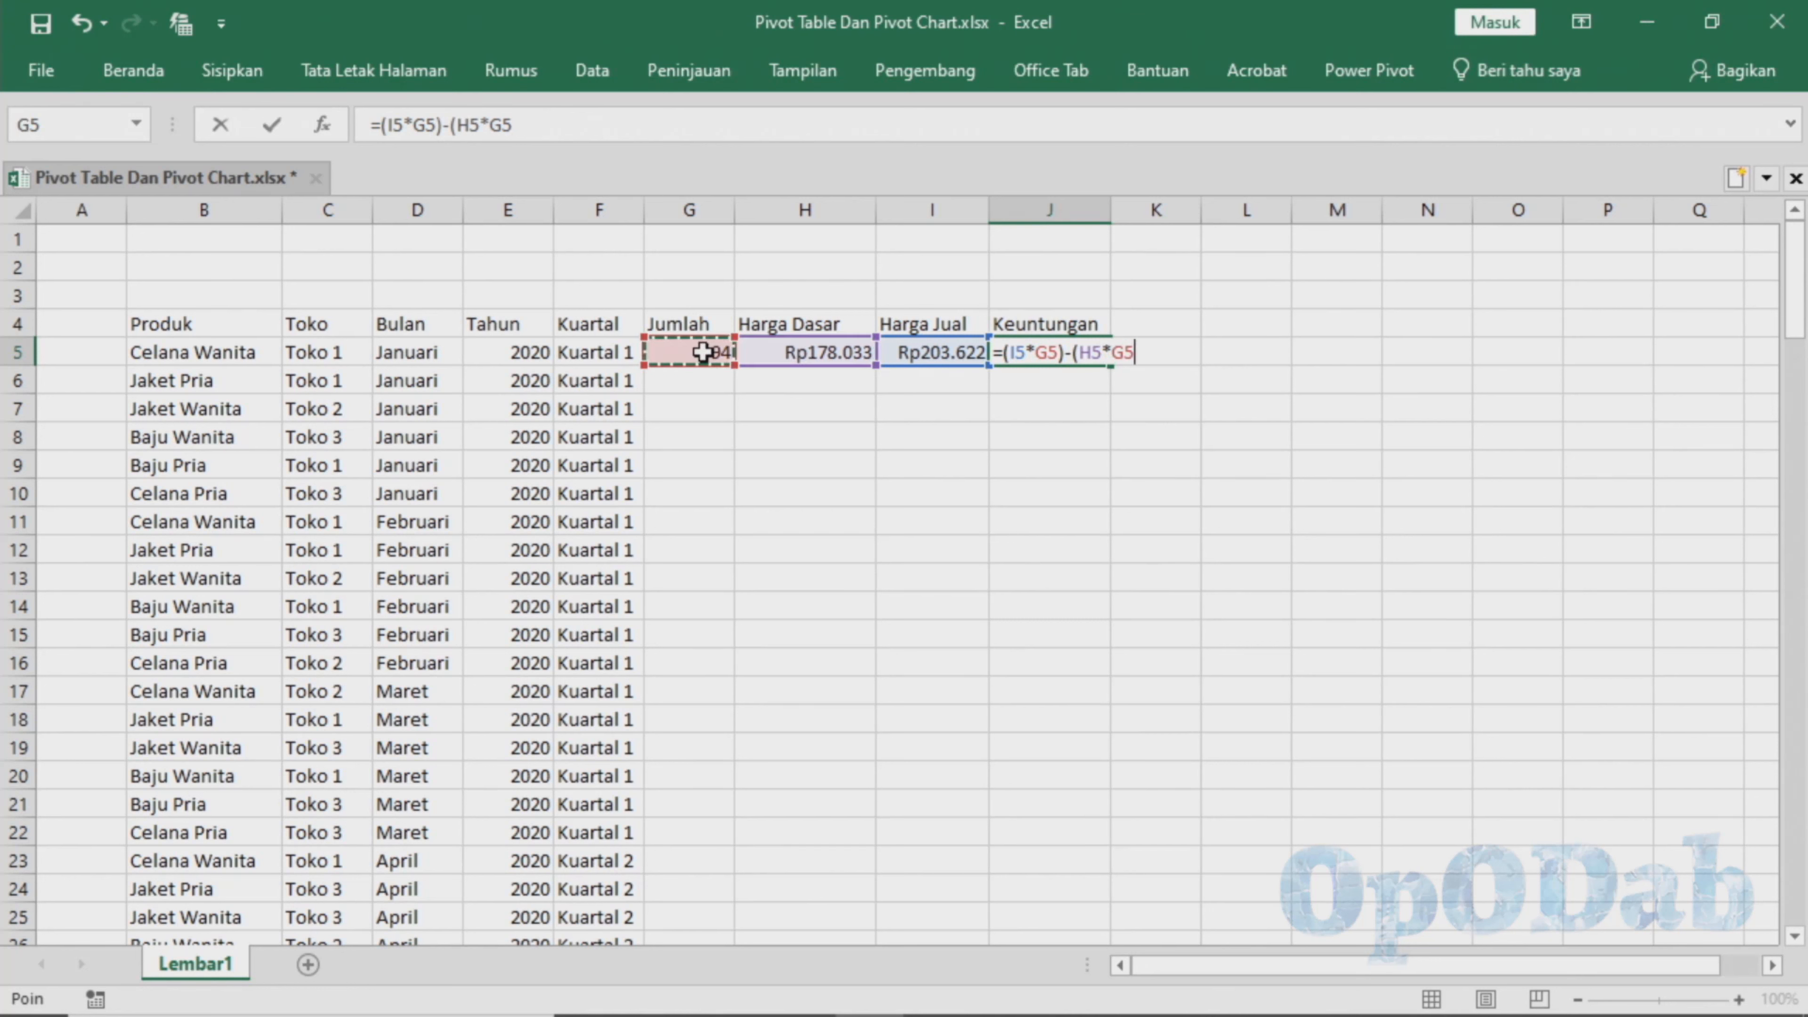
text())
key(Return)
click(1041, 345)
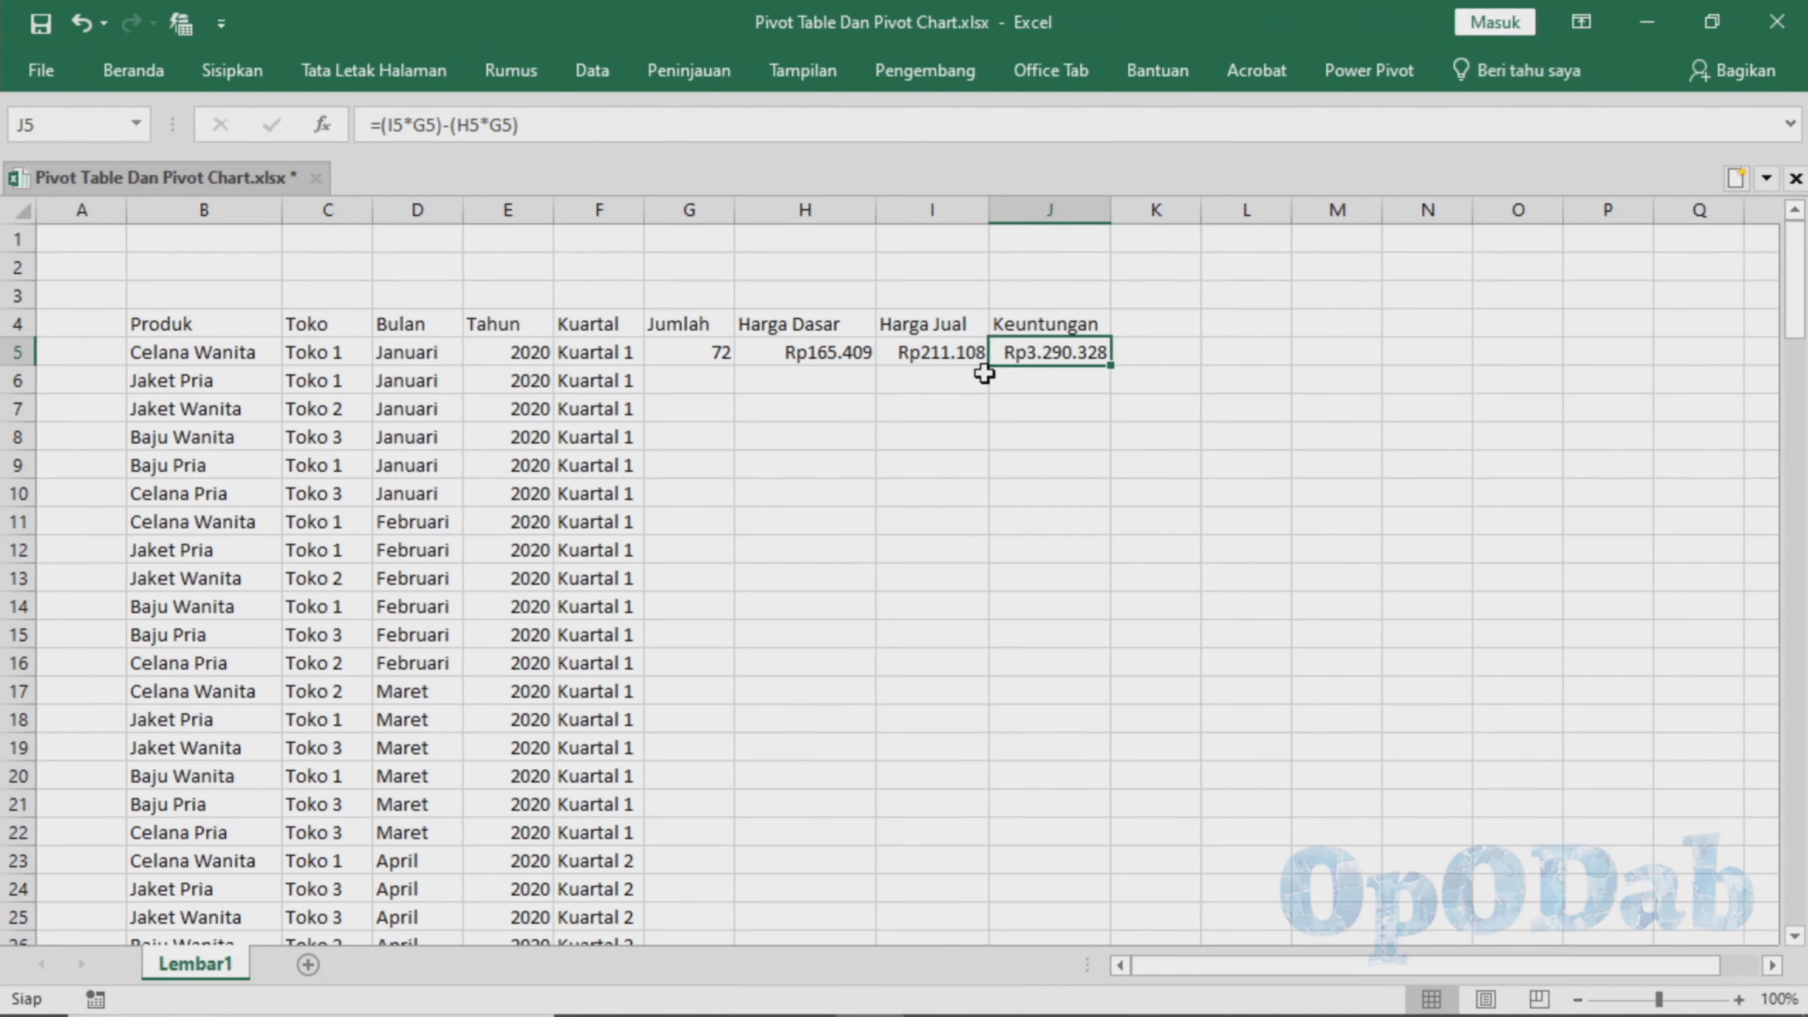
- Fill the formulas in G5:J5 down to row 148 so every sales row has Jumlah, Harga Dasar, Harga Jual and Keuntungan values
click(834, 354)
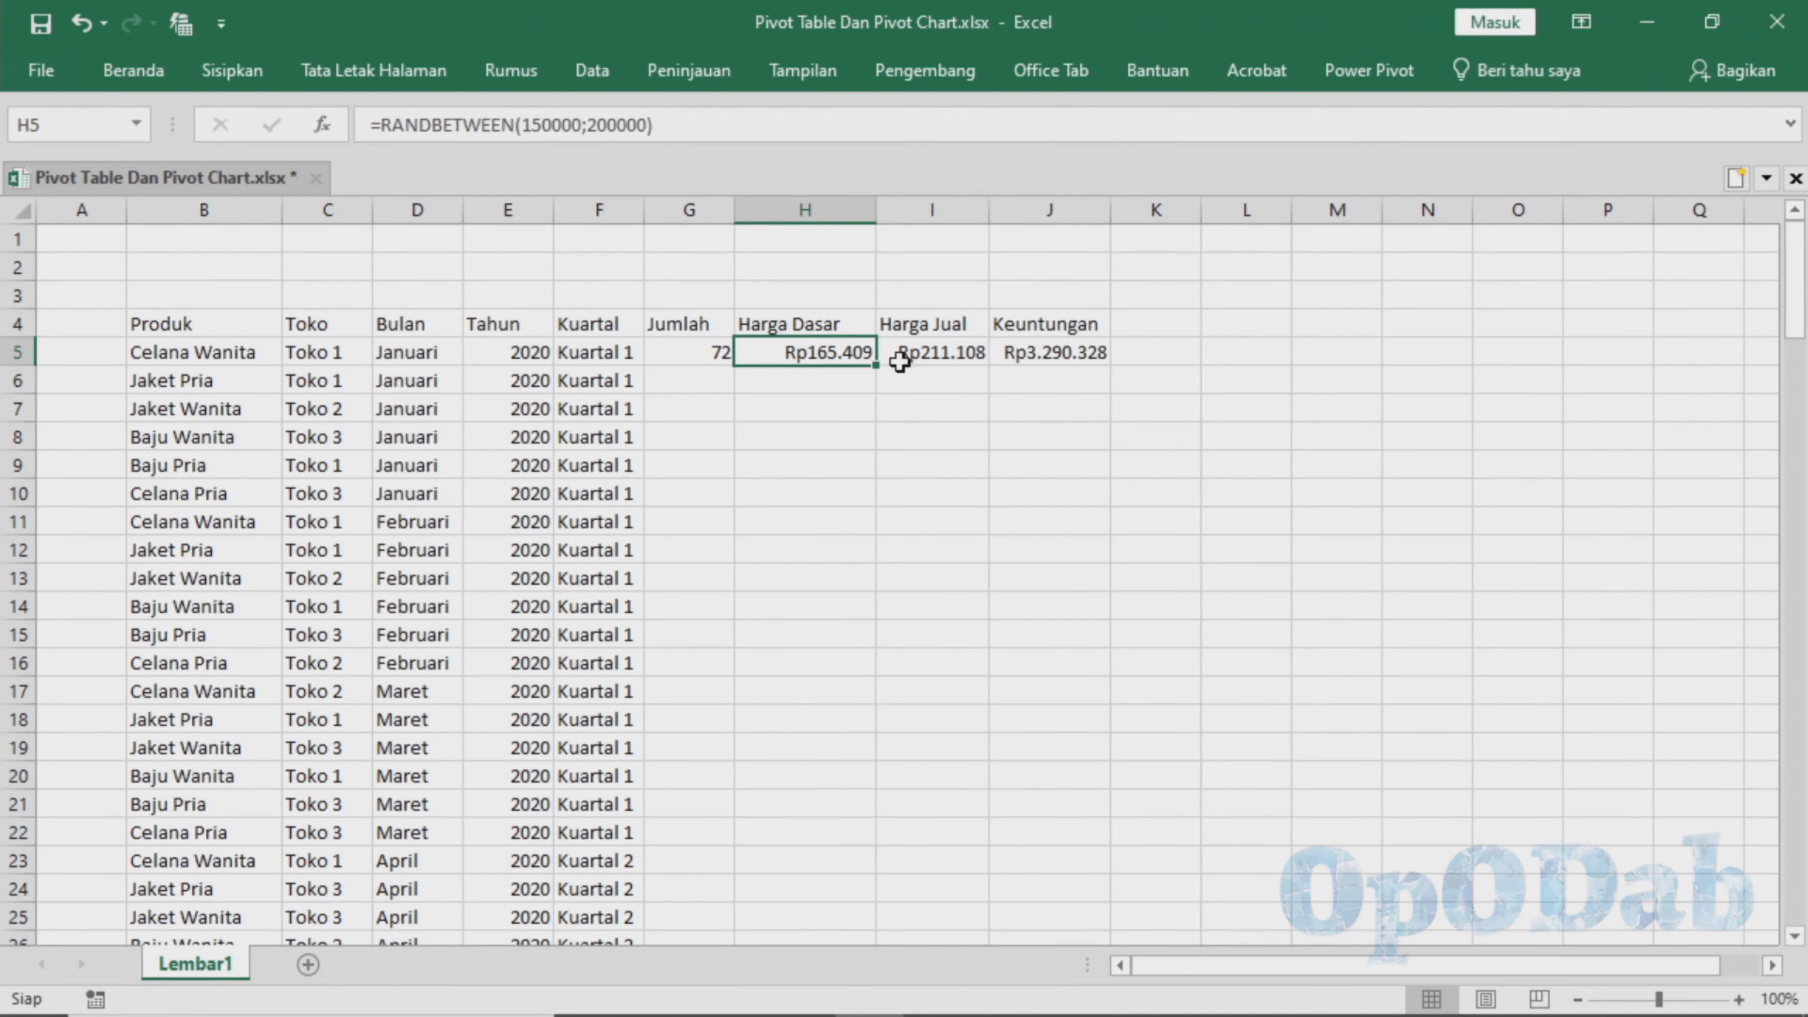
click(922, 354)
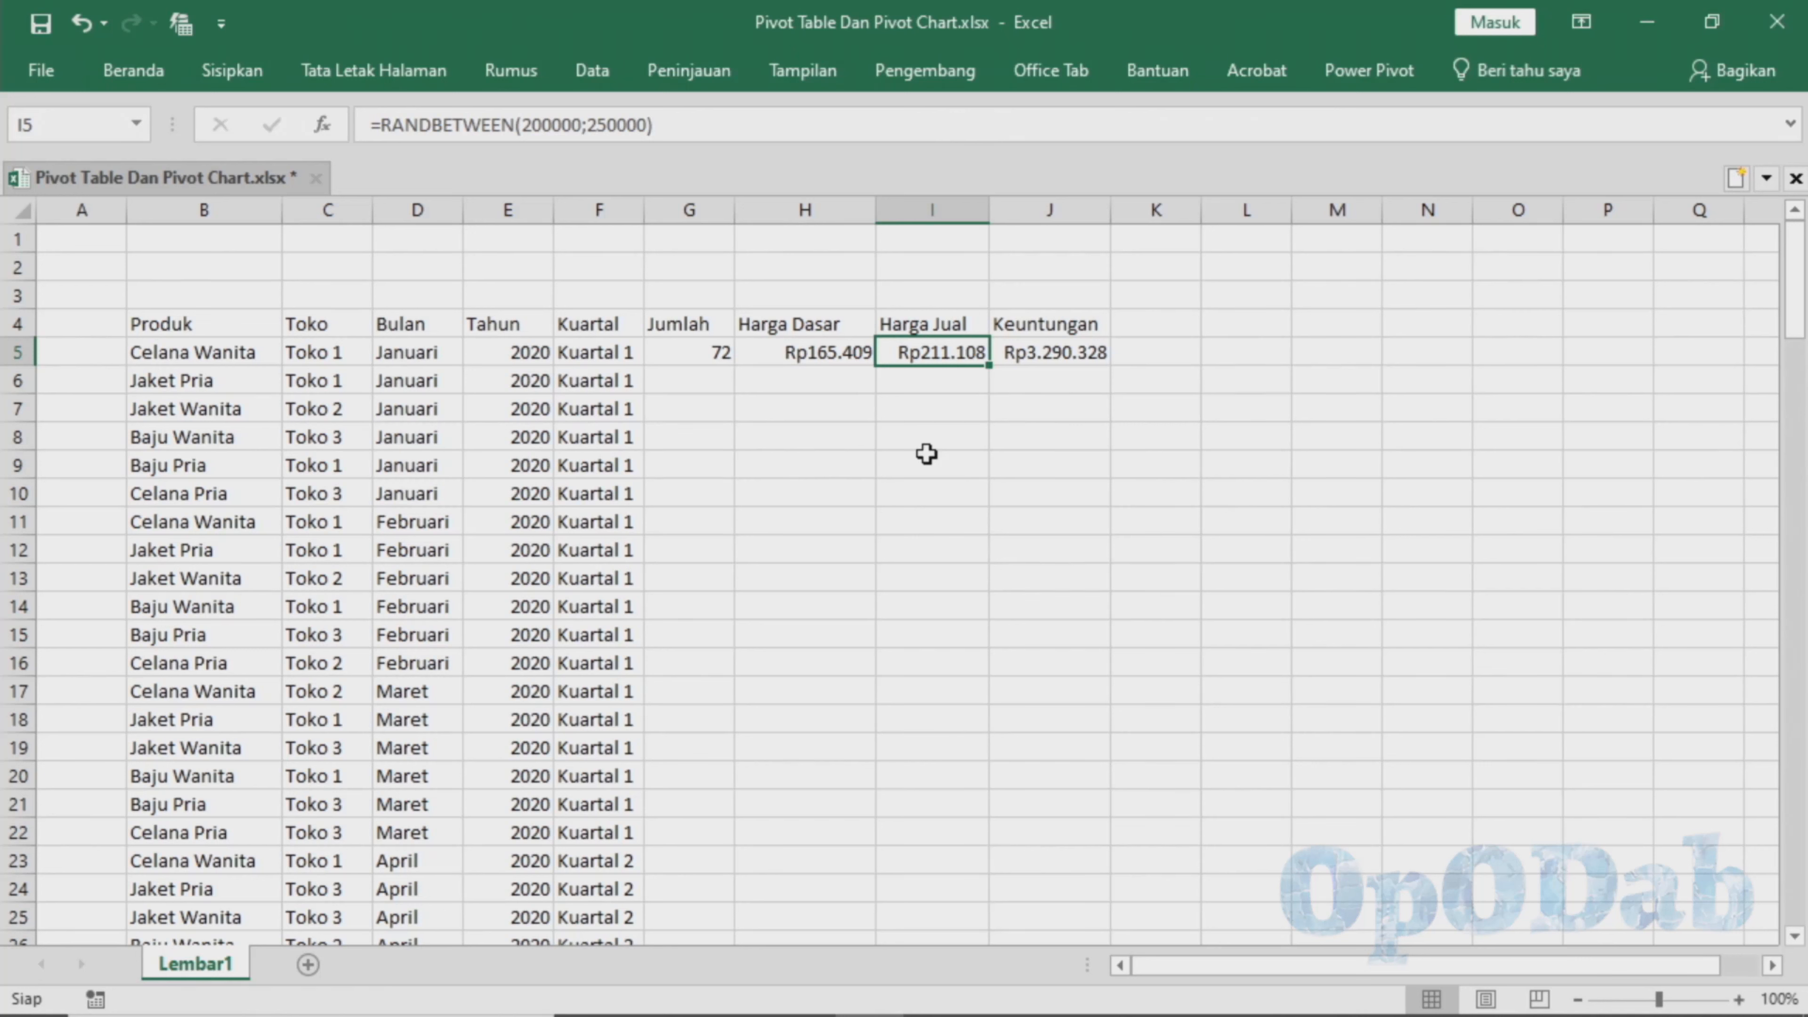
click(719, 354)
shift+click(1063, 358)
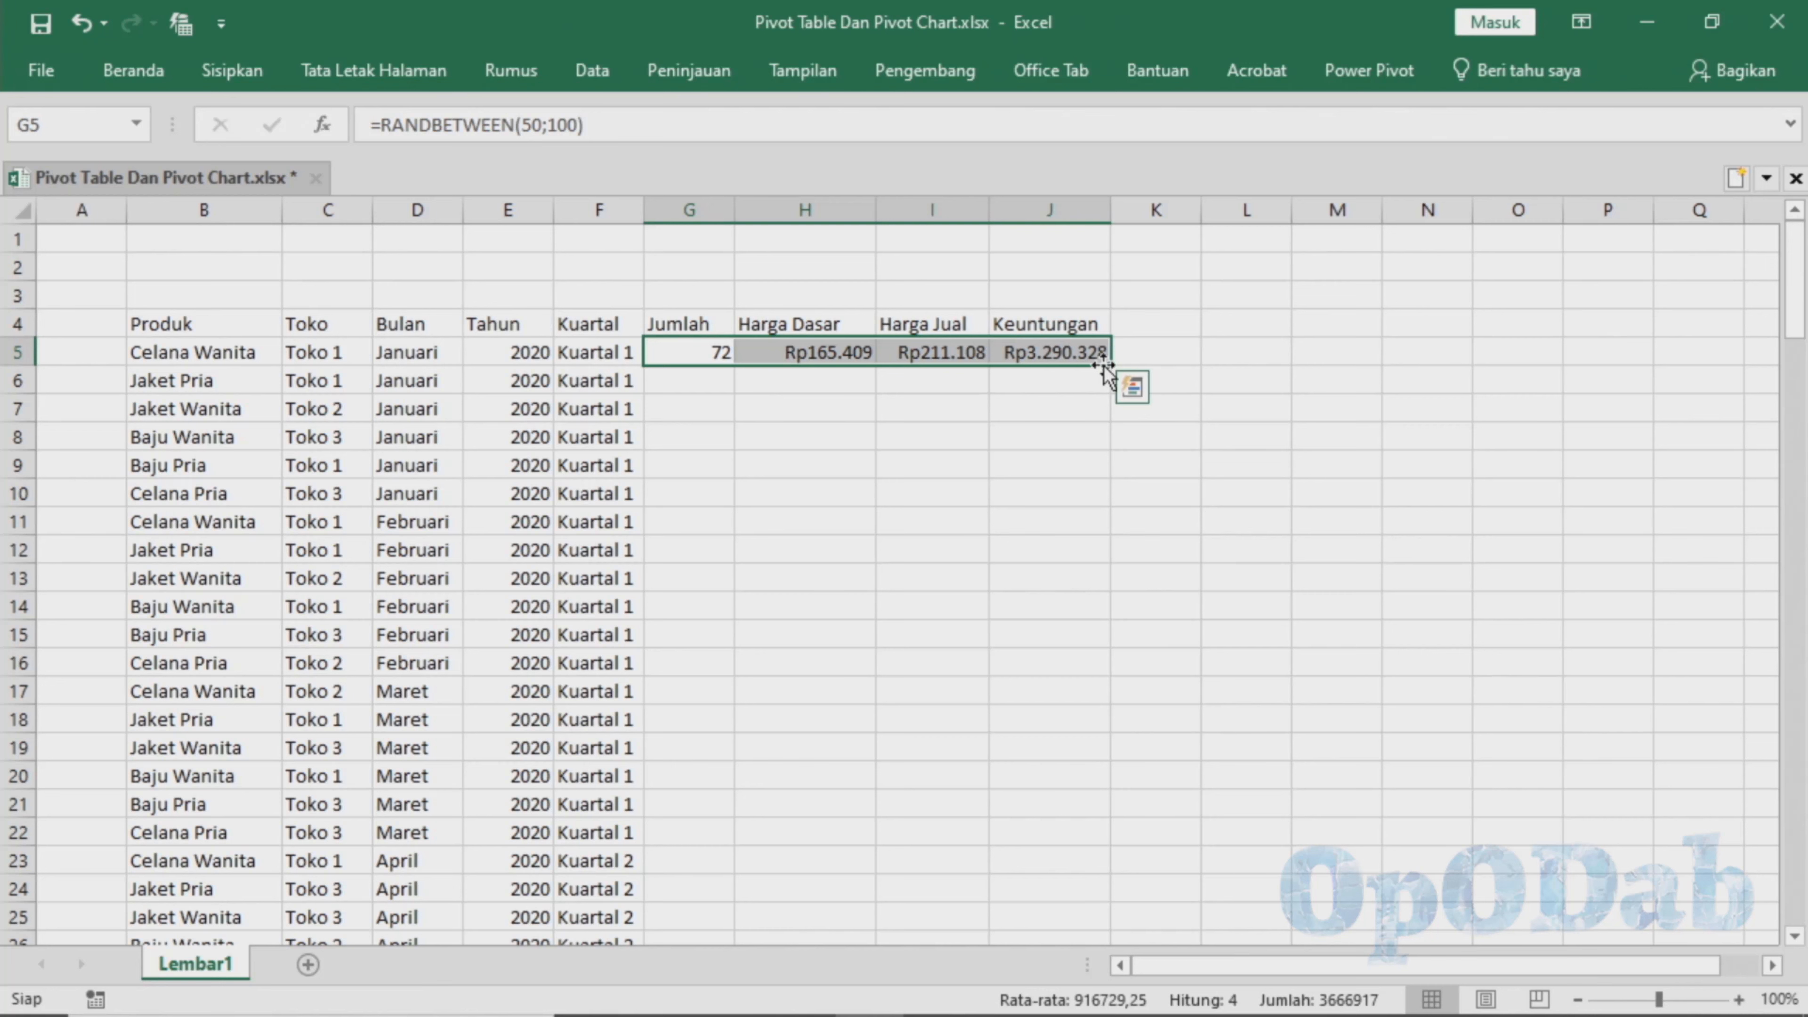
drag(1114, 365, 1110, 909)
scroll(1063, 834, up, 7)
scroll(1064, 835, down, 7)
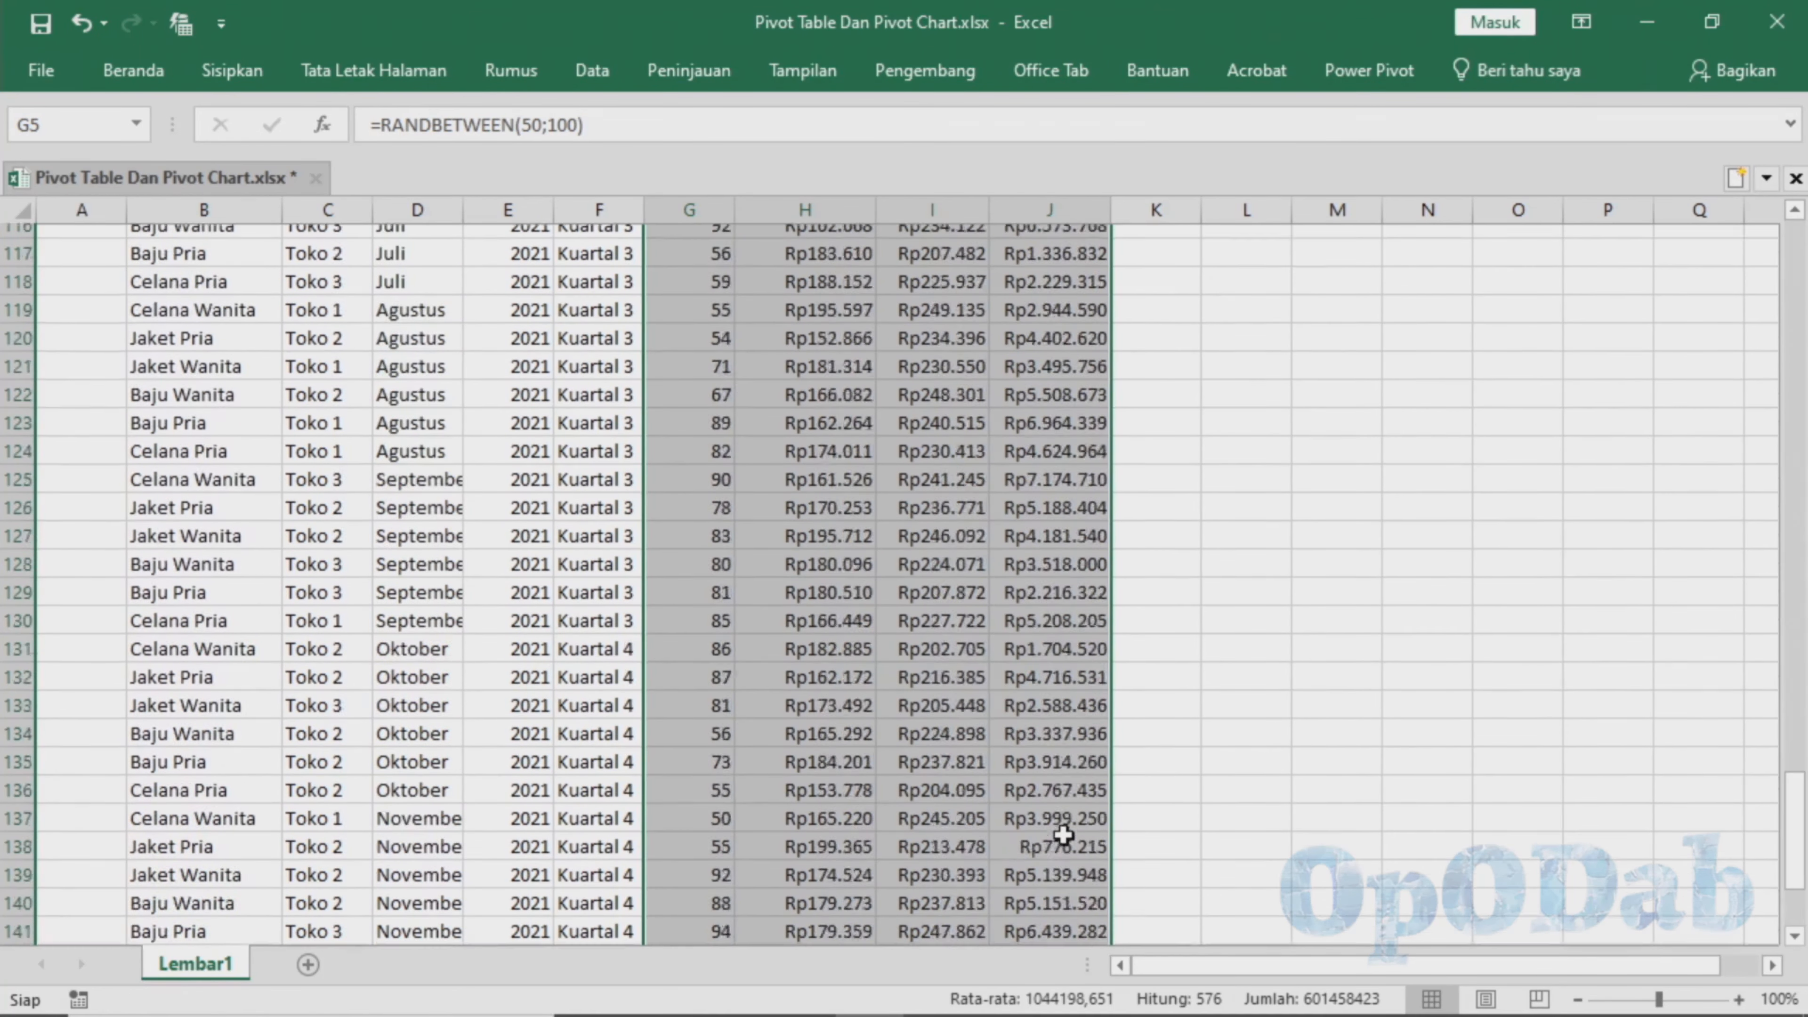
click(1218, 734)
scroll(1219, 731, up, 20)
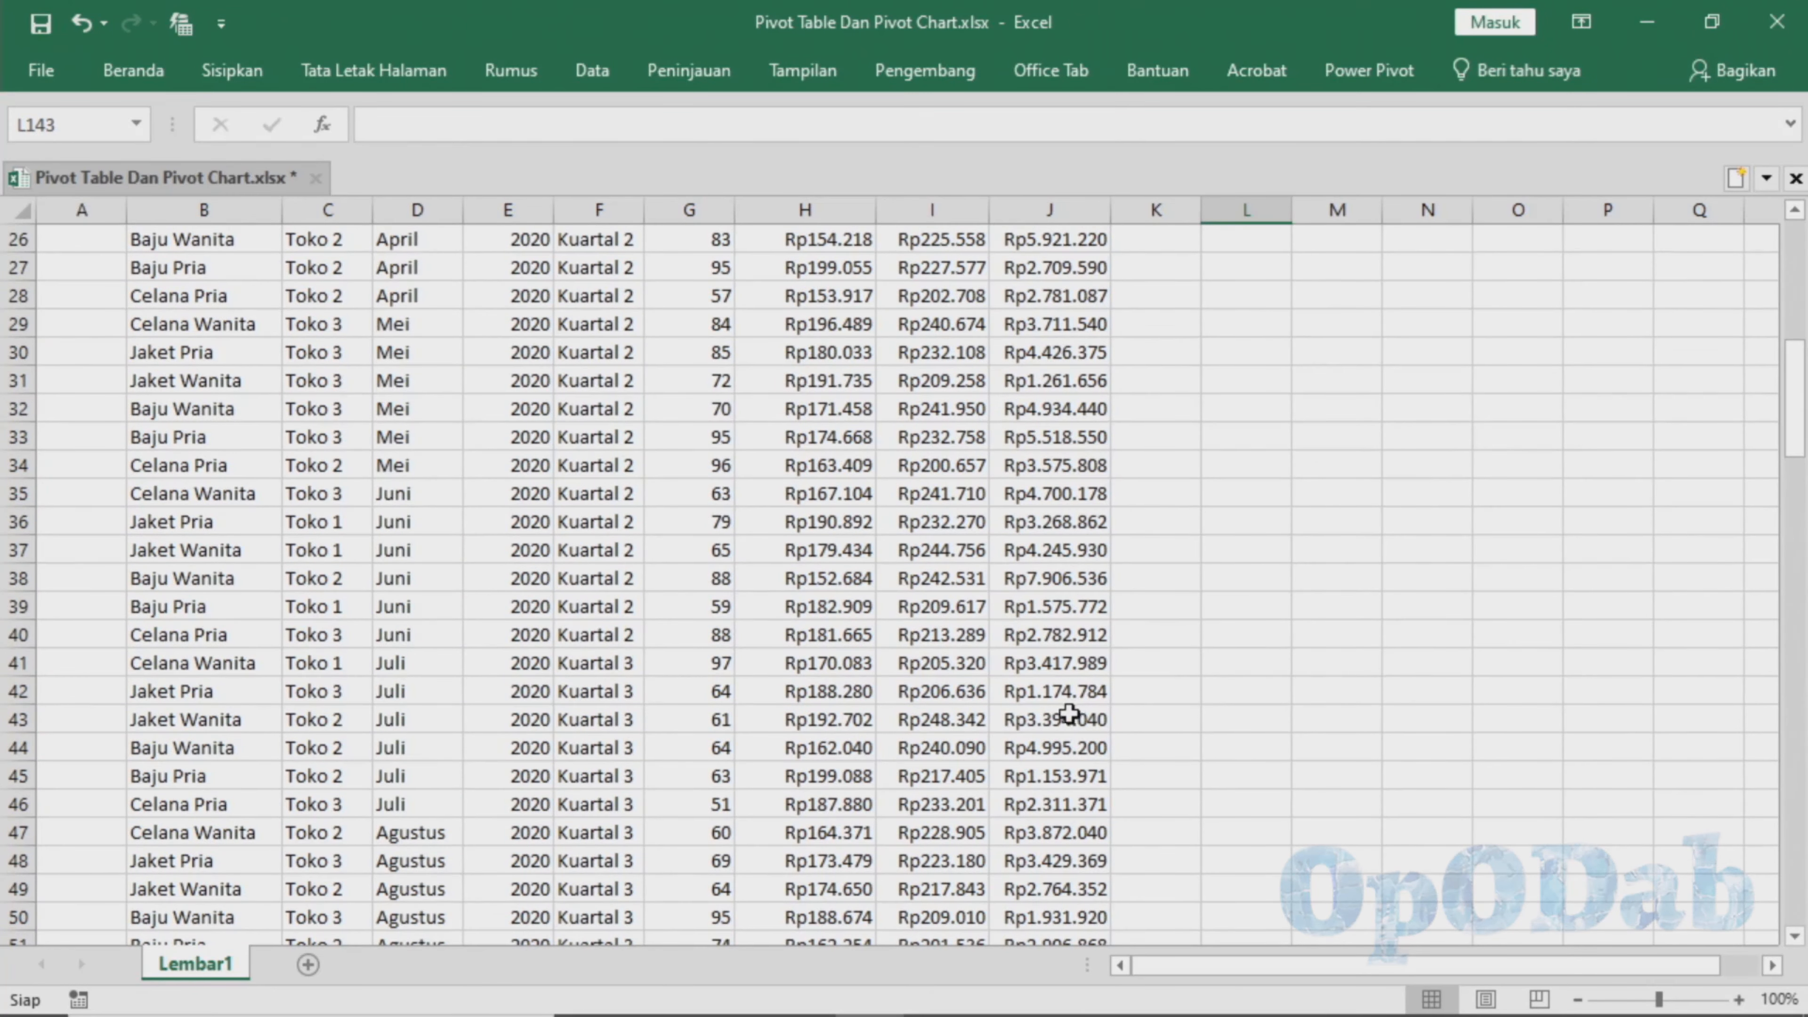
scroll(1054, 708, up, 8)
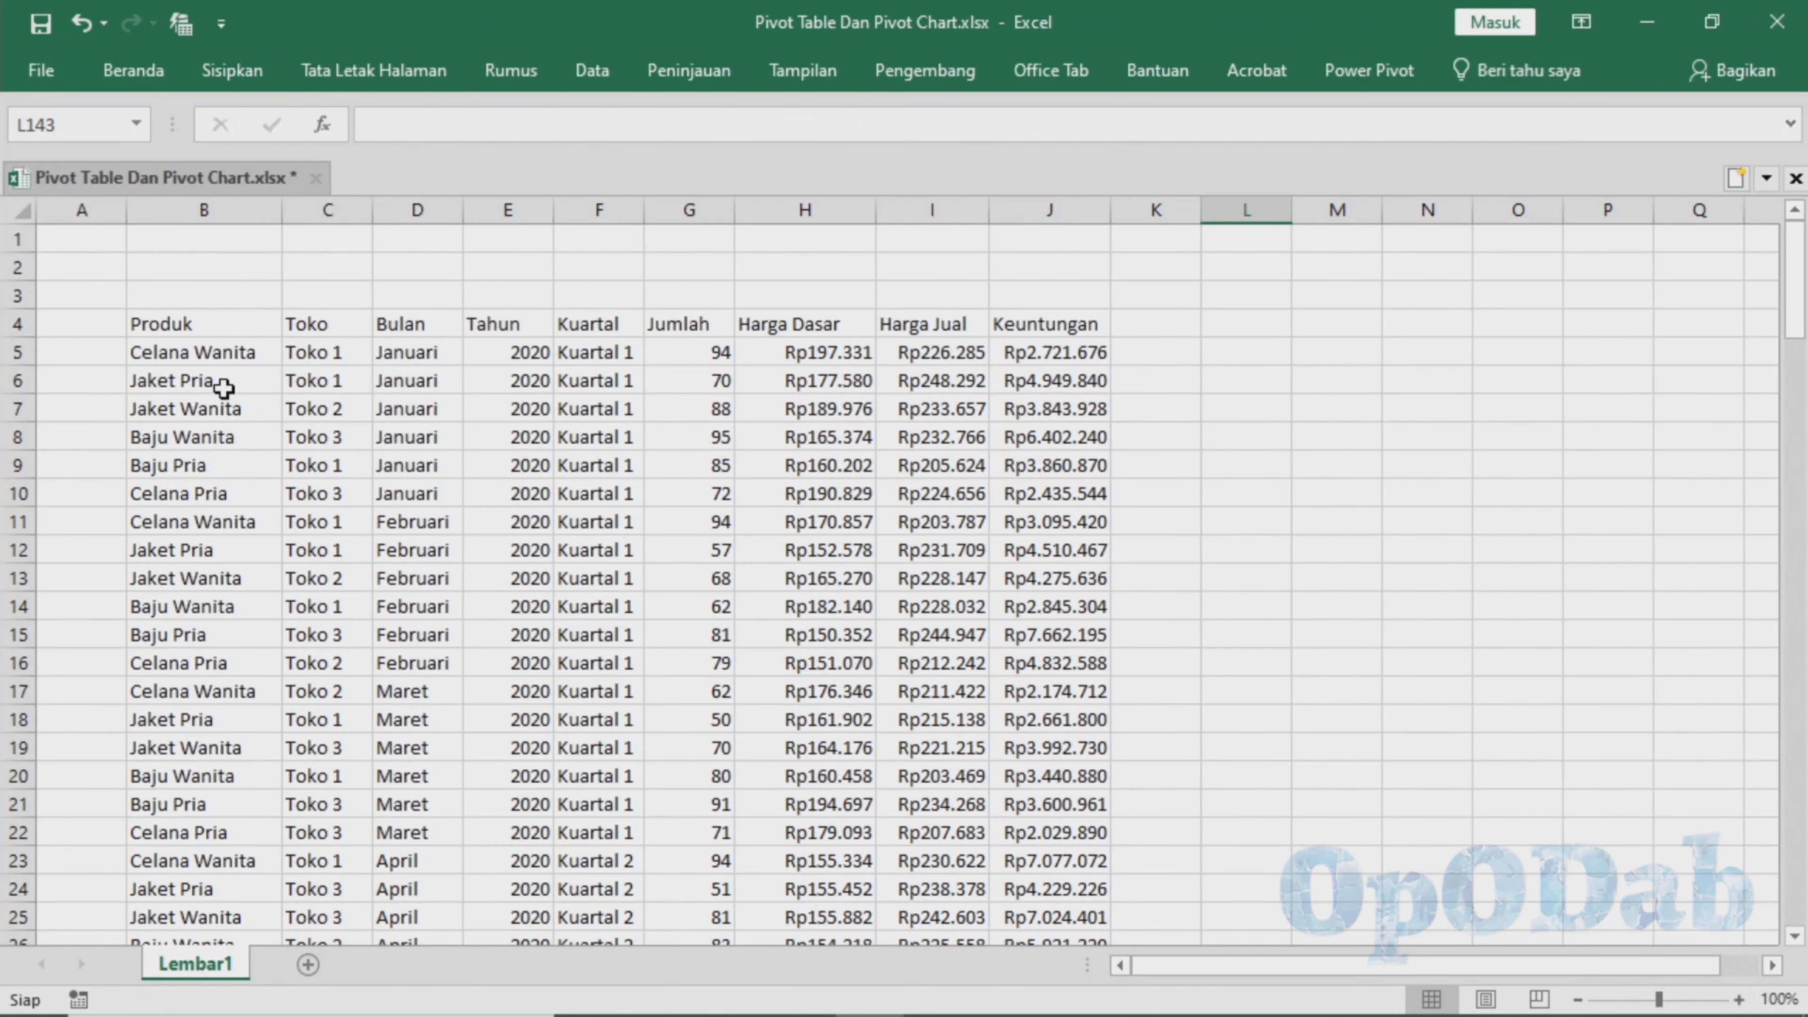
- Rename the worksheet Lembar1 as Data
double_click(196, 964)
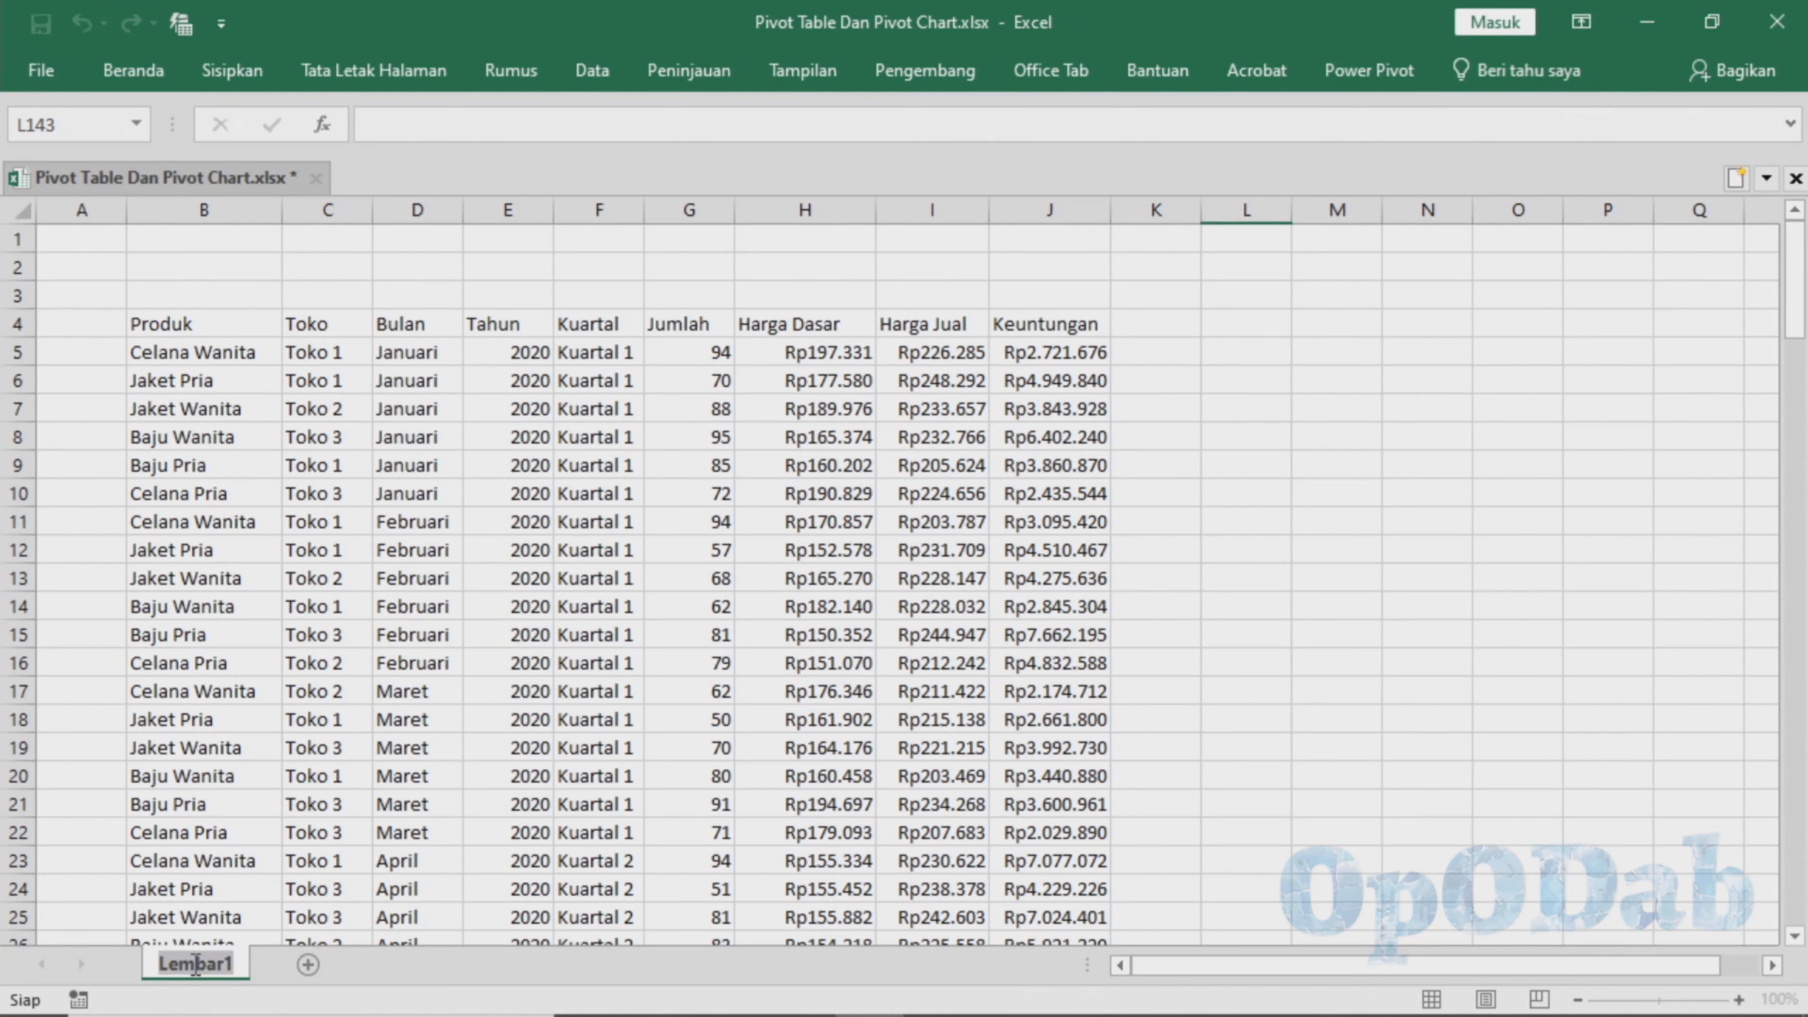
text(Data)
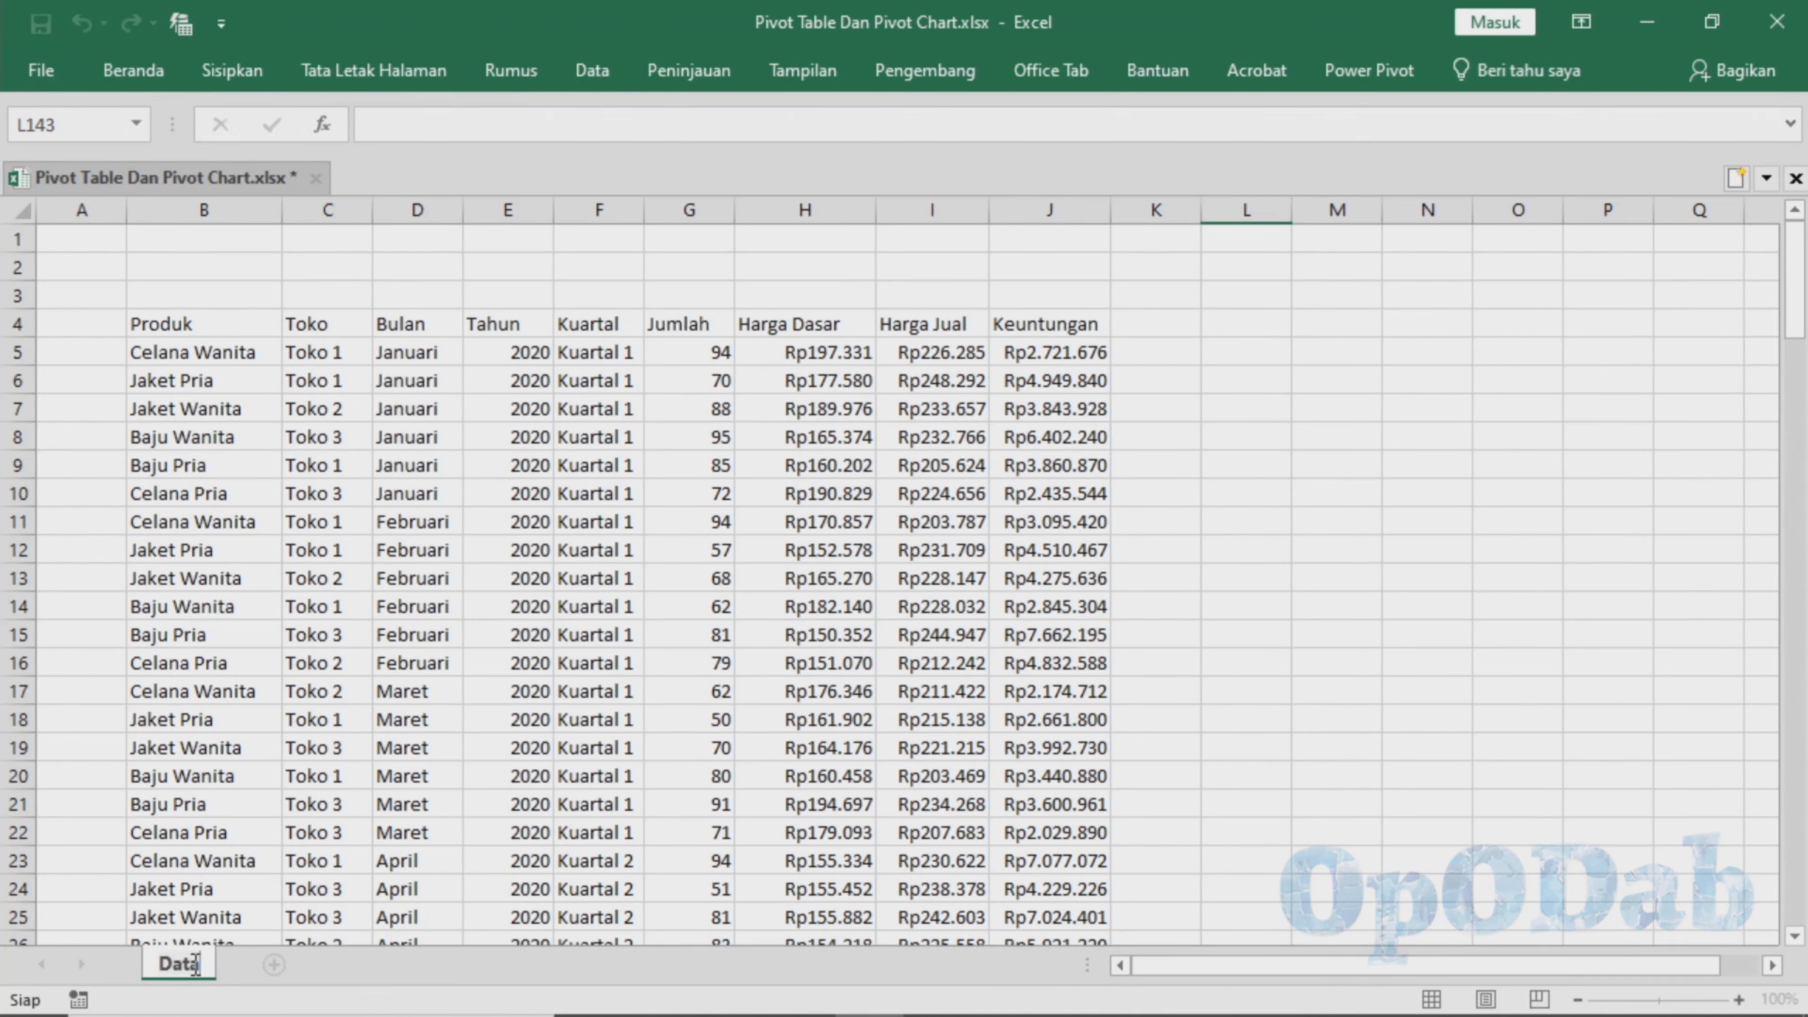
key(Return)
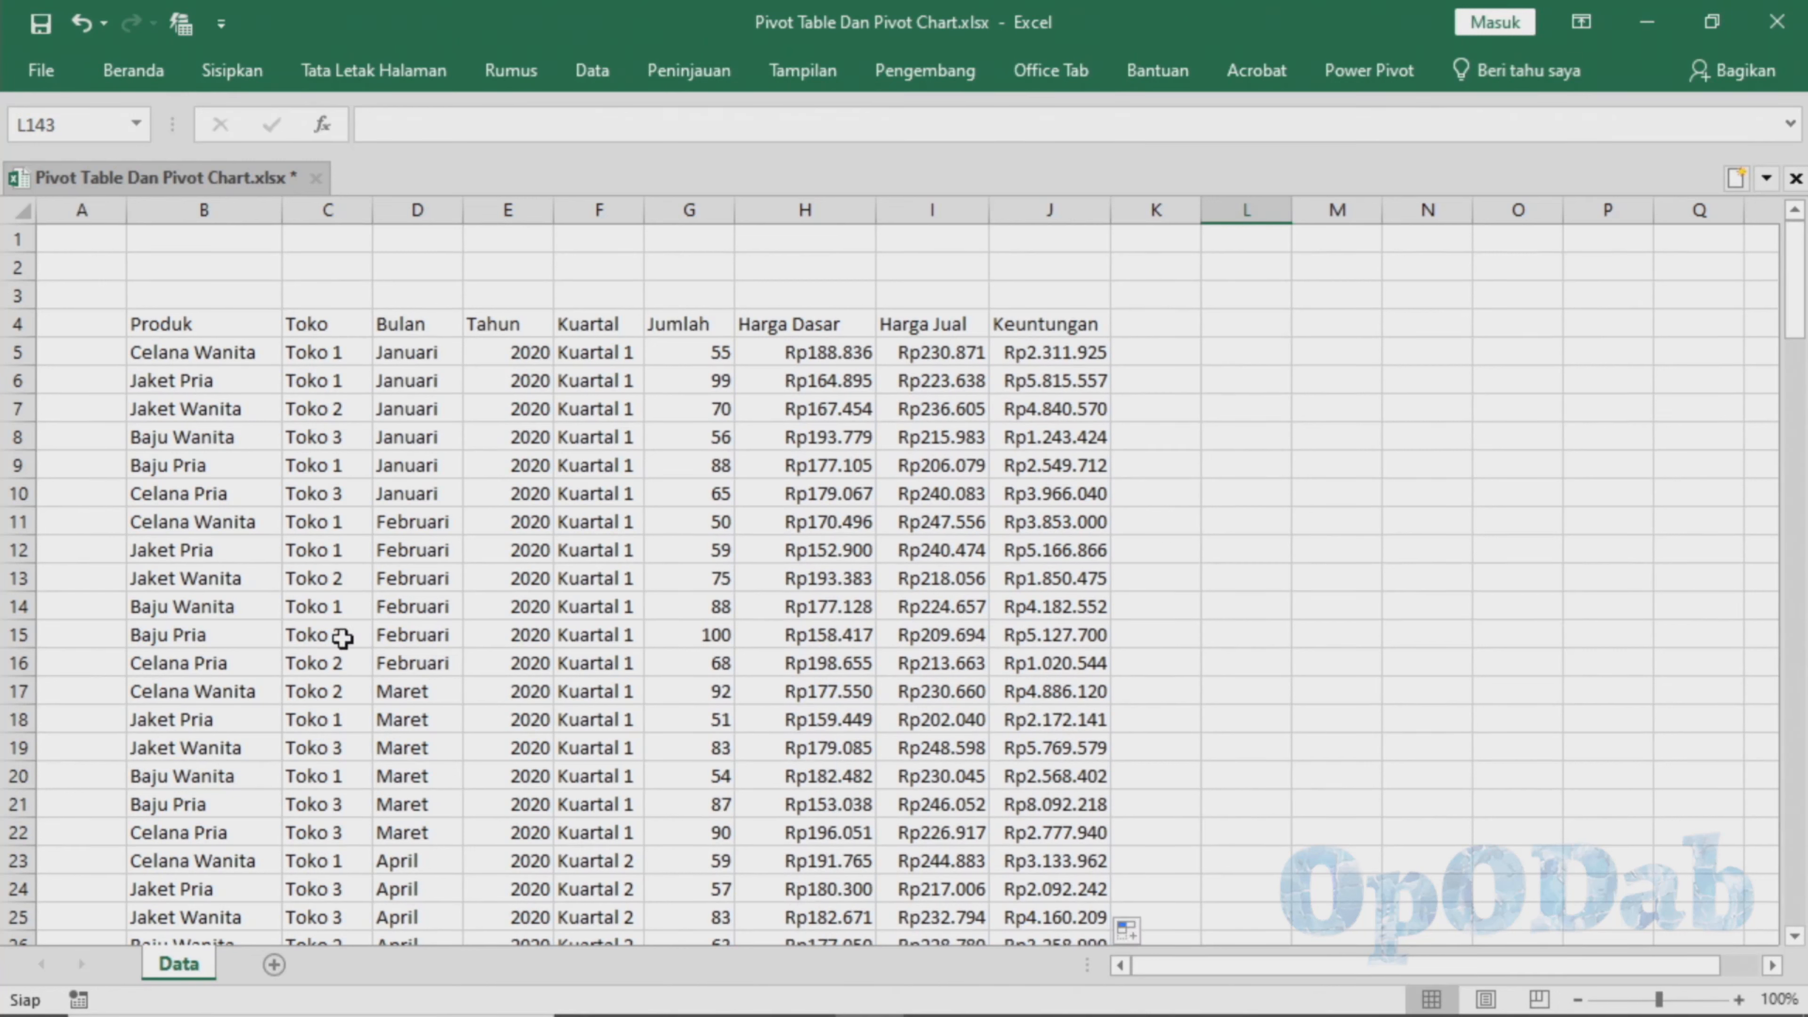
- Convert the range B4:J148, including its header row, into a table
drag(163, 324, 1041, 900)
click(232, 70)
click(247, 135)
click(1328, 709)
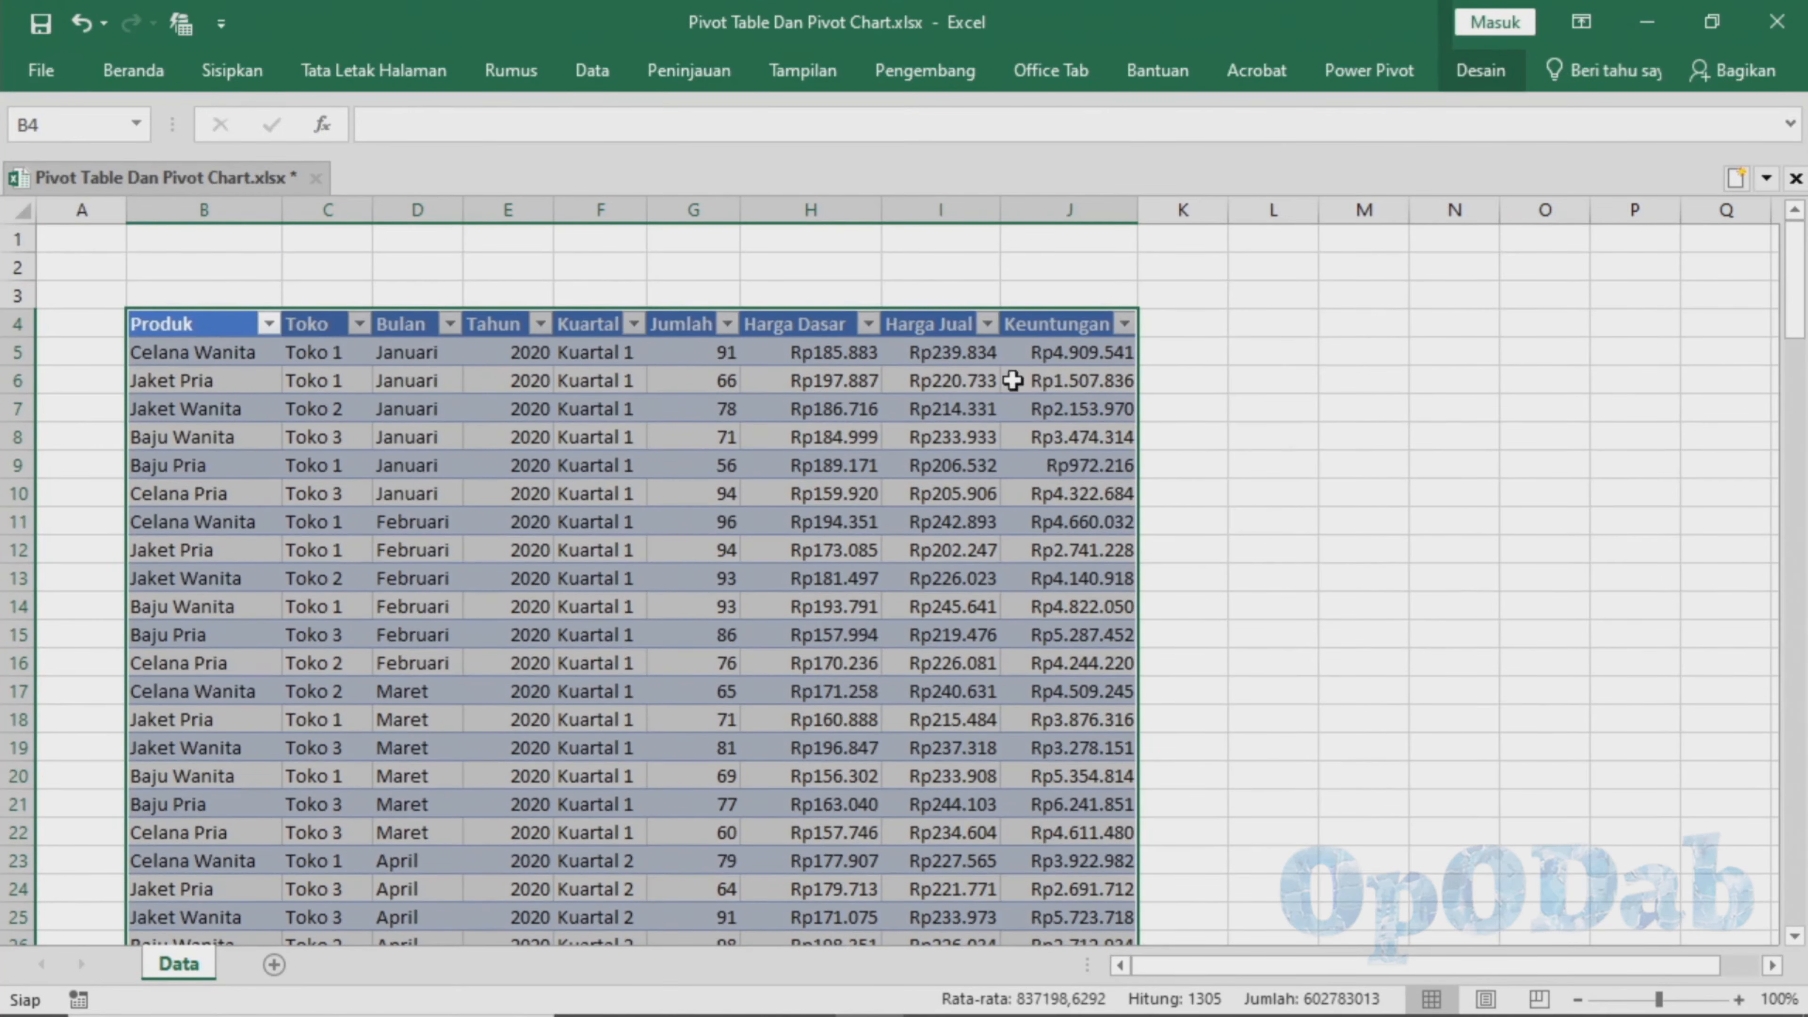
- Create a PivotTable from Tabel1 on a new worksheet
click(234, 71)
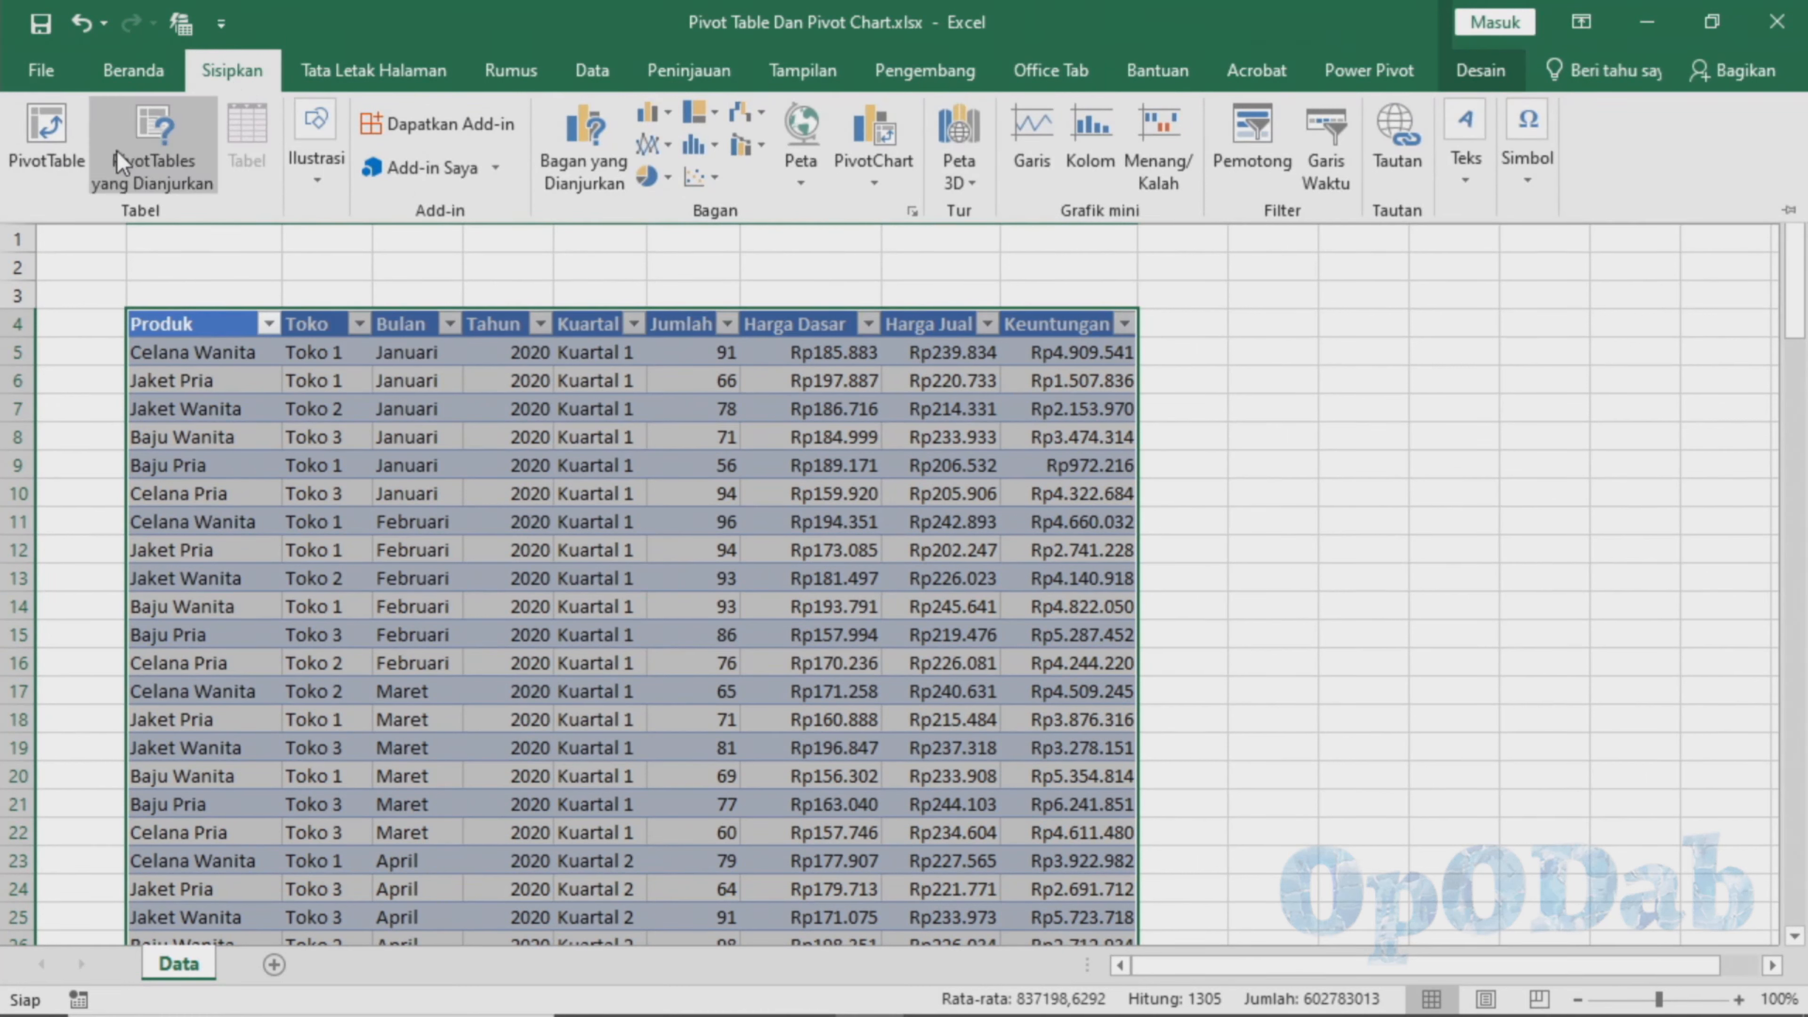
click(57, 165)
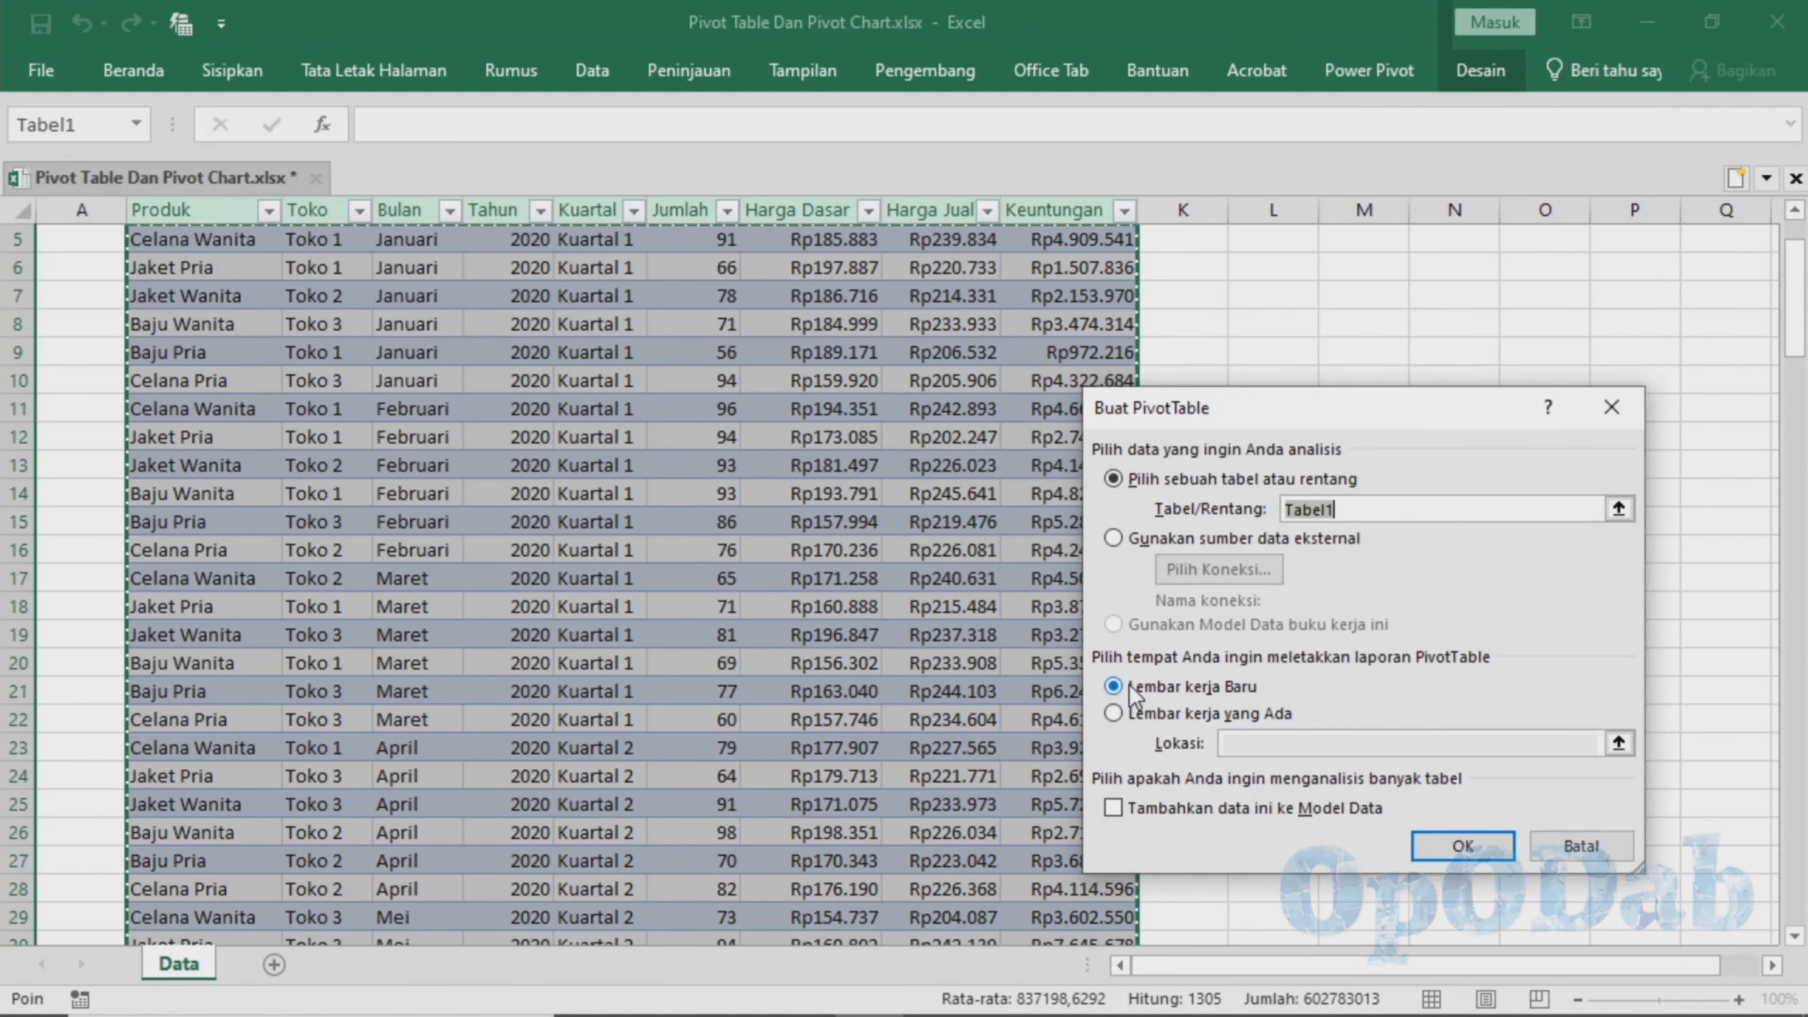
click(1417, 846)
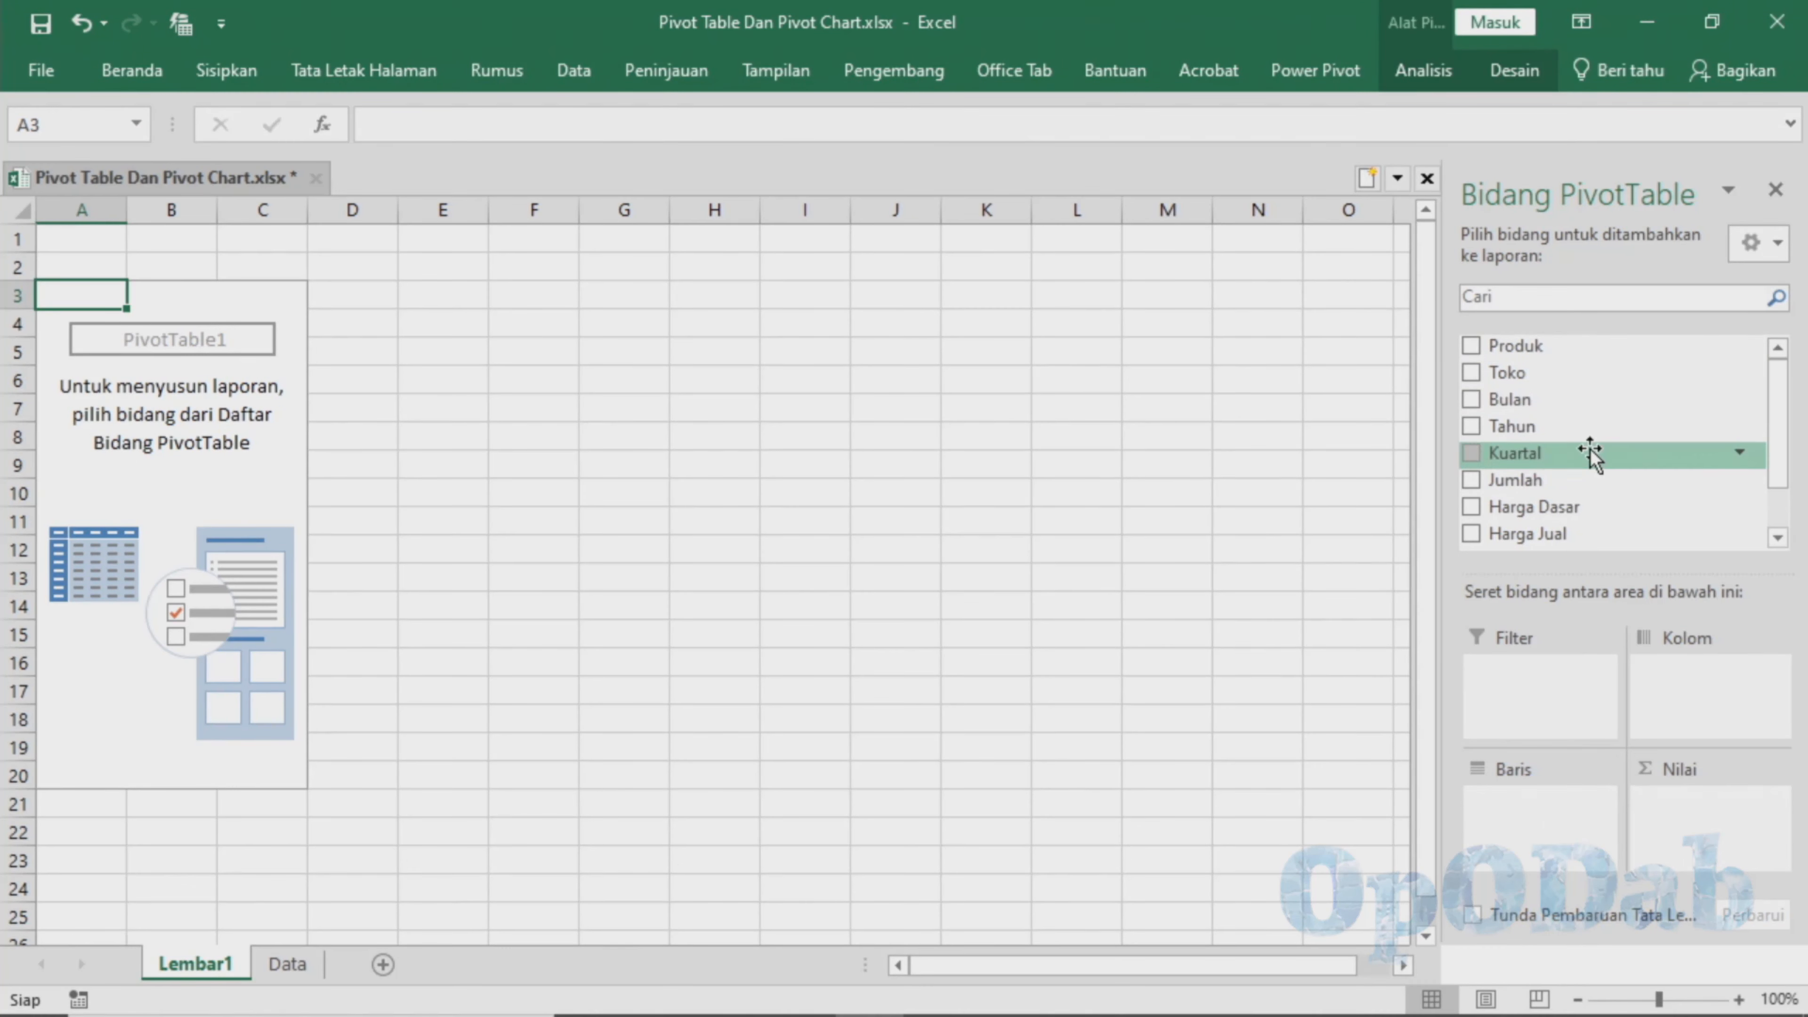
- Add the Produk field and then the Kuartal field as row labels of the PivotTable
scroll(1590, 456, down, 1)
scroll(1578, 477, up, 1)
scroll(1532, 506, down, 1)
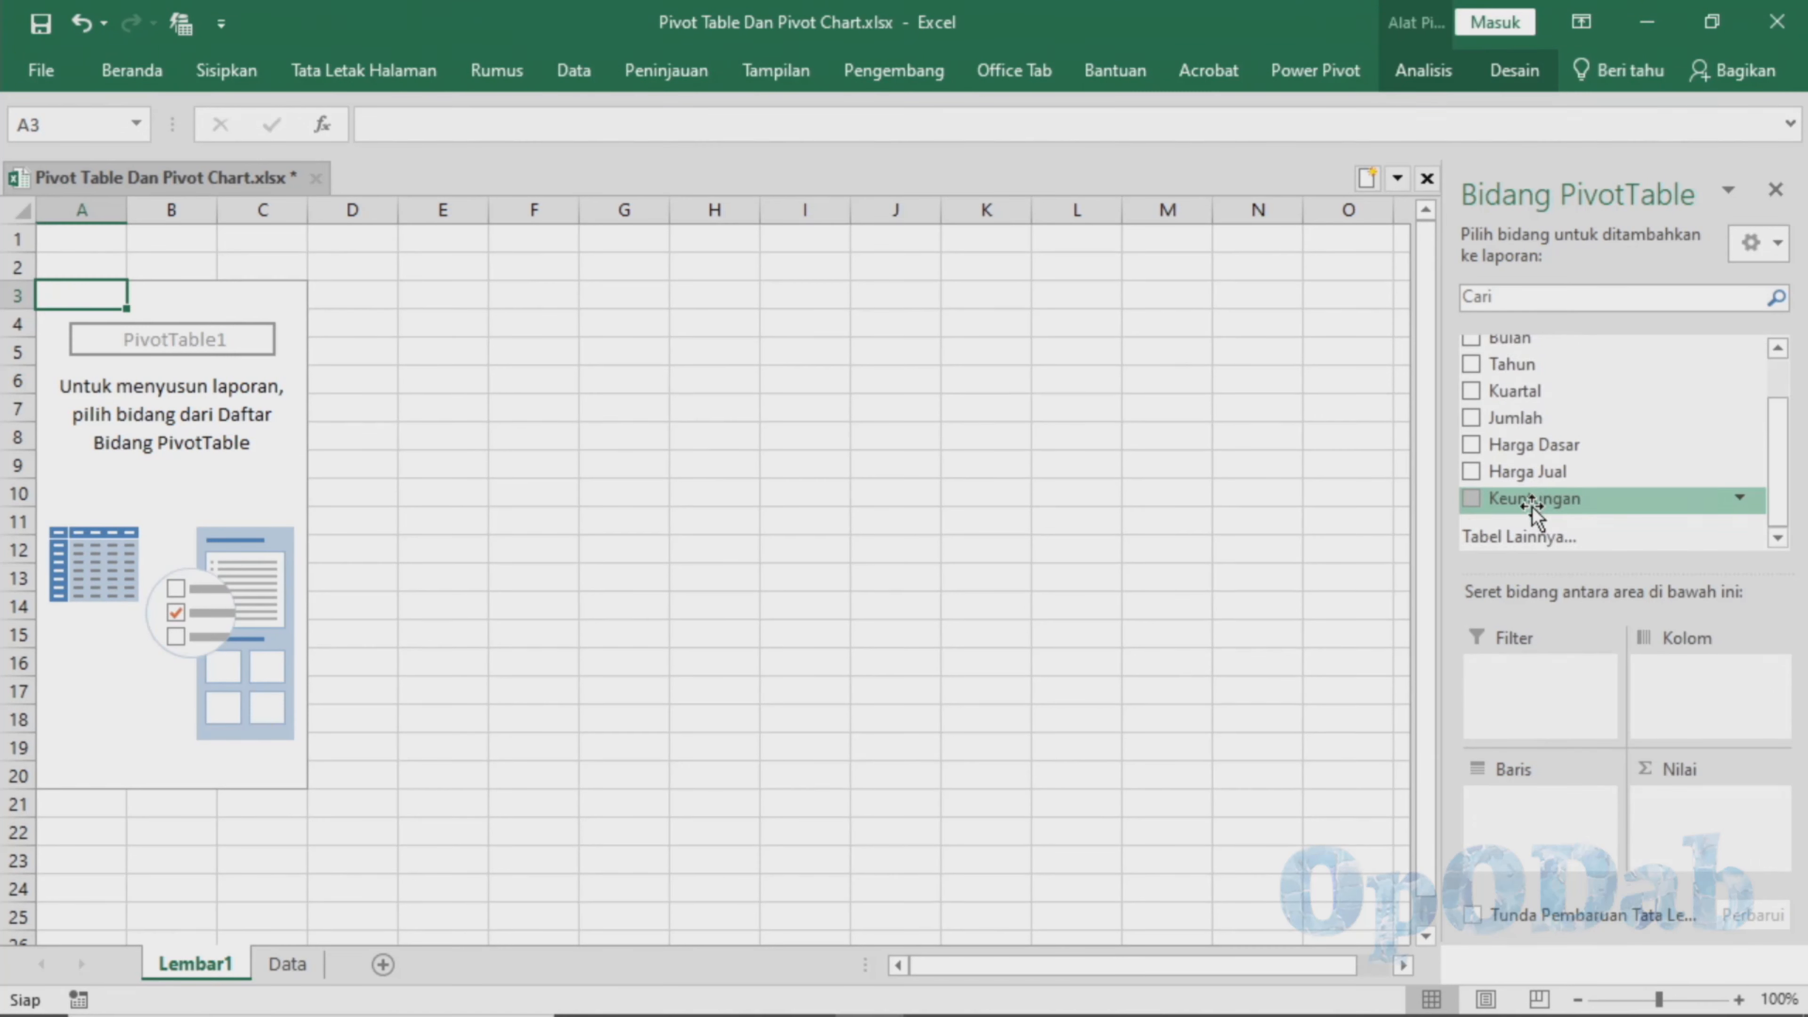
scroll(1532, 506, up, 1)
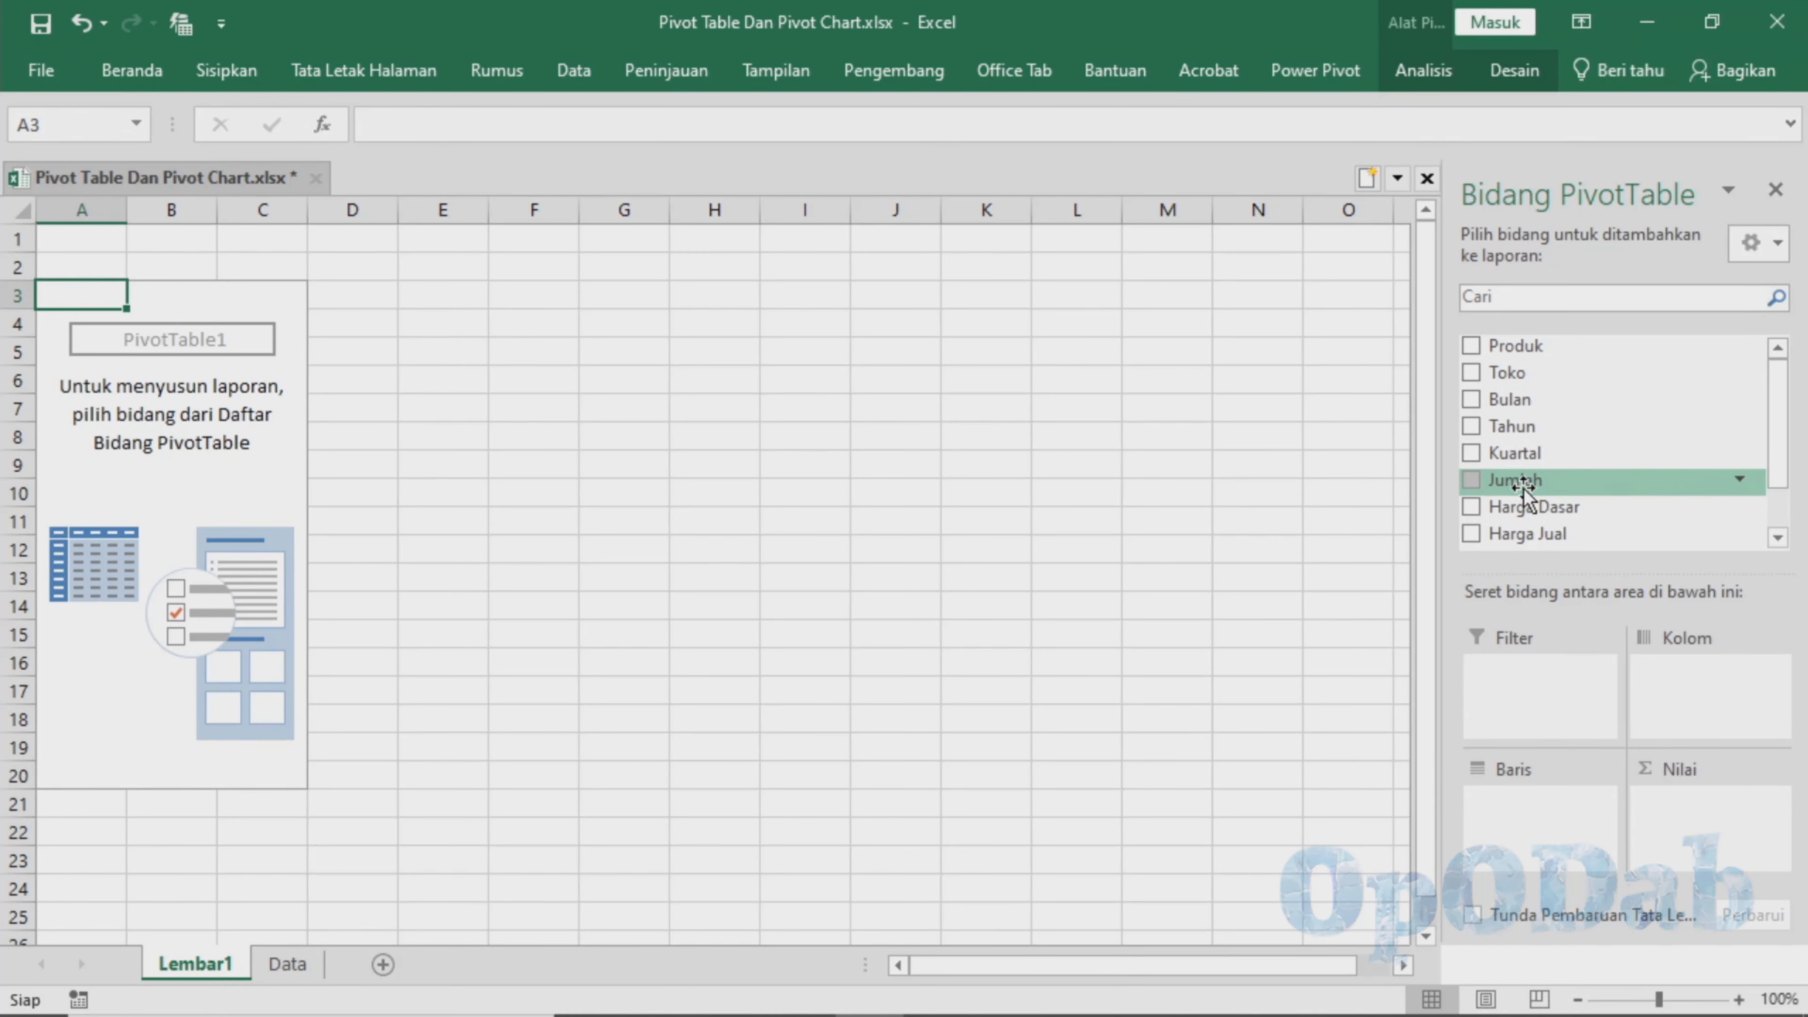
click(1471, 348)
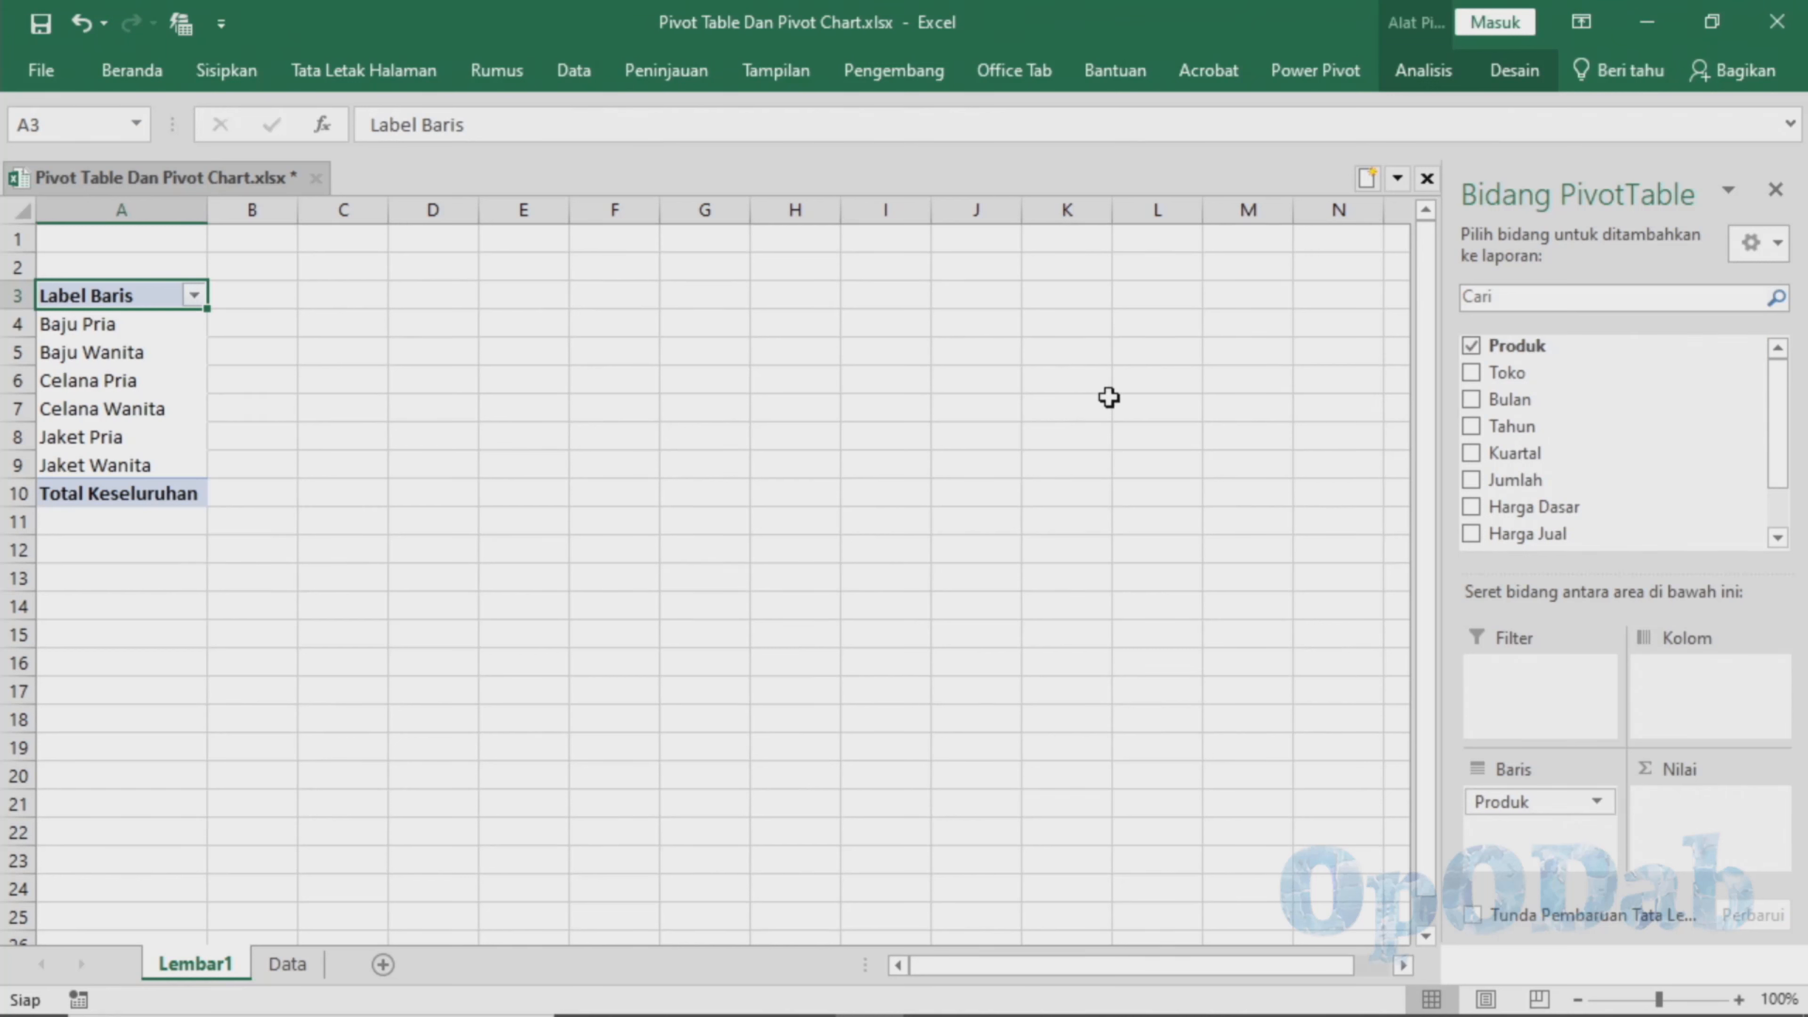
click(1470, 453)
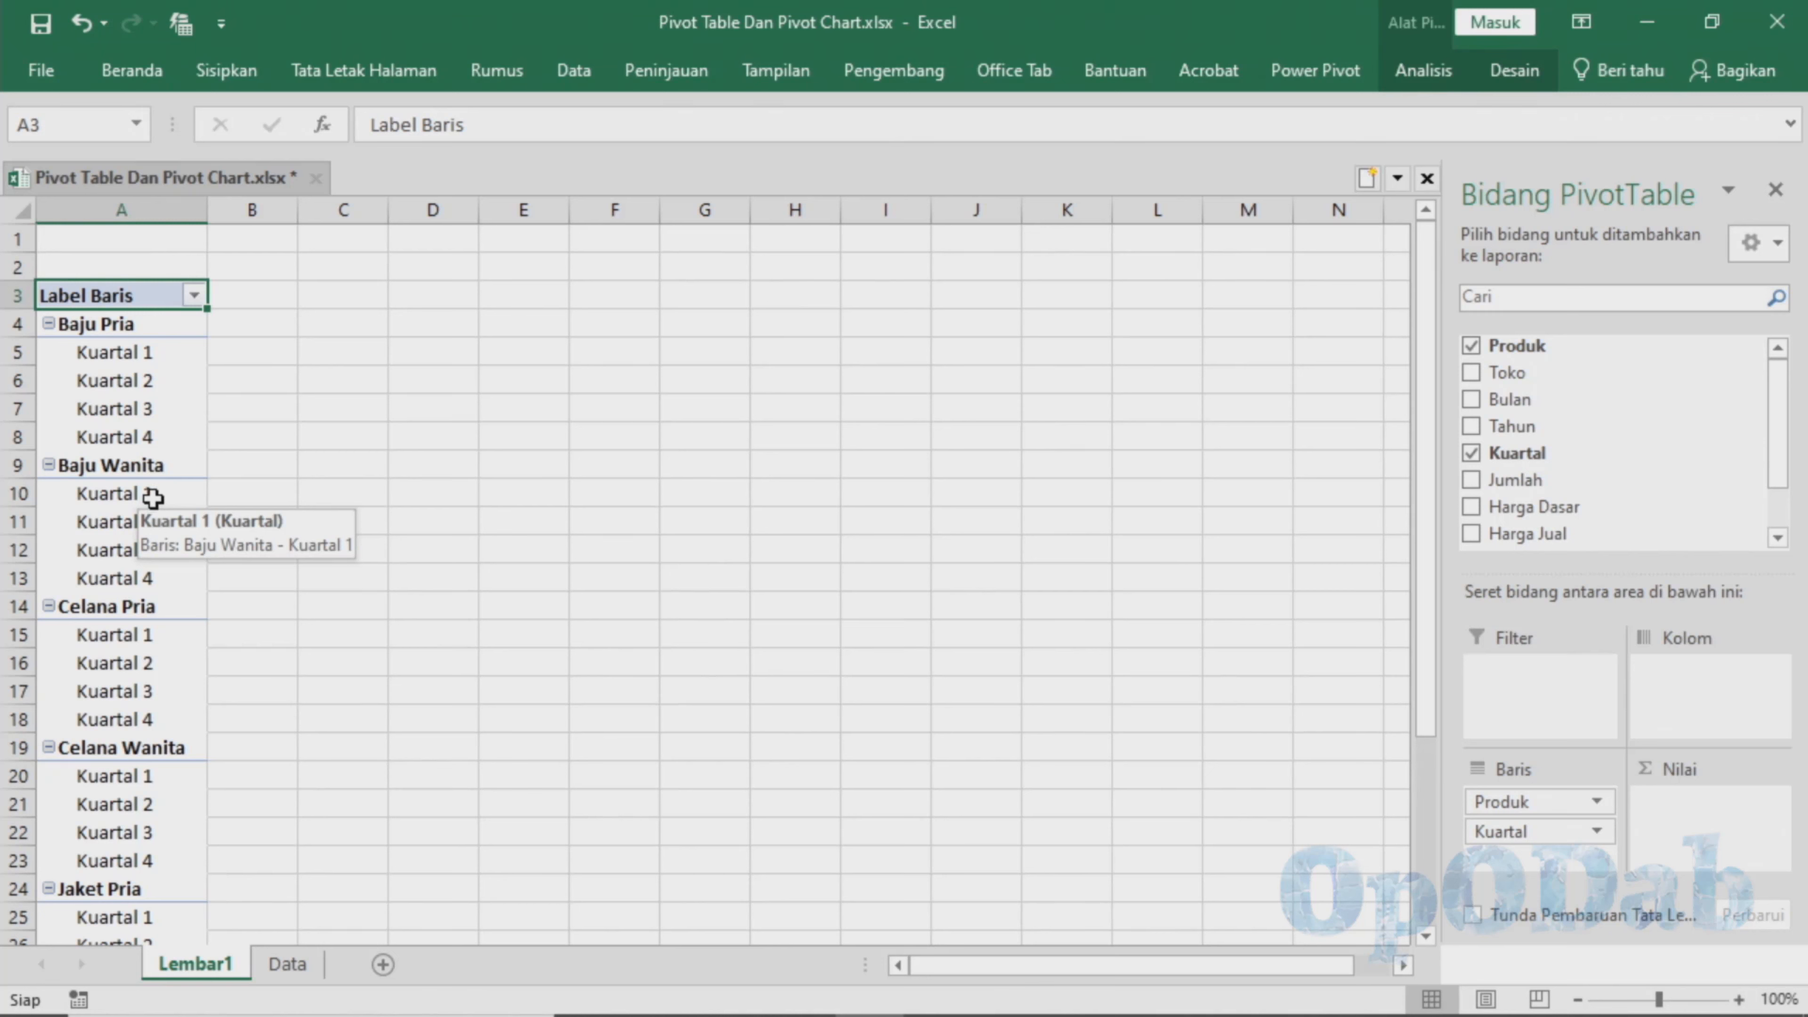
click(92, 326)
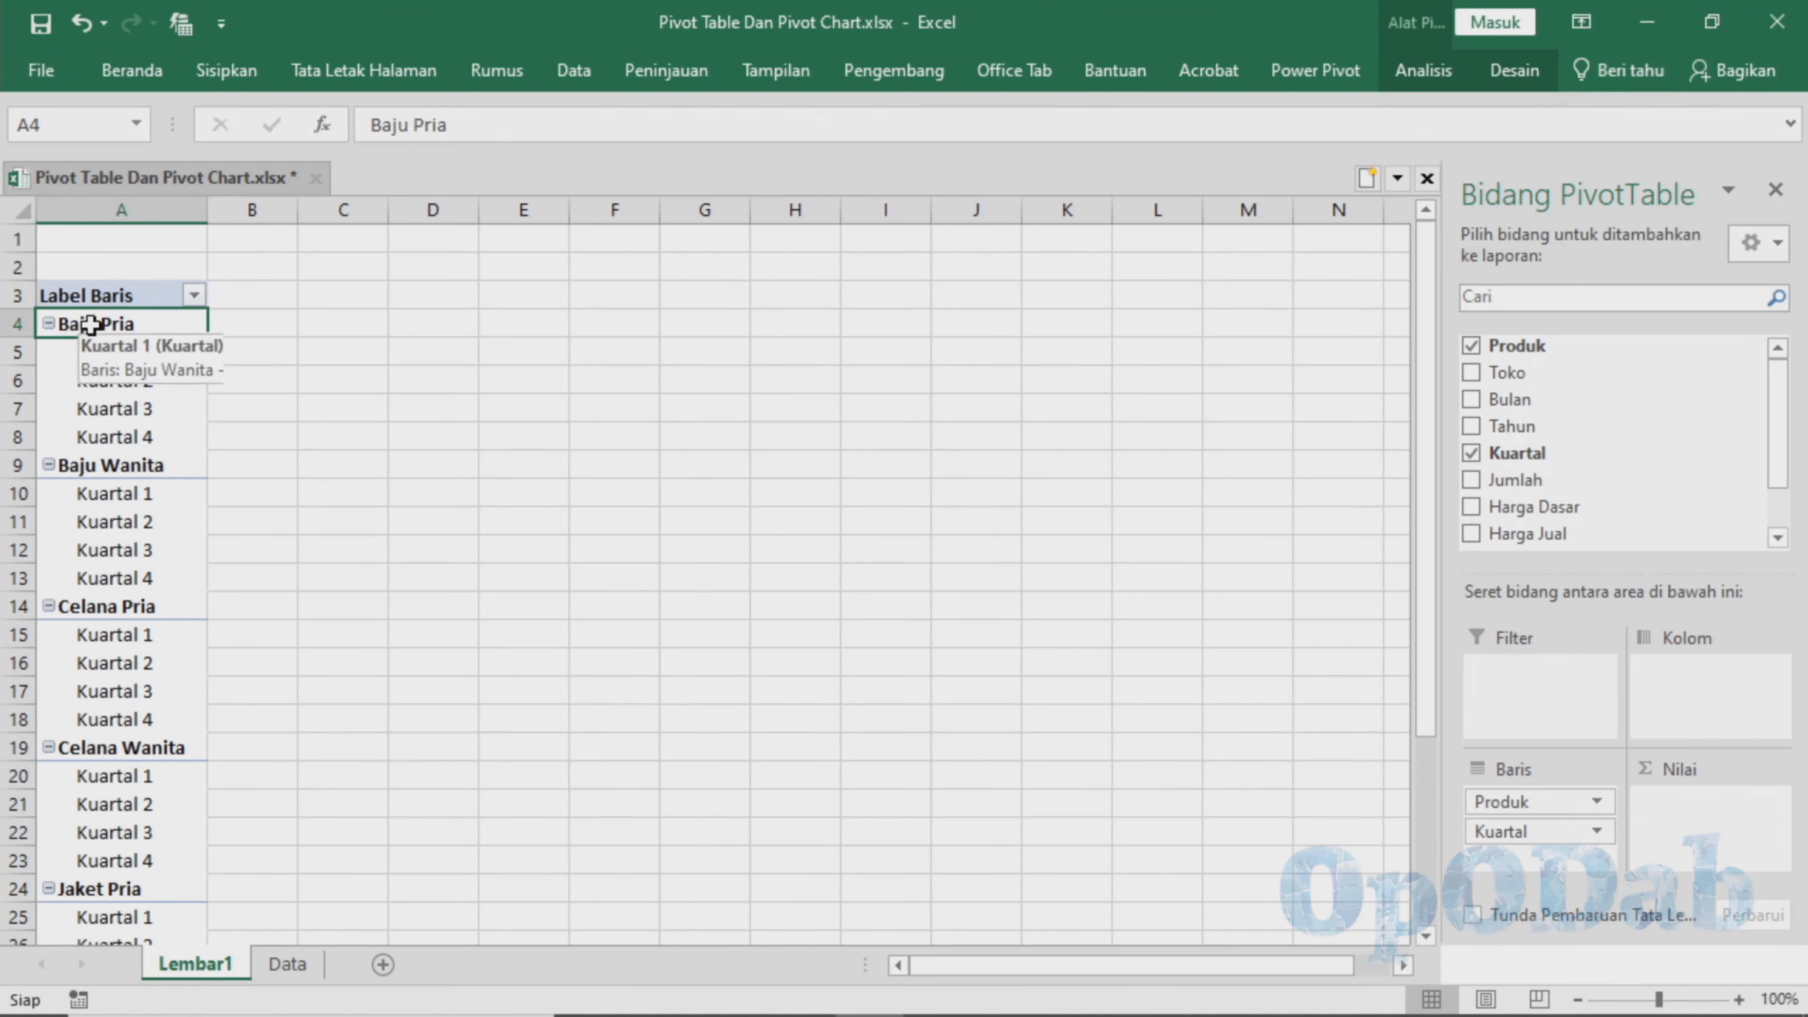
click(18, 324)
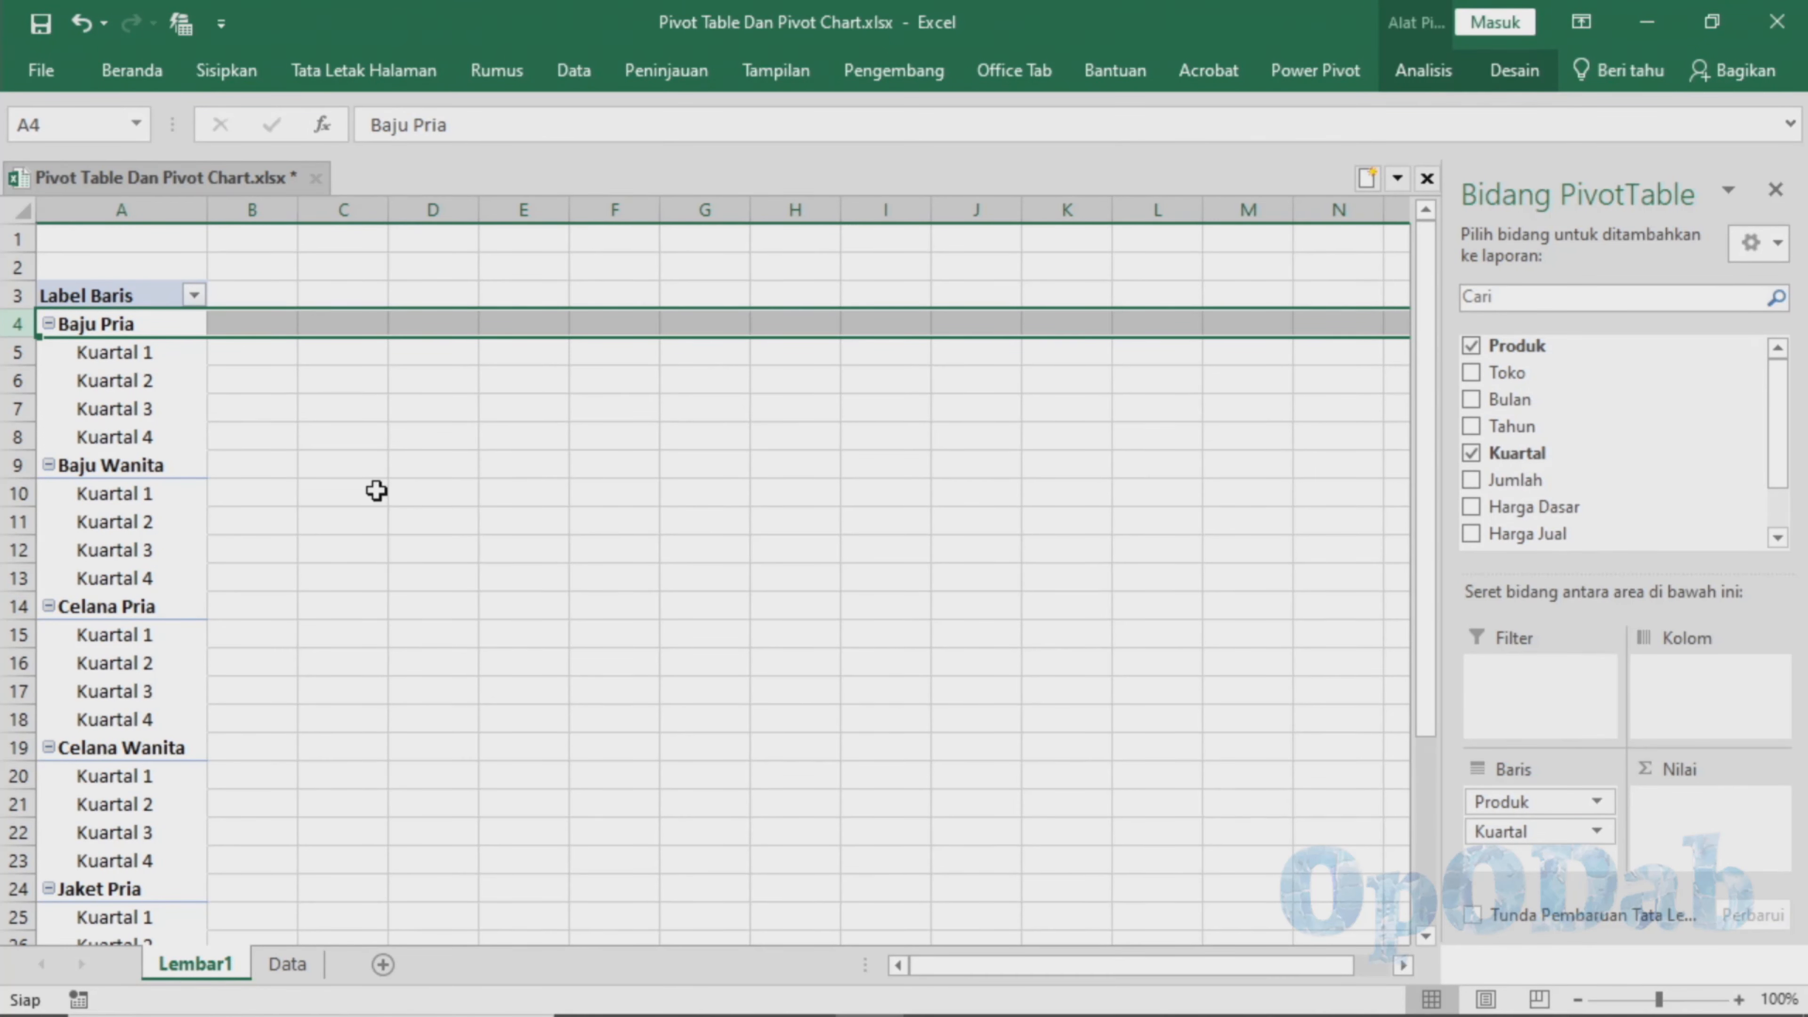
click(270, 295)
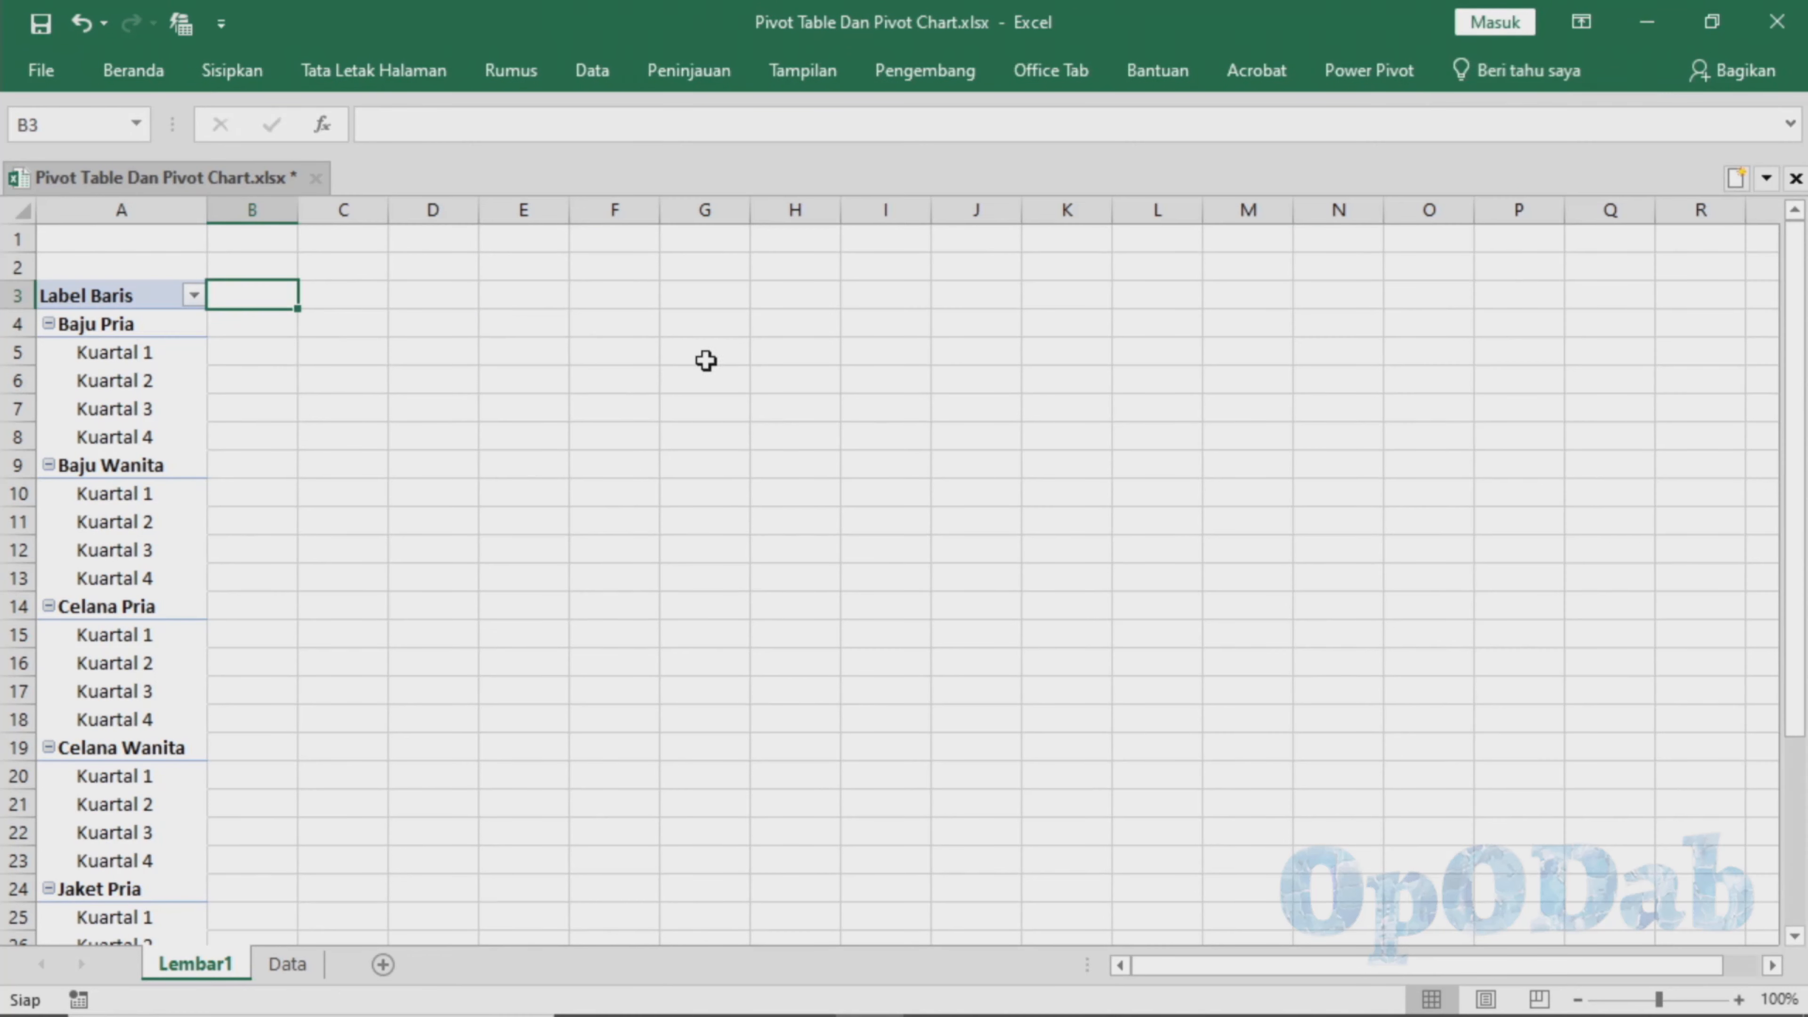
- Include the Tahun field in the PivotTable and place it in the column area
click(135, 299)
click(1472, 430)
drag(1511, 406, 1685, 671)
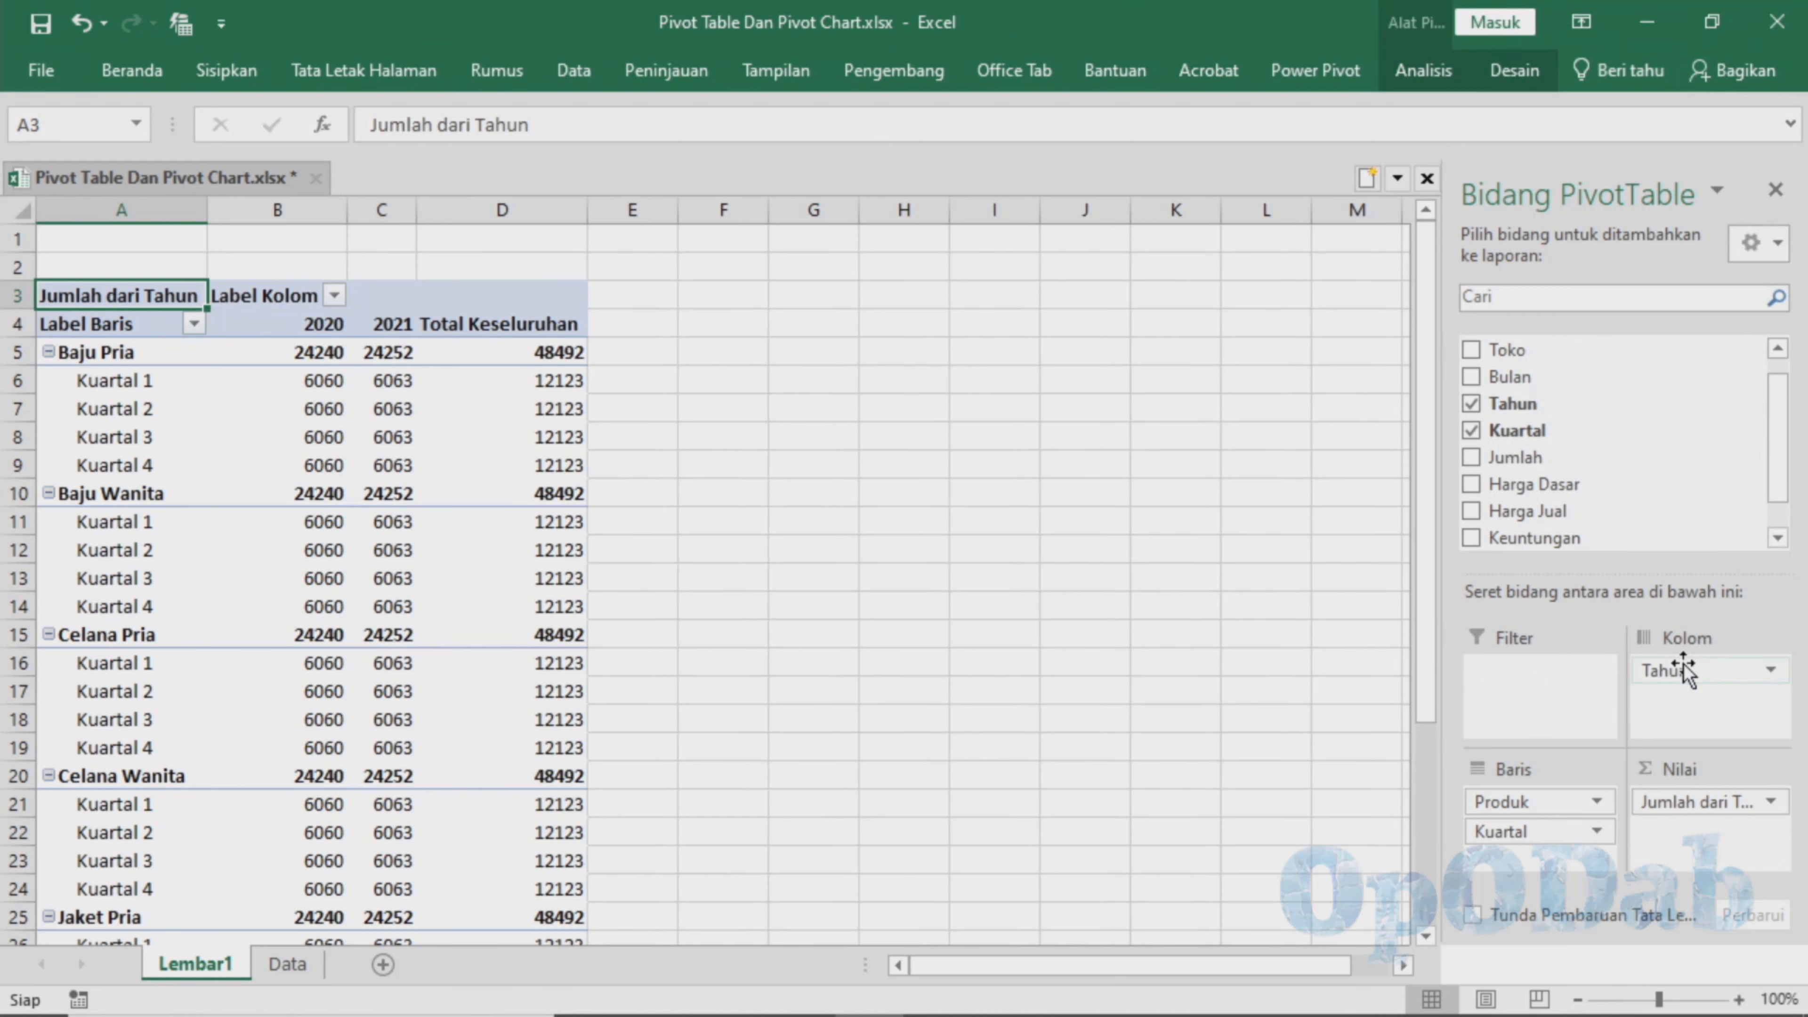
click(321, 330)
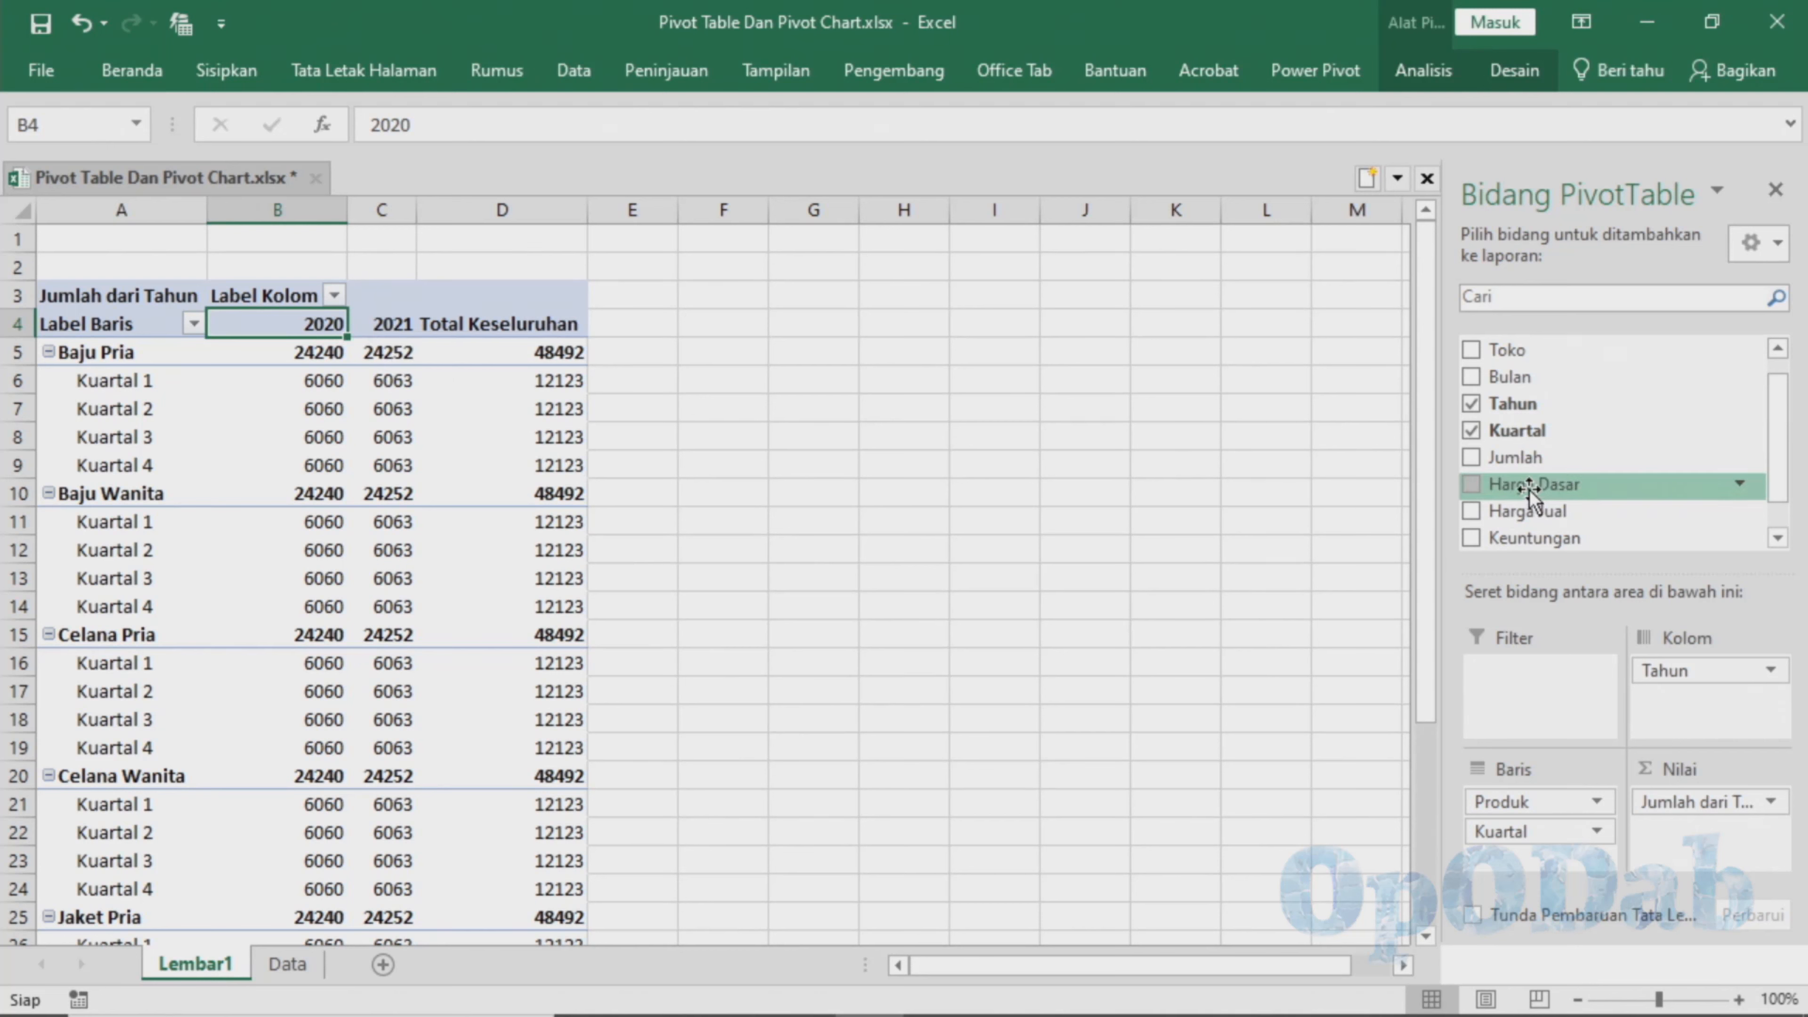
- Filter the Tahun field to exclude 2020, leaving only 2021 selected
click(1742, 431)
click(1741, 403)
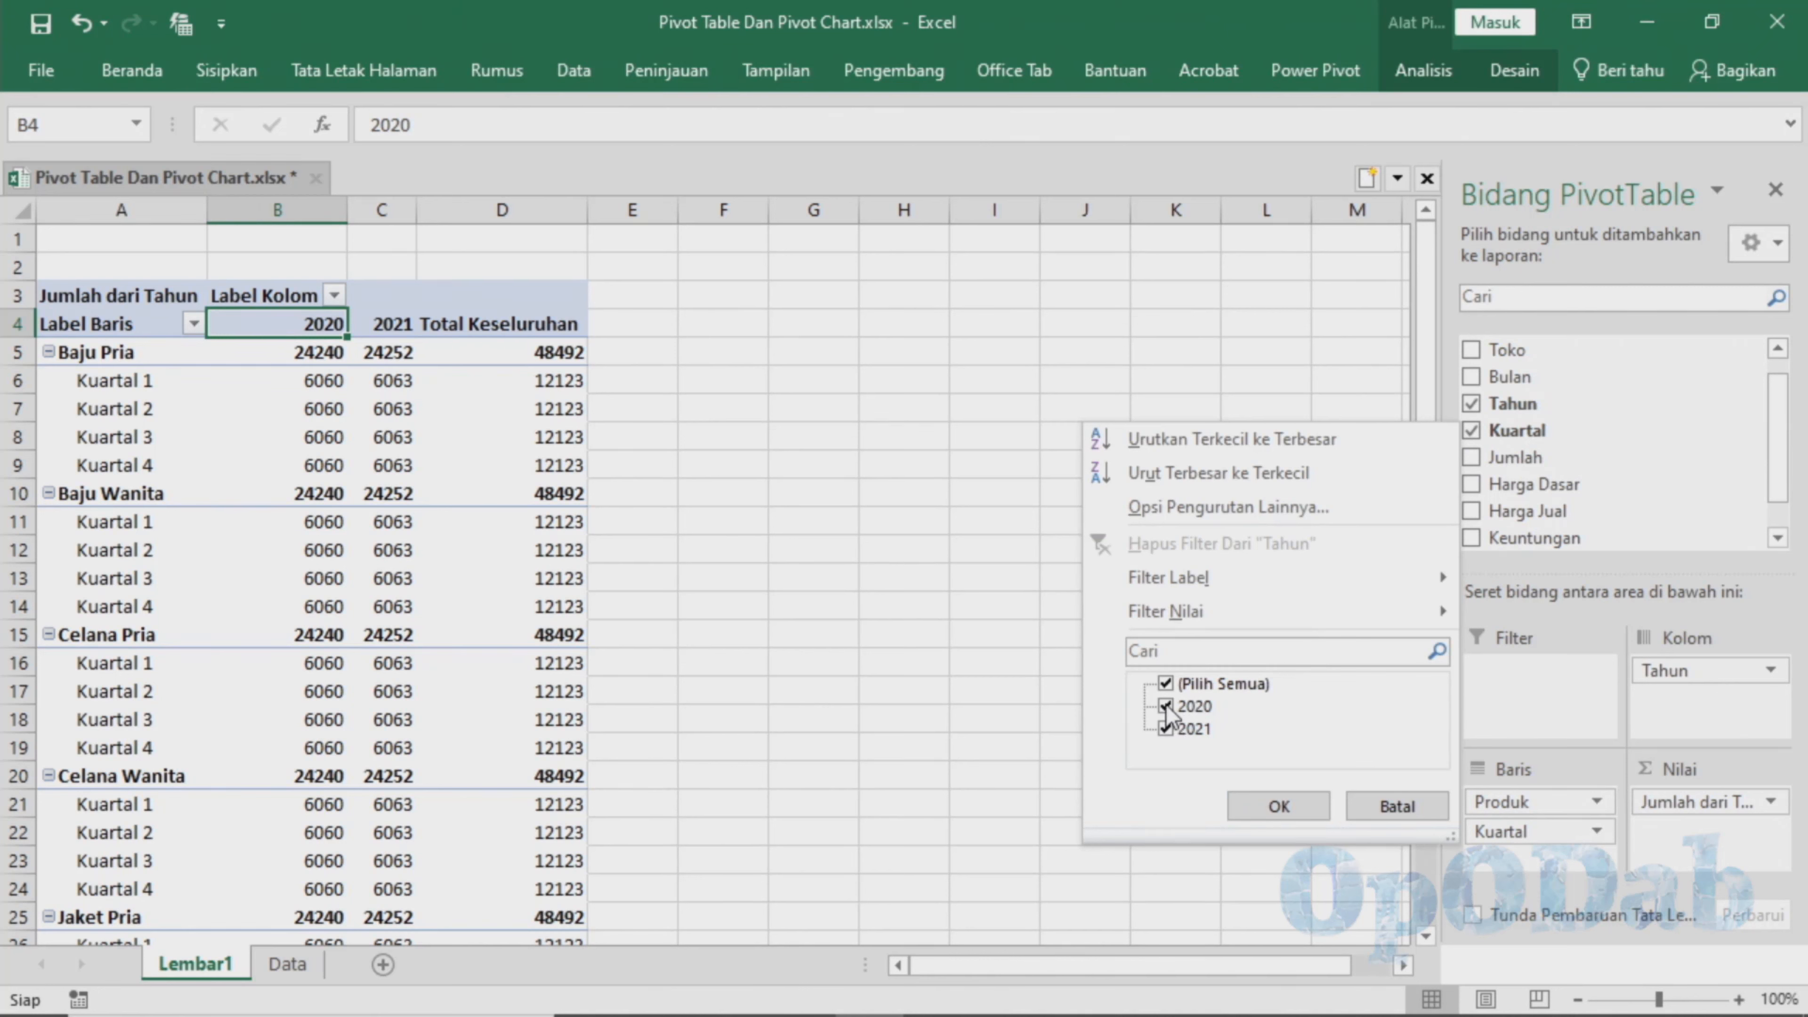
click(1166, 707)
click(1265, 806)
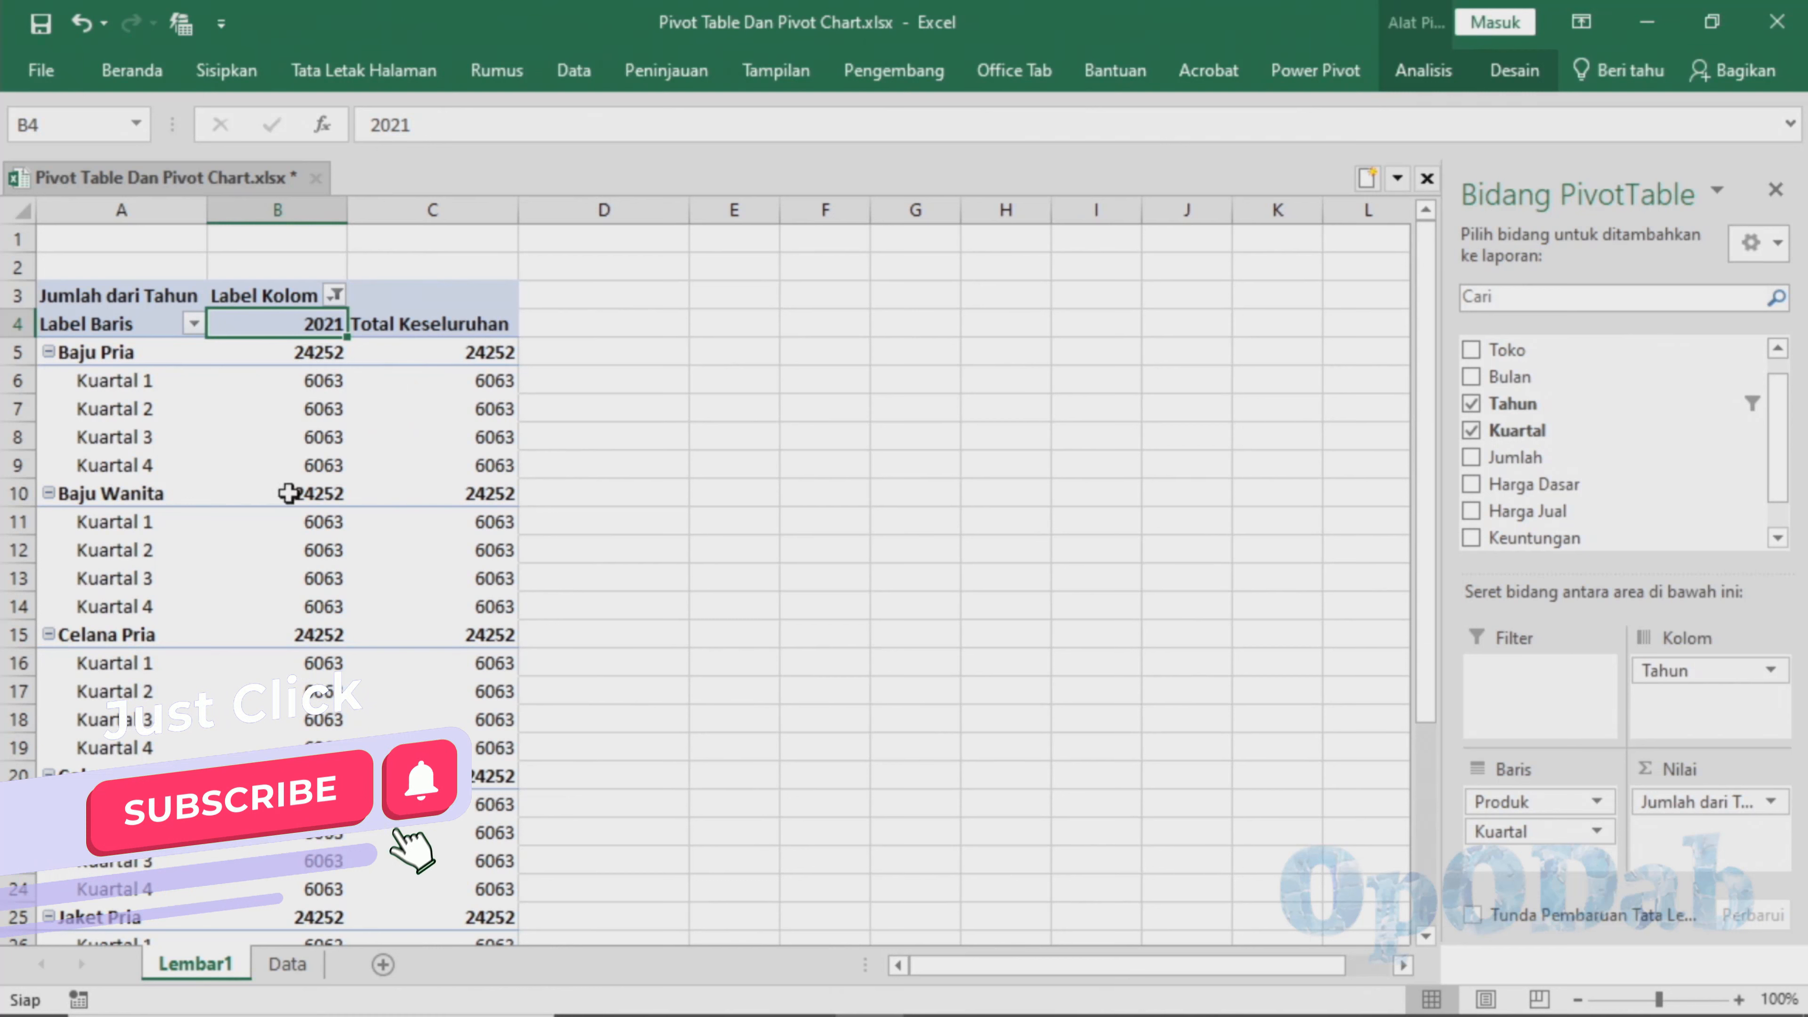
click(322, 385)
click(431, 324)
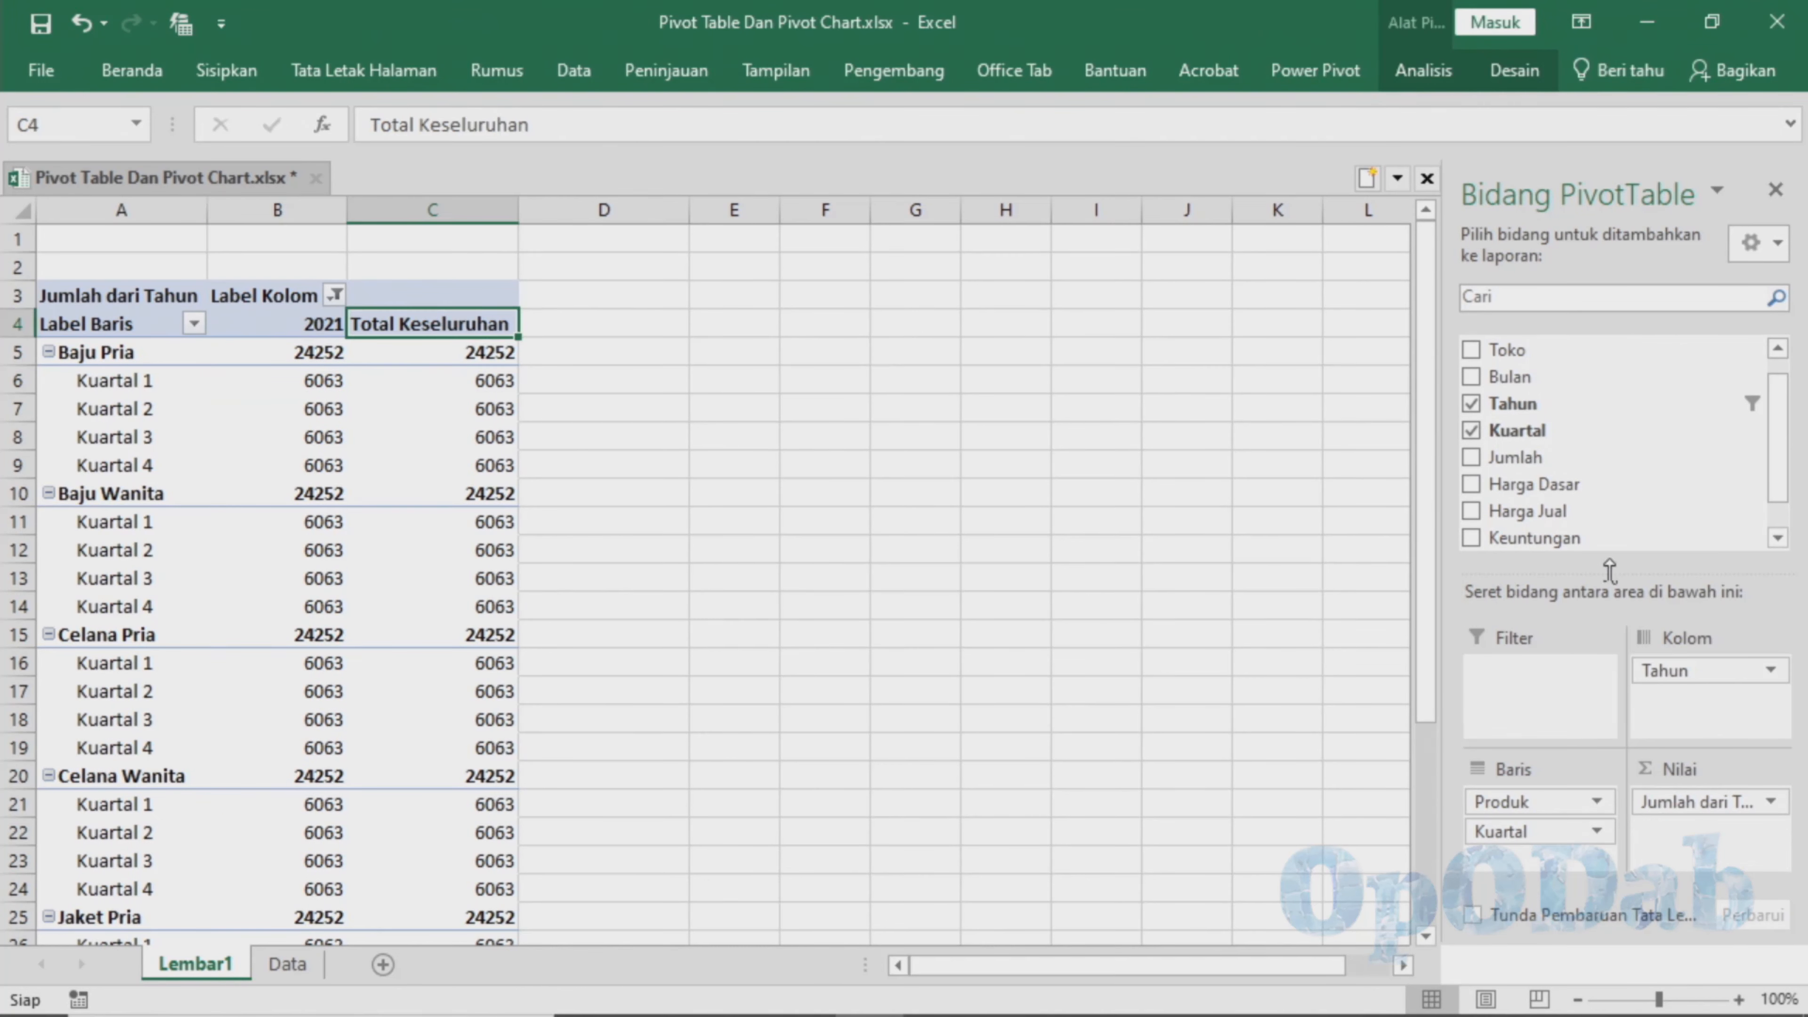
- Remove the sum of Tahun from the PivotTable values and place Keuntungan there instead
click(1700, 809)
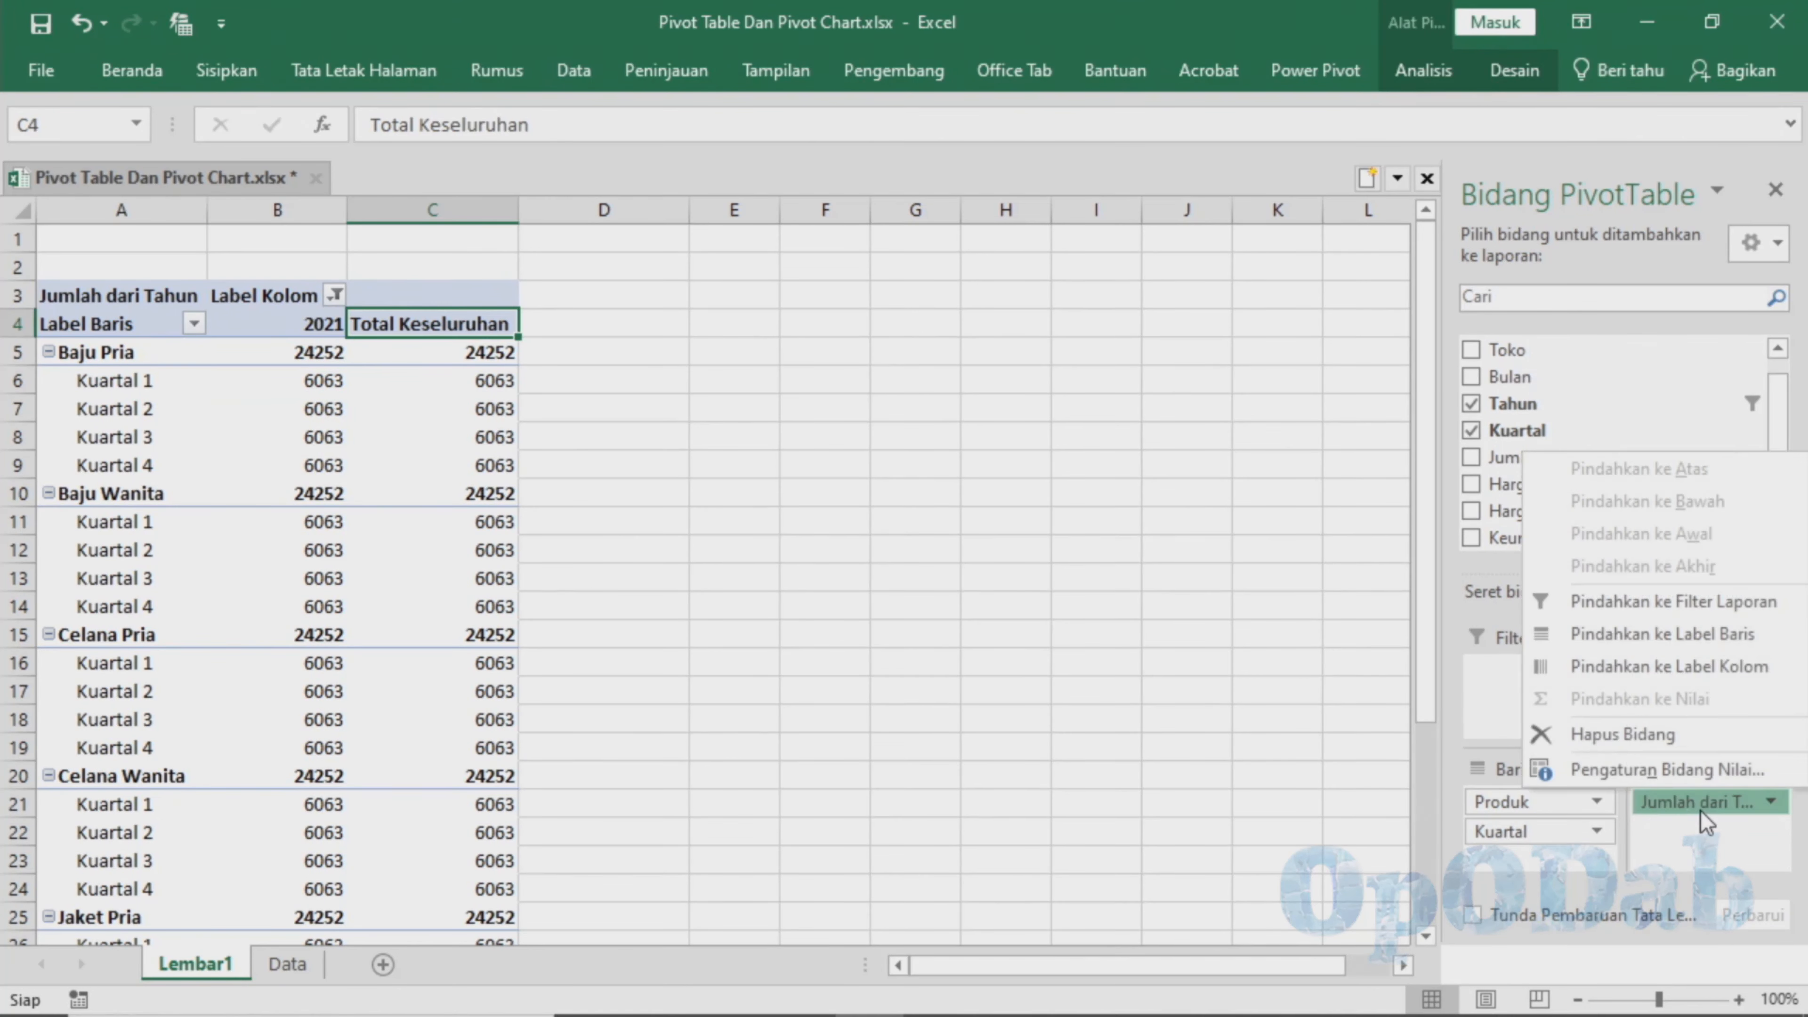
click(1566, 734)
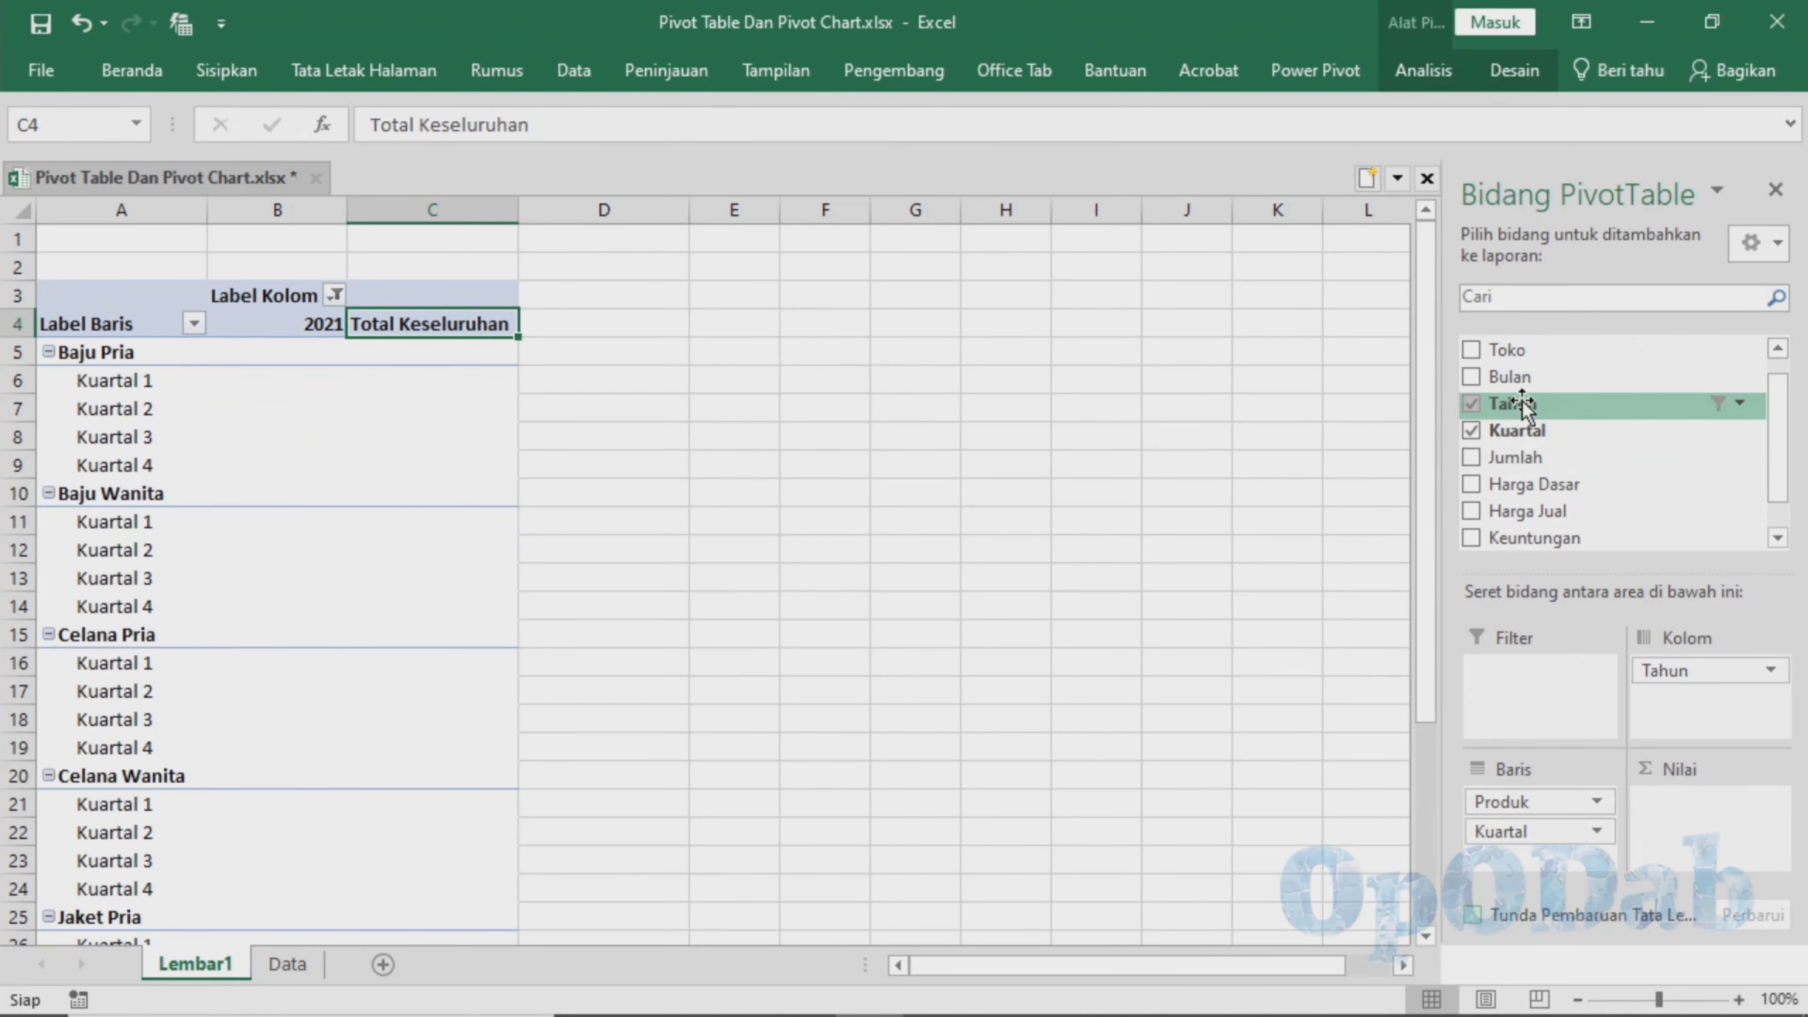
drag(1531, 539, 1698, 803)
key(Down)
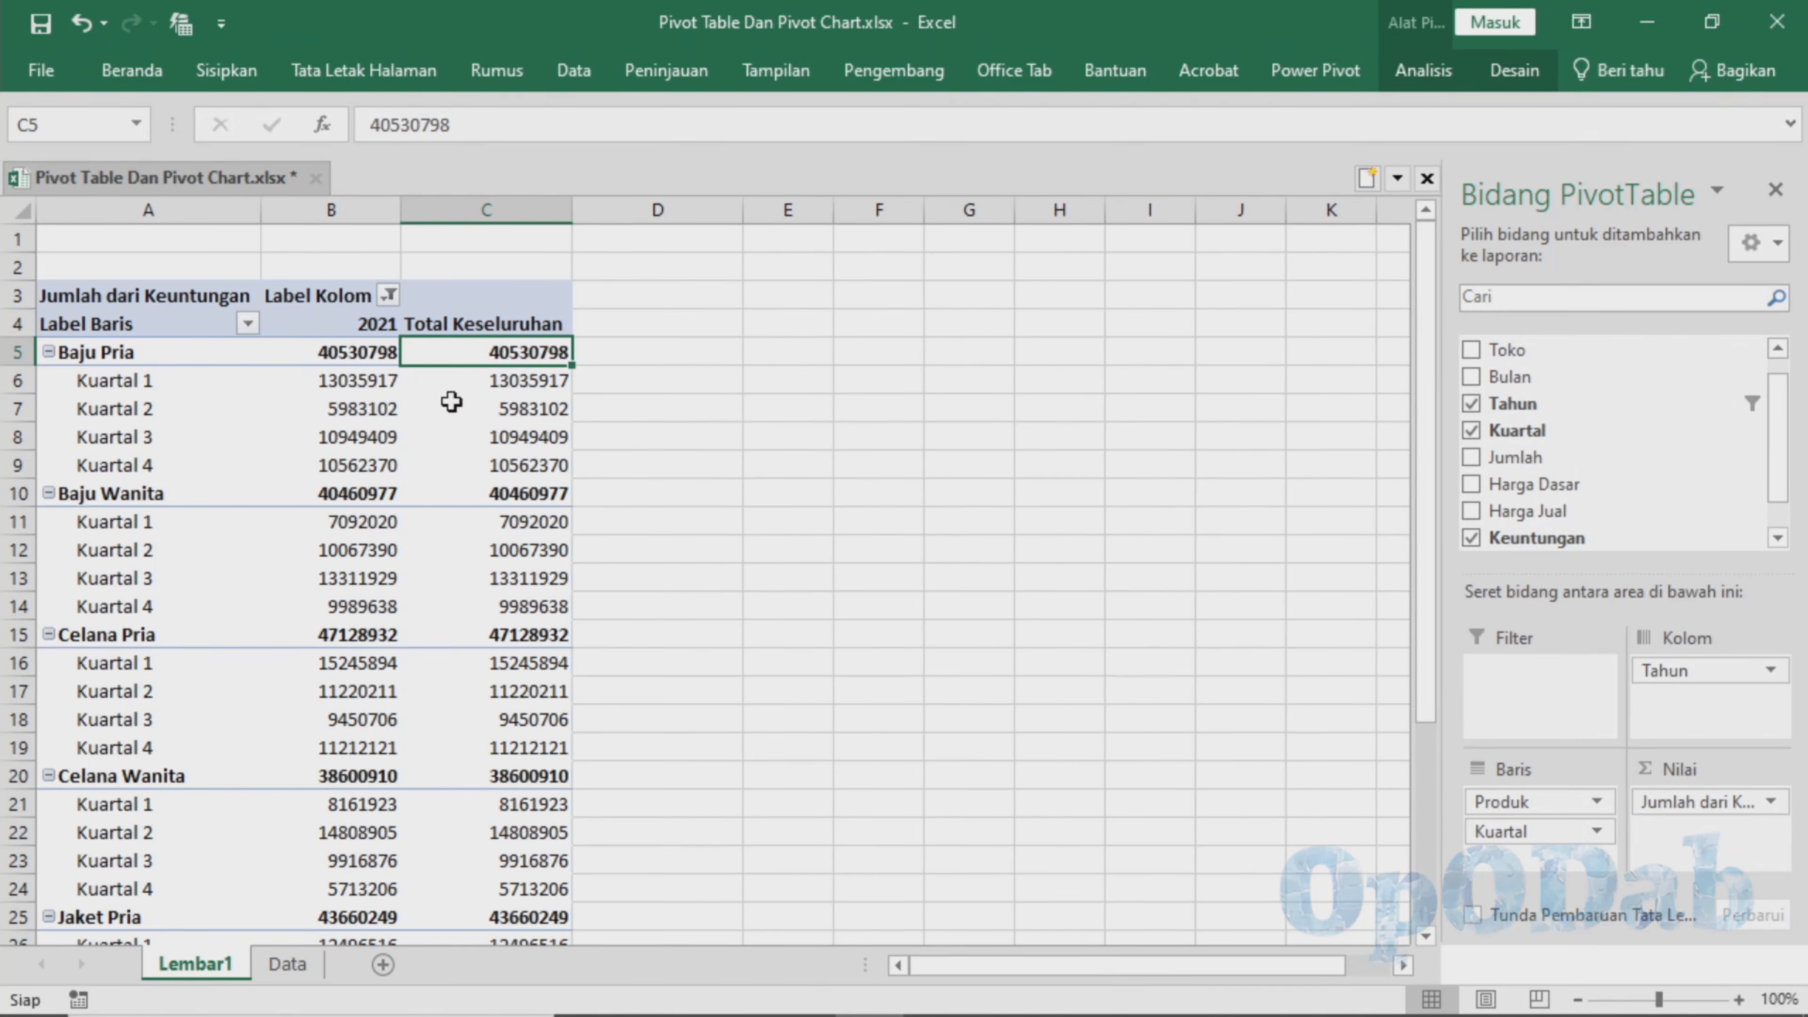
- Change the Tahun filter to include all years, with both 2020 and 2021 selected
click(1748, 404)
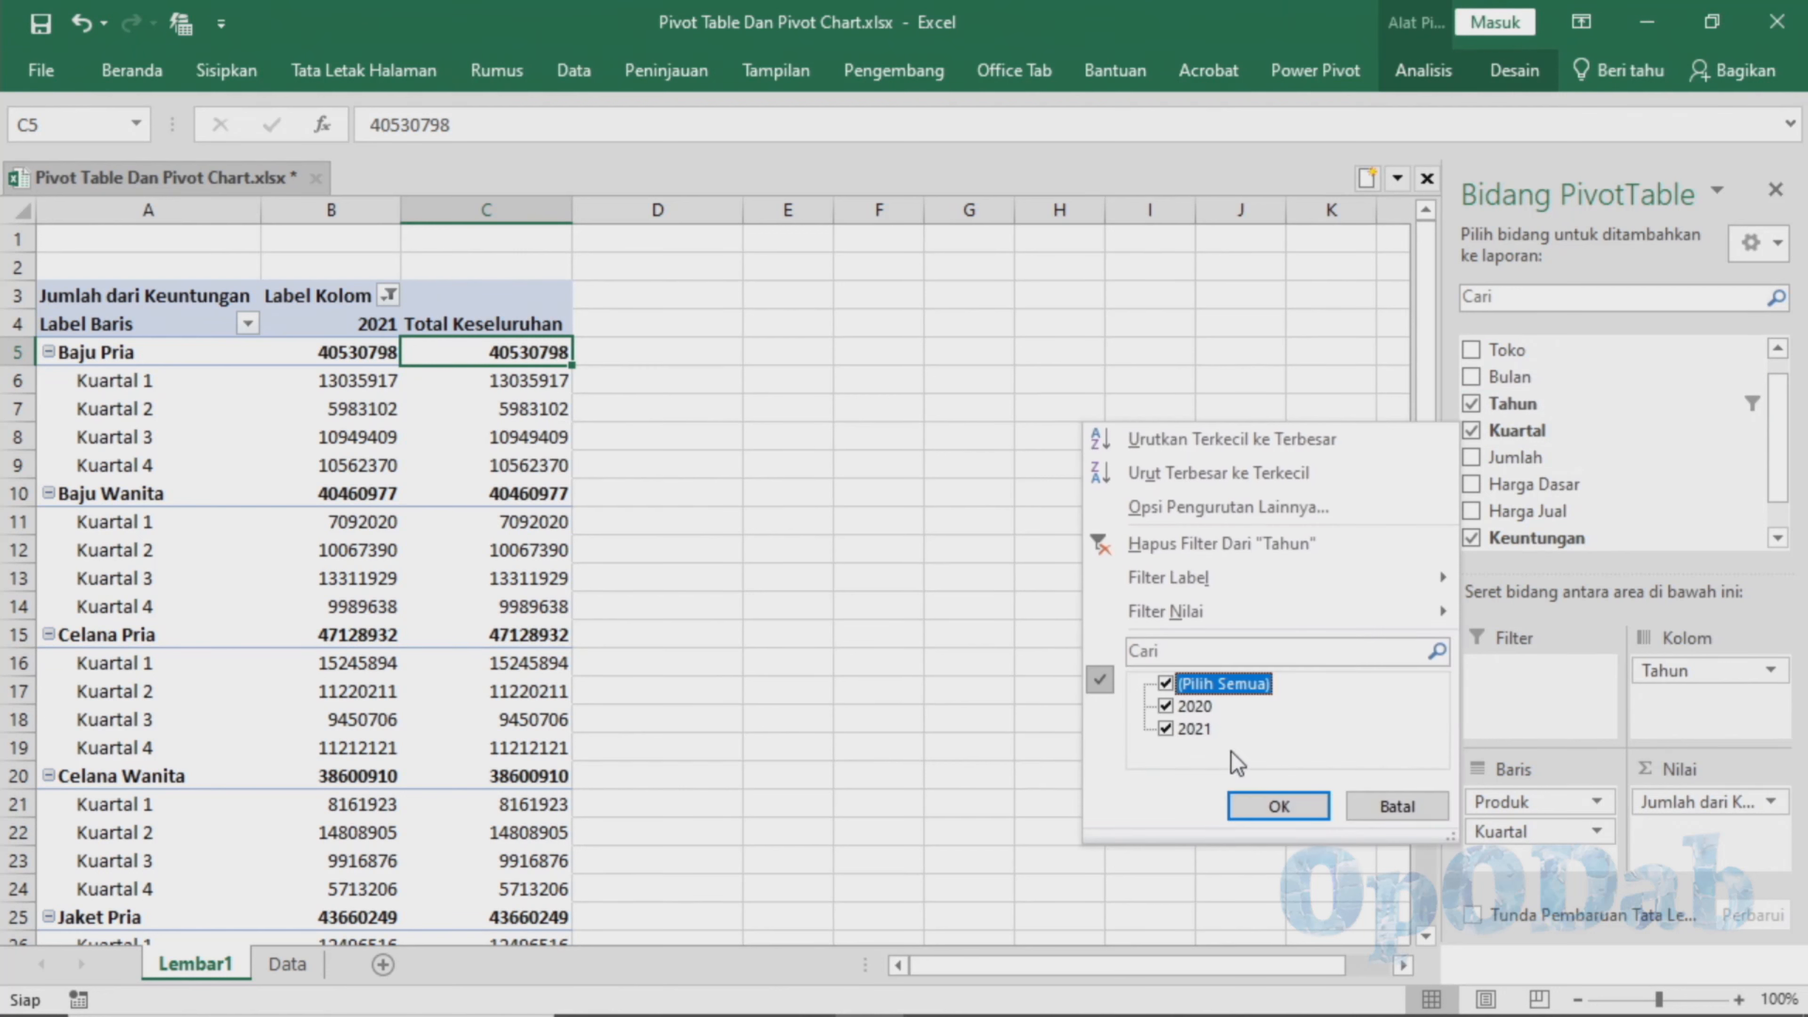
click(1277, 805)
key(Left)
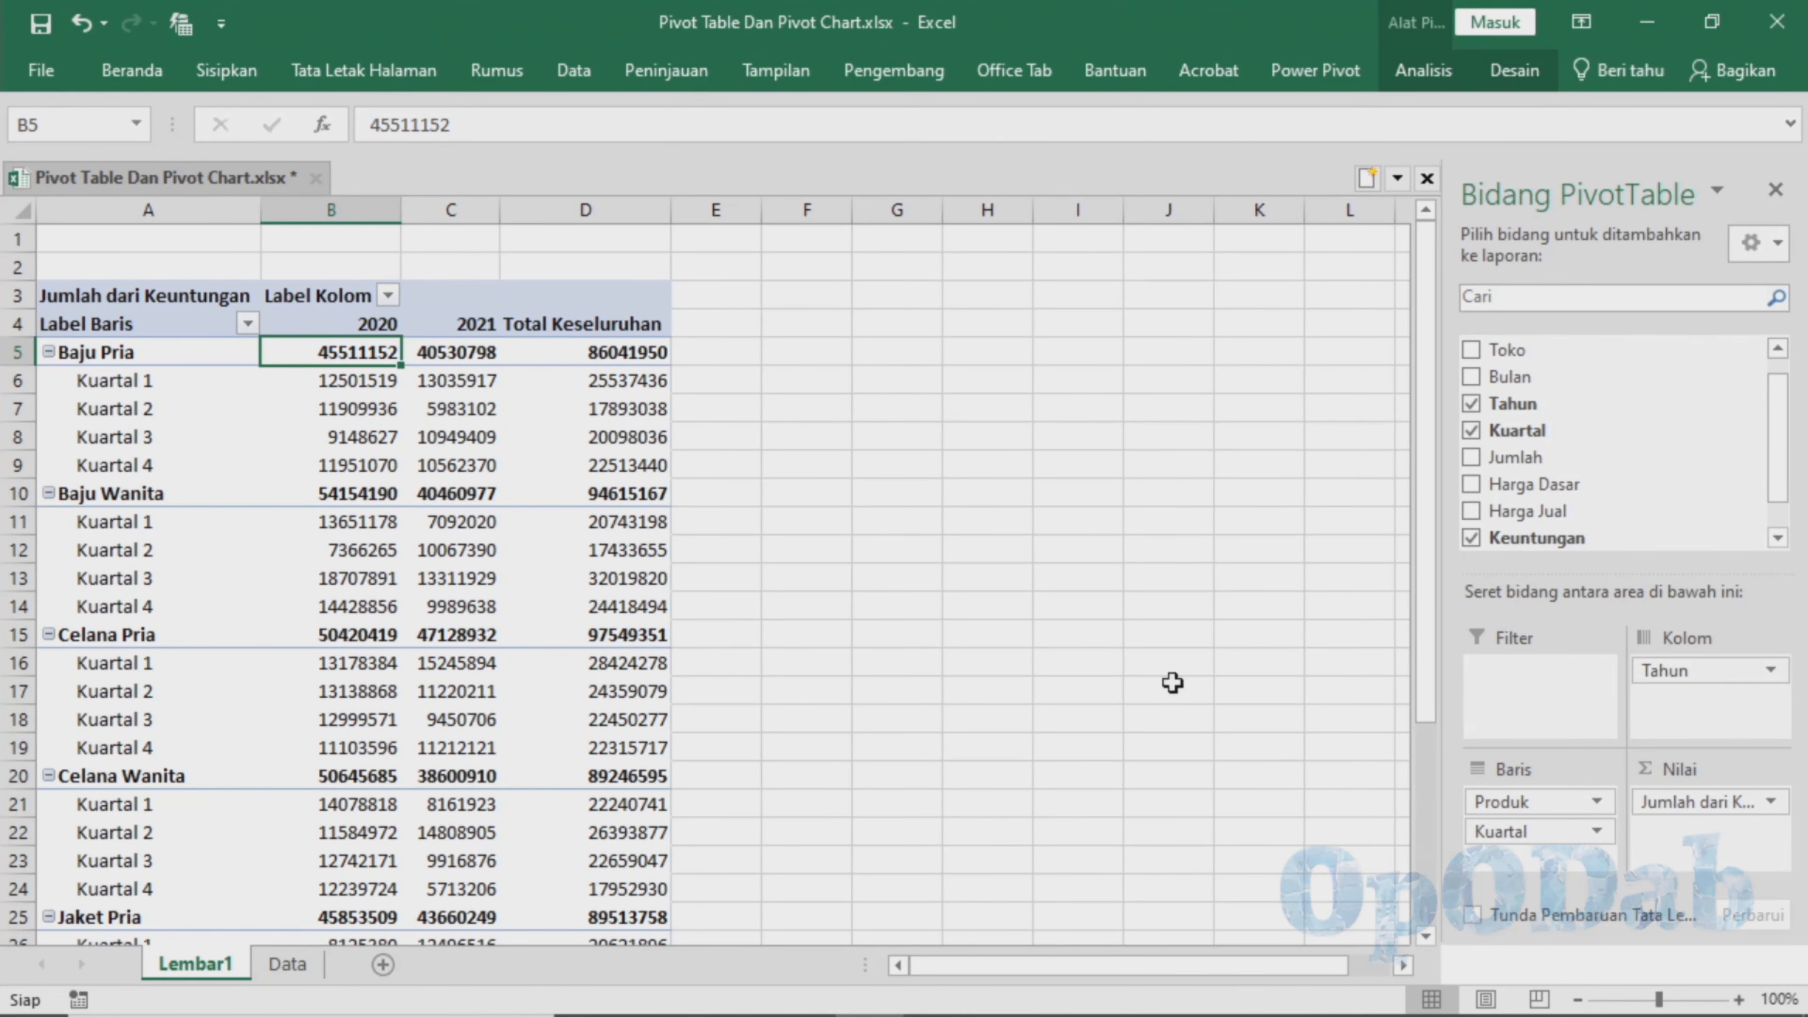
- Add the Toko field as a report filter of the PivotTable and filter it to Toko 1
scroll(1669, 422, down, 1)
scroll(1643, 450, up, 2)
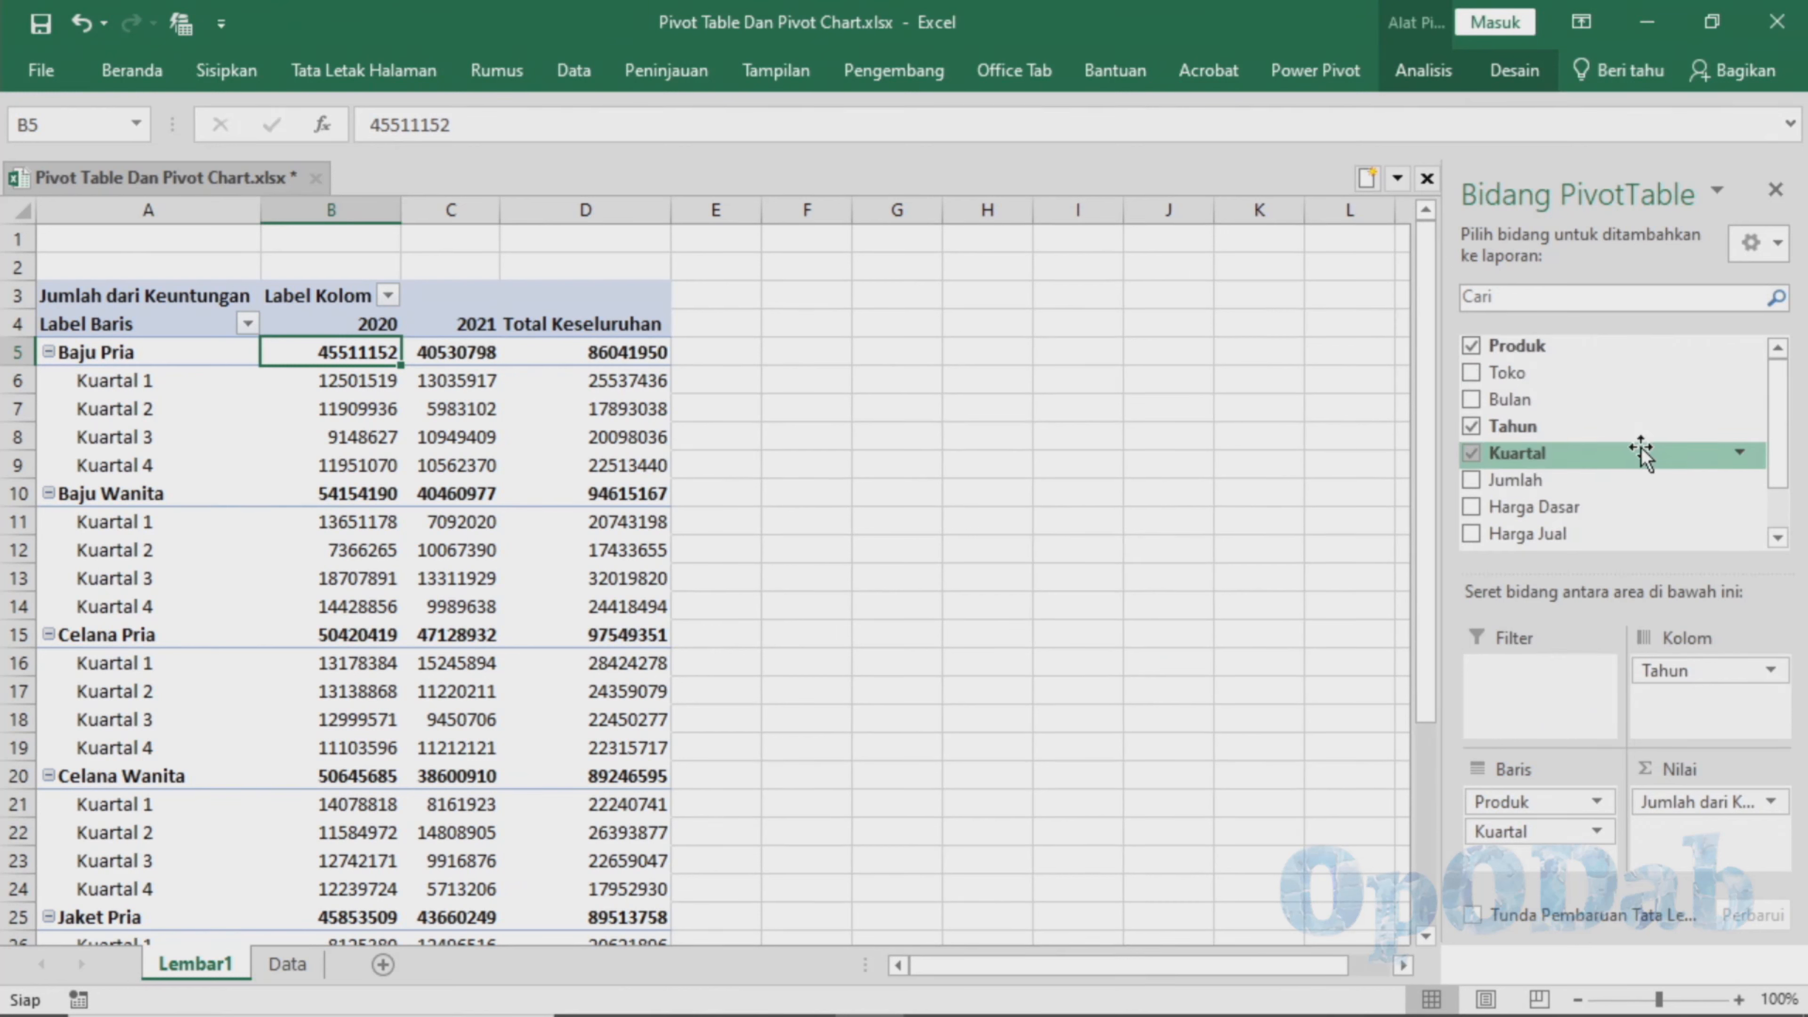
drag(1505, 374, 1509, 664)
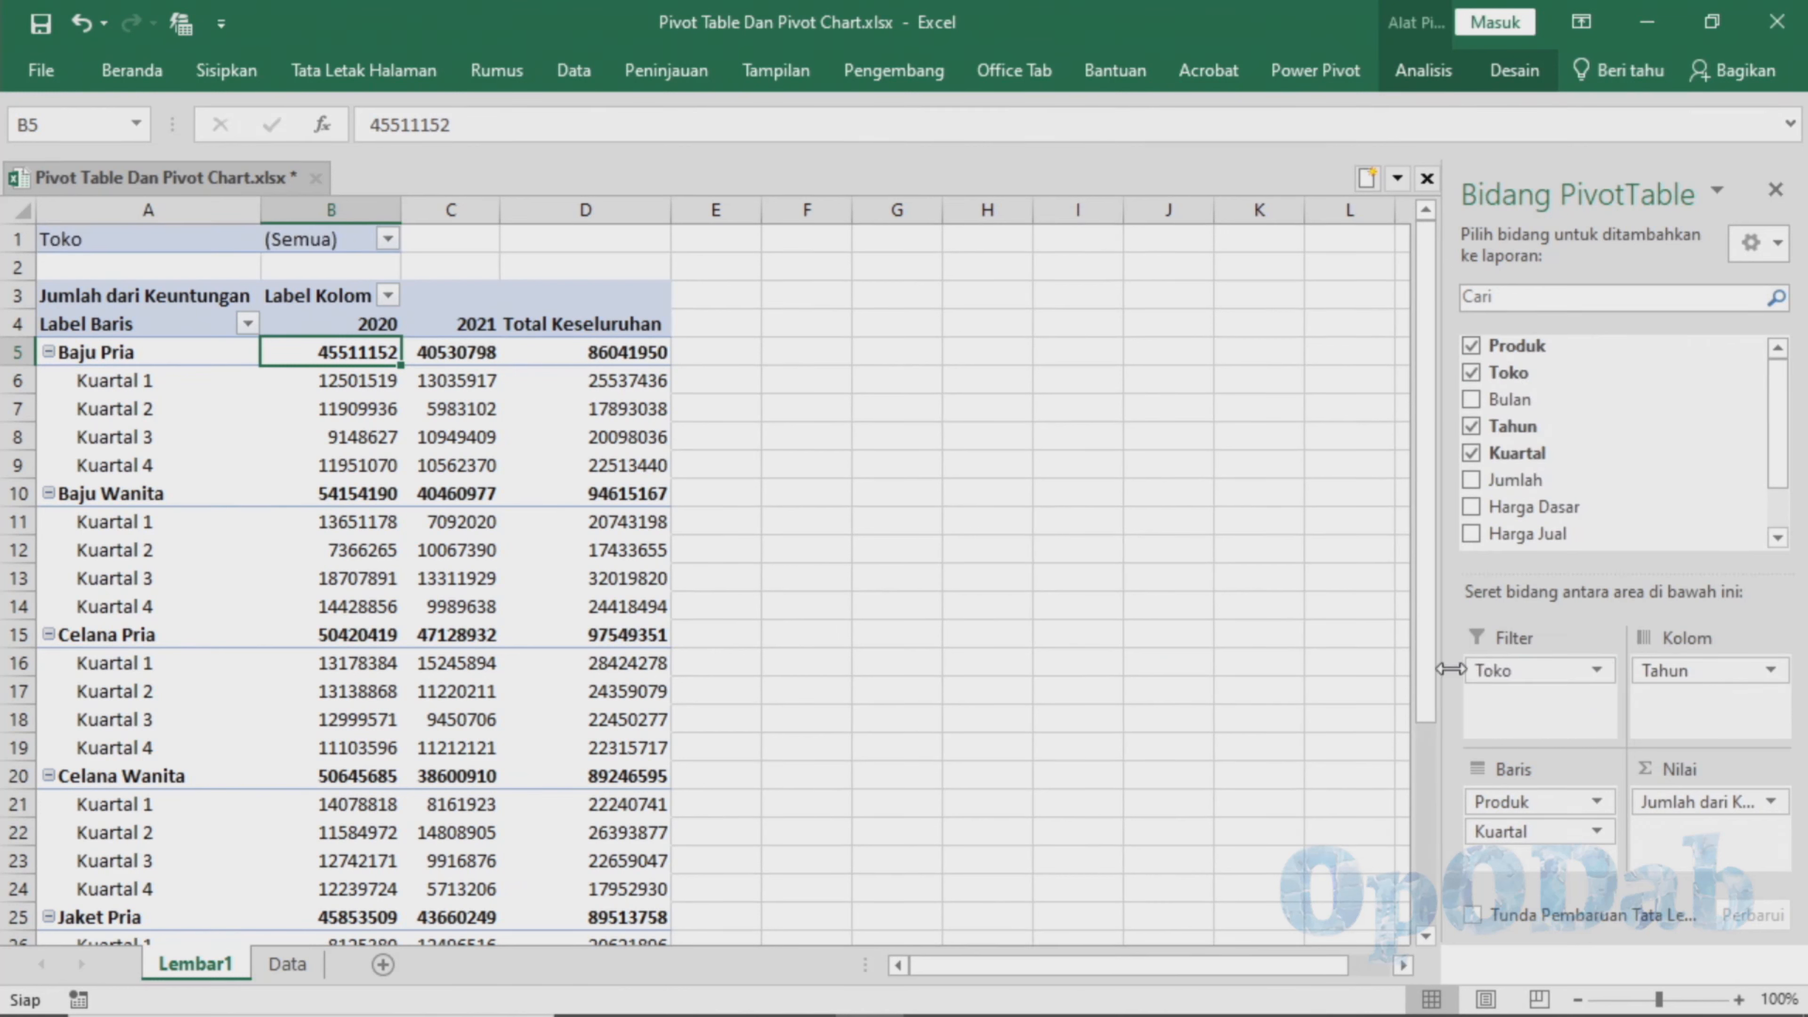
click(388, 241)
click(139, 329)
click(218, 446)
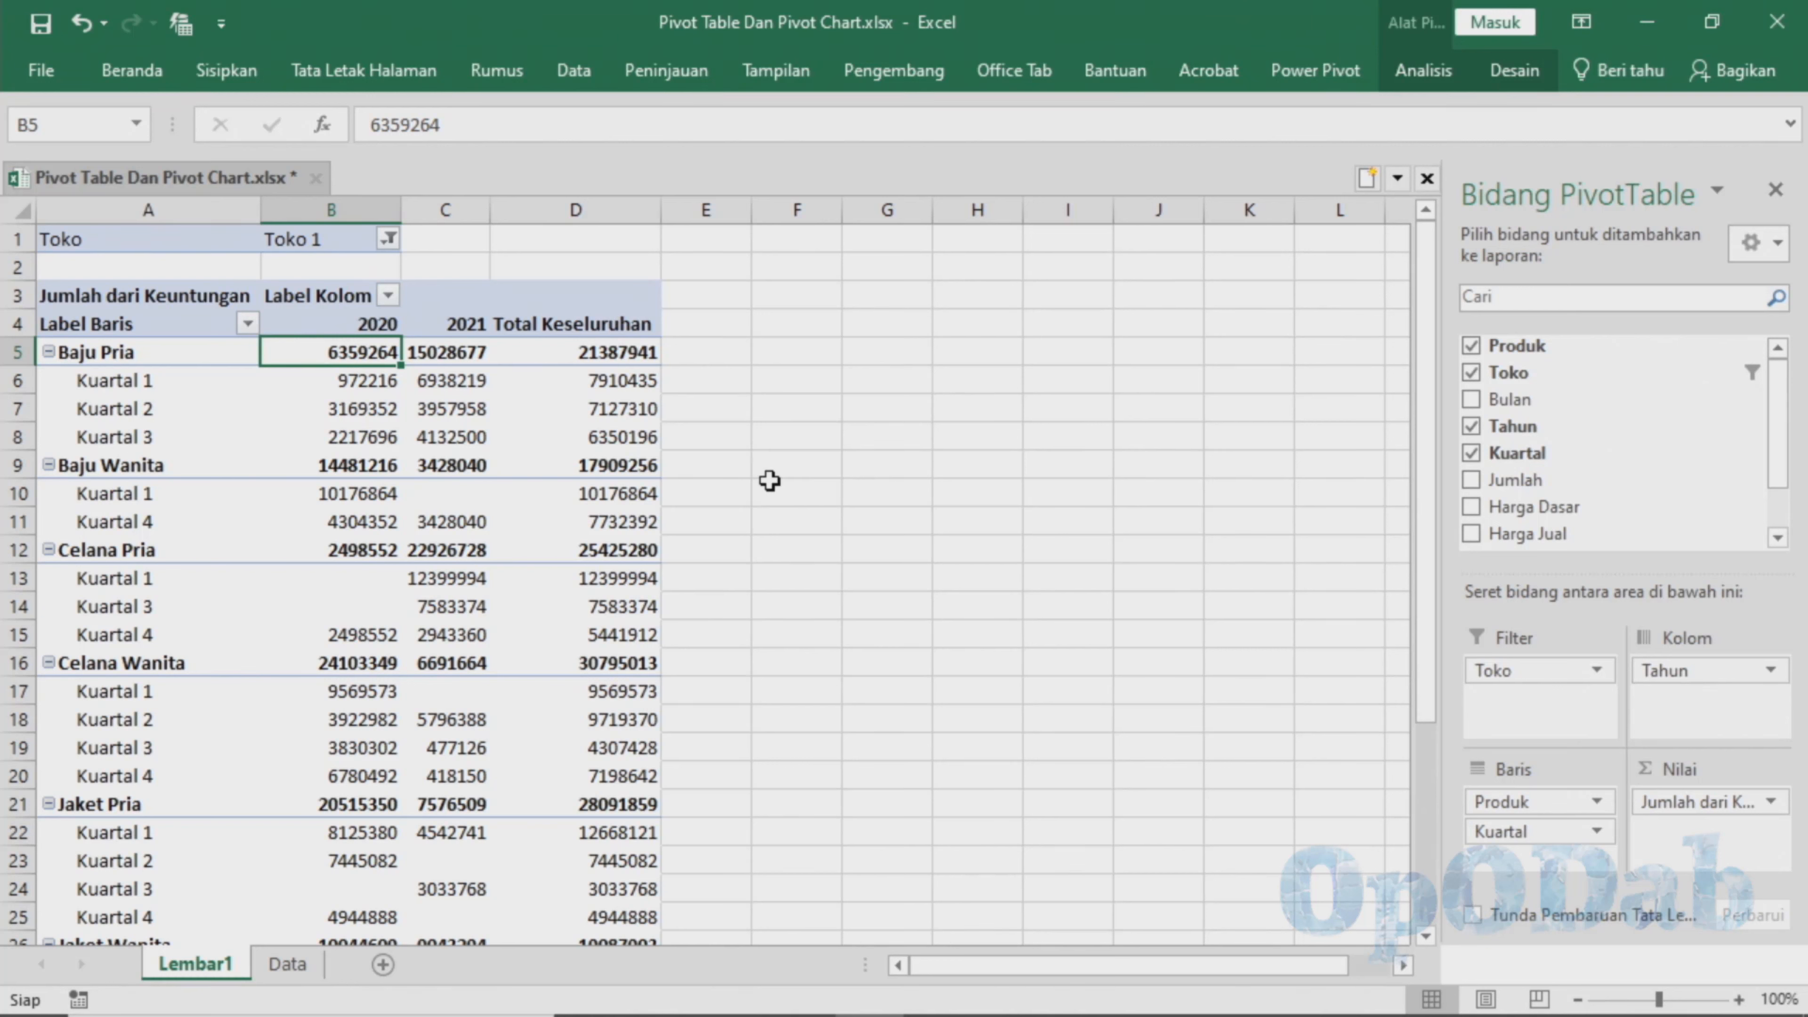
- Rename the Lembar1 sheet as Pivot Table
click(201, 966)
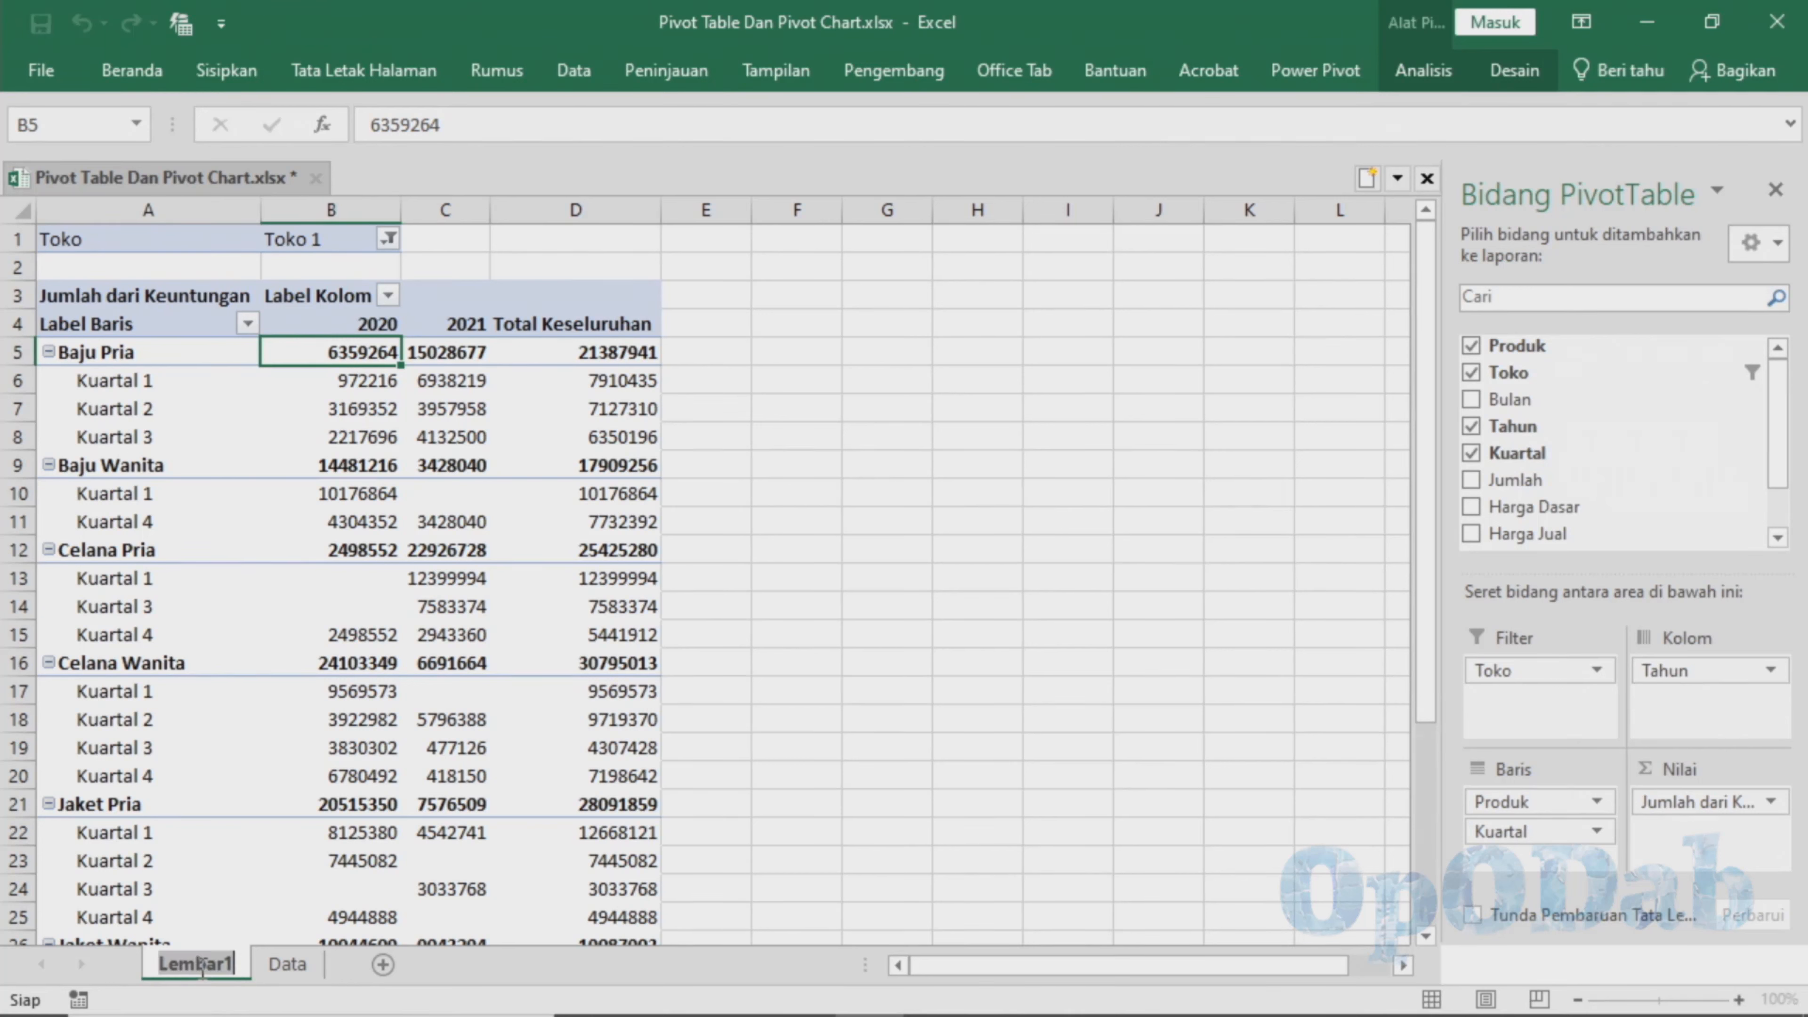
text(Pivot)
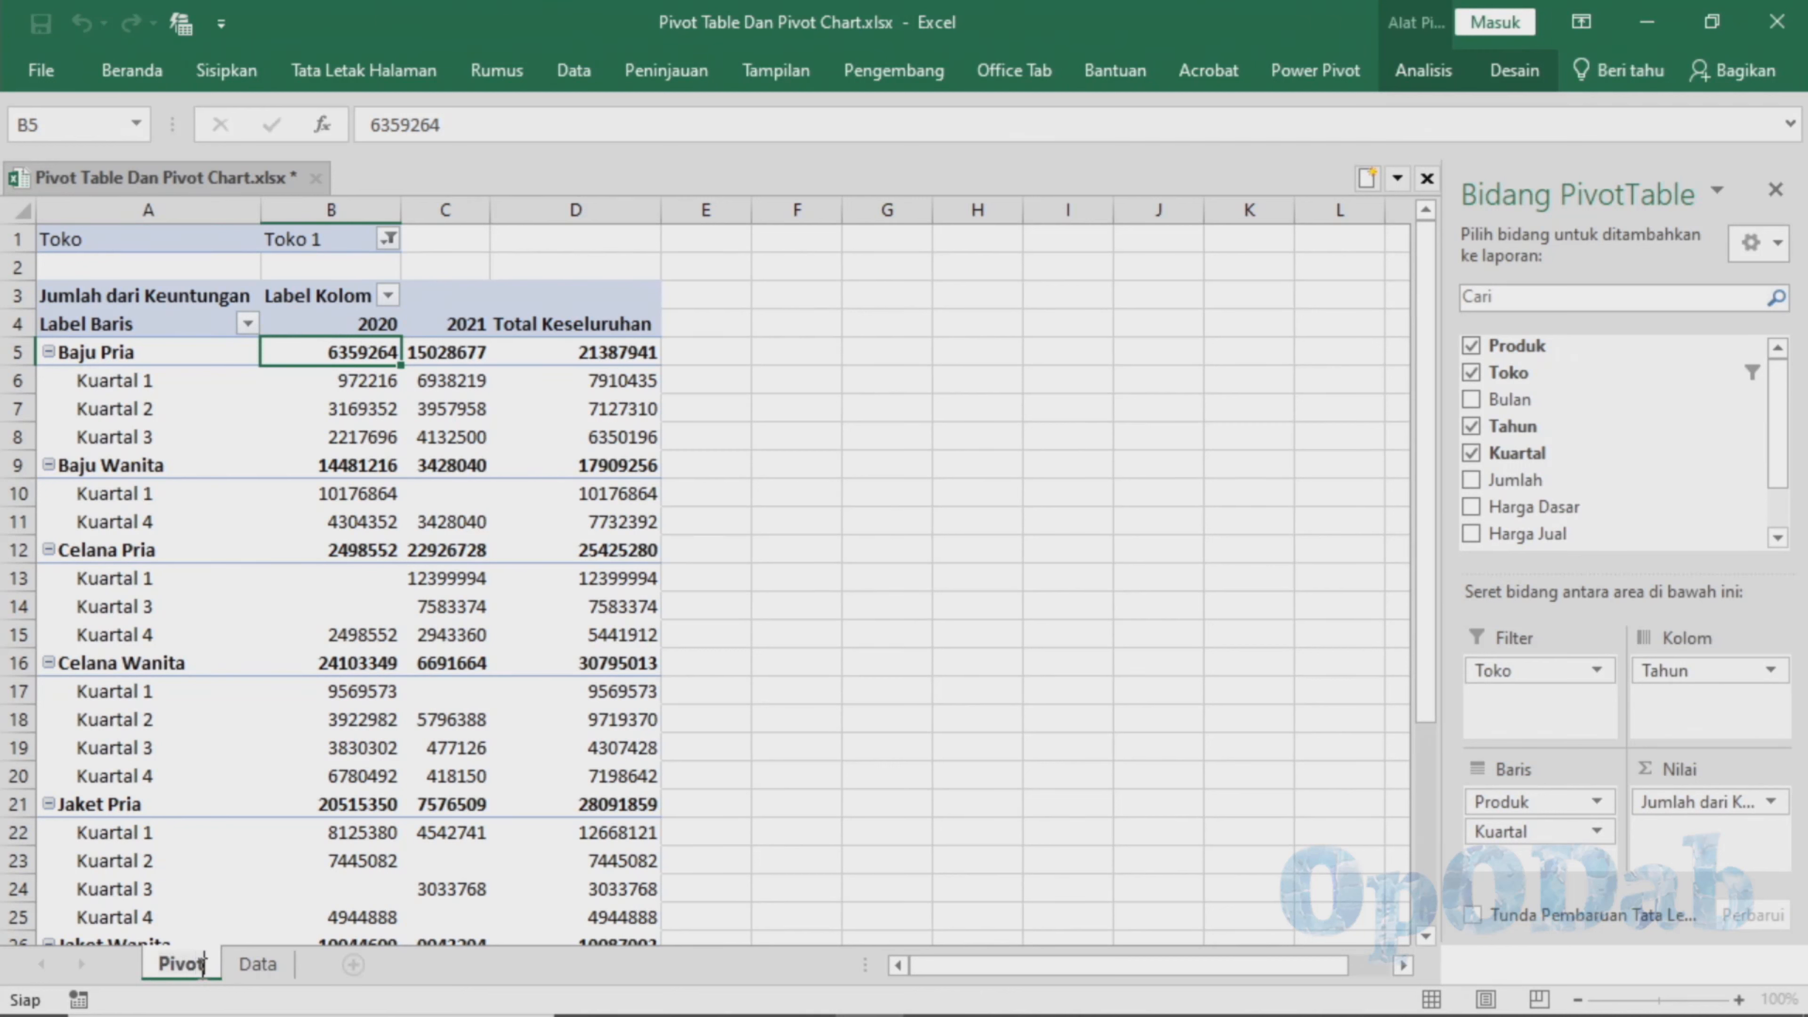
text( Table)
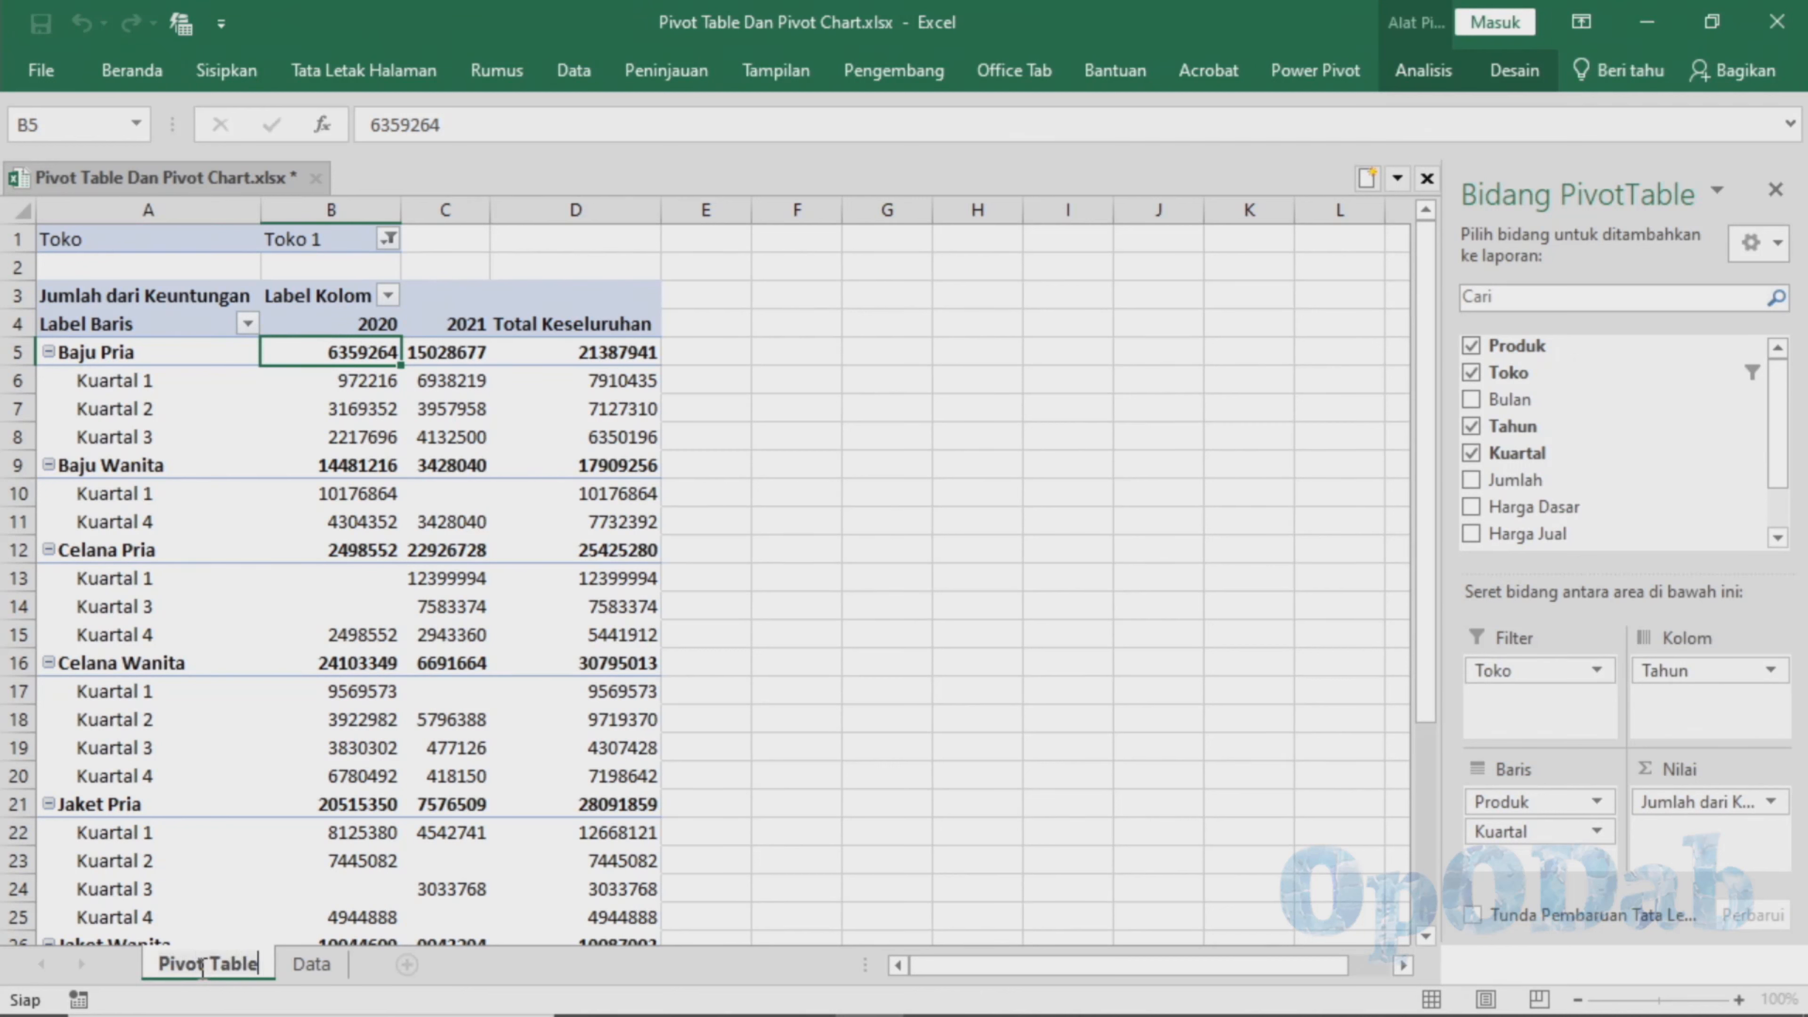
key(Return)
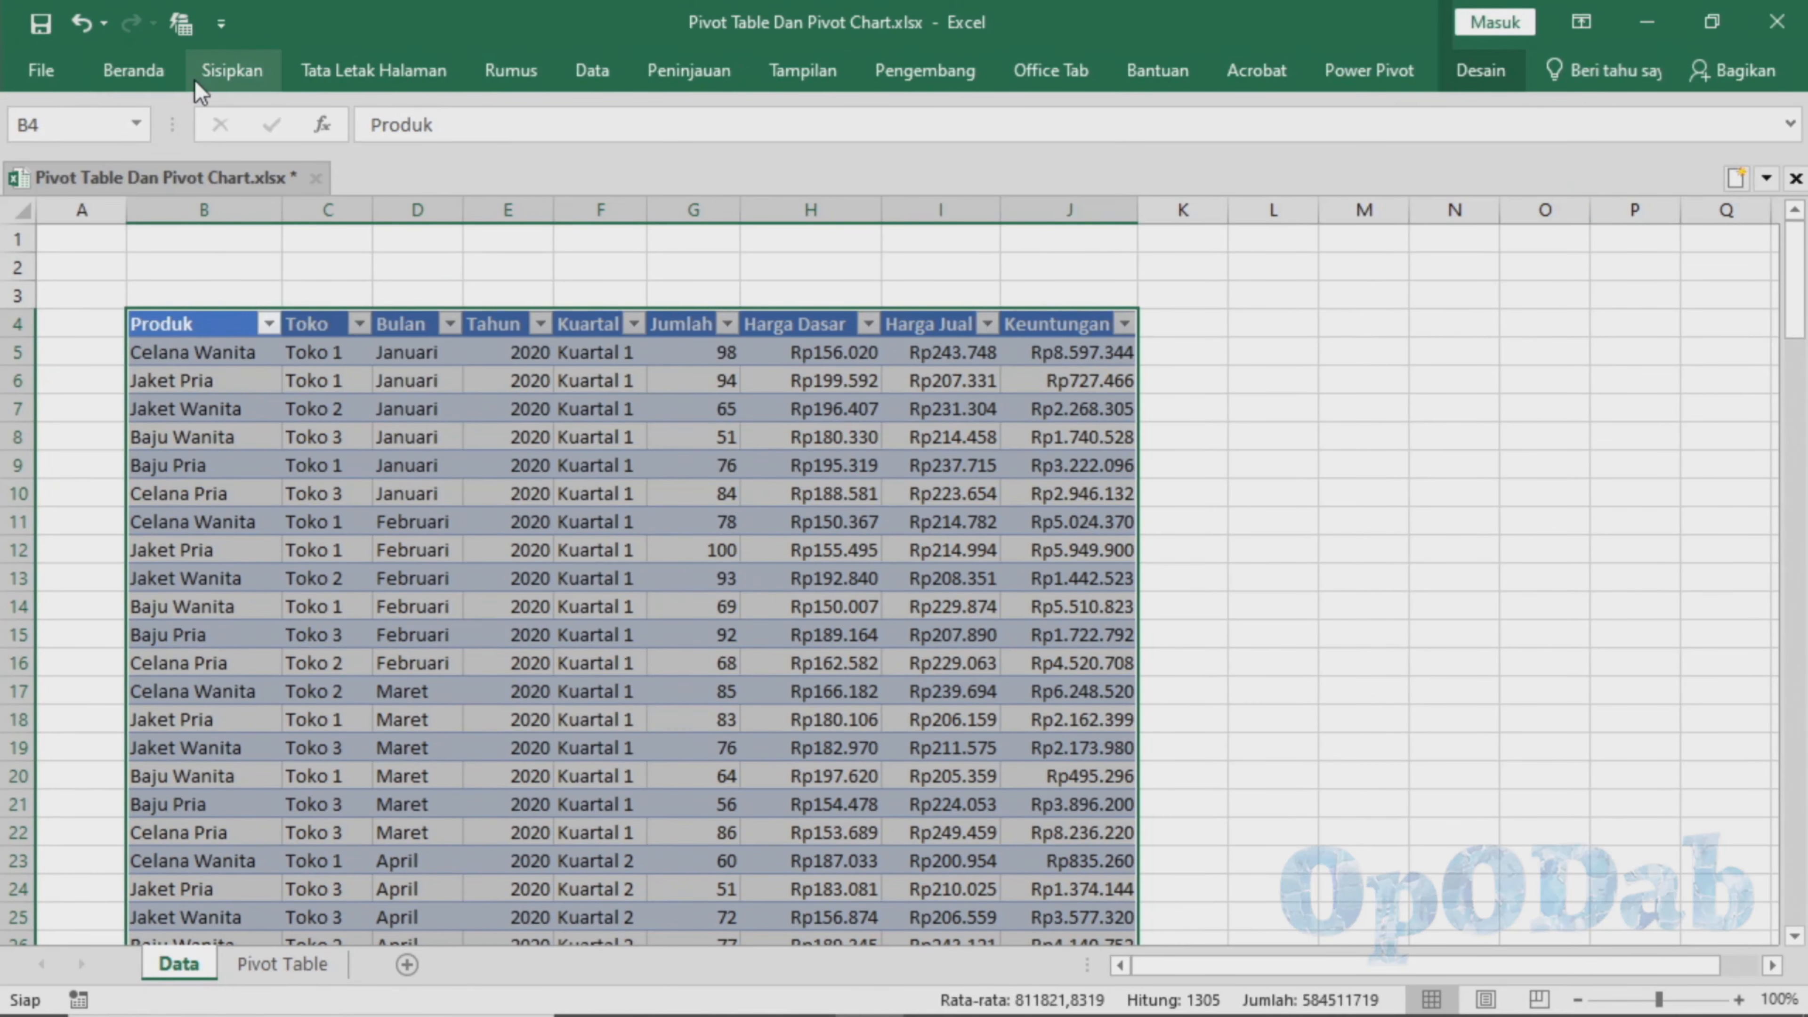
- Browse the recommended PivotTable layouts for the sales table on the Data sheet and close them without inserting one
double_click(232, 70)
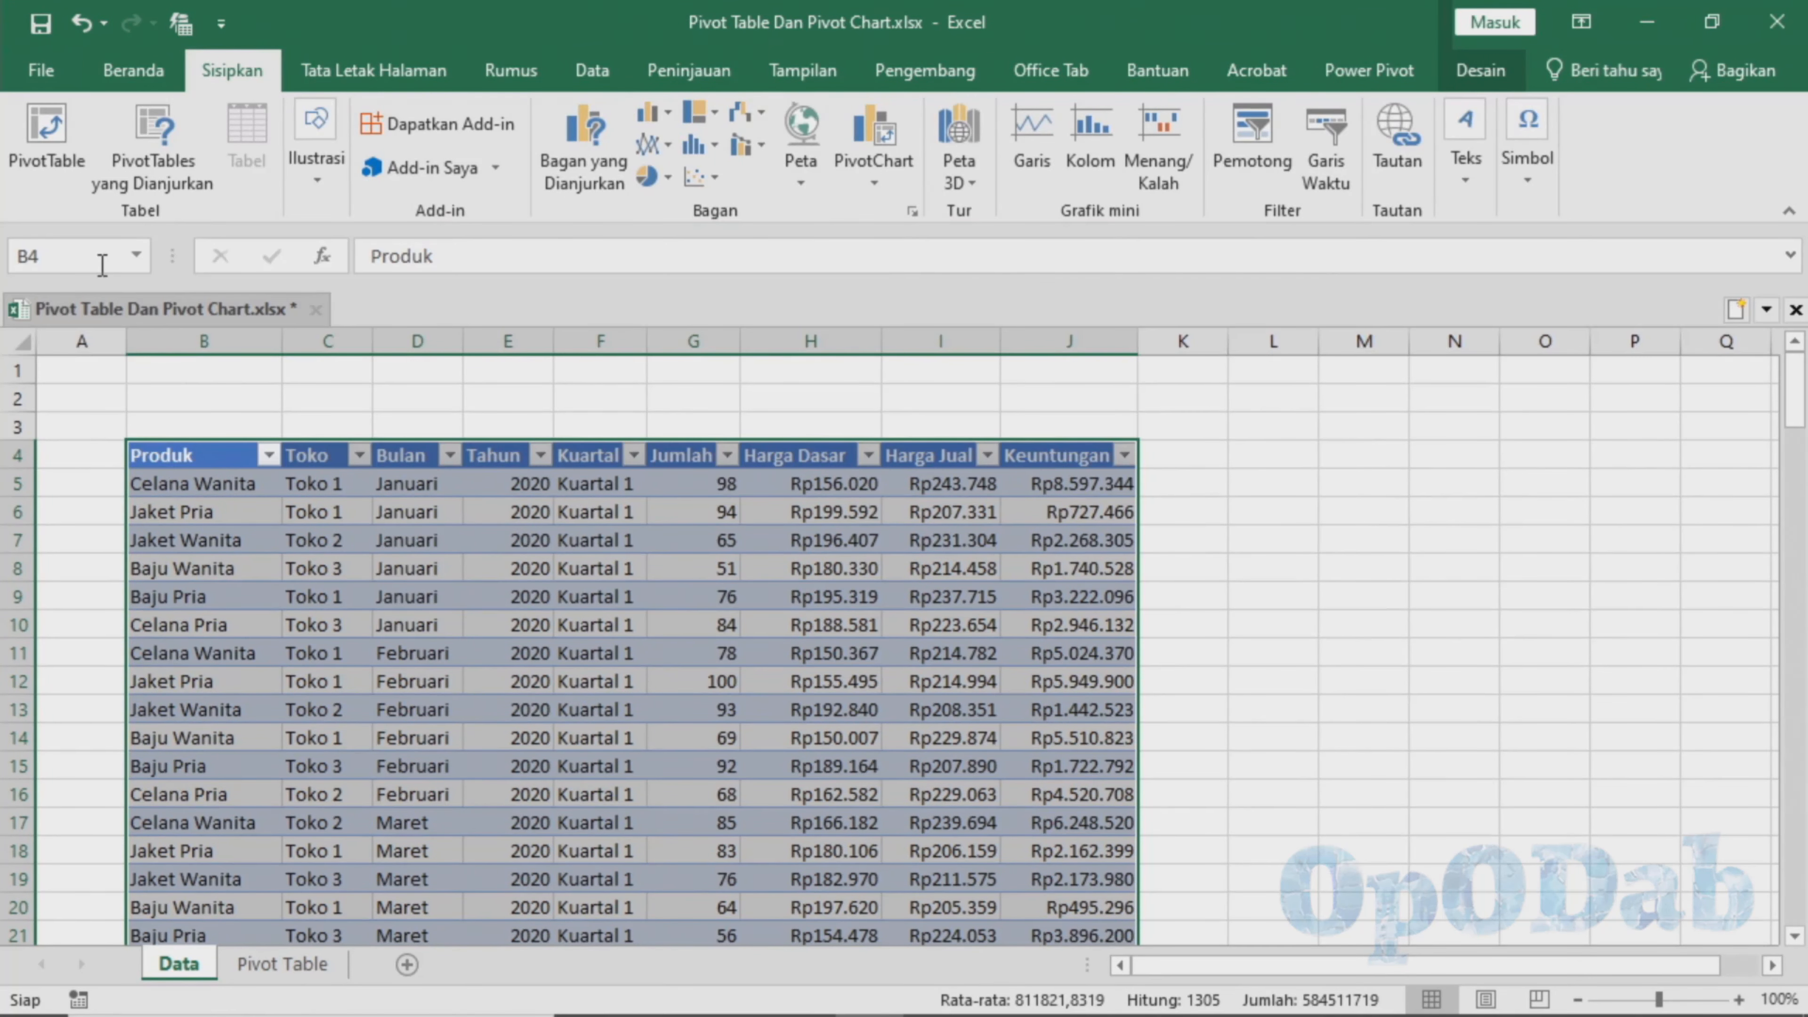
click(138, 158)
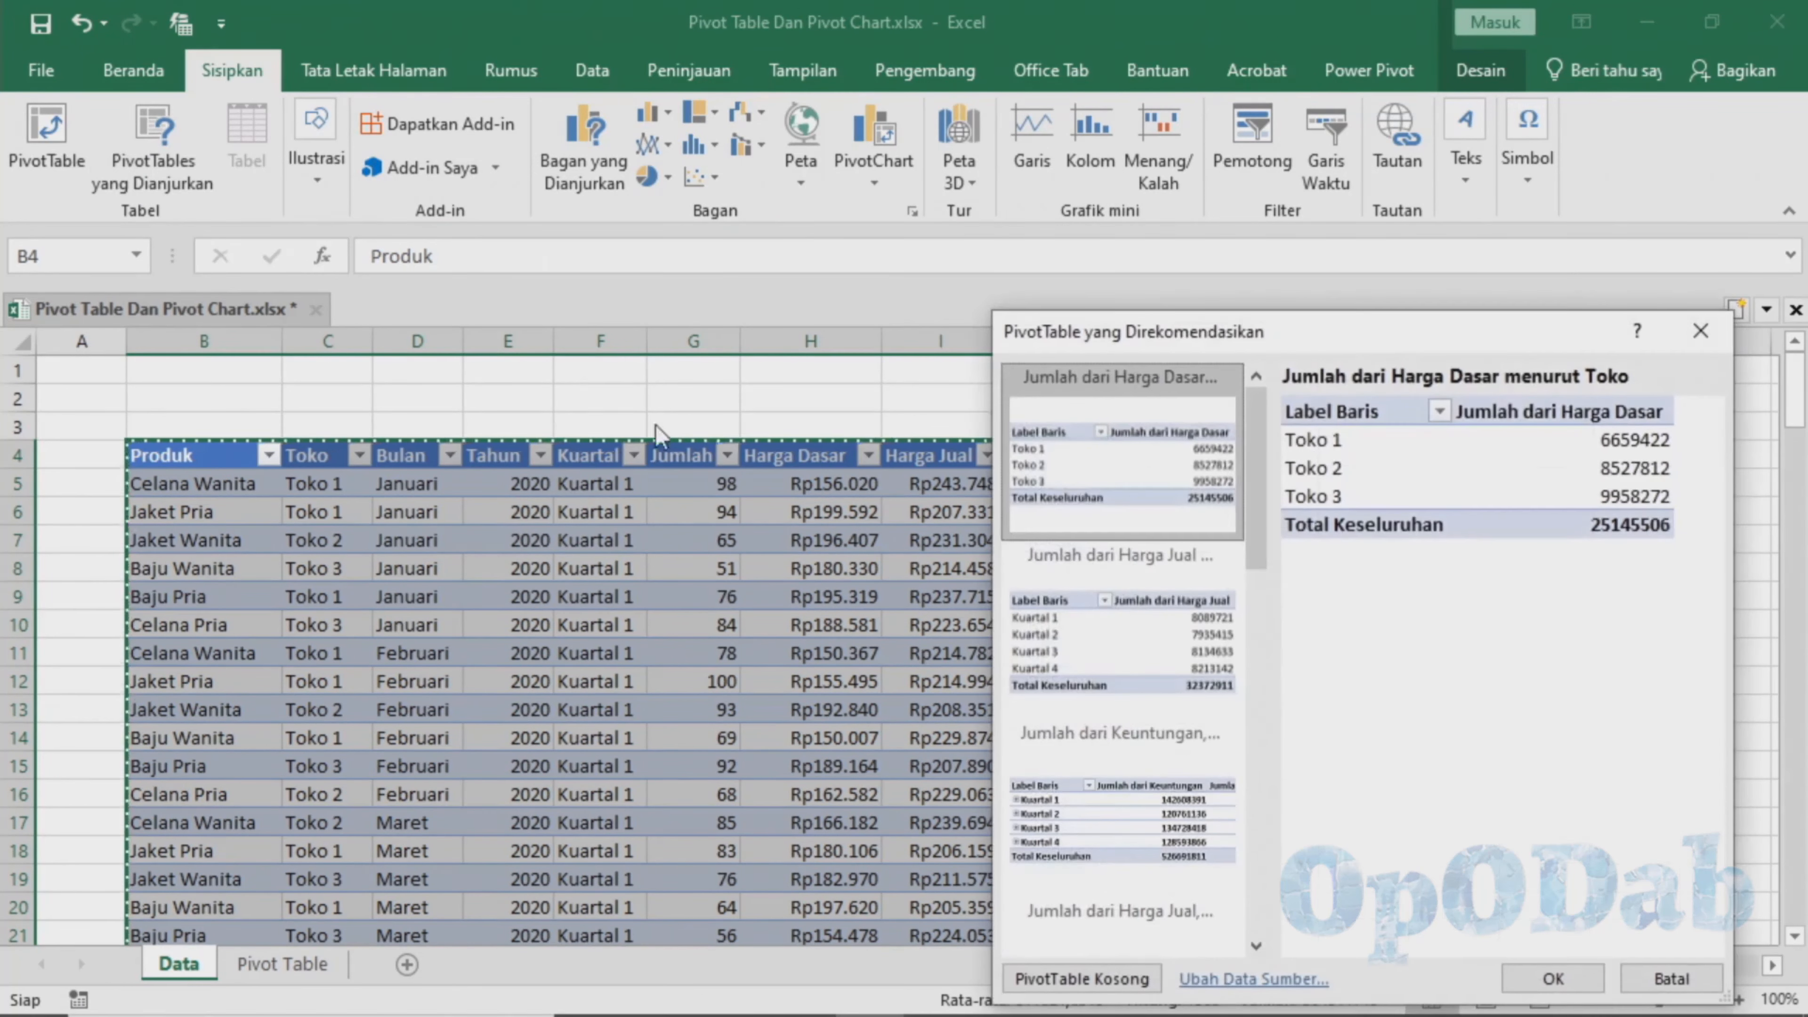
scroll(1179, 592, down, 2)
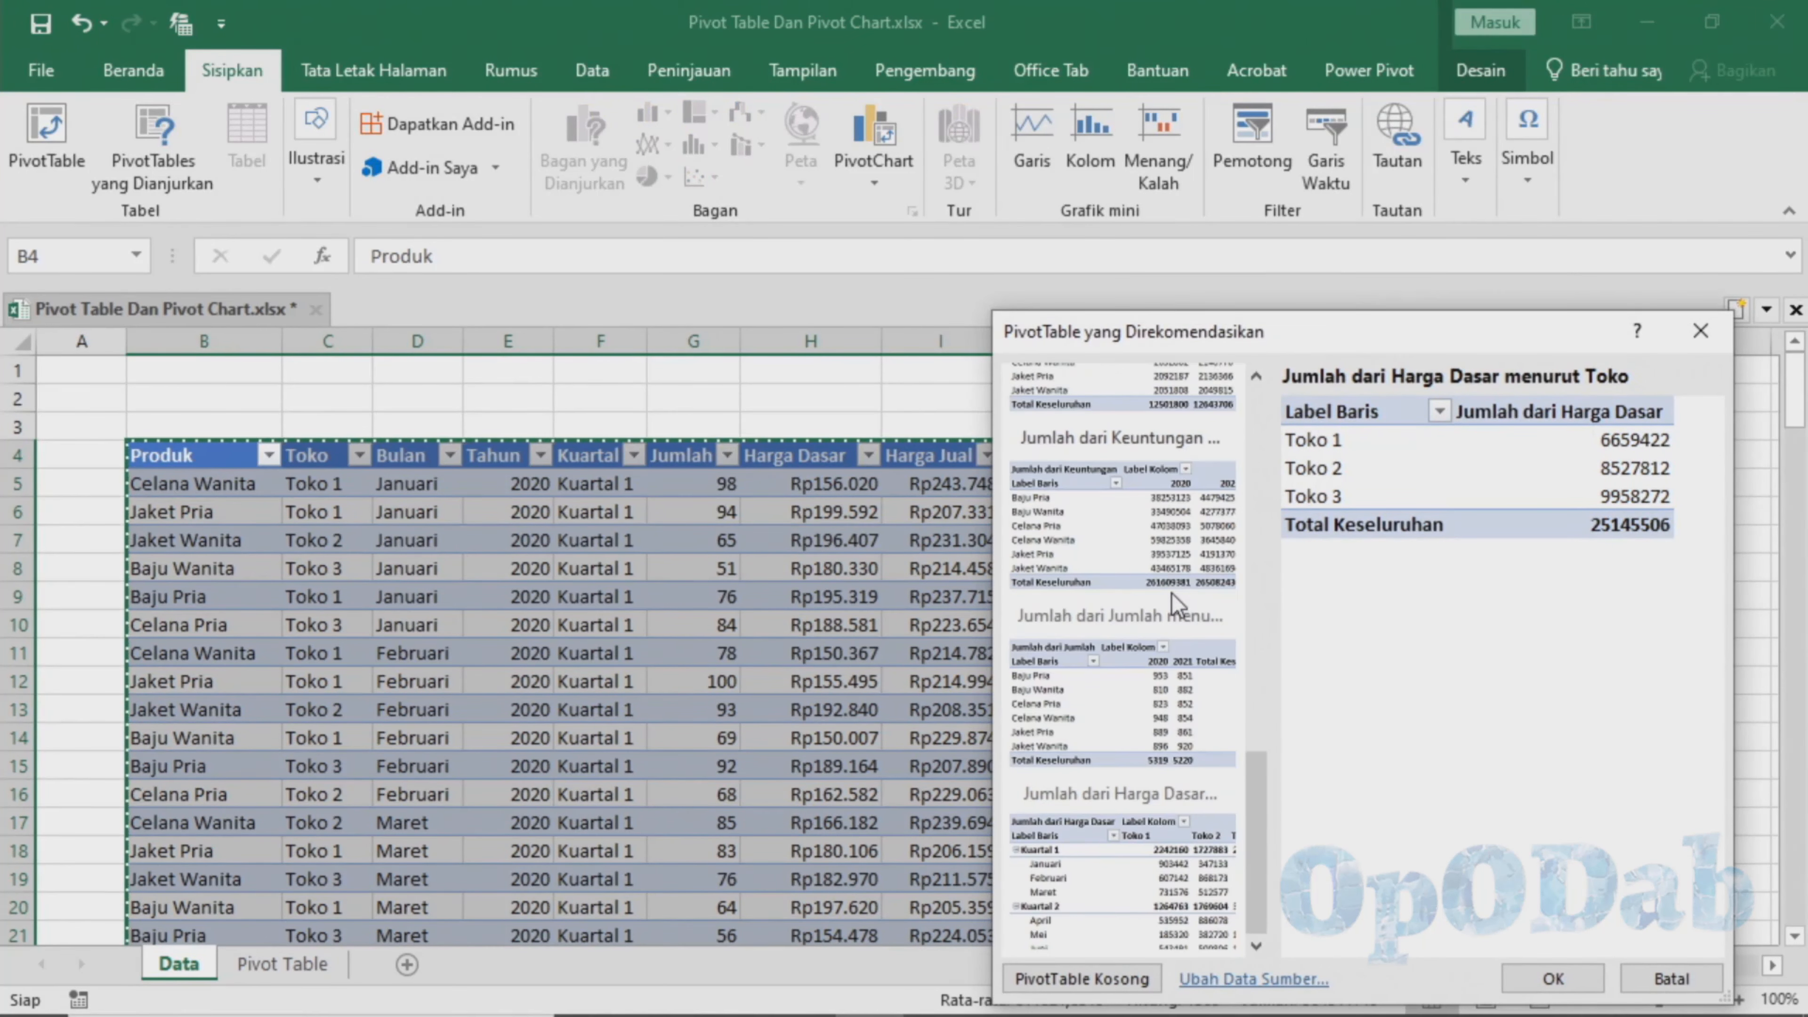
scroll(1174, 576, up, 2)
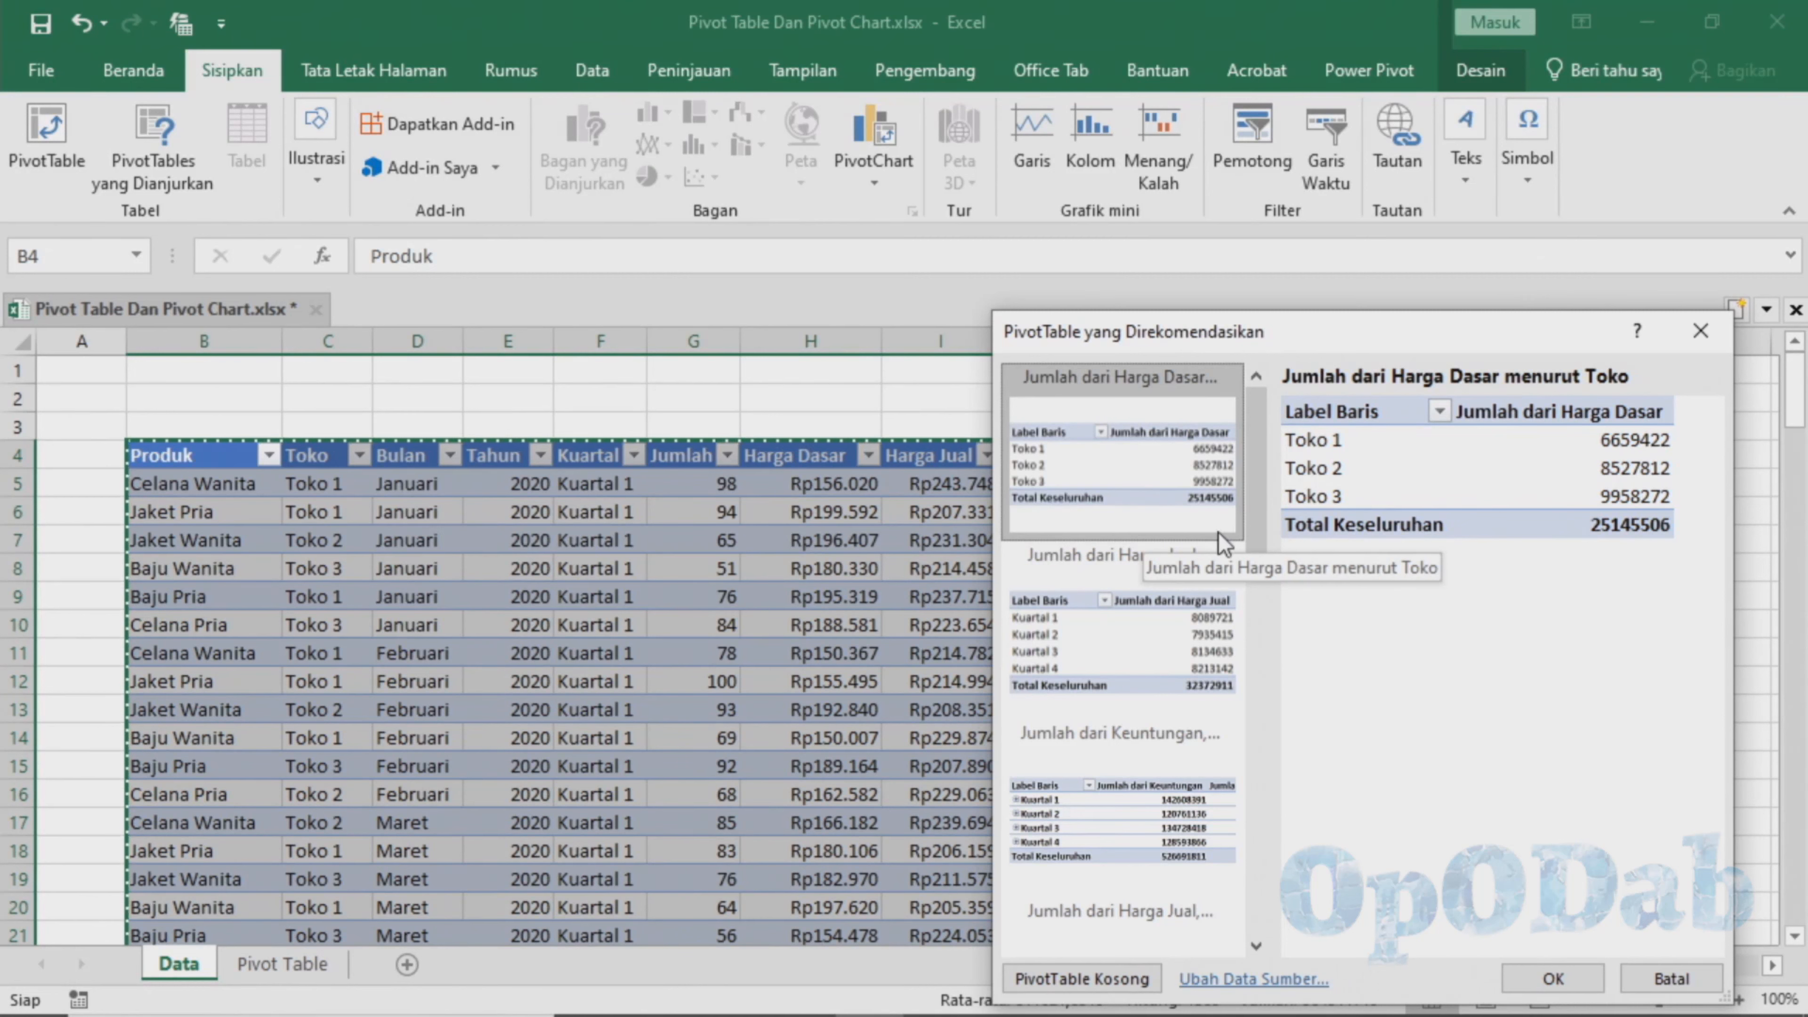
scroll(1229, 769, down, 5)
scroll(1215, 767, up, 5)
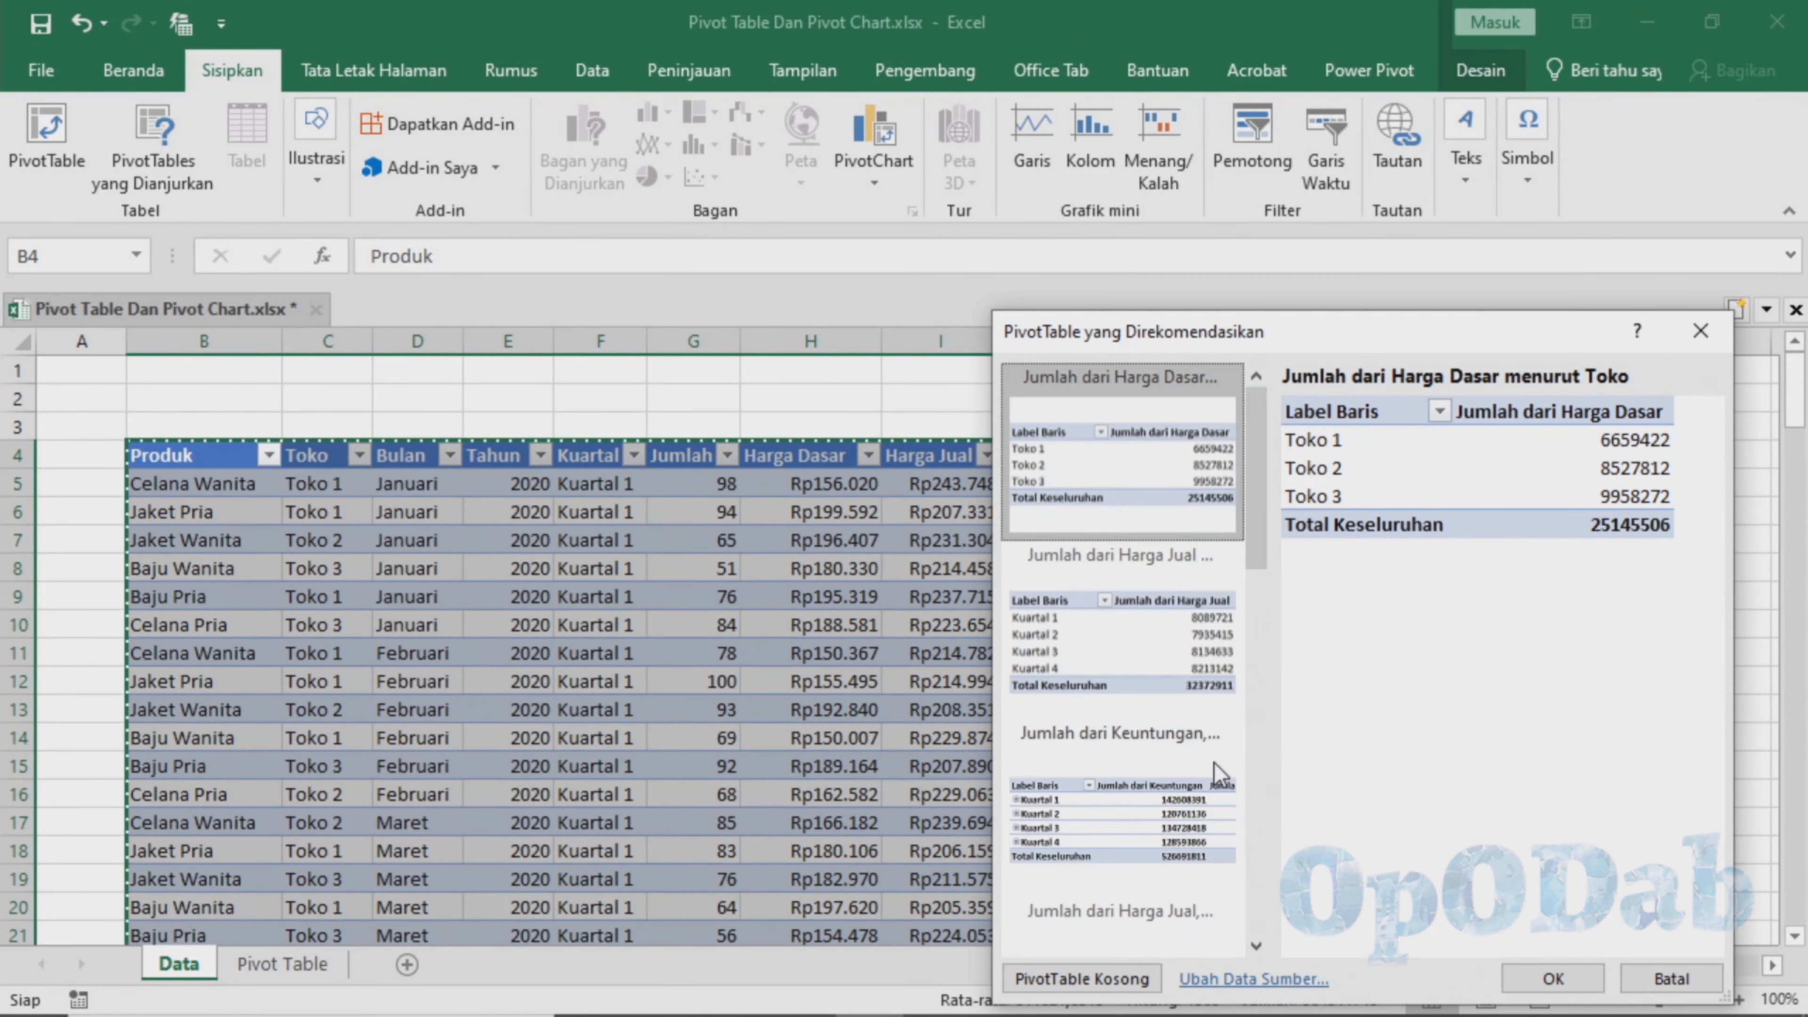
click(1670, 979)
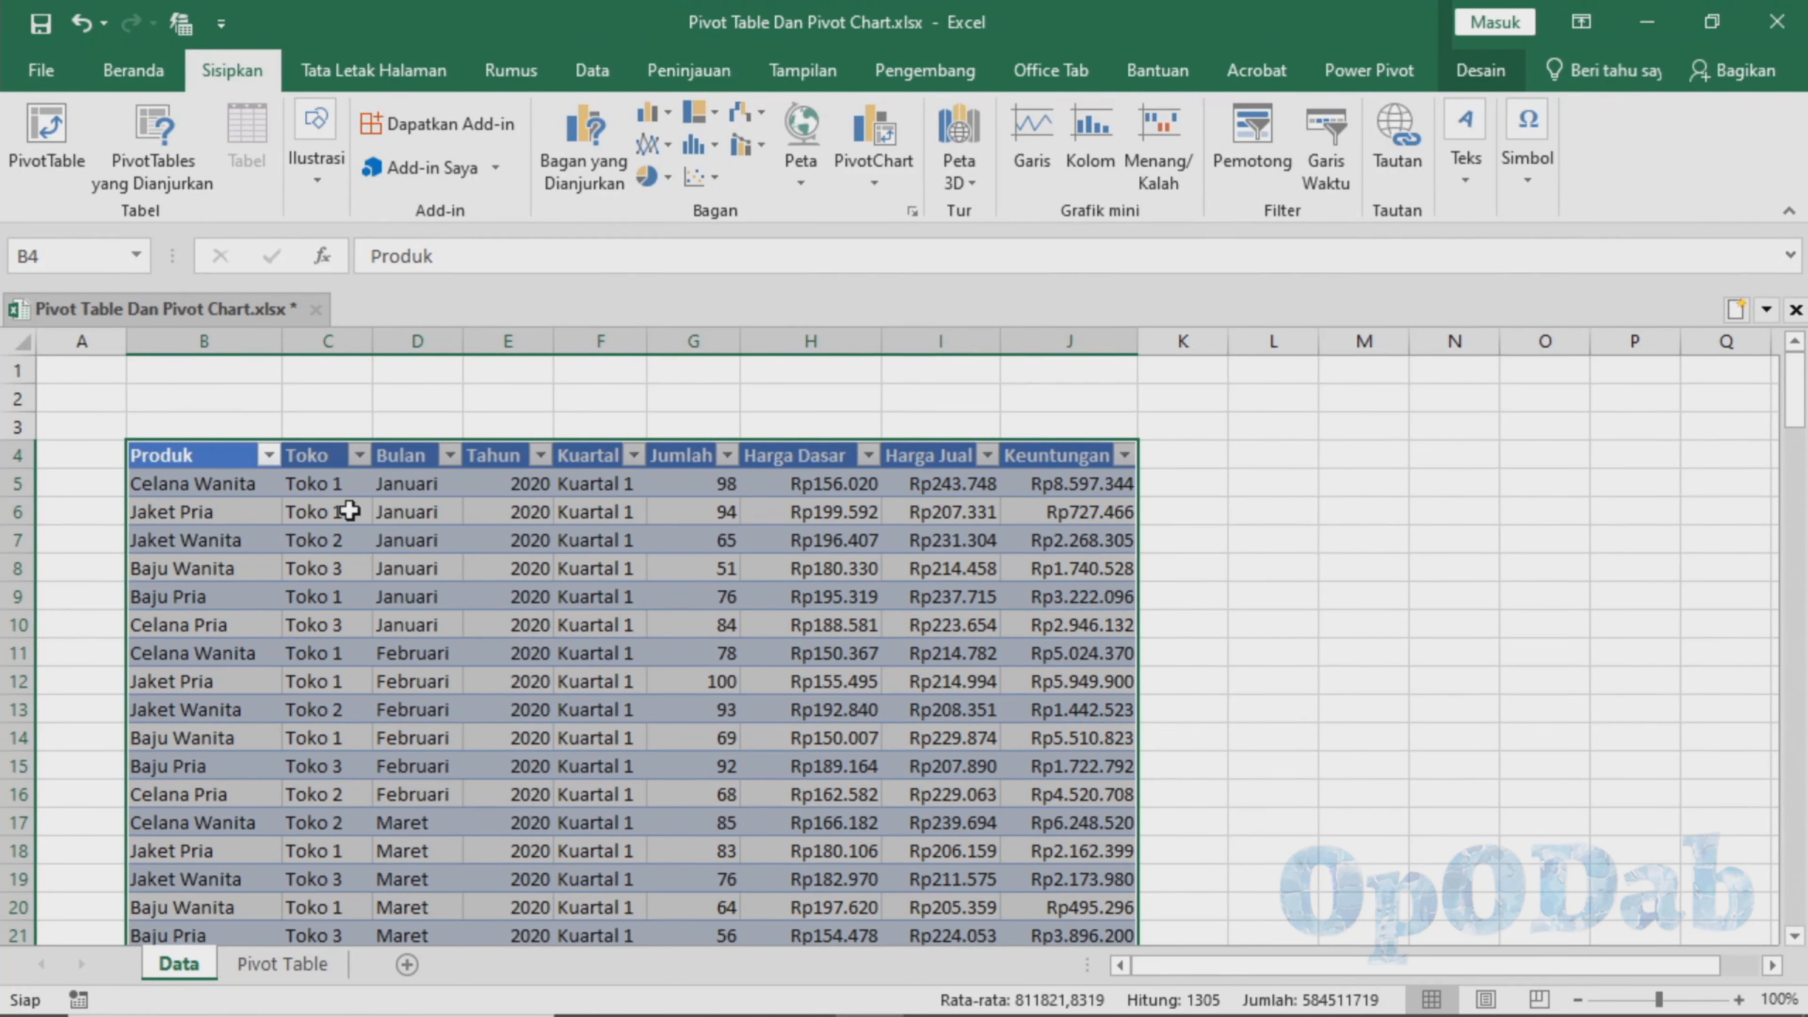
- Insert a combined PivotChart and PivotTable based on Tabel1 in a new worksheet
click(874, 183)
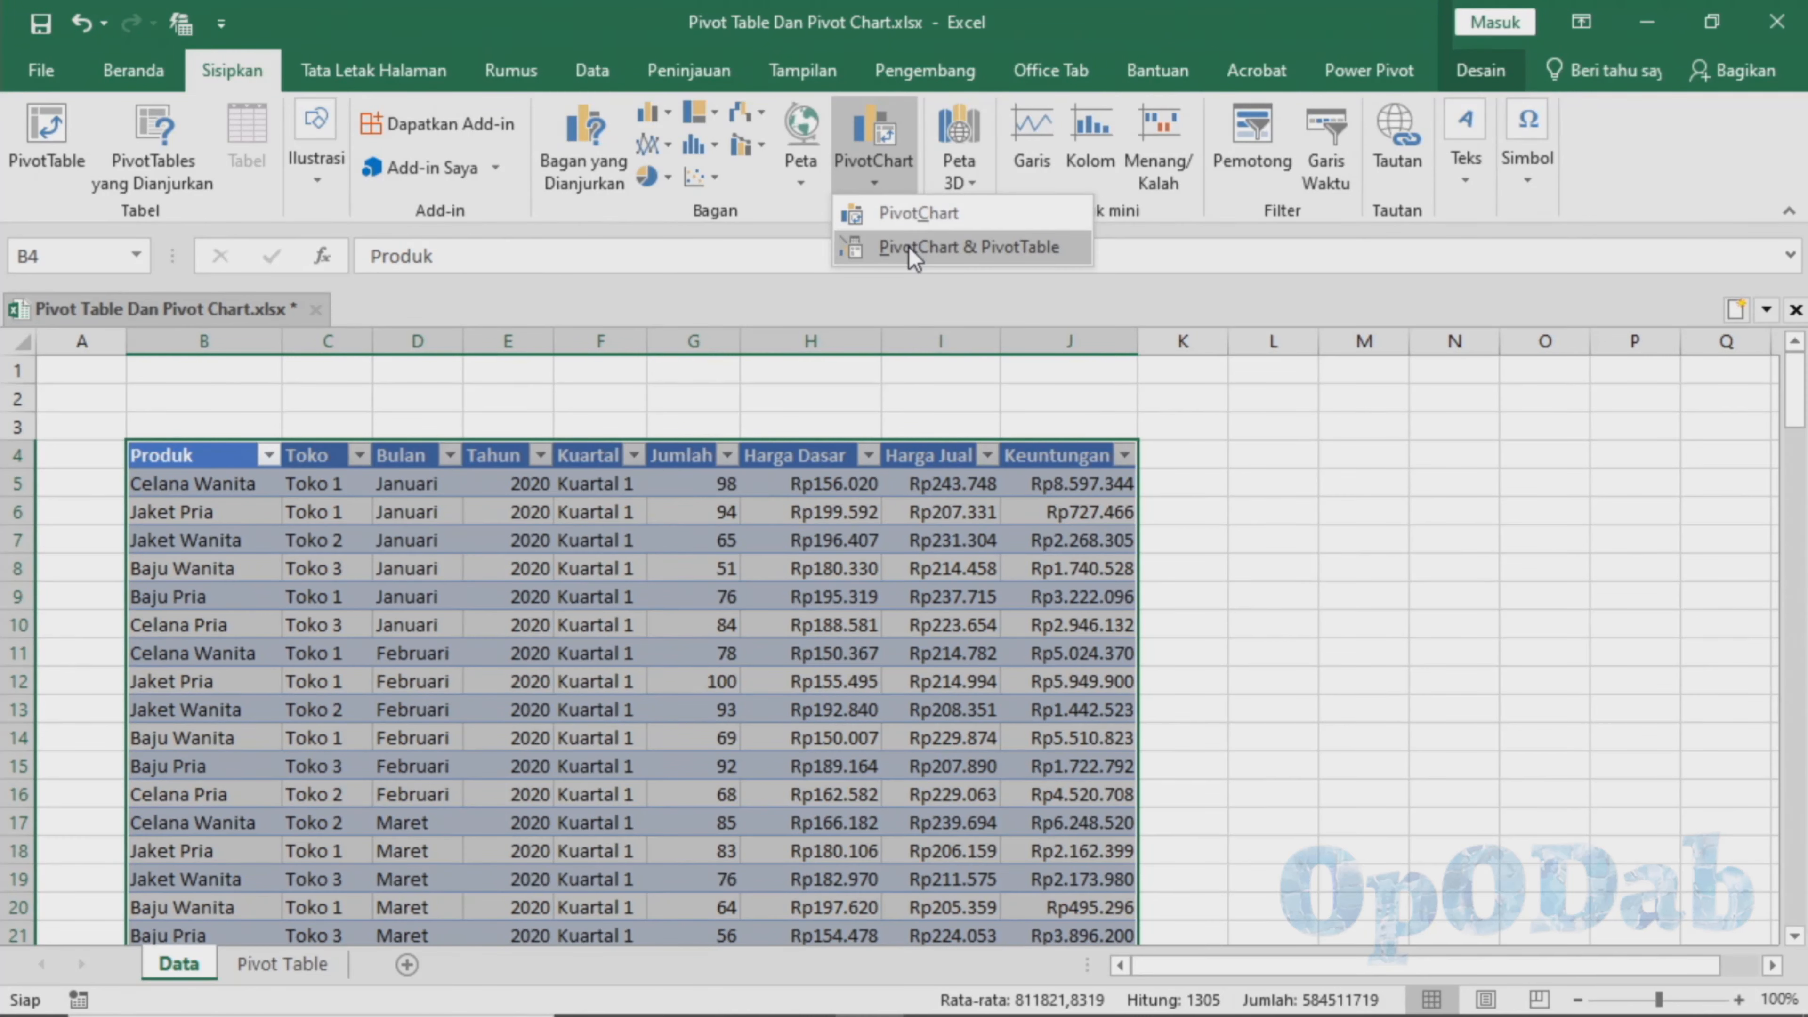
click(1008, 258)
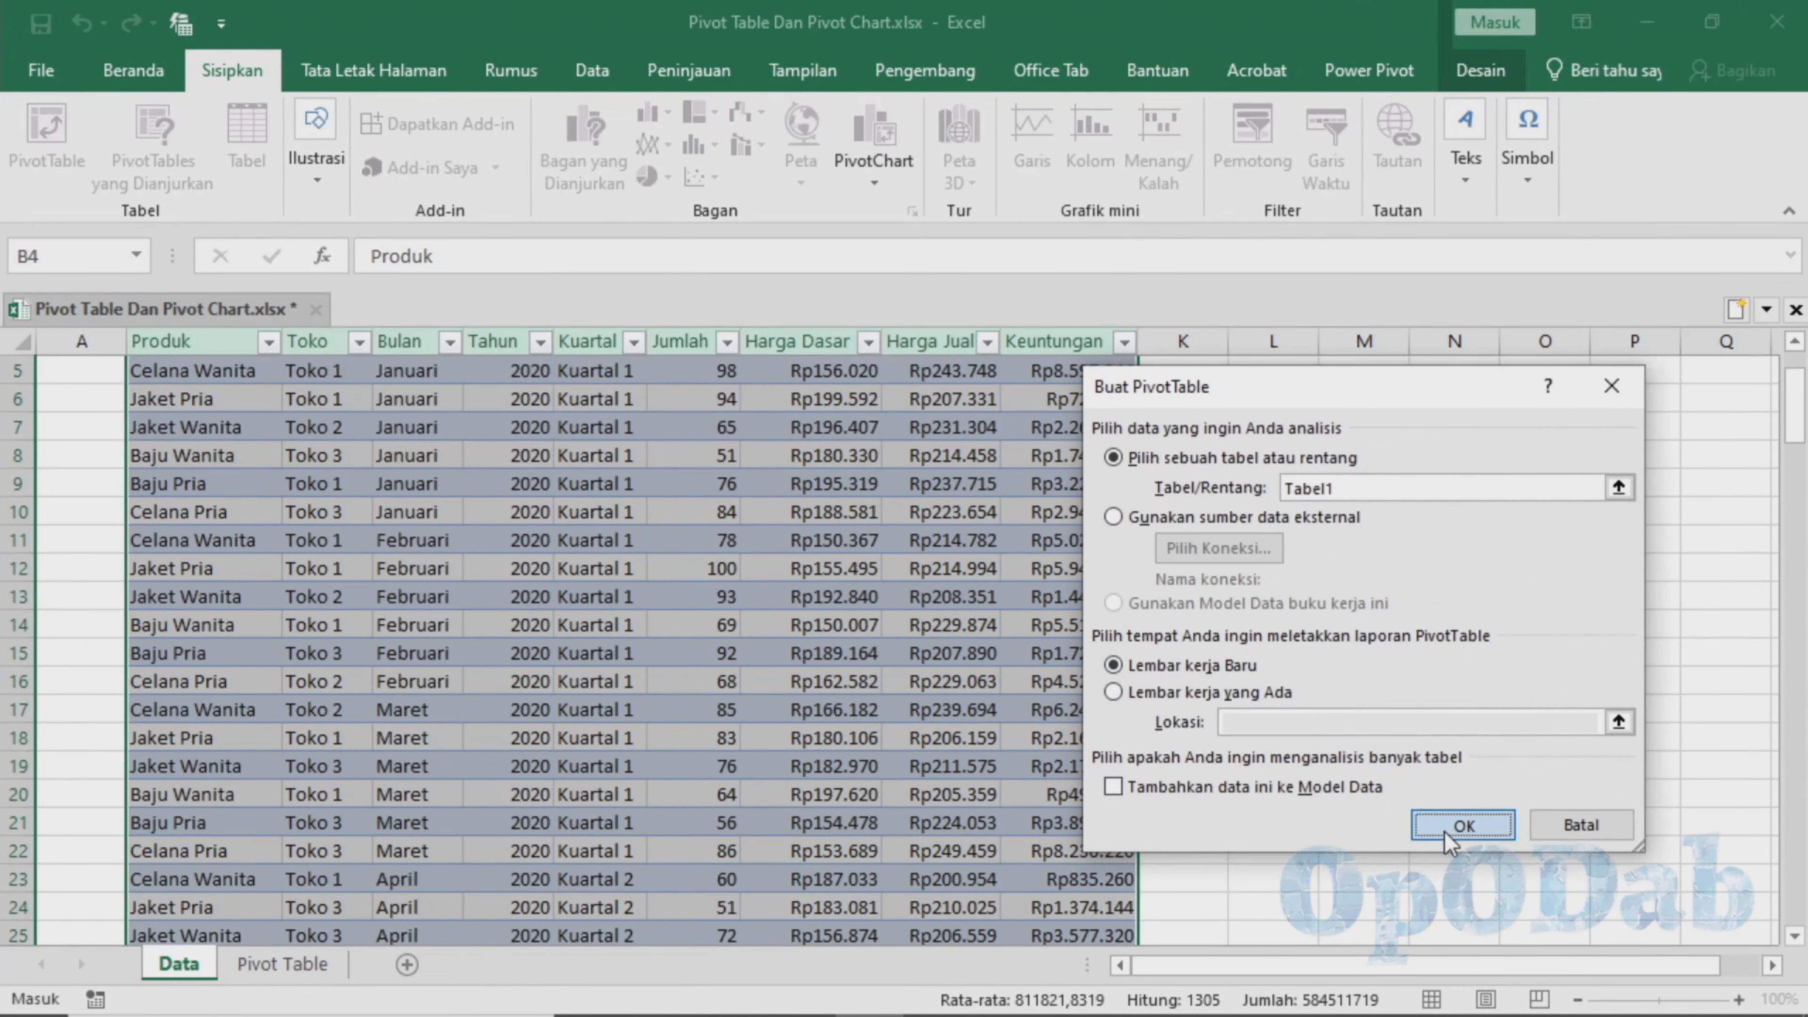
click(1459, 826)
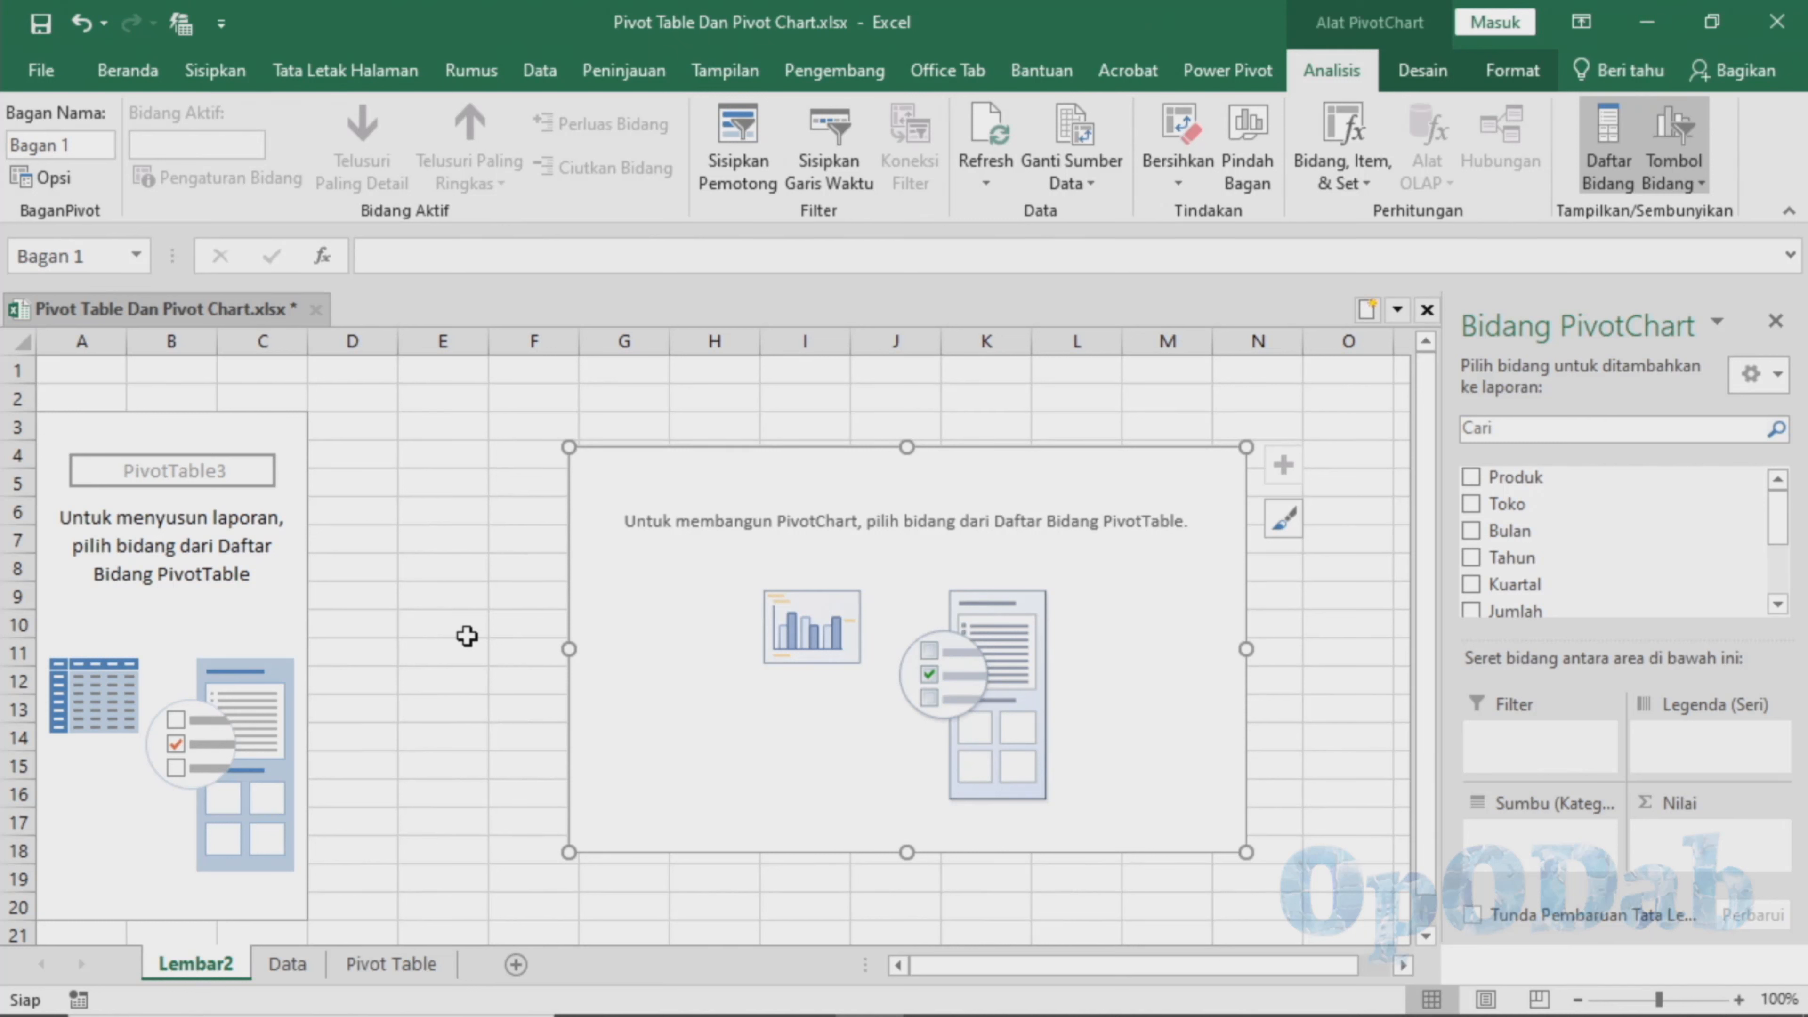
- Look over the Data and Pivot Table sheets, and rename the Lembar2 sheet as Pivot Chart
click(288, 966)
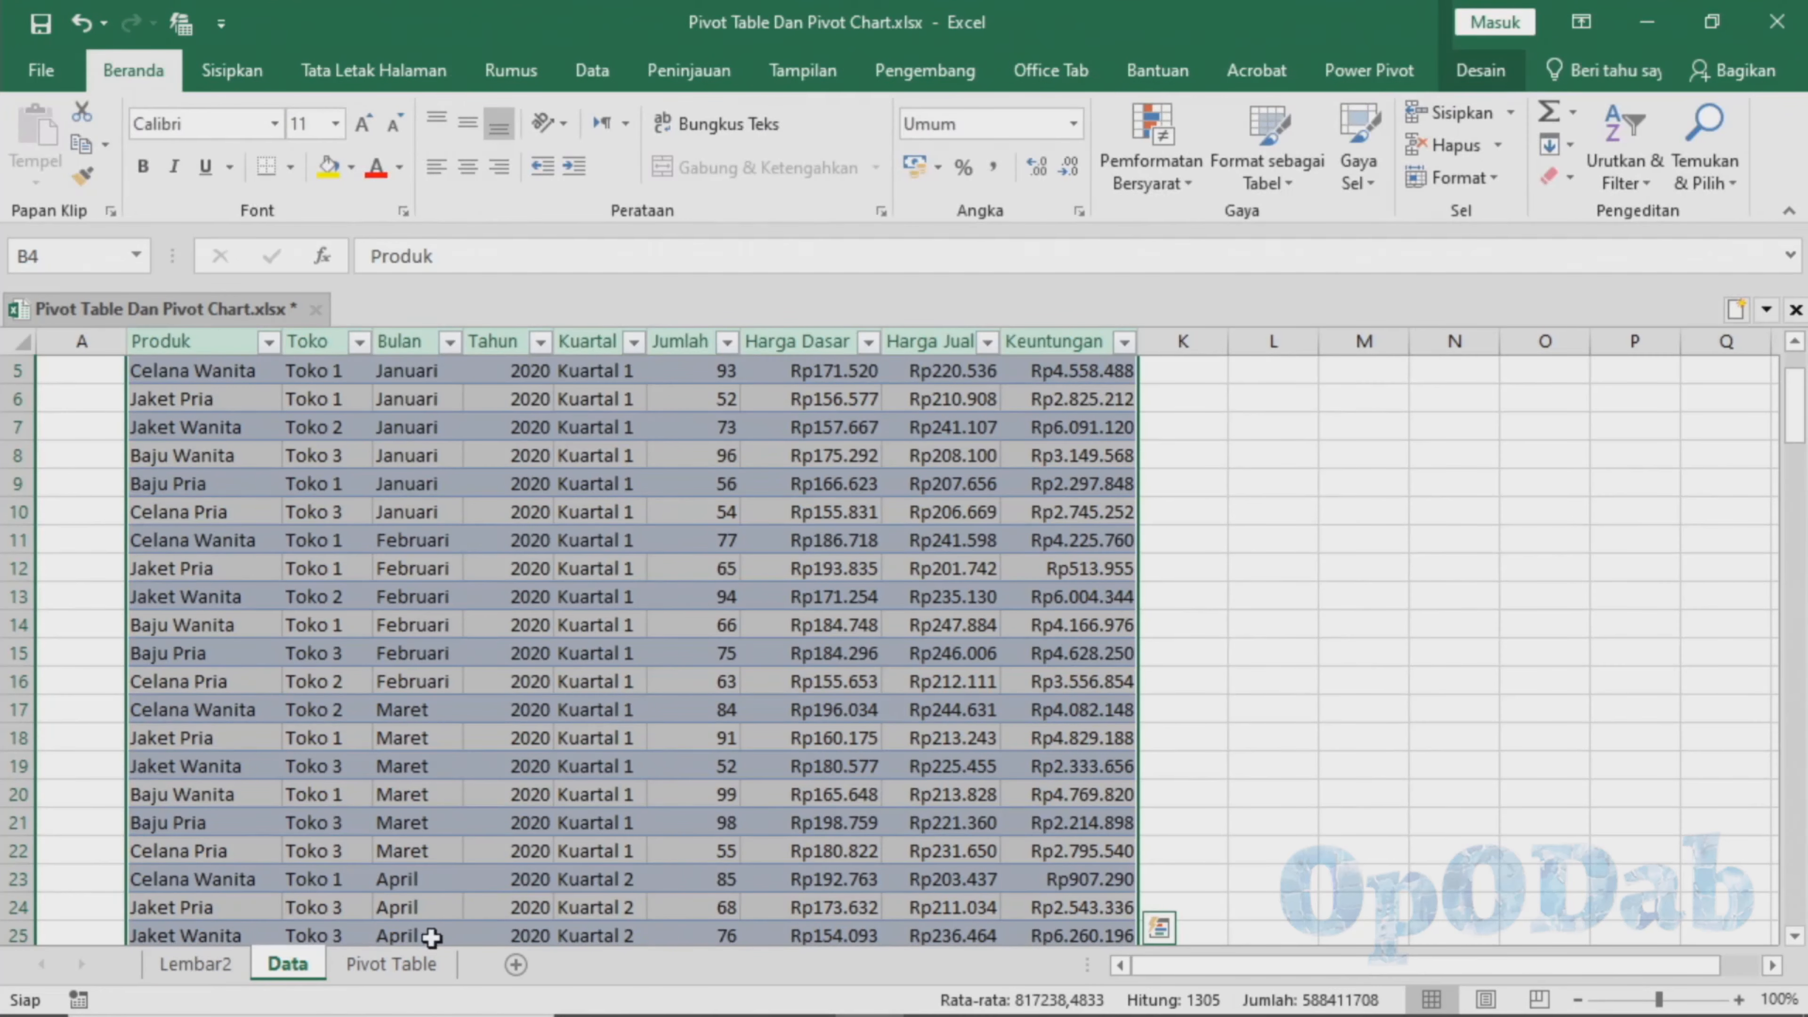
click(392, 964)
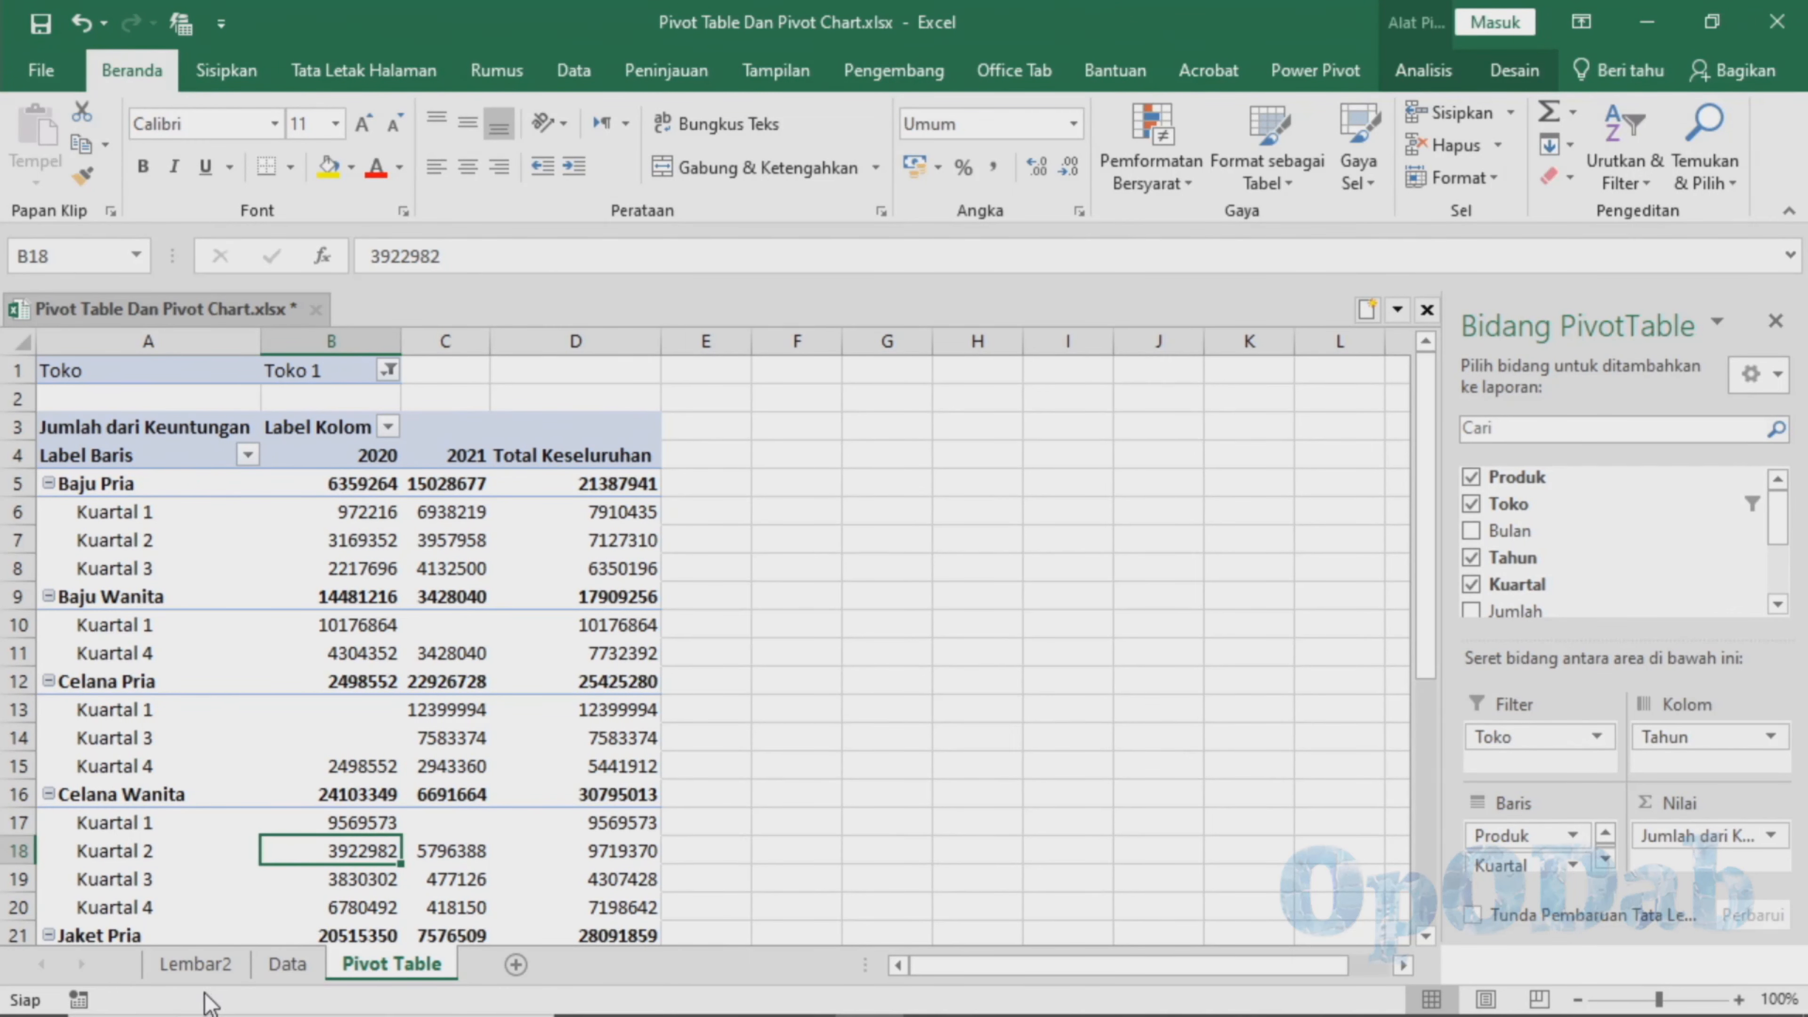
click(195, 964)
double_click(195, 964)
text(Pivot)
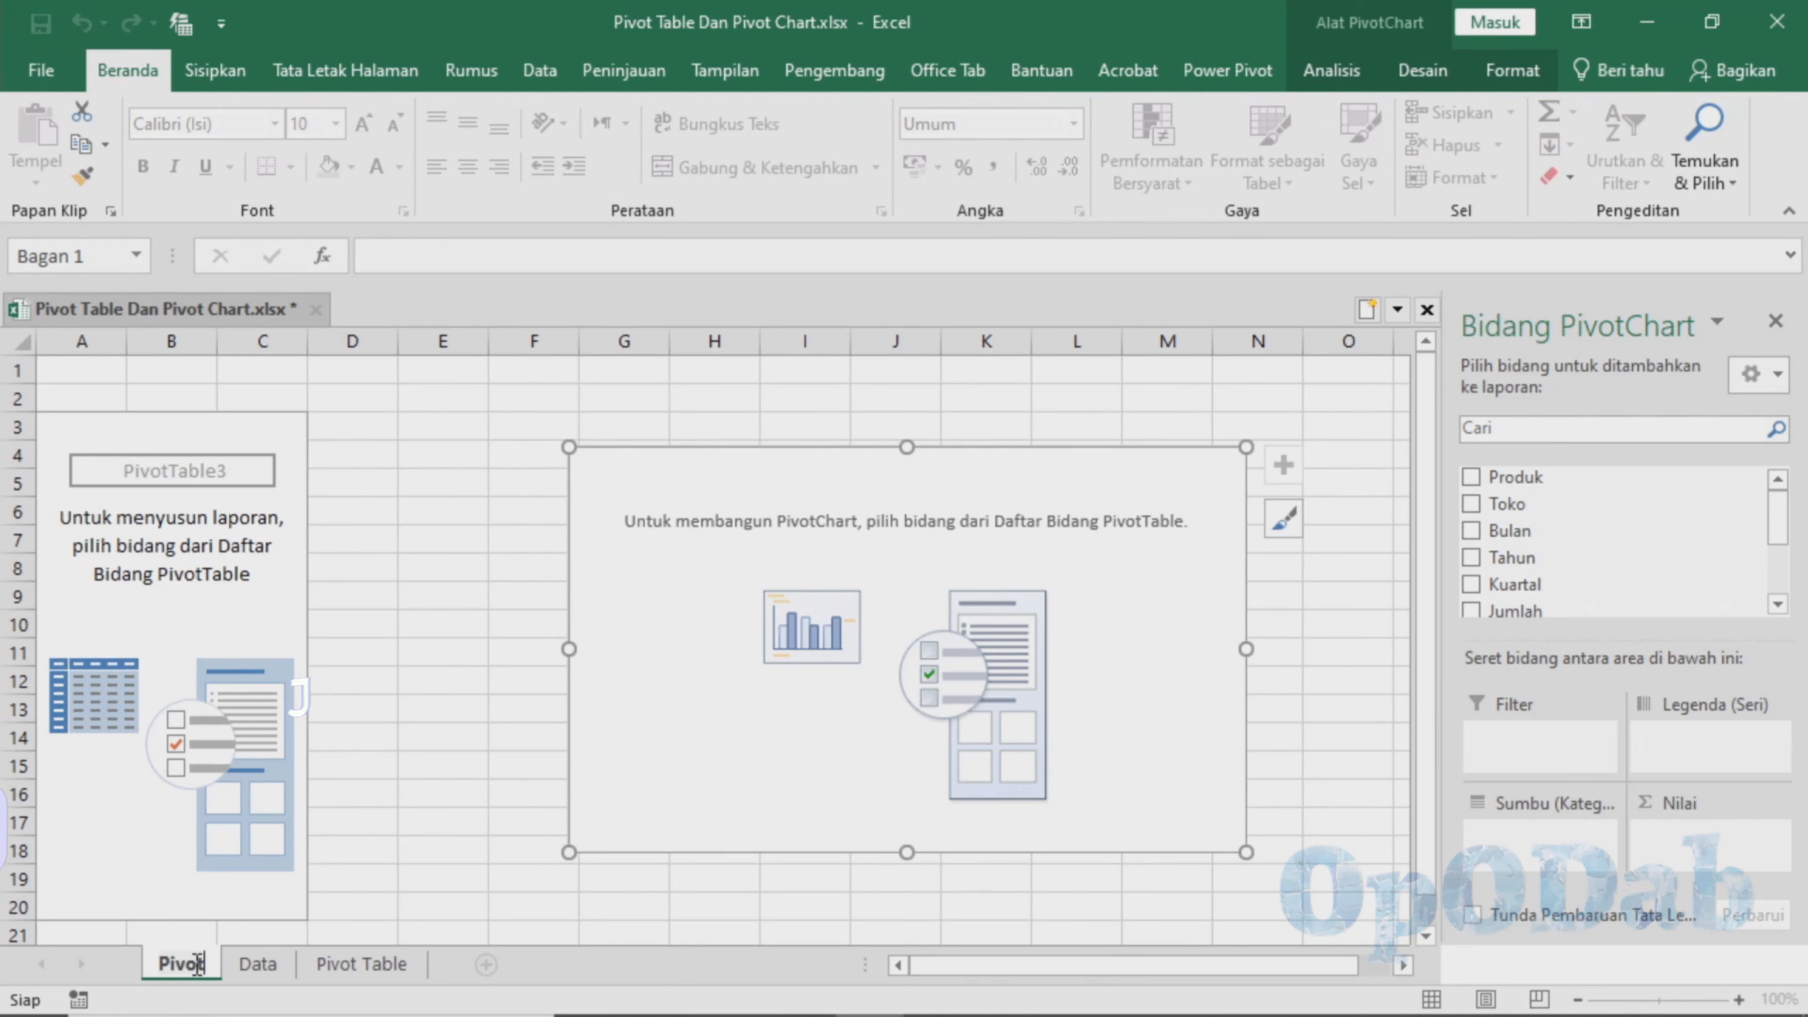
text( Chart)
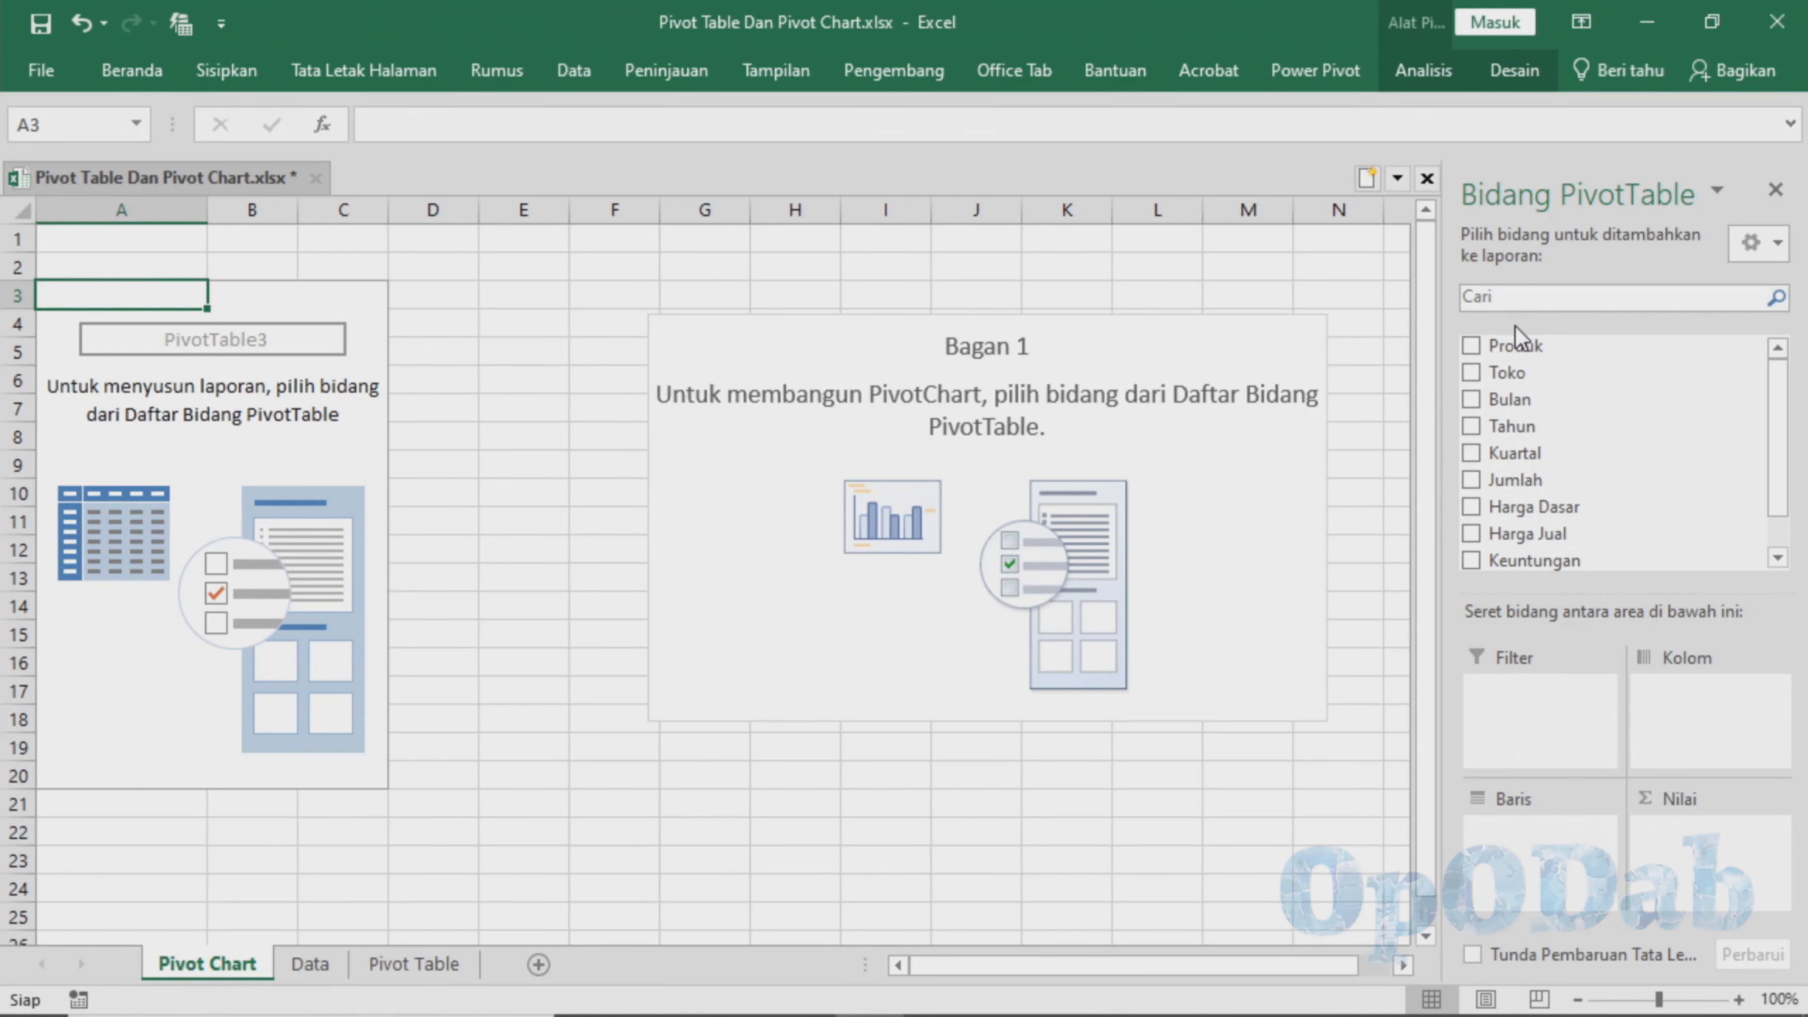
- Place Produk and then Kuartal in the row area and Tahun in the column area of the new PivotTable
drag(1505, 351, 1509, 833)
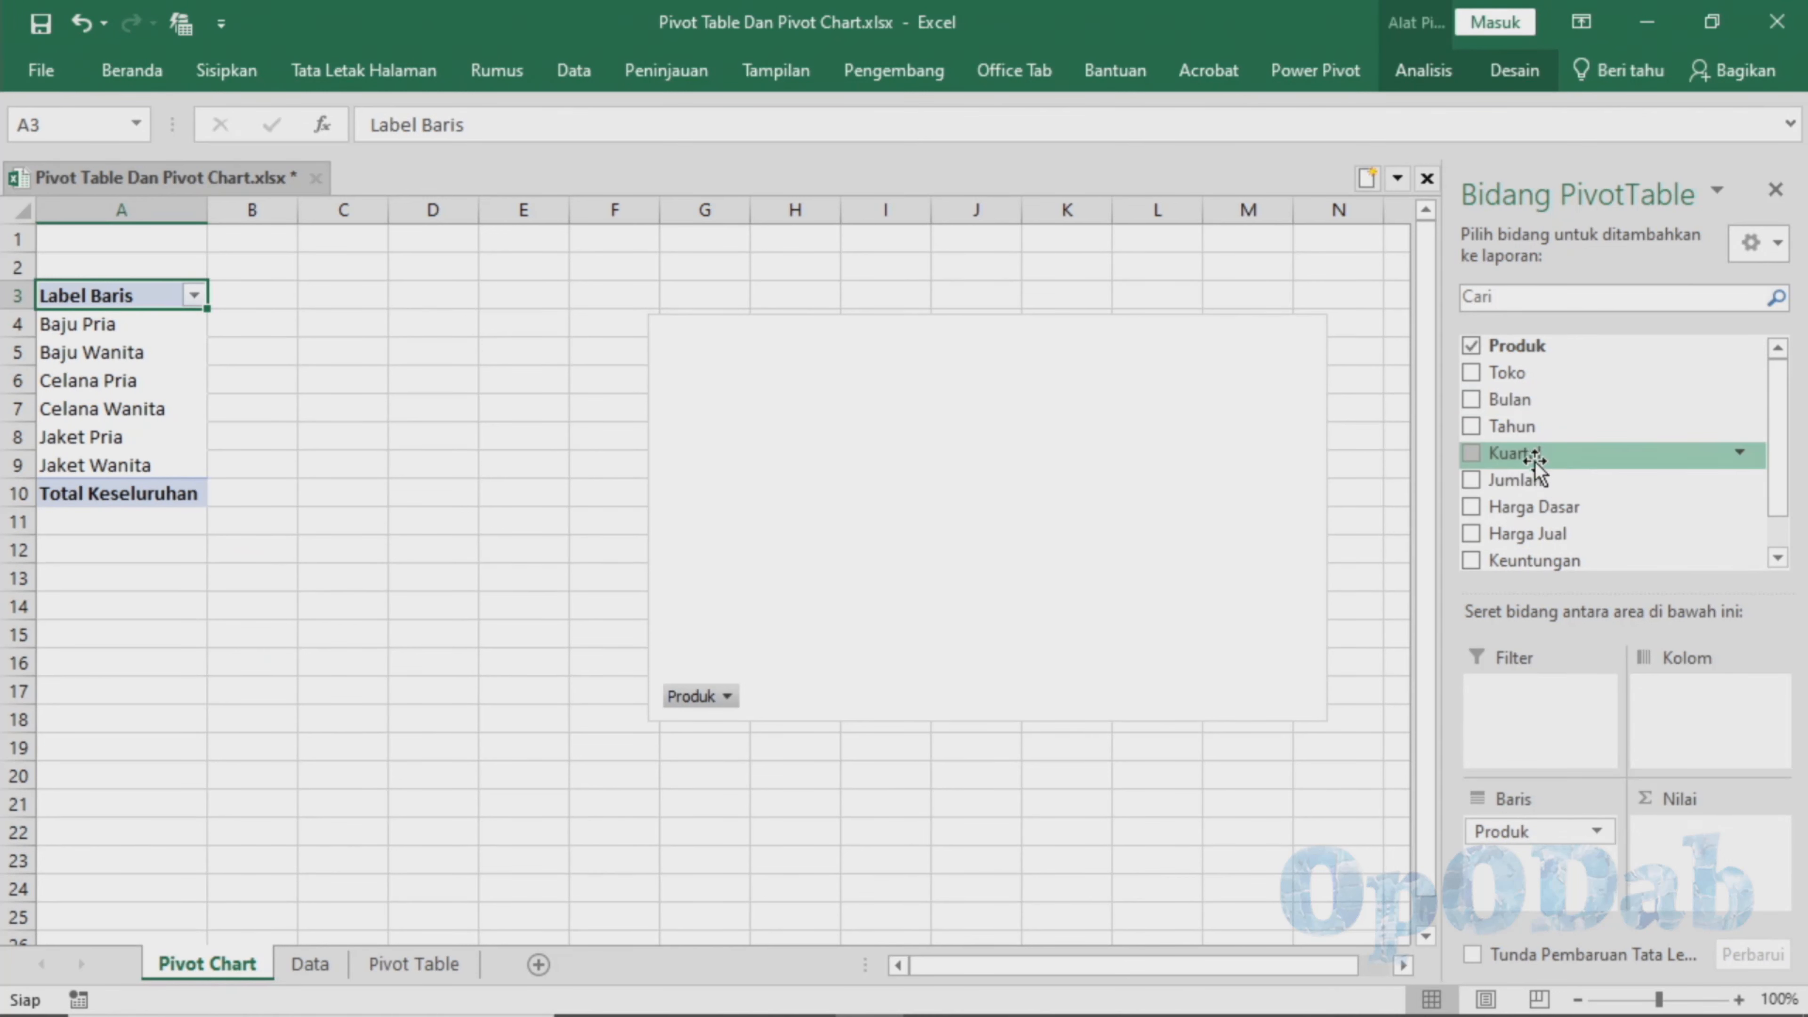
drag(1534, 463, 1530, 859)
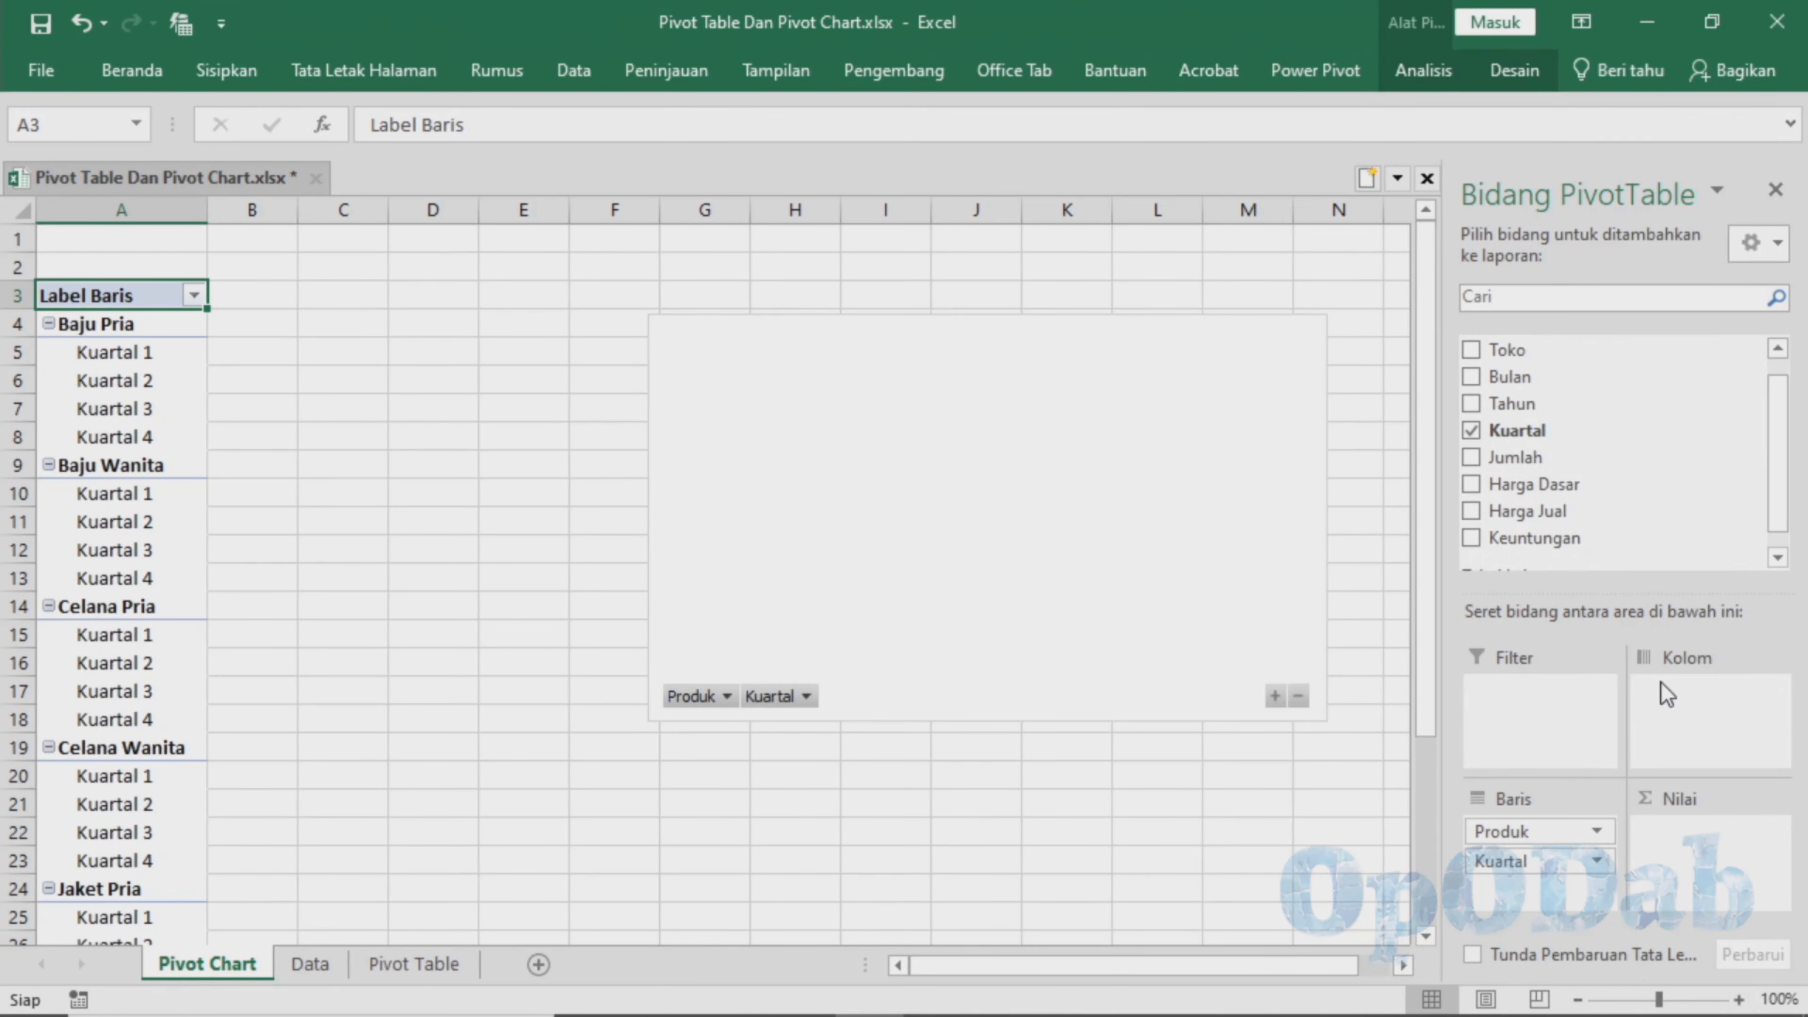
drag(1527, 403, 1676, 688)
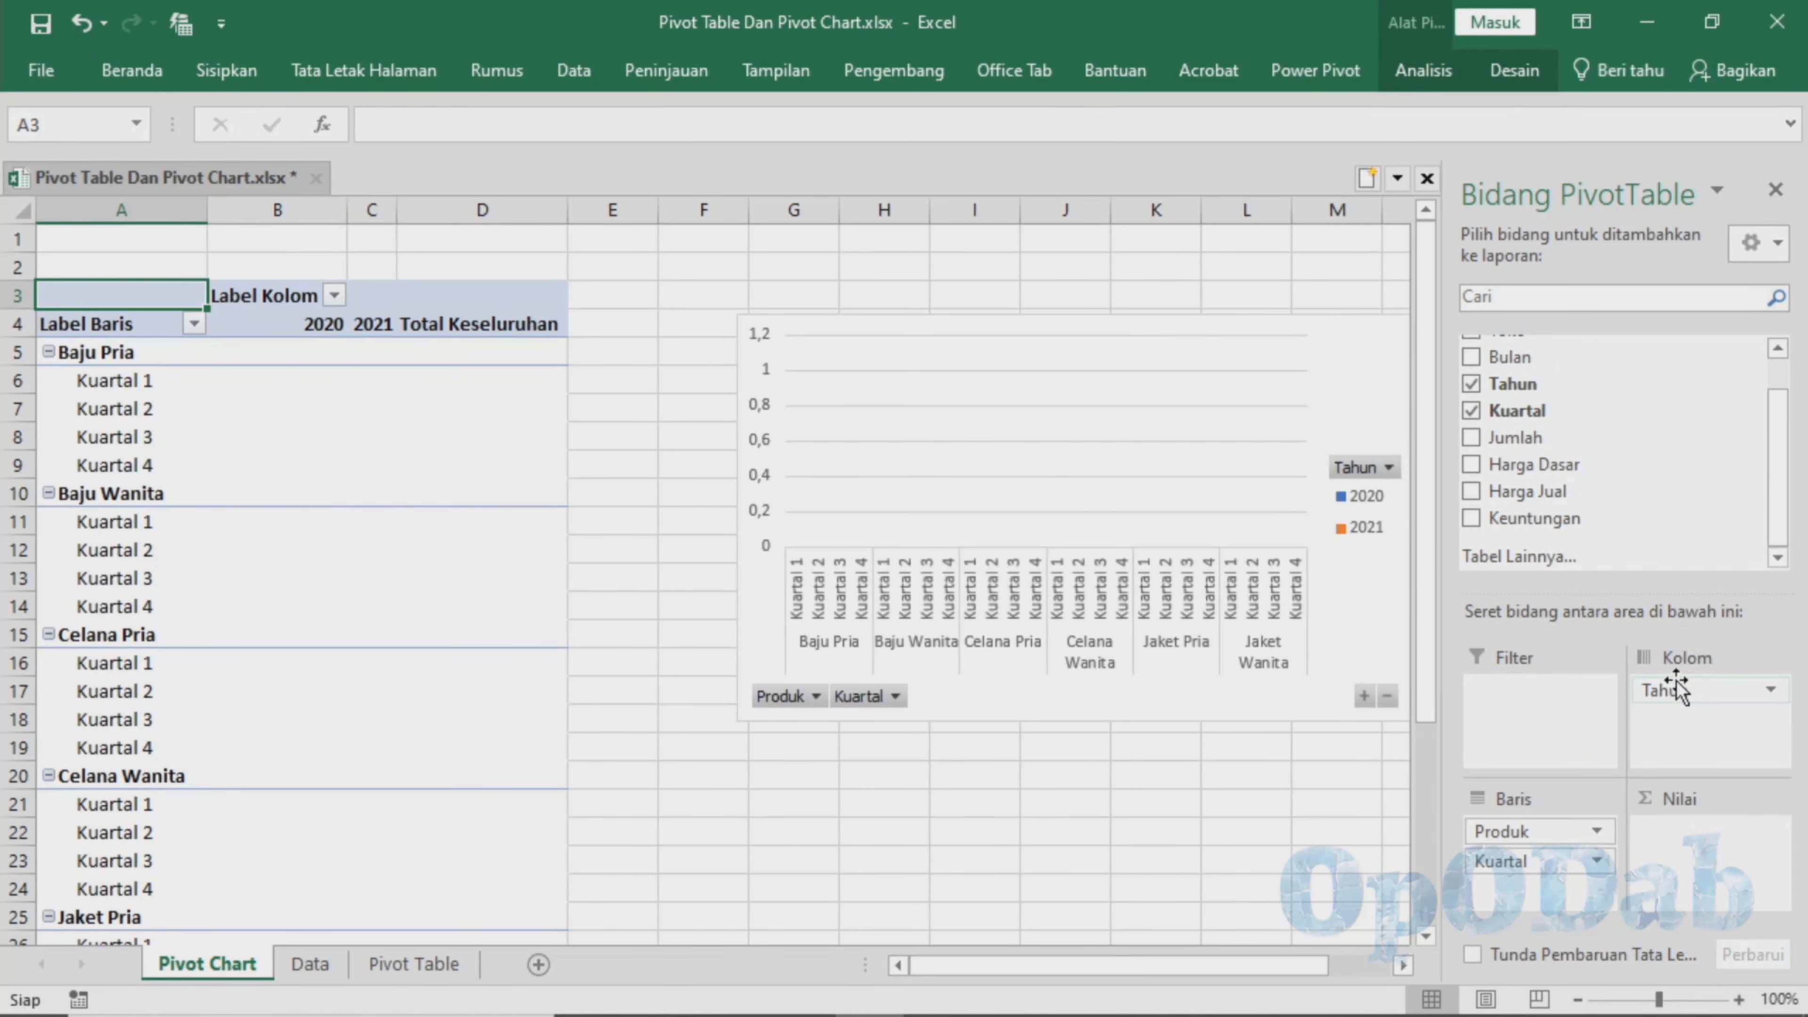
- Add Keuntungan as the summed value and Toko as the report filter of the pivot chart's PivotTable
drag(1523, 519, 1711, 830)
scroll(1637, 463, up, 2)
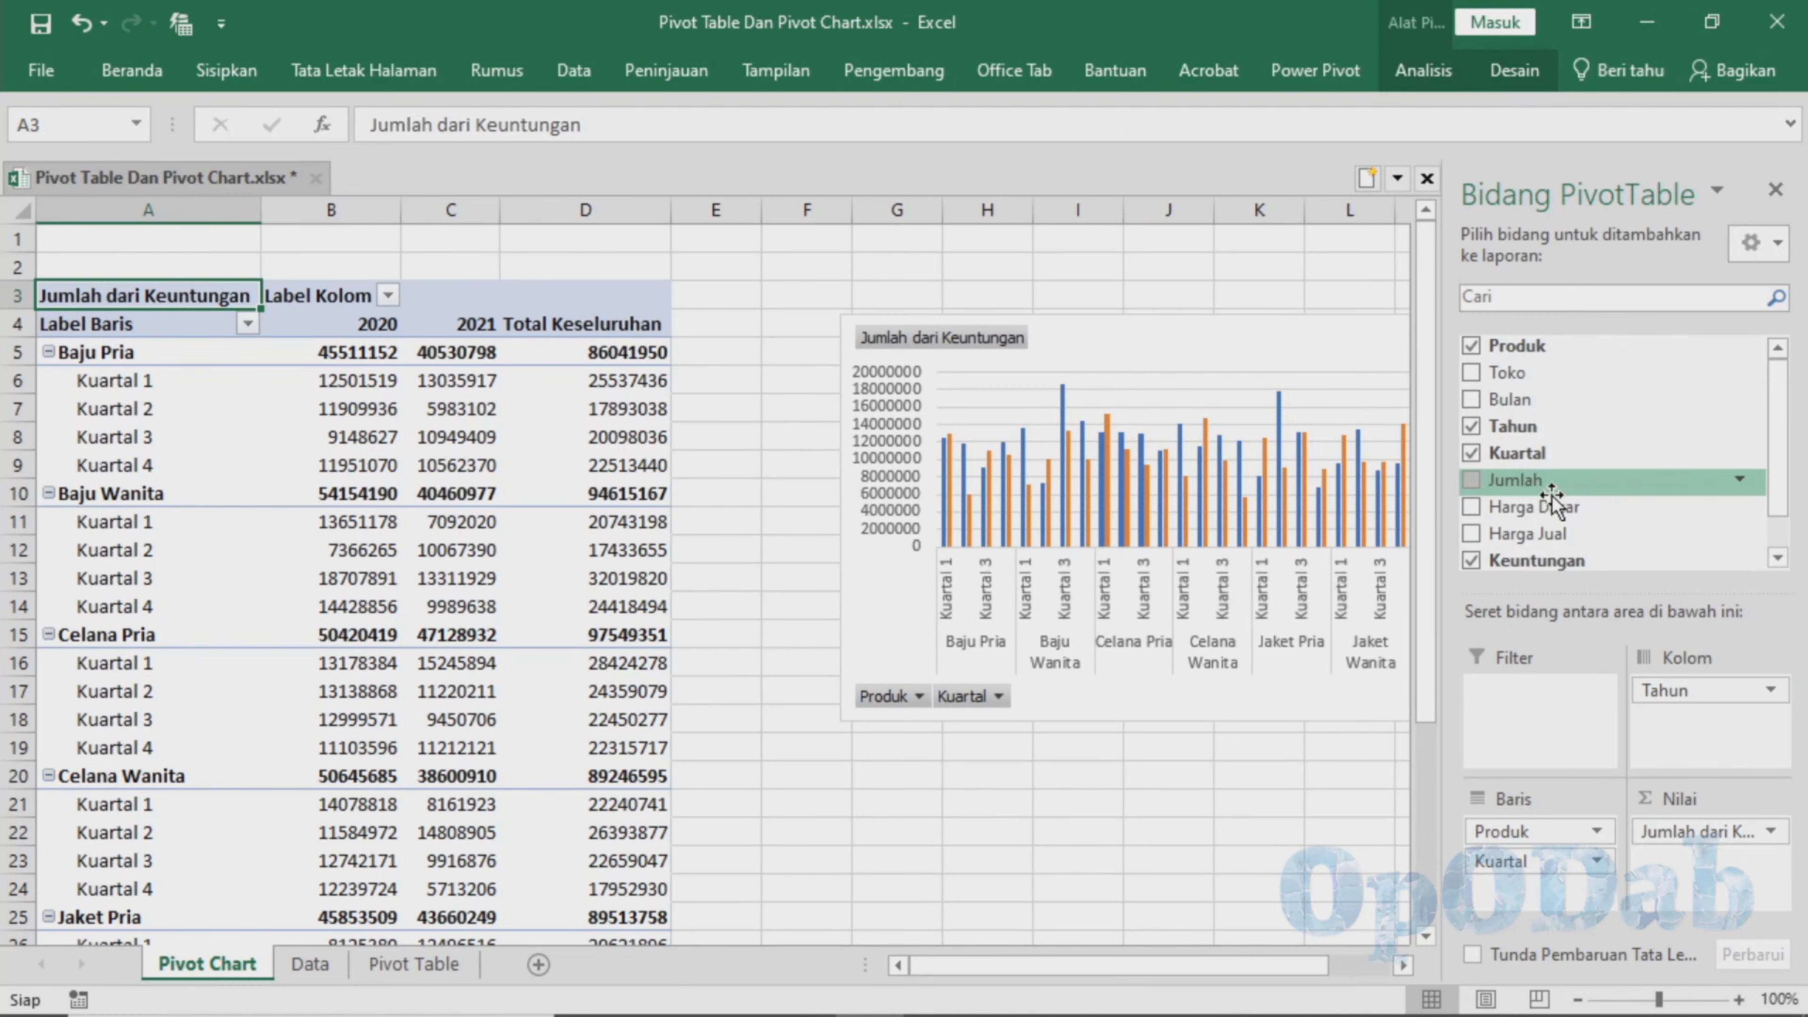
drag(1530, 372, 1505, 691)
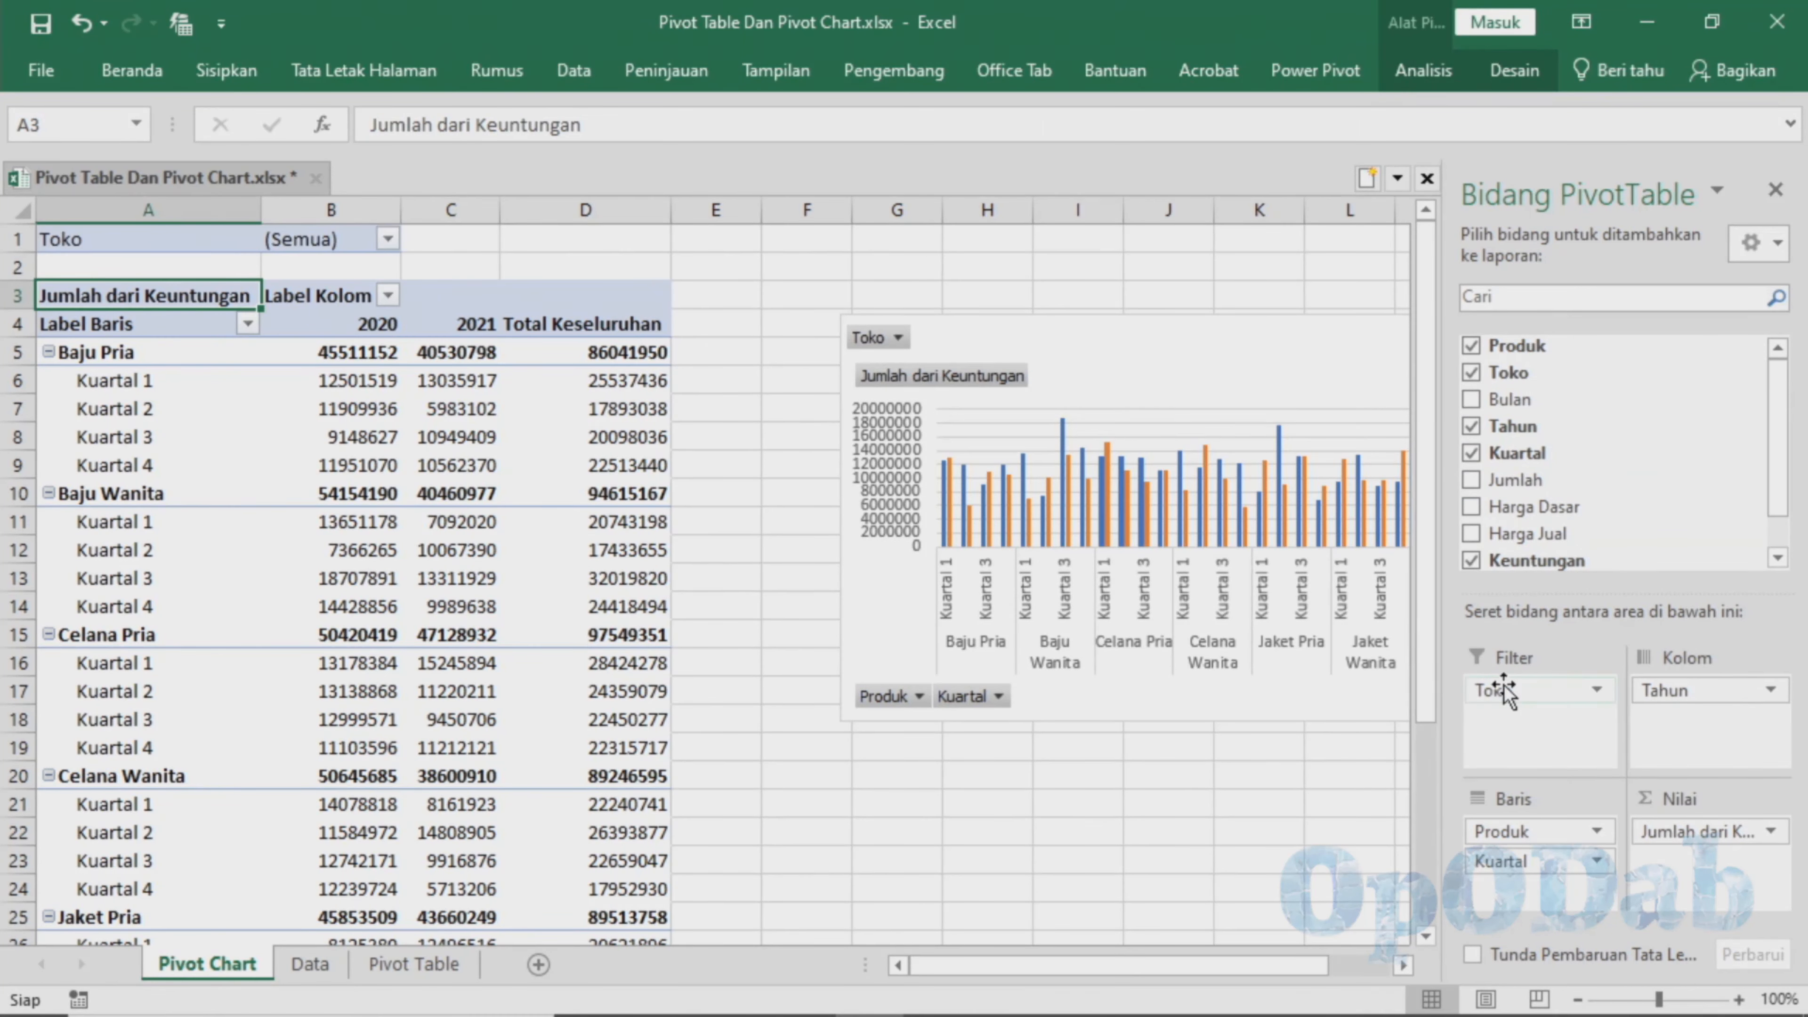
- Move the pivot chart next to the PivotTable, enlarge it to span about E3 to P23, and close the field list
drag(1239, 965, 1299, 965)
drag(897, 338, 743, 303)
drag(1001, 686, 1386, 881)
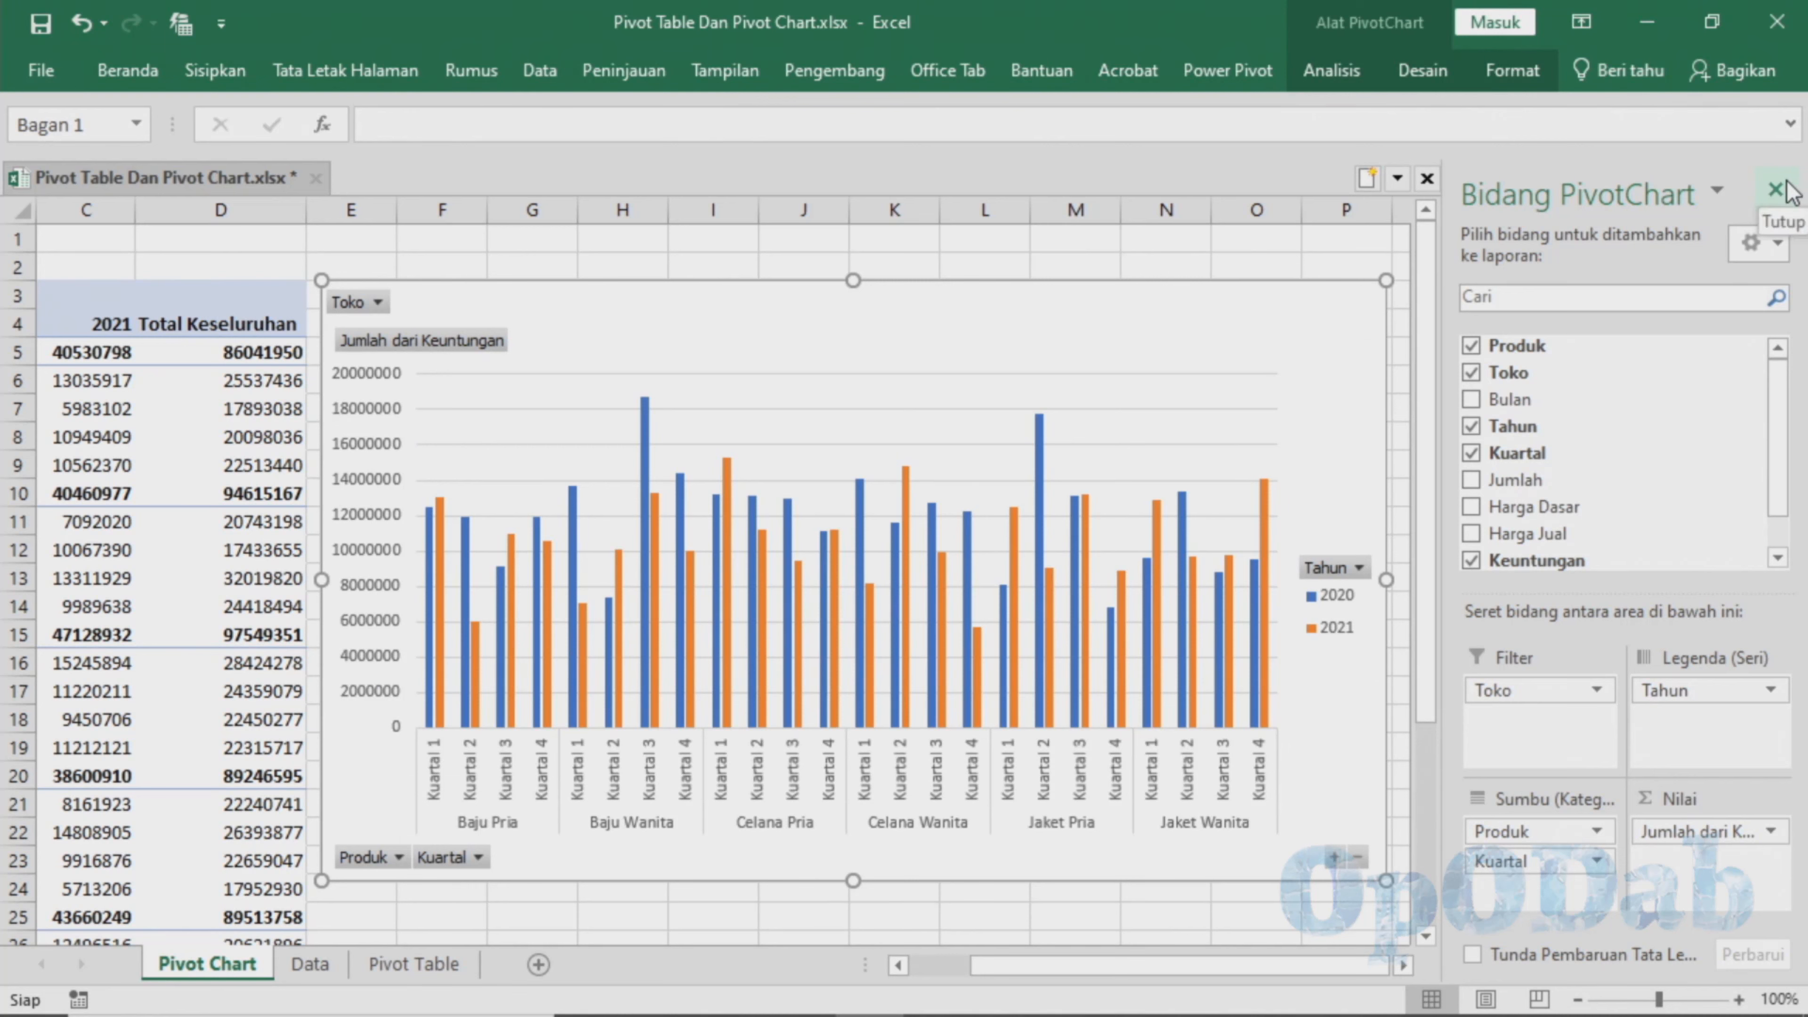
click(1776, 190)
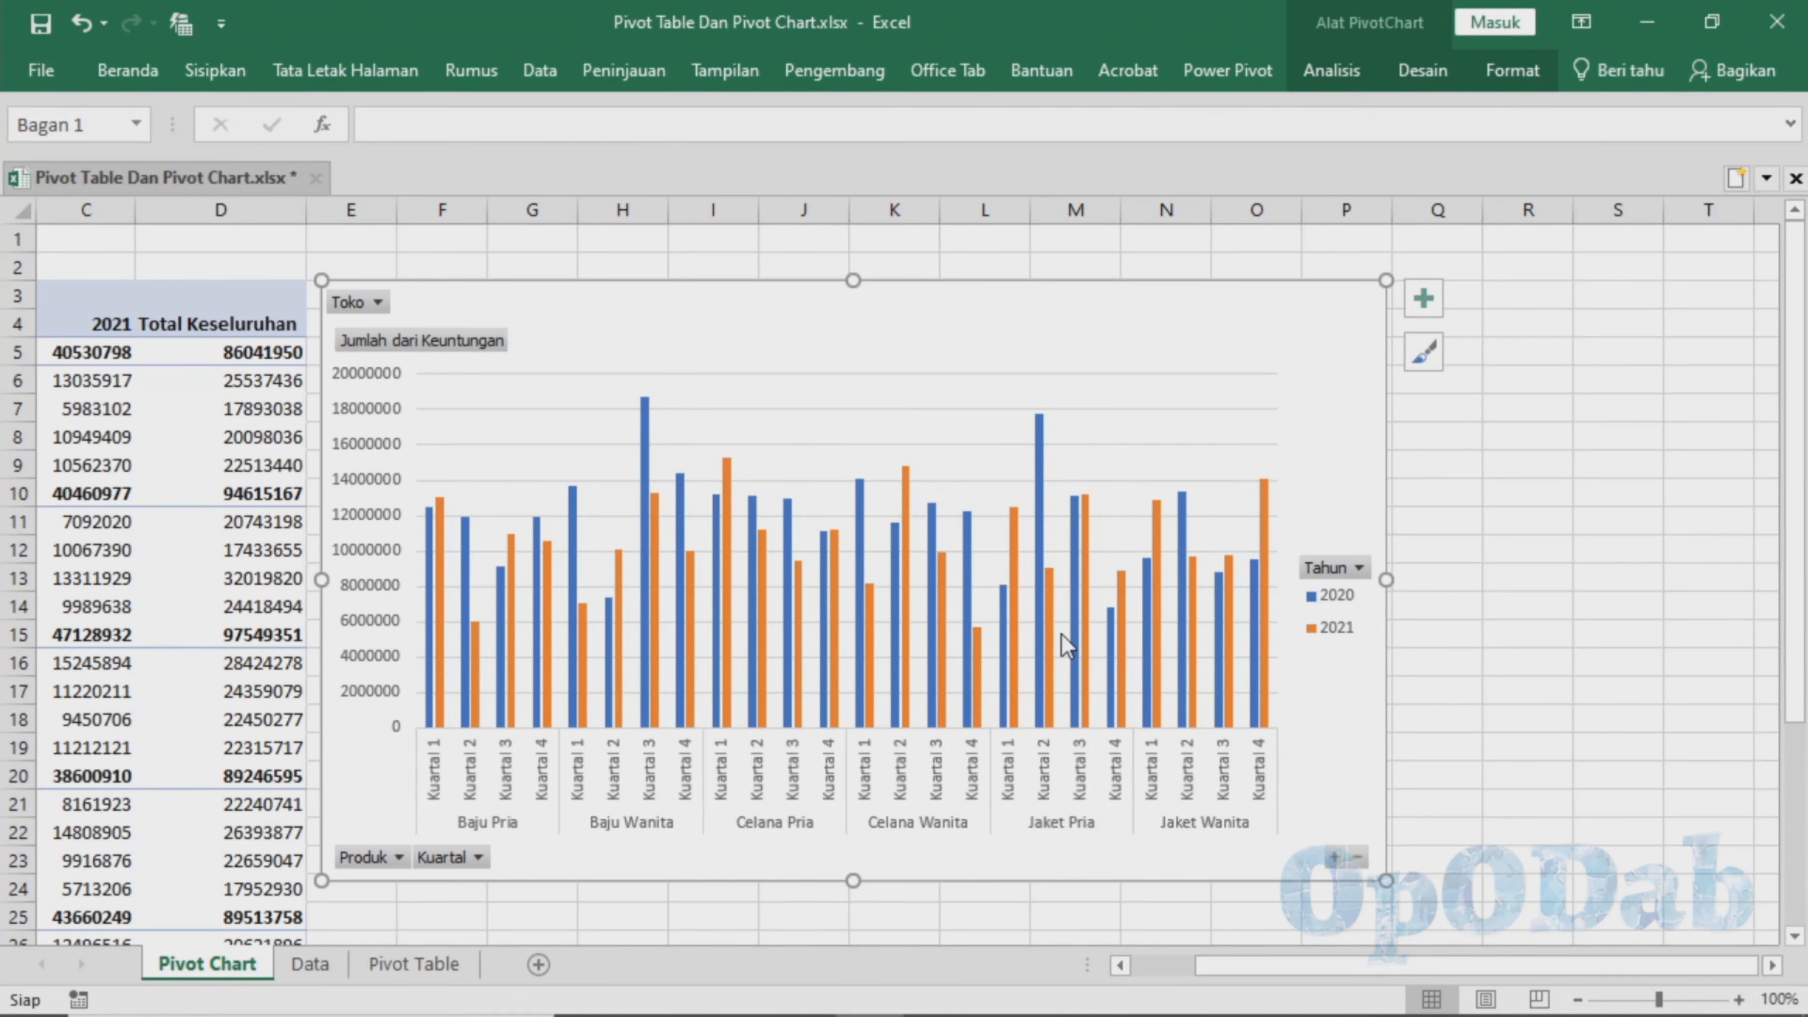
- Change the pivot chart's type to 100% stacked 3-D column (Kolom Bertumpuk100% 3-D)
right_click(887, 509)
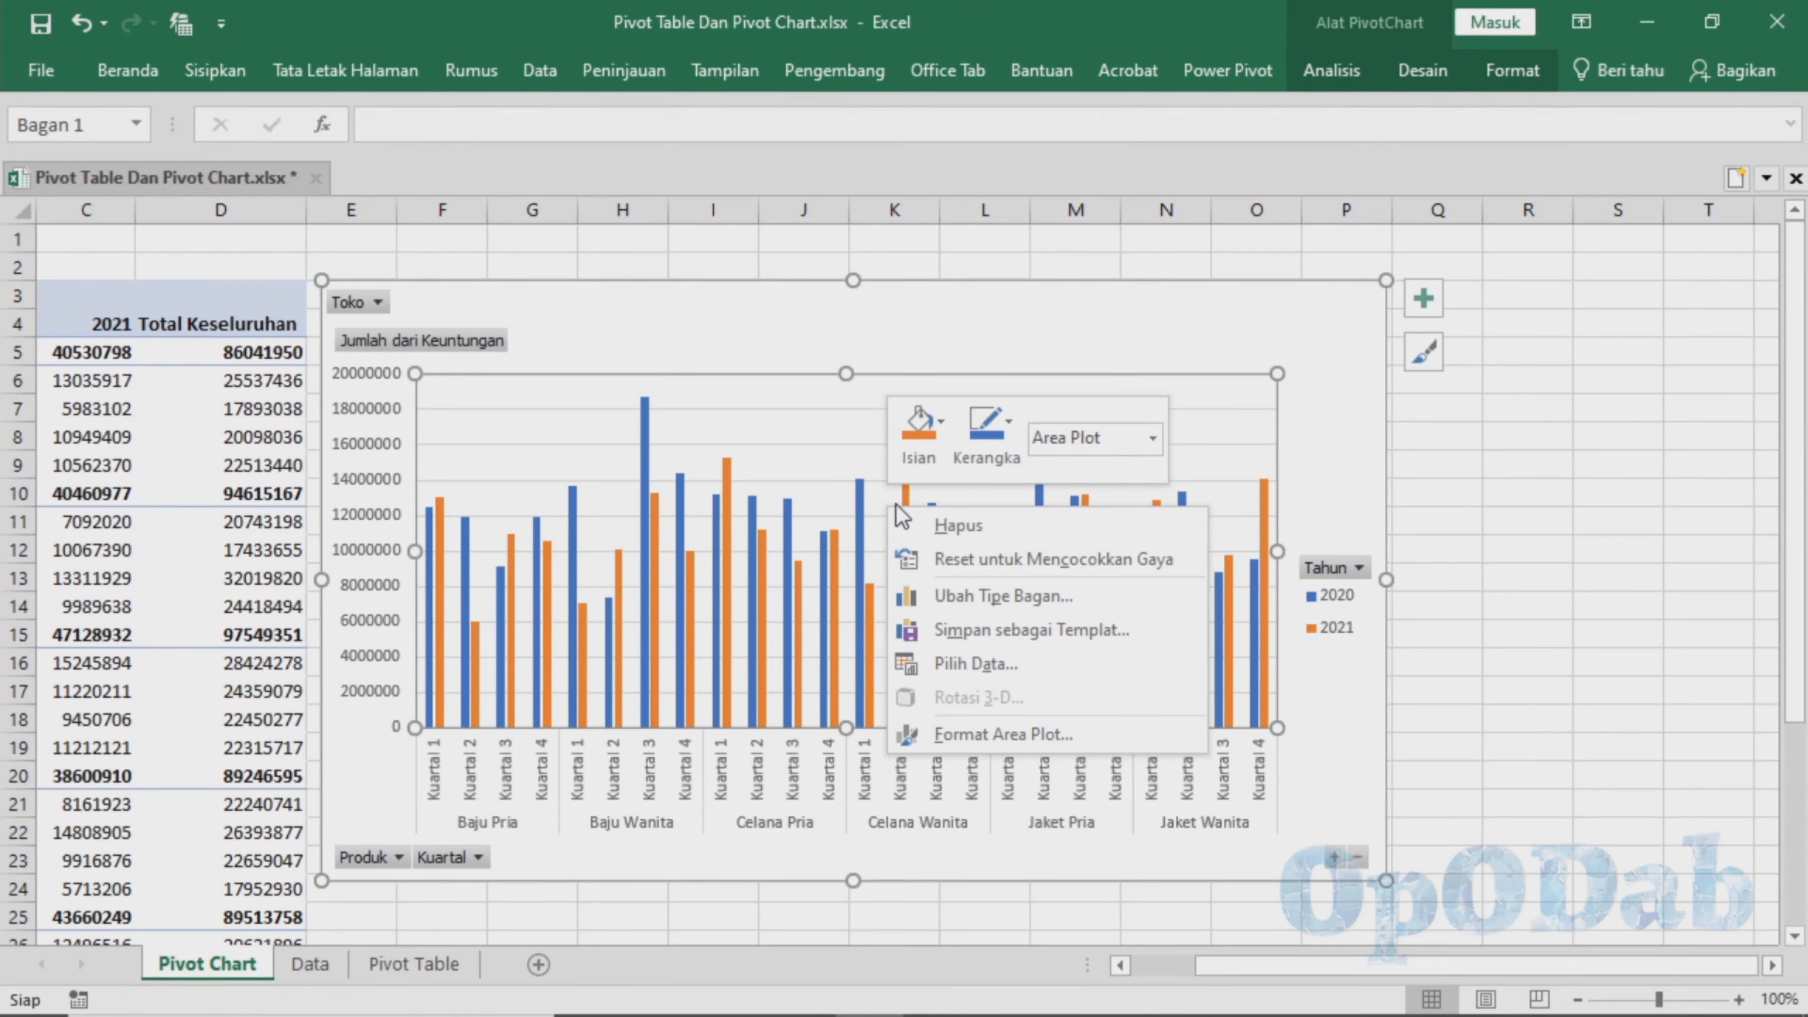
click(943, 605)
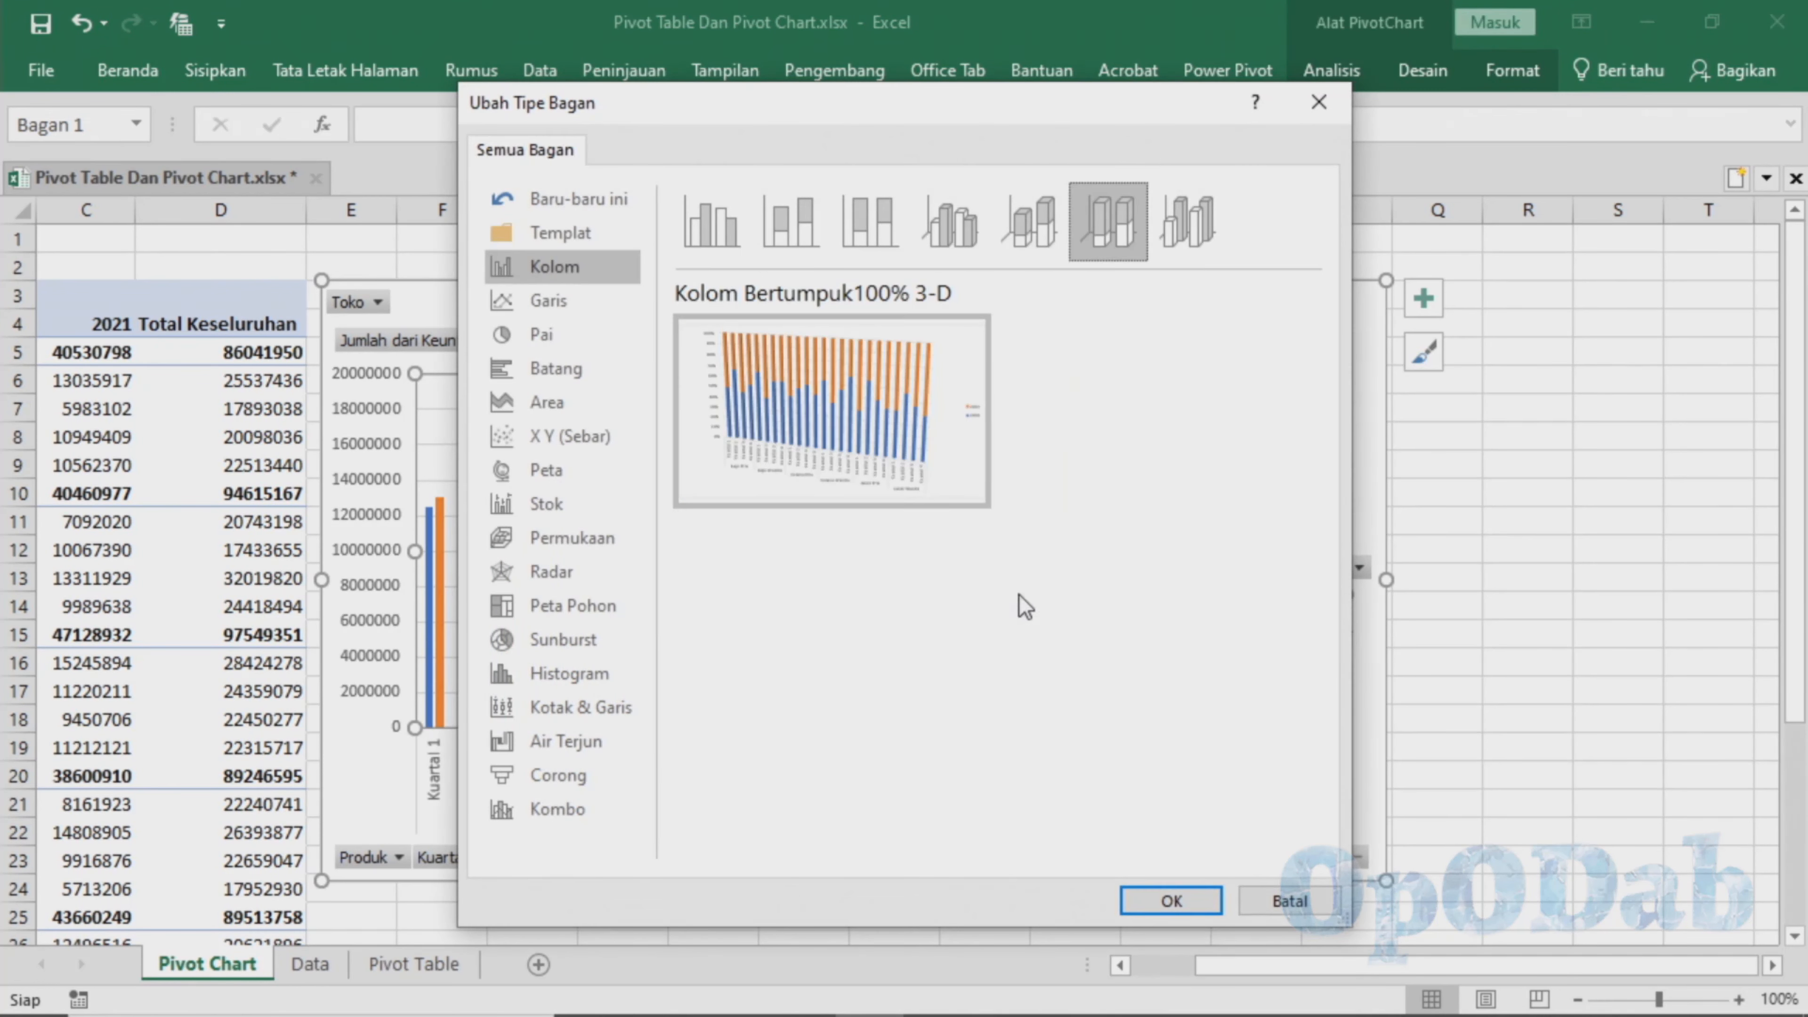
click(1167, 901)
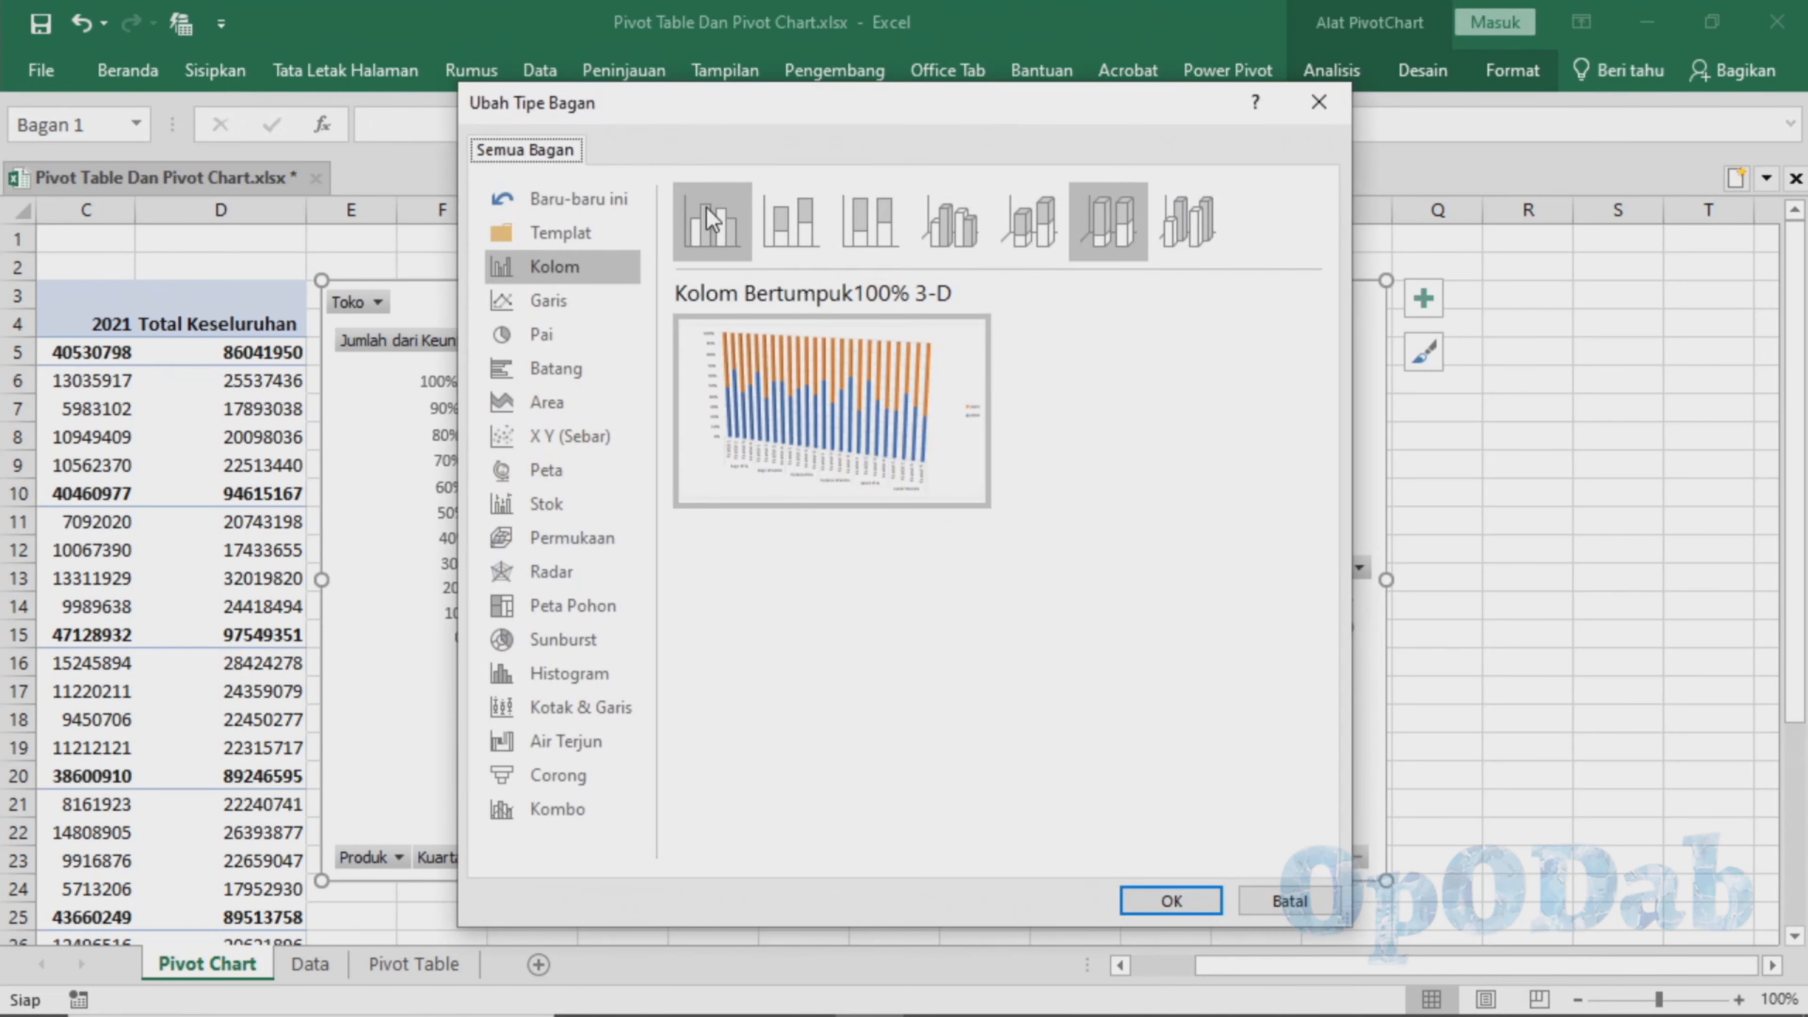
- Preview the clustered column type (Kolom Kluster), cancel the dialog, and undo the last chart type change
click(712, 220)
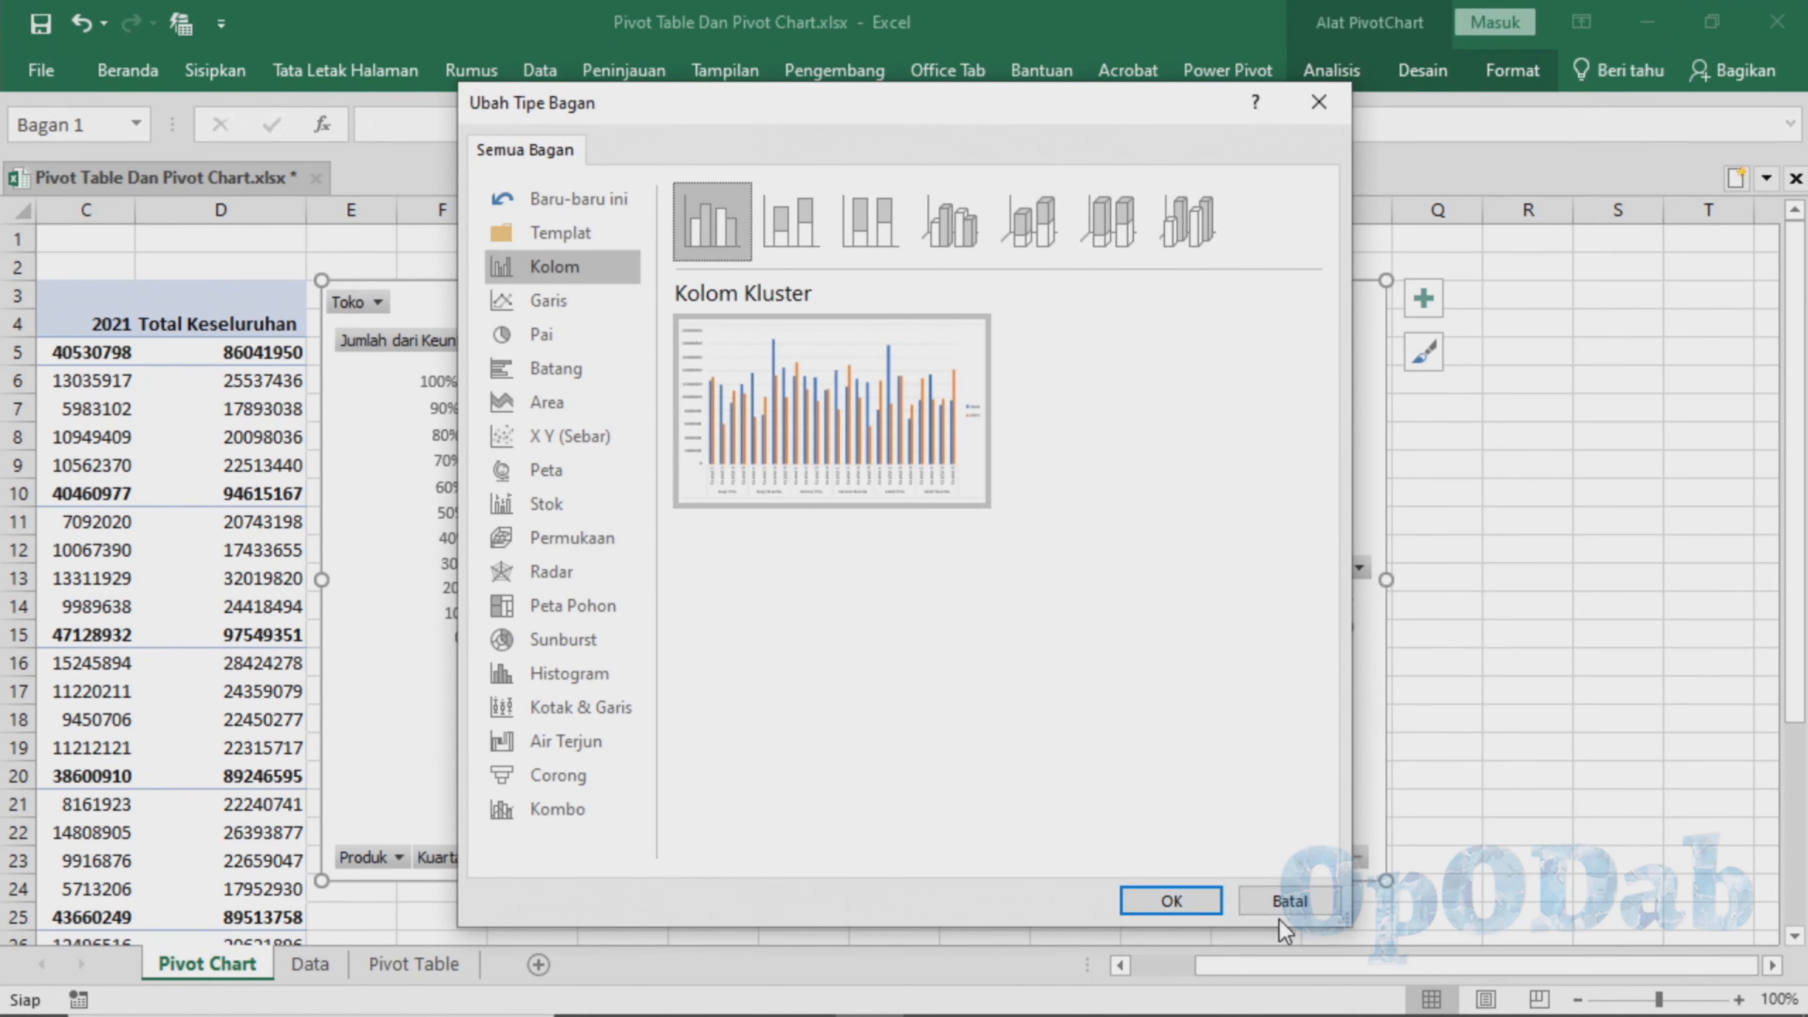
click(1285, 904)
key(ctrl+z)
- Apply the second chart style, with vertical data labels and uppercase category names, to the pivot chart
right_click(1239, 646)
click(1424, 352)
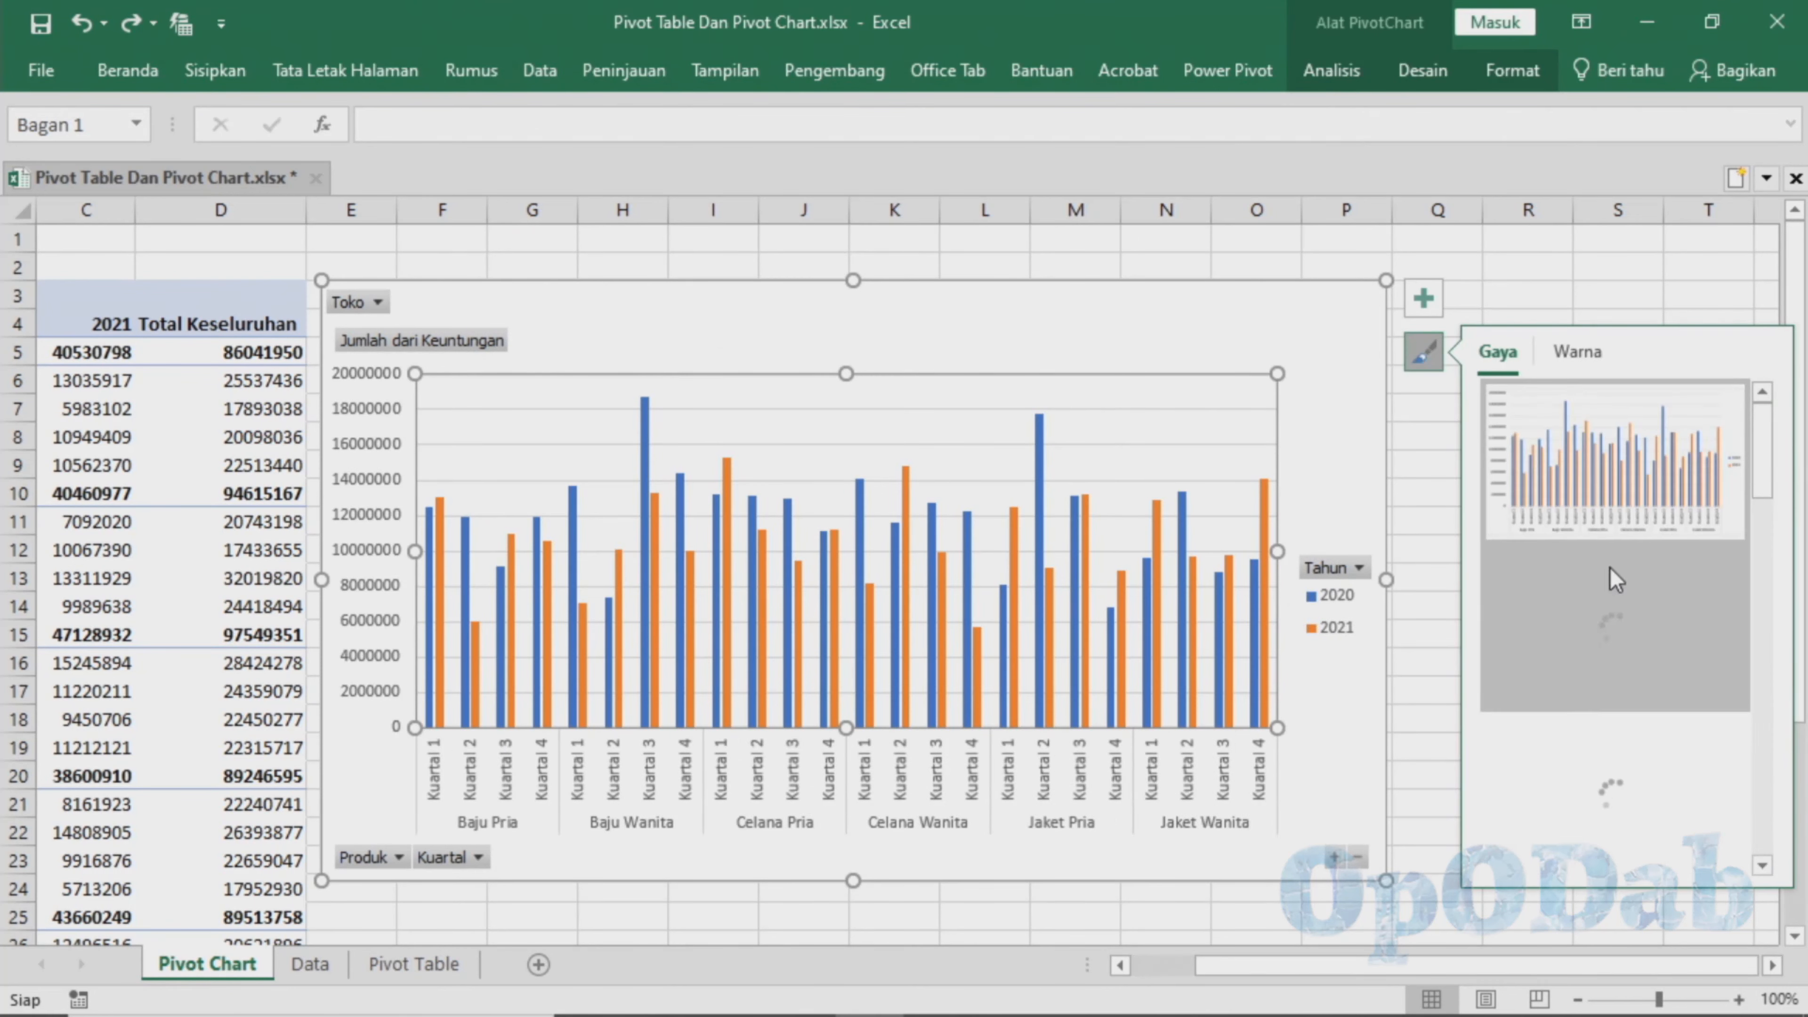
click(1570, 656)
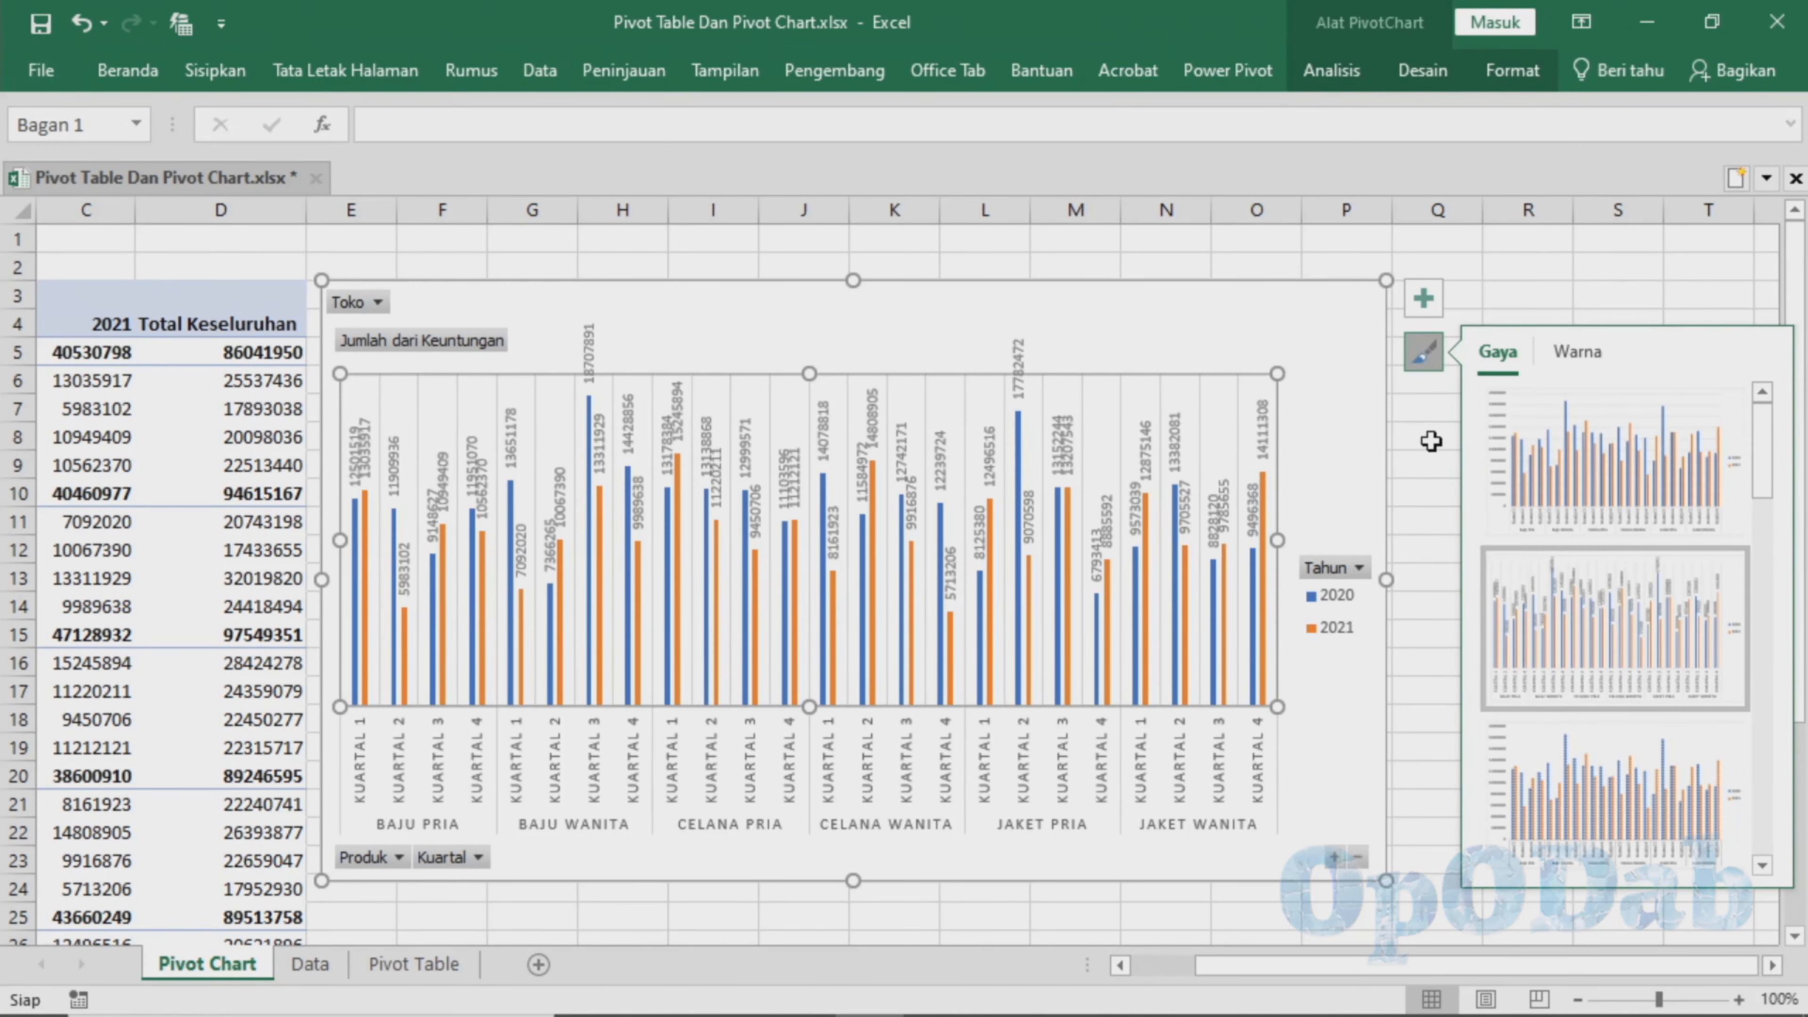
- Close the chart style choices and widen the pivot chart so its right edge reaches column S
click(1452, 524)
click(1370, 663)
drag(1386, 580, 1648, 564)
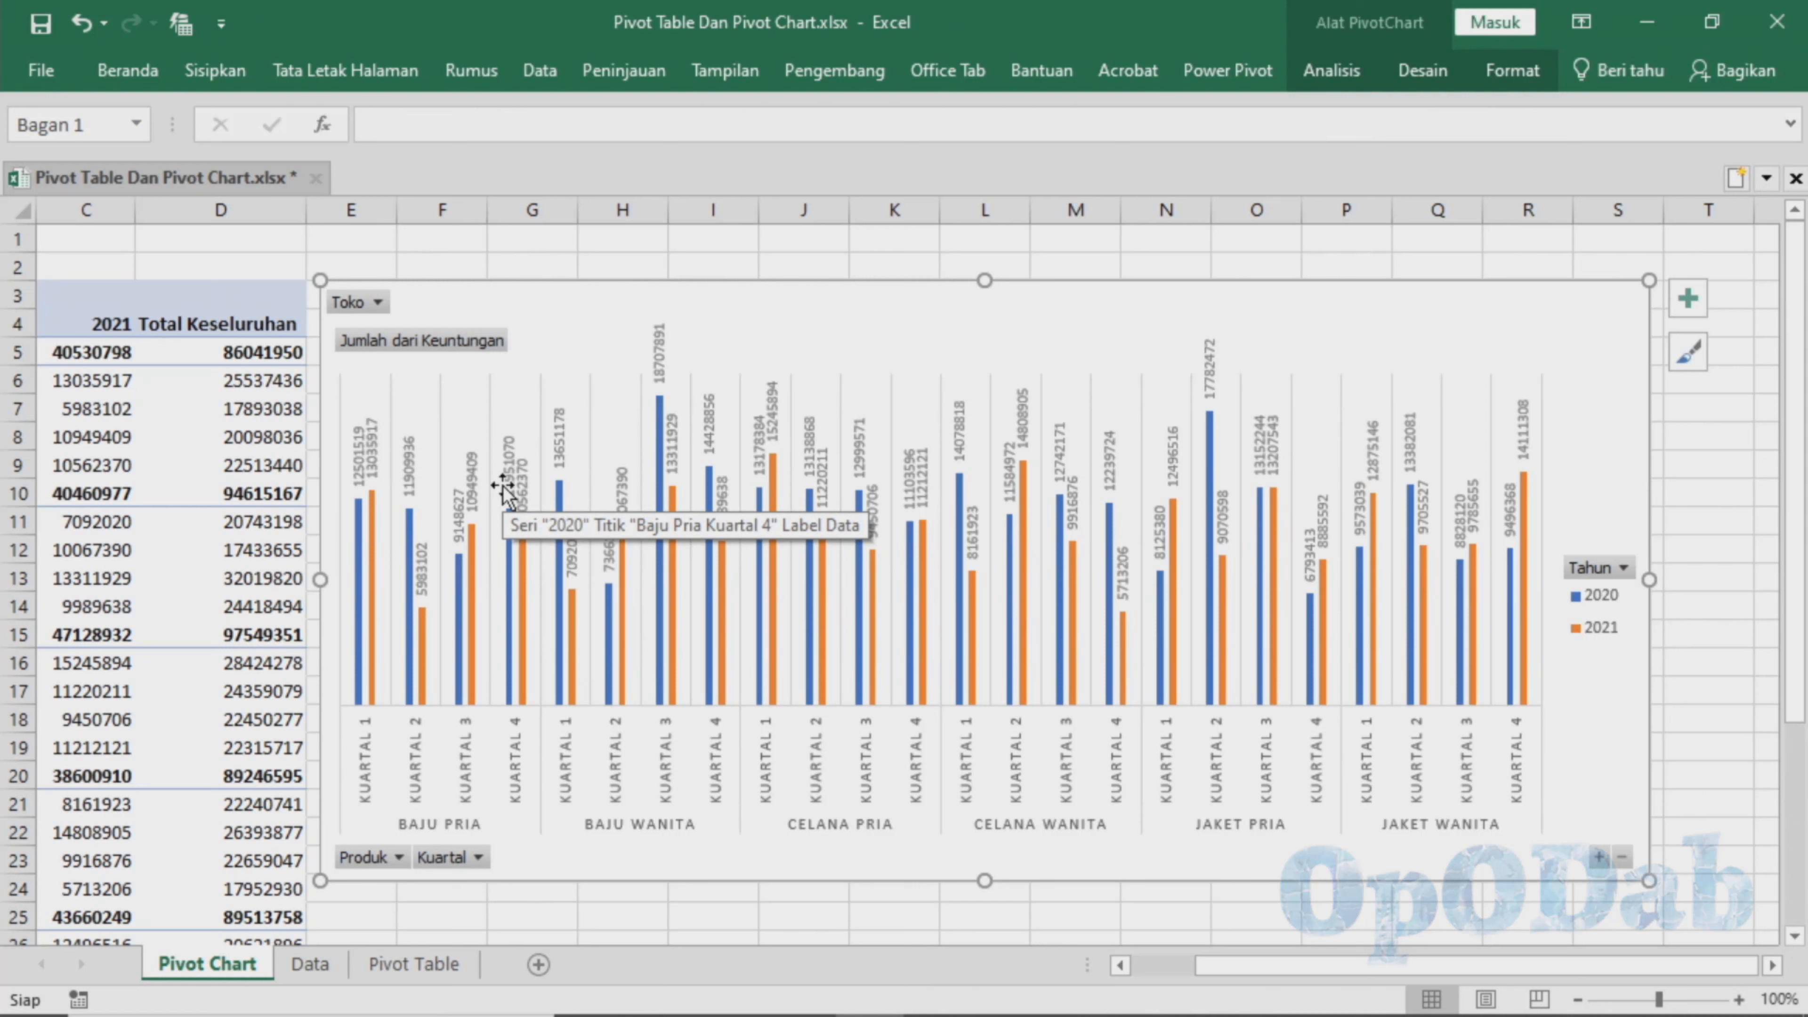
- Filter the pivot chart's Toko field to Toko 1
click(371, 305)
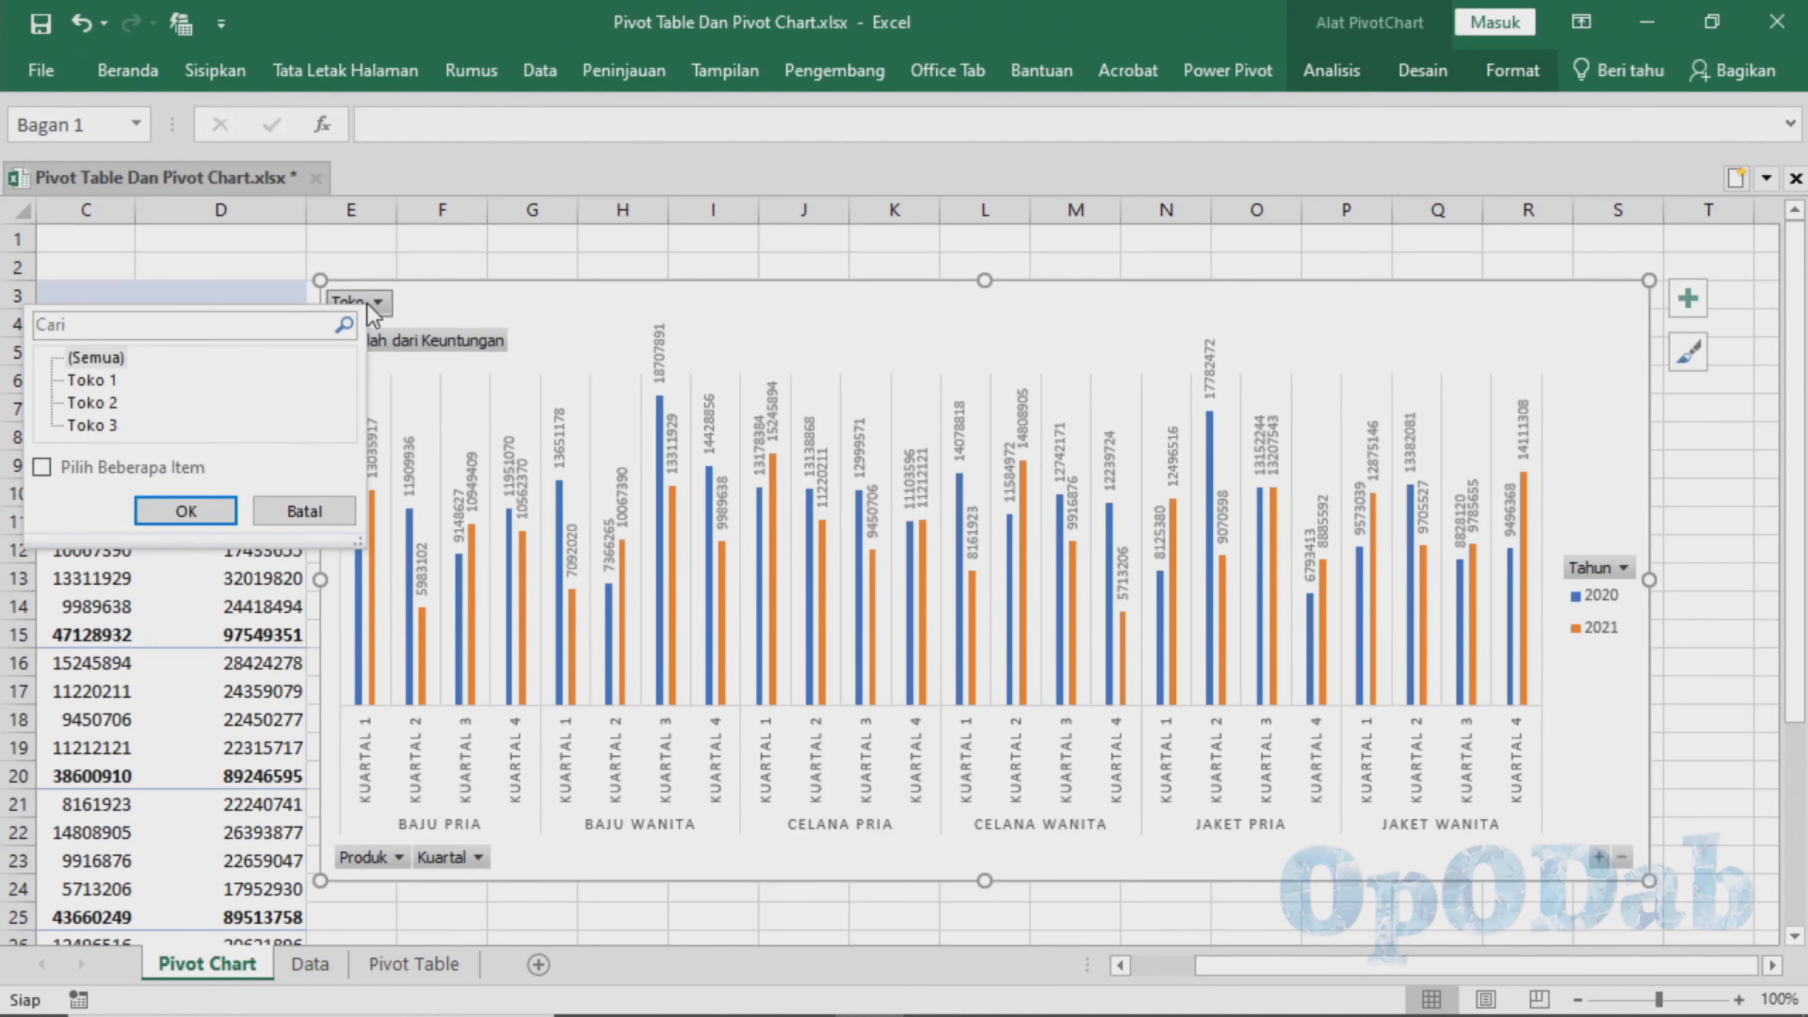
click(91, 380)
click(186, 511)
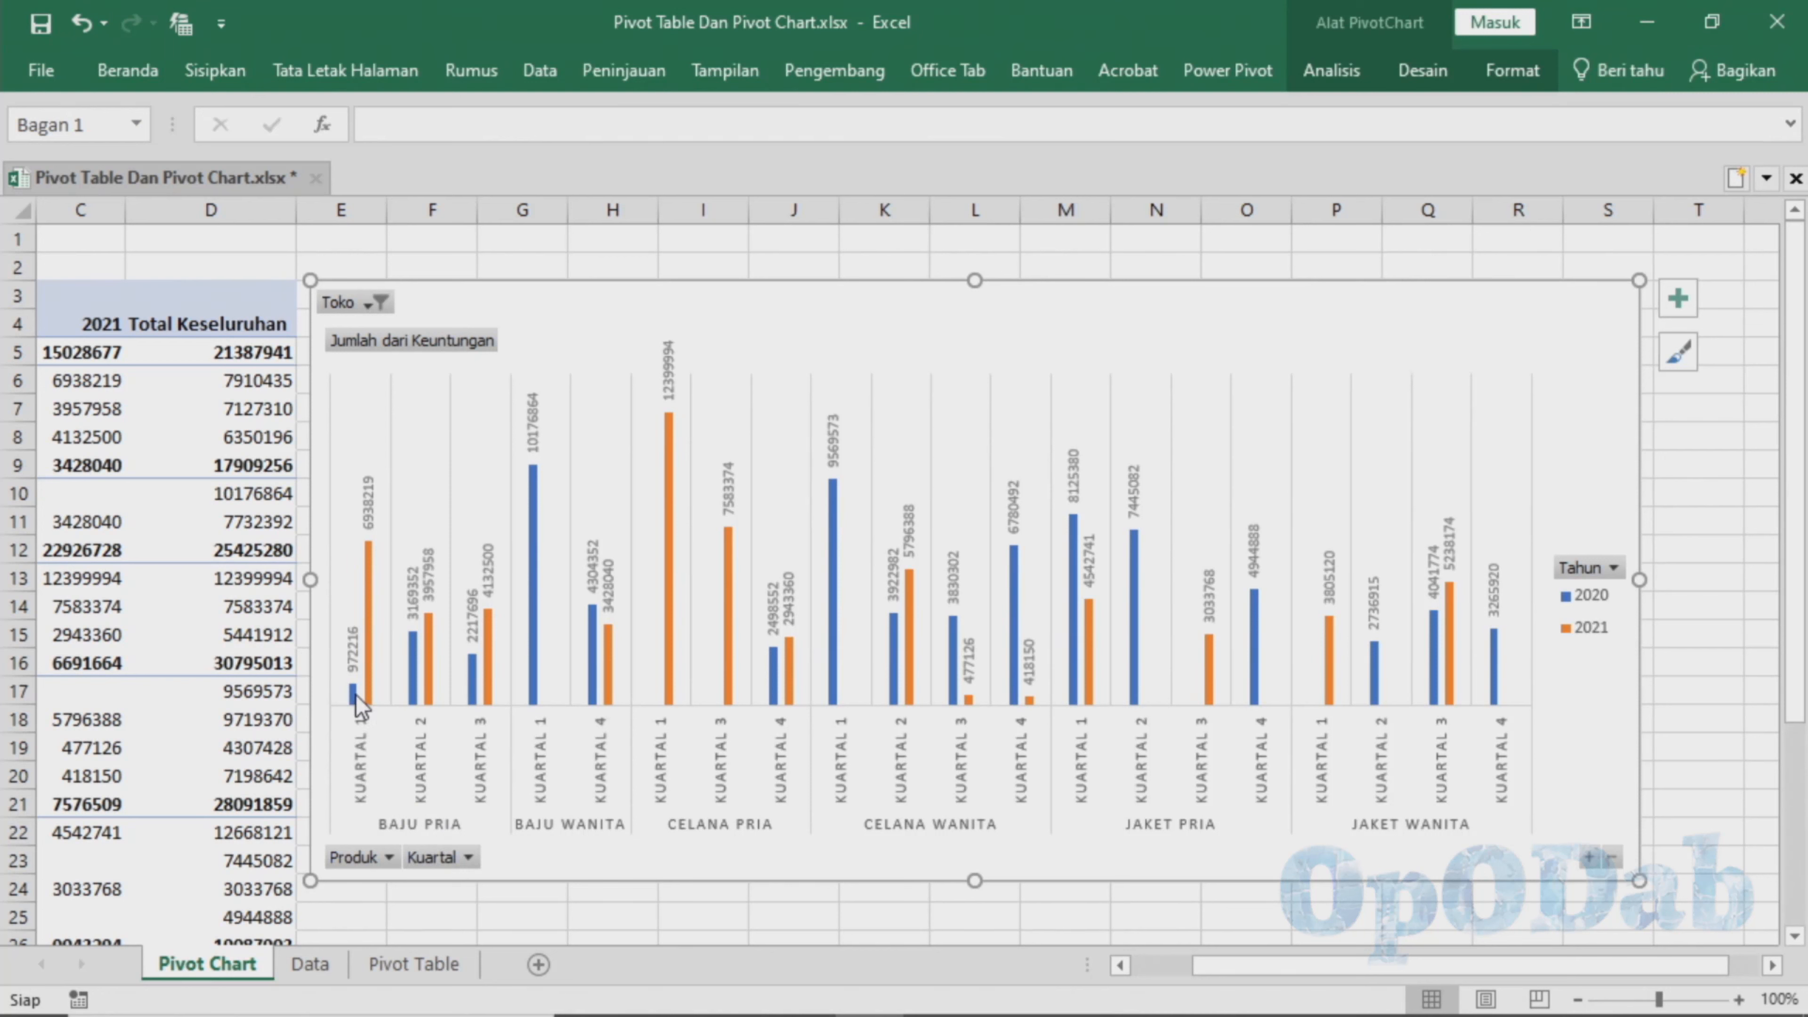
- Filter the pivot chart's Tahun field so only 2020 is included
mouse_move(354, 700)
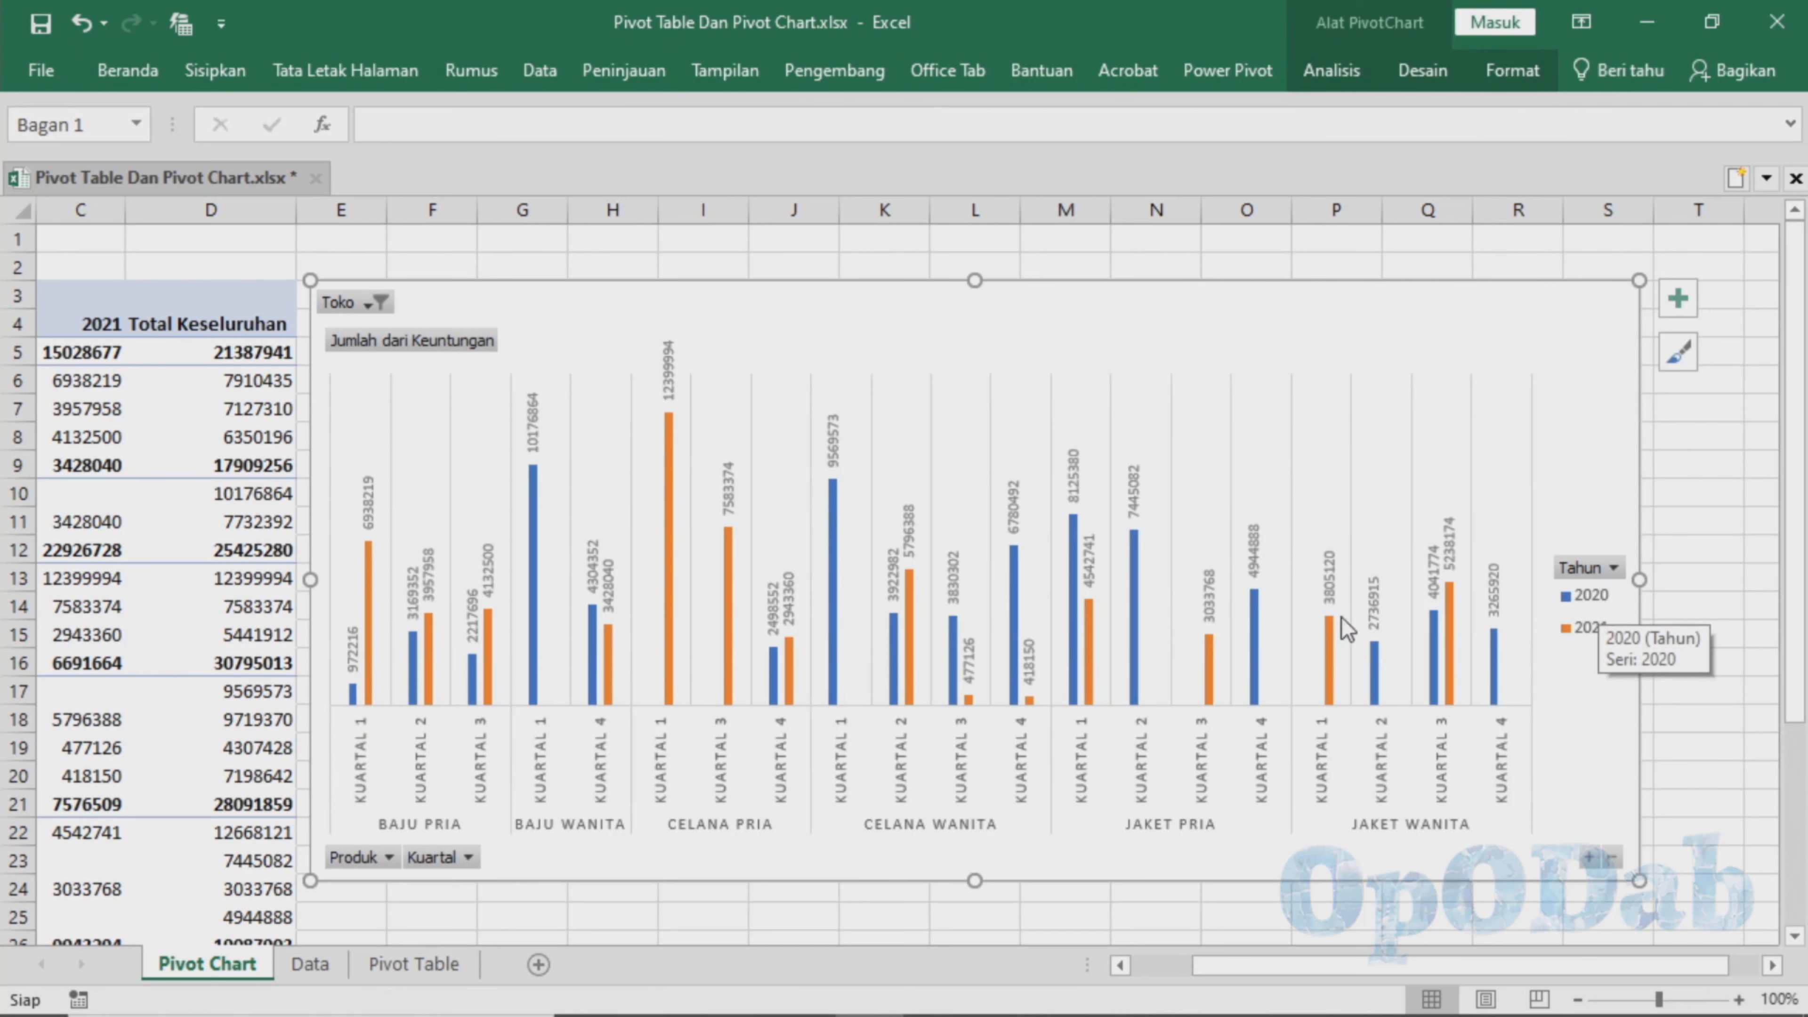
click(1613, 568)
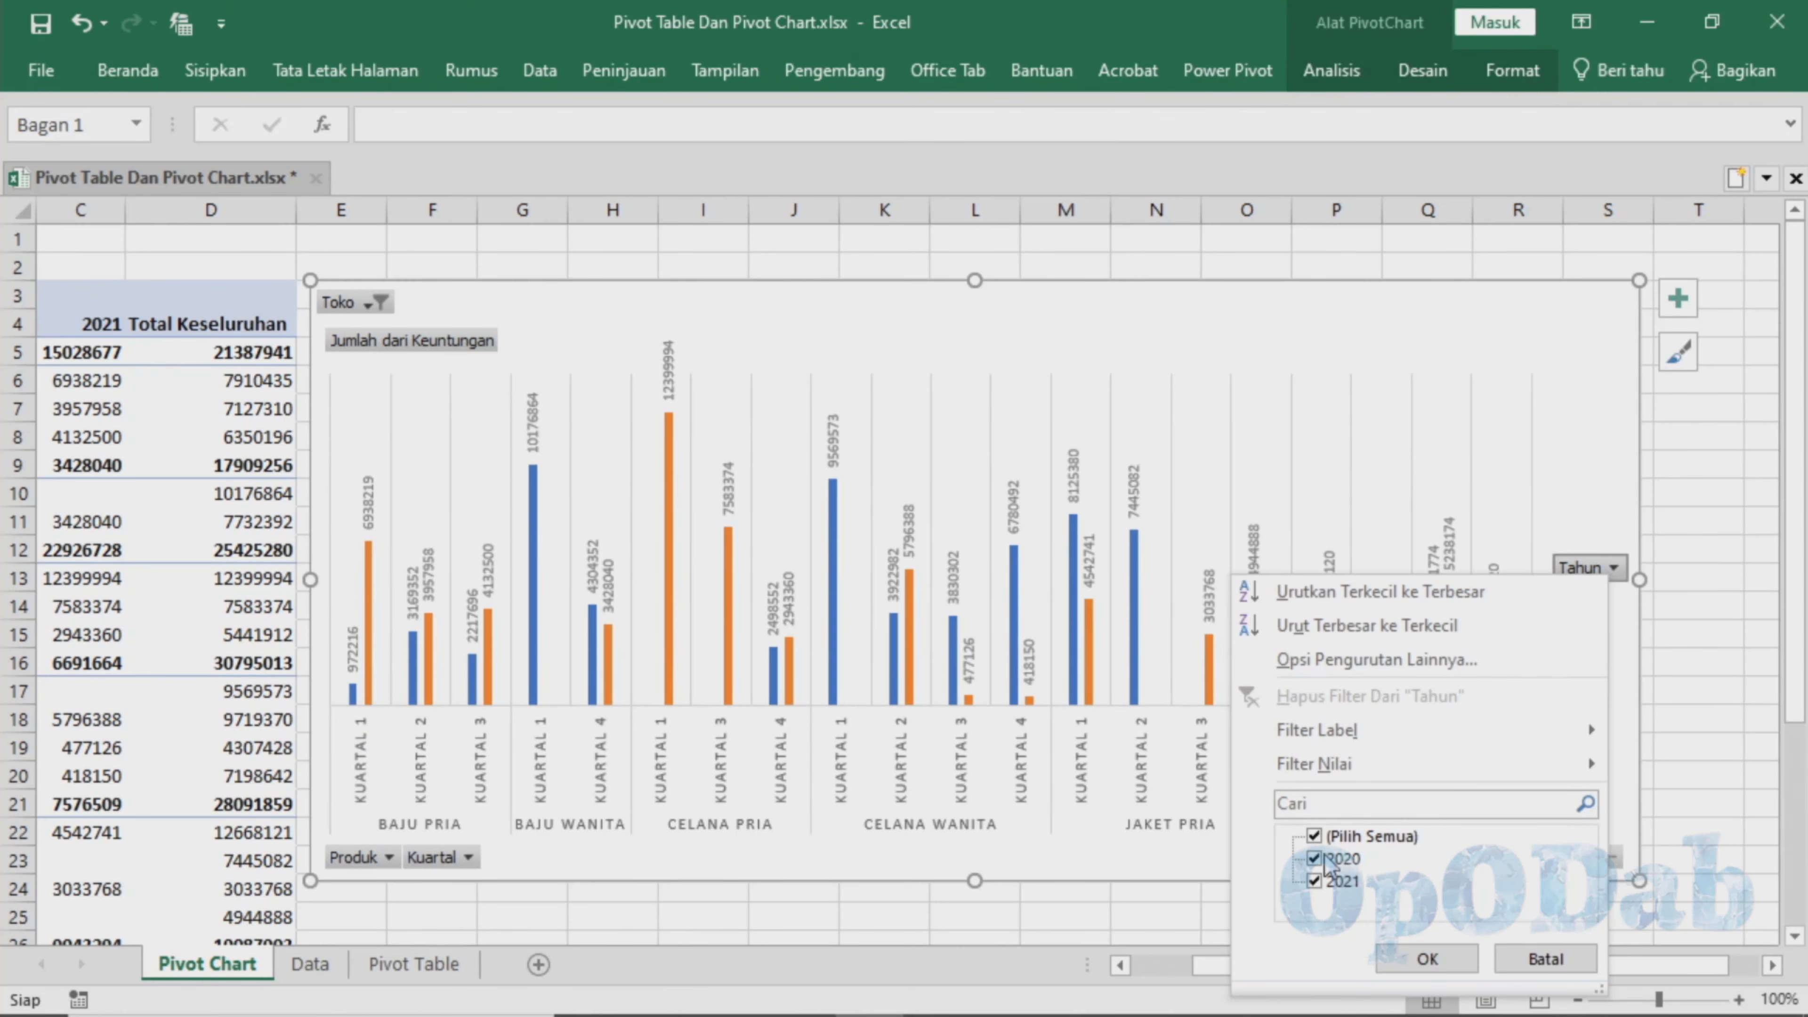
click(1314, 837)
click(1314, 858)
click(1409, 961)
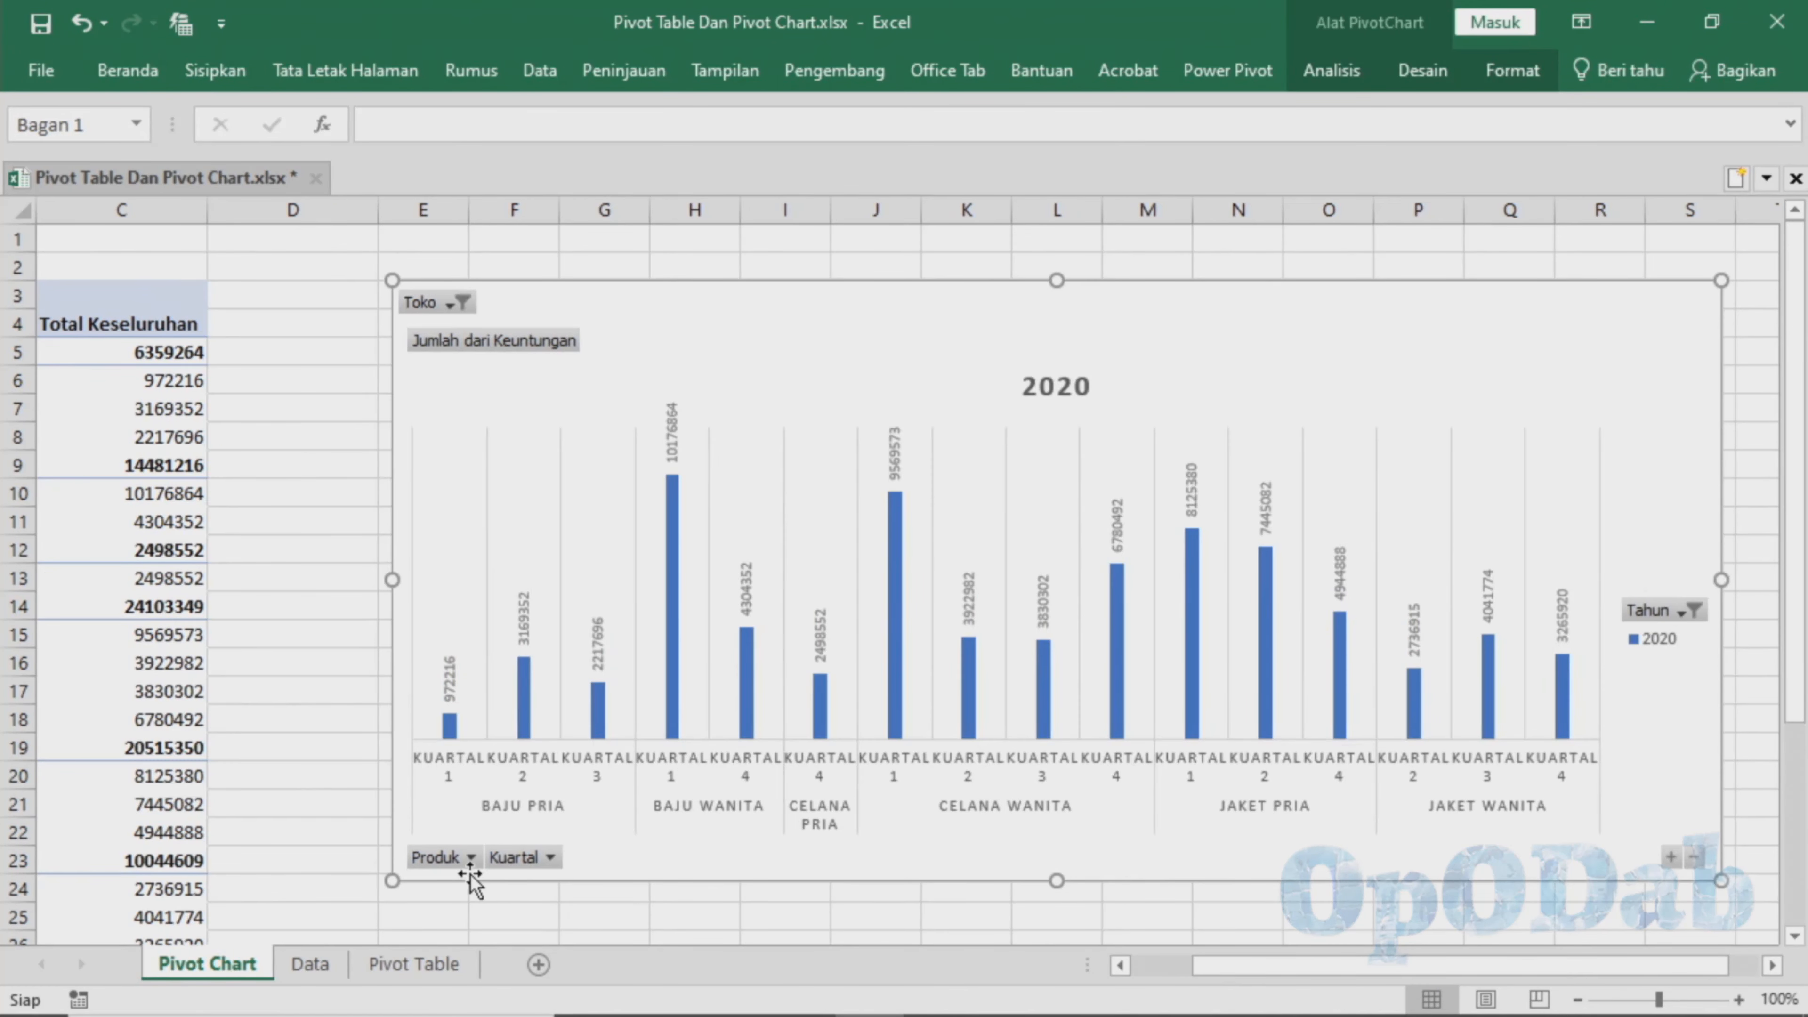
- Filter the pivot chart's Produk field so only Baju Pria is included
click(473, 857)
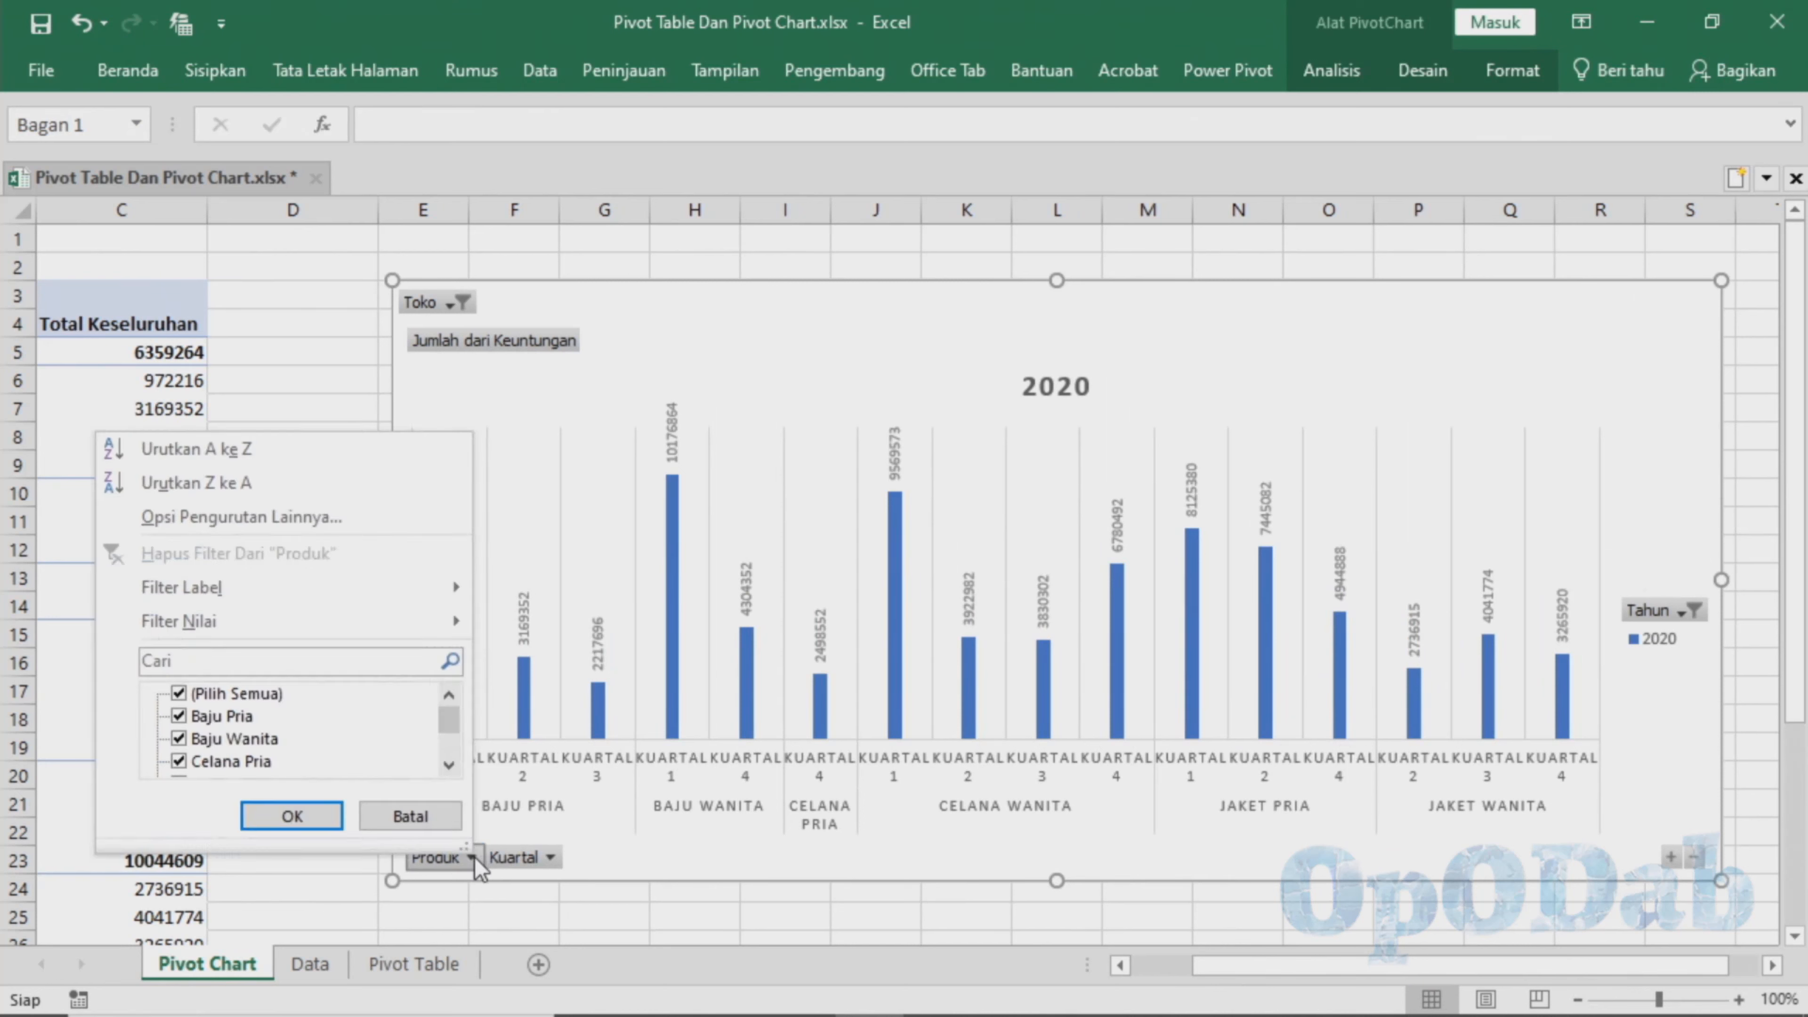
scroll(187, 742, down, 1)
scroll(187, 742, up, 1)
click(180, 717)
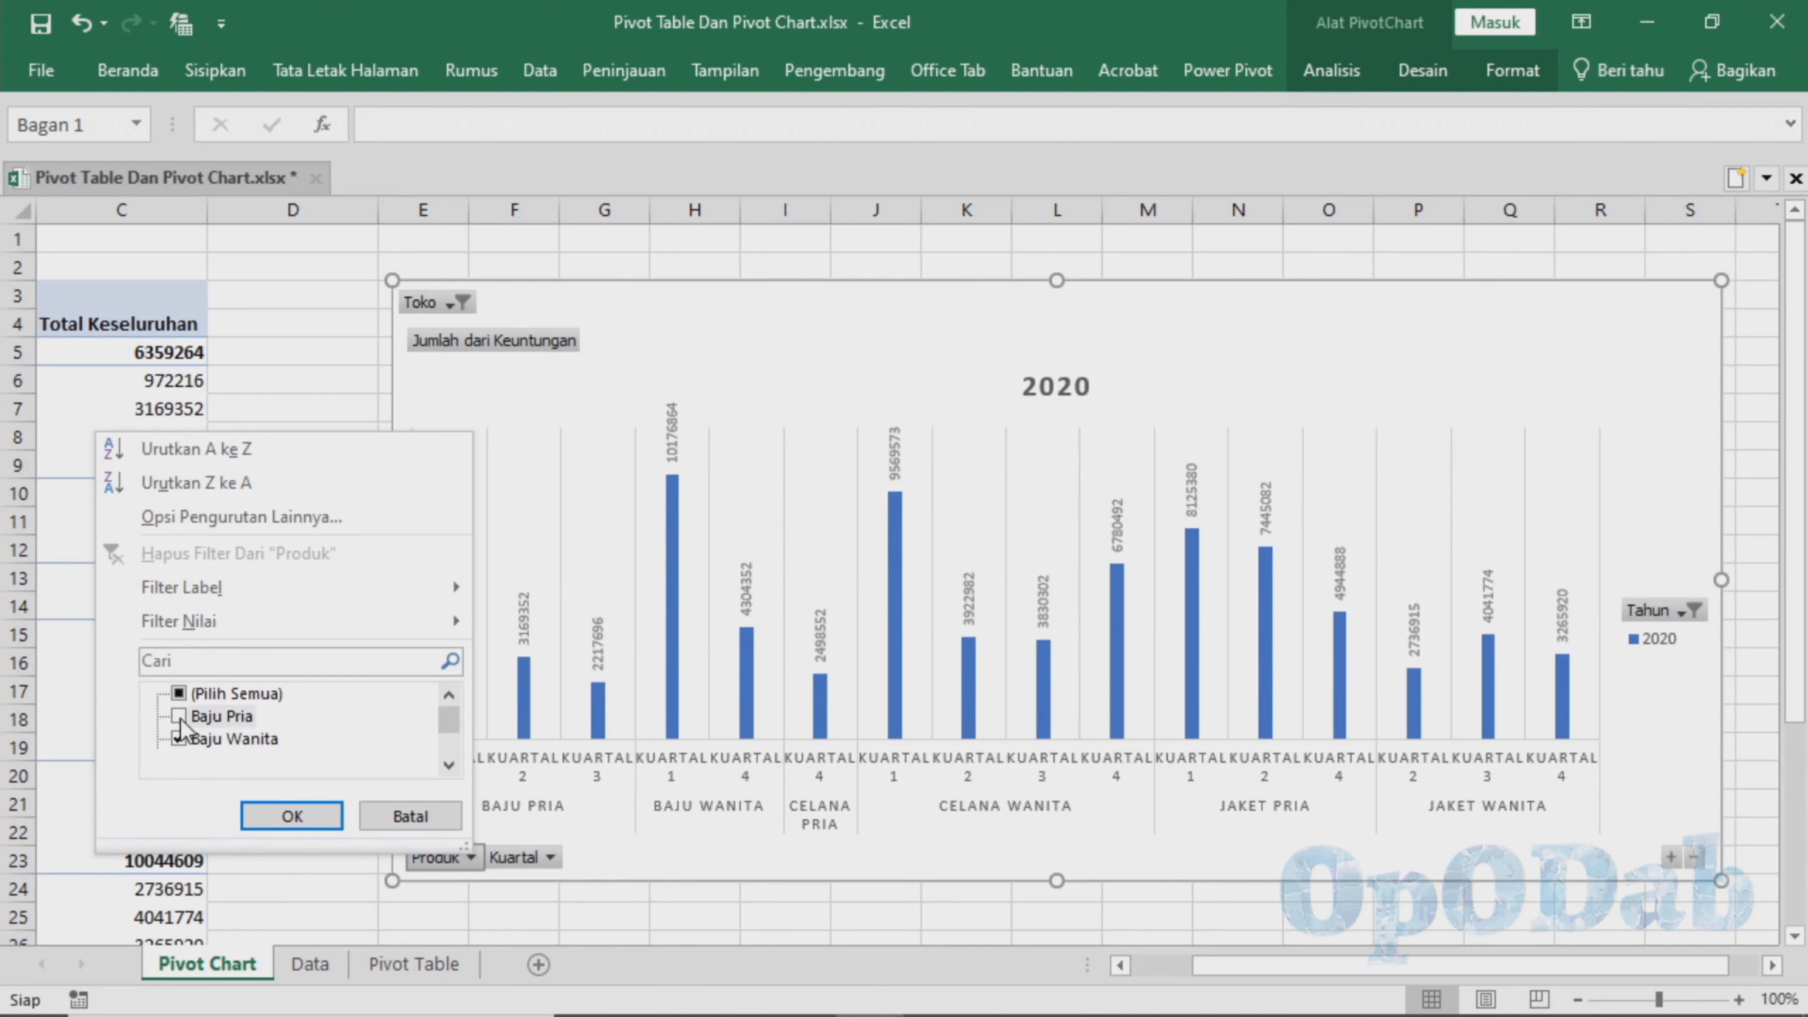
click(177, 695)
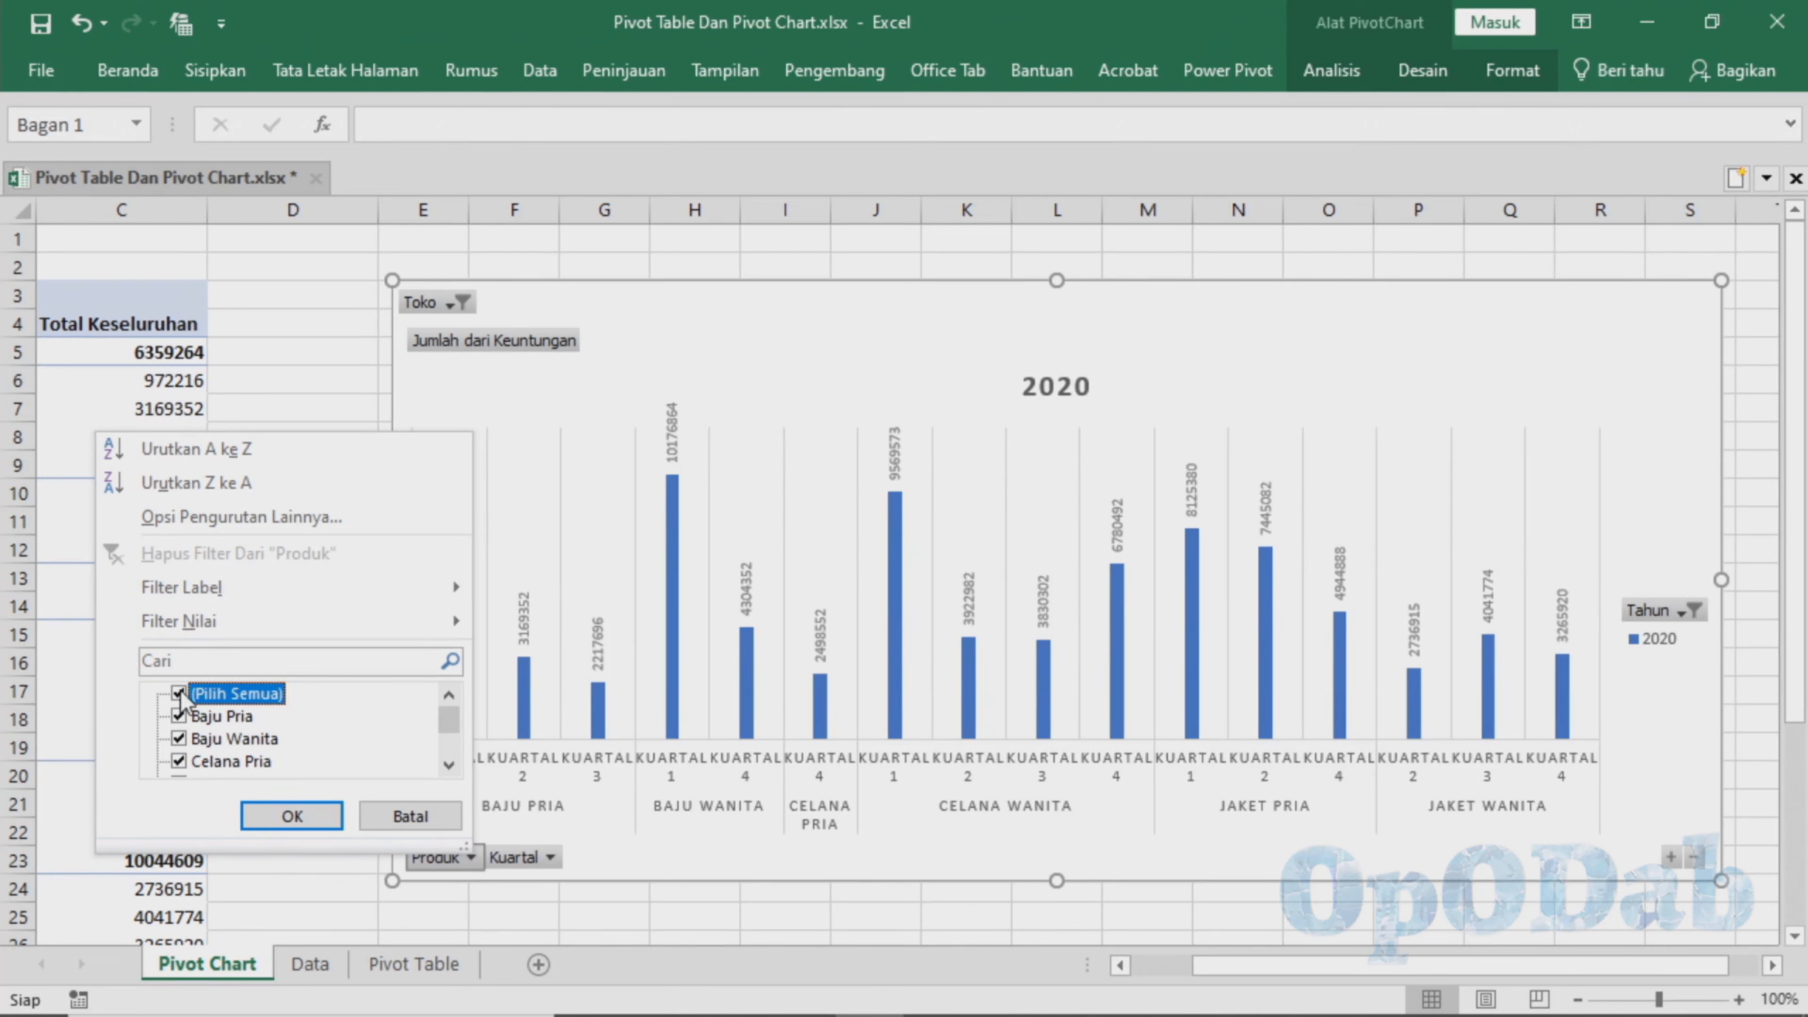
click(180, 695)
click(181, 715)
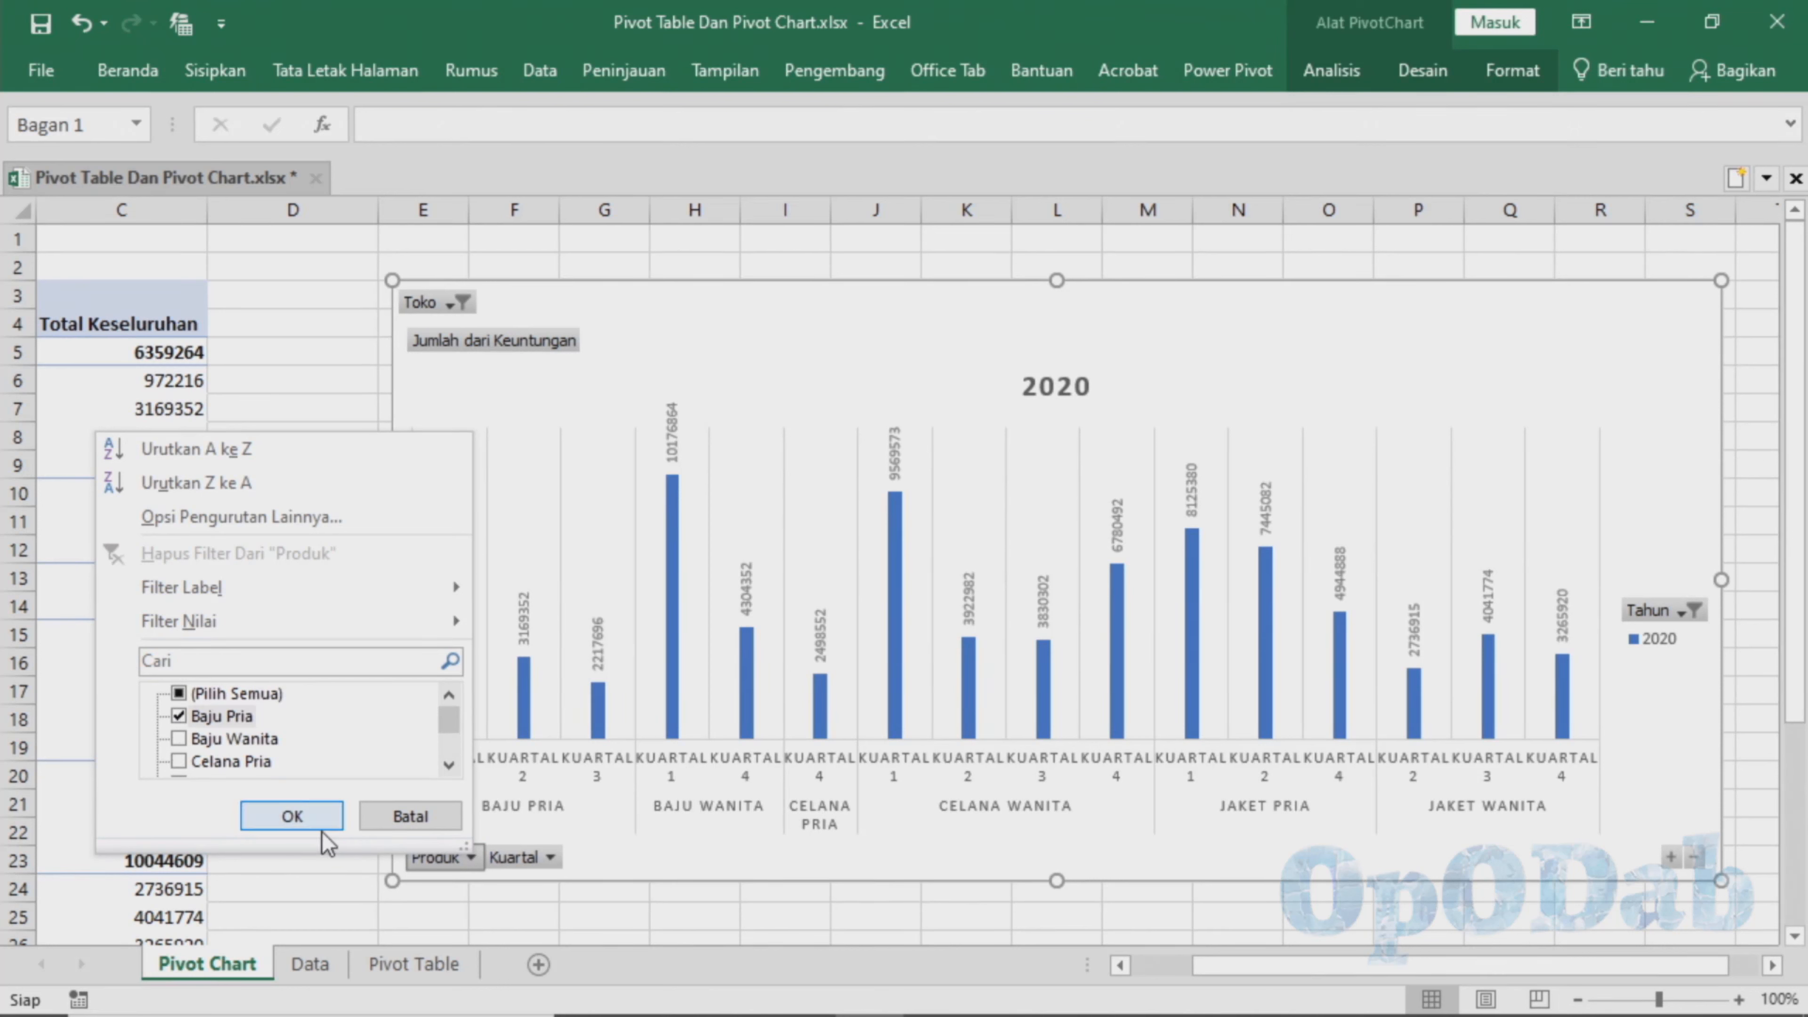
click(312, 815)
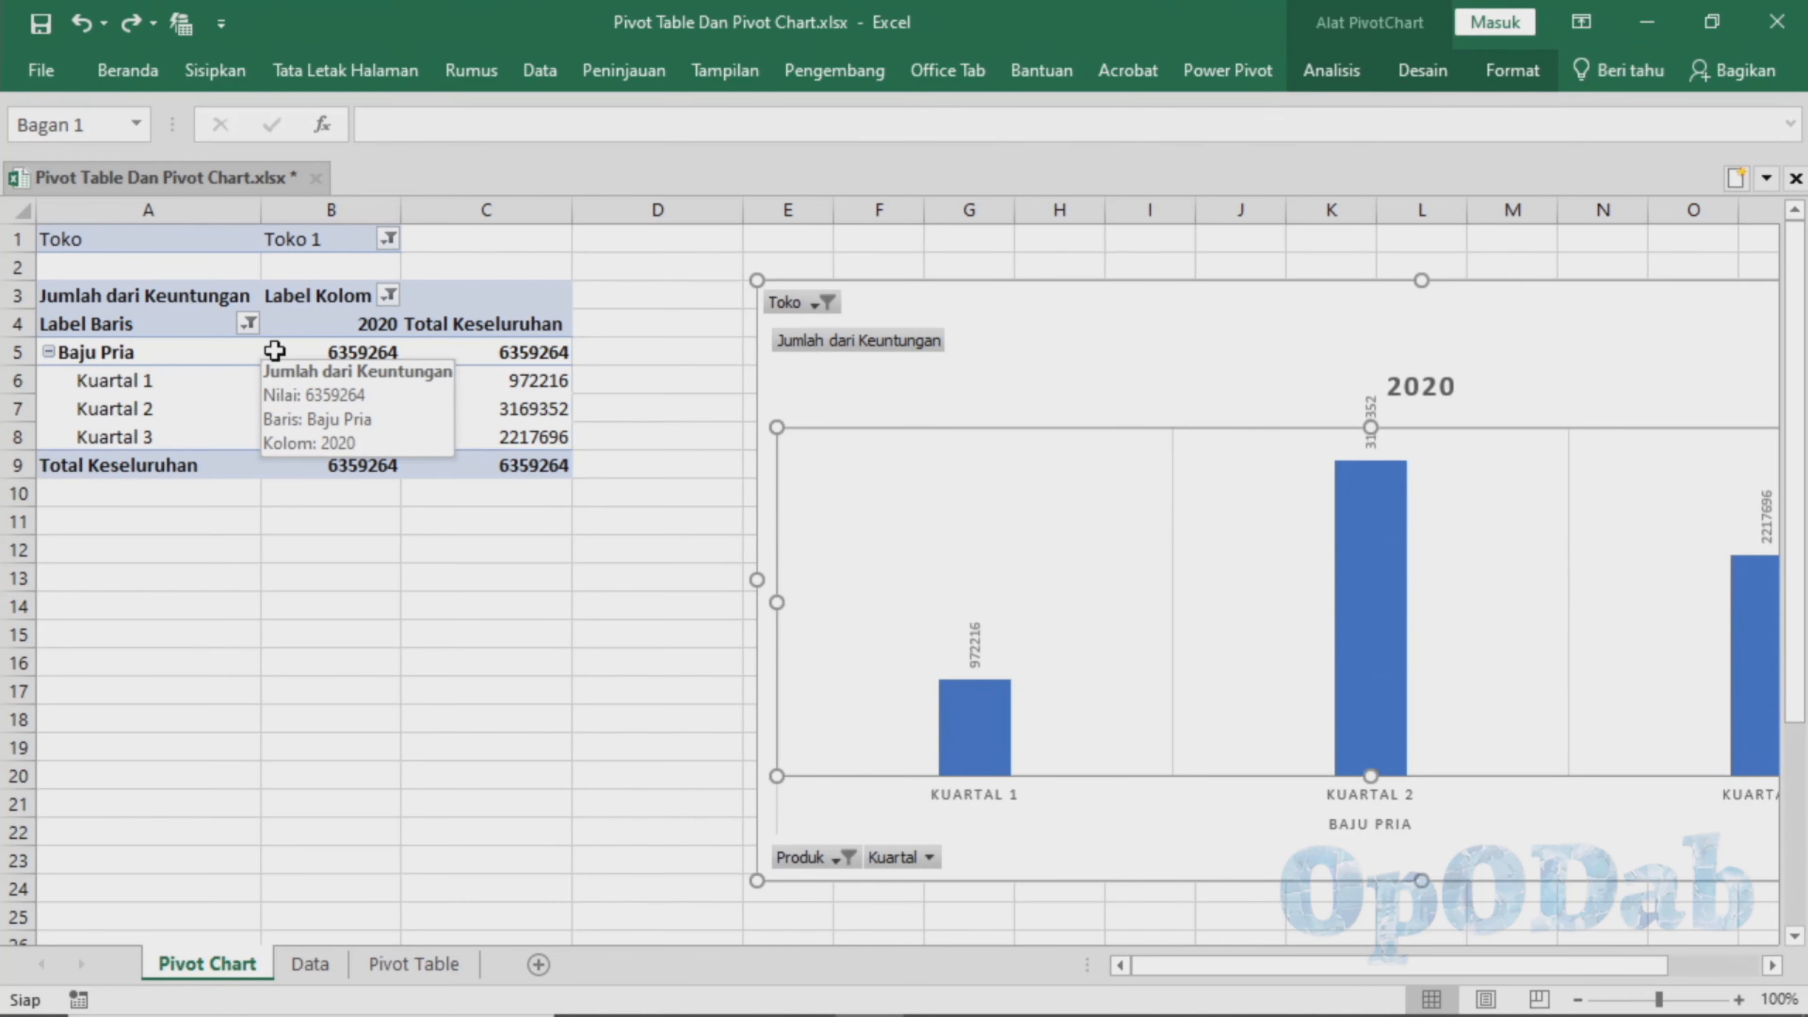
- Examine the source sales table's rows on the Data sheet
click(311, 964)
scroll(436, 589, up, 2)
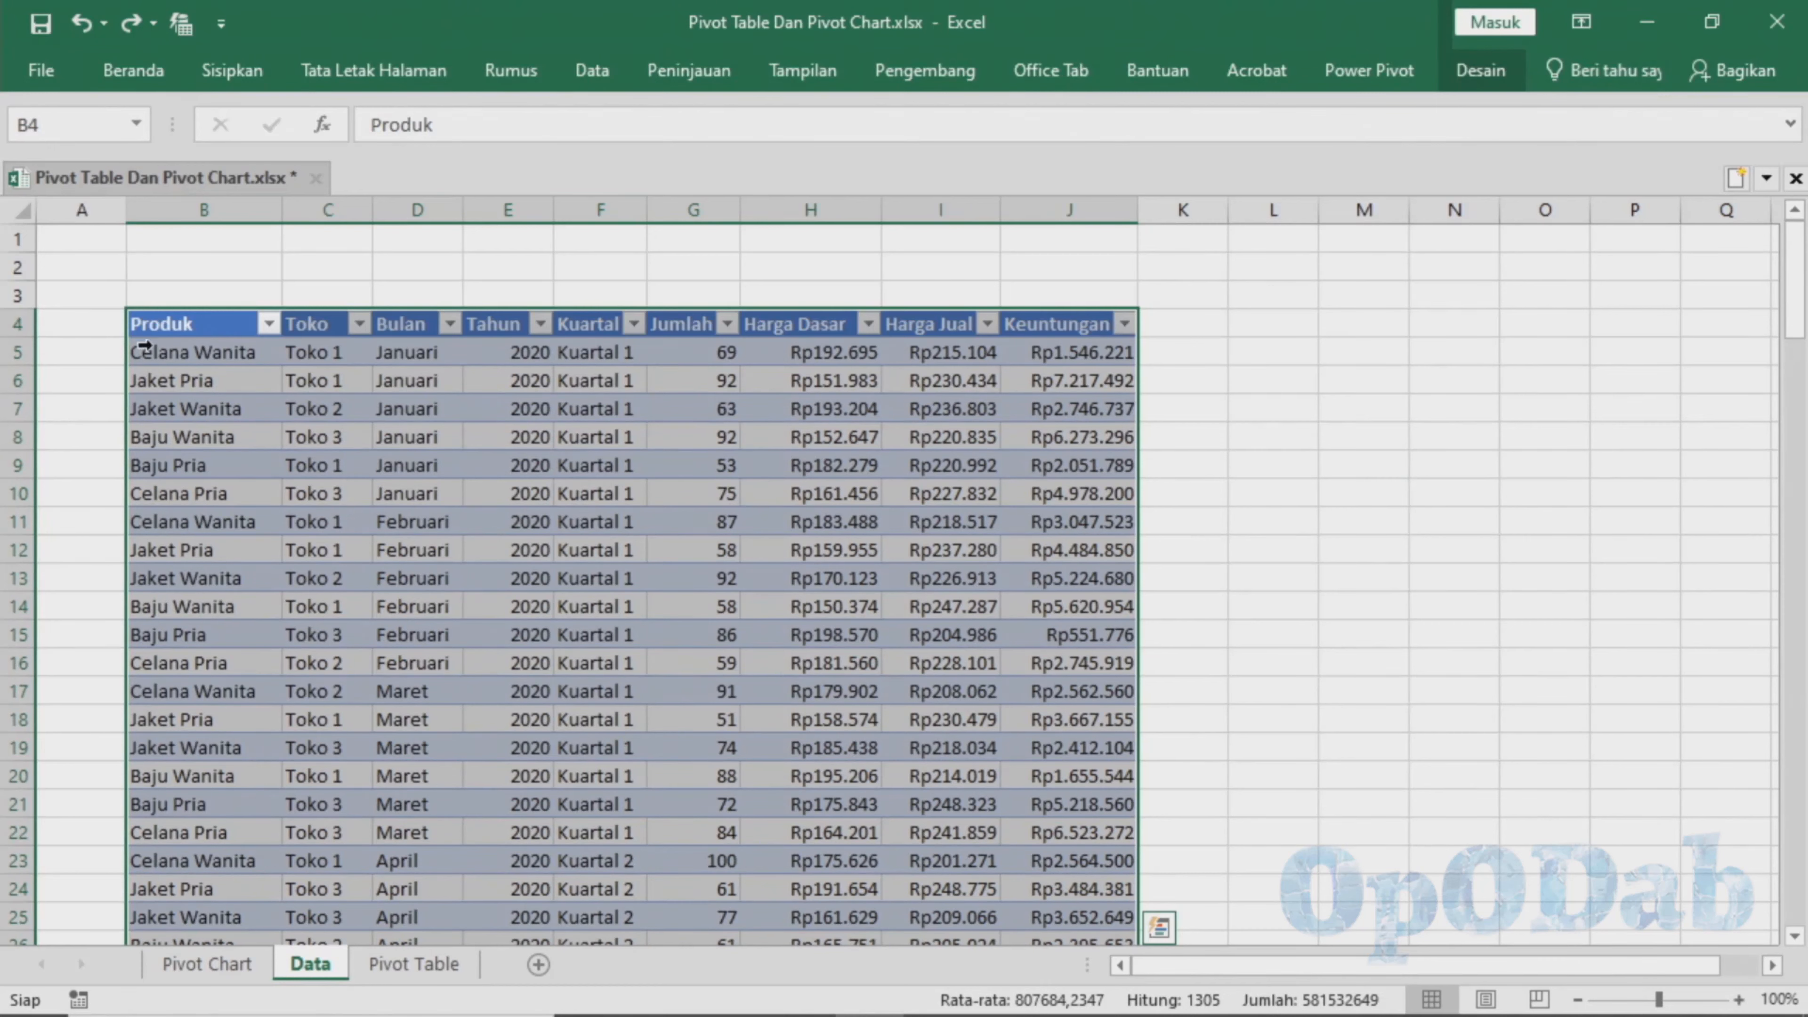
click(178, 381)
scroll(363, 509, down, 6)
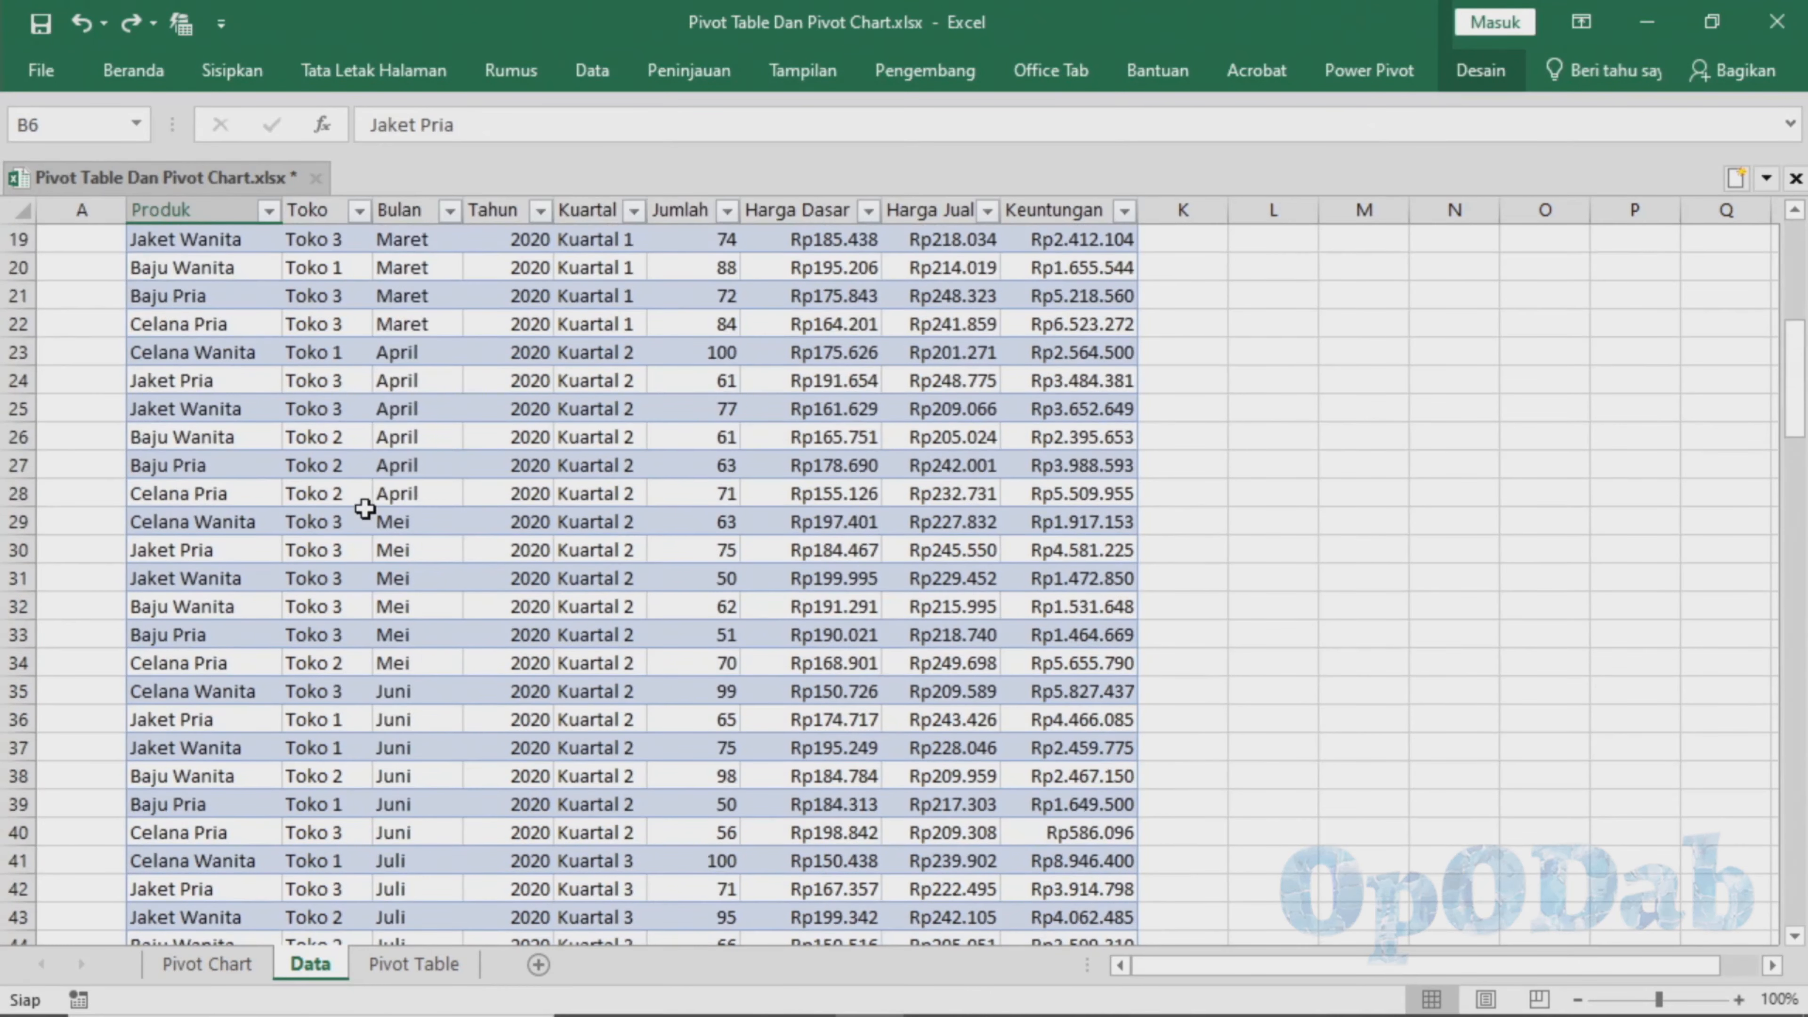
scroll(366, 508, up, 6)
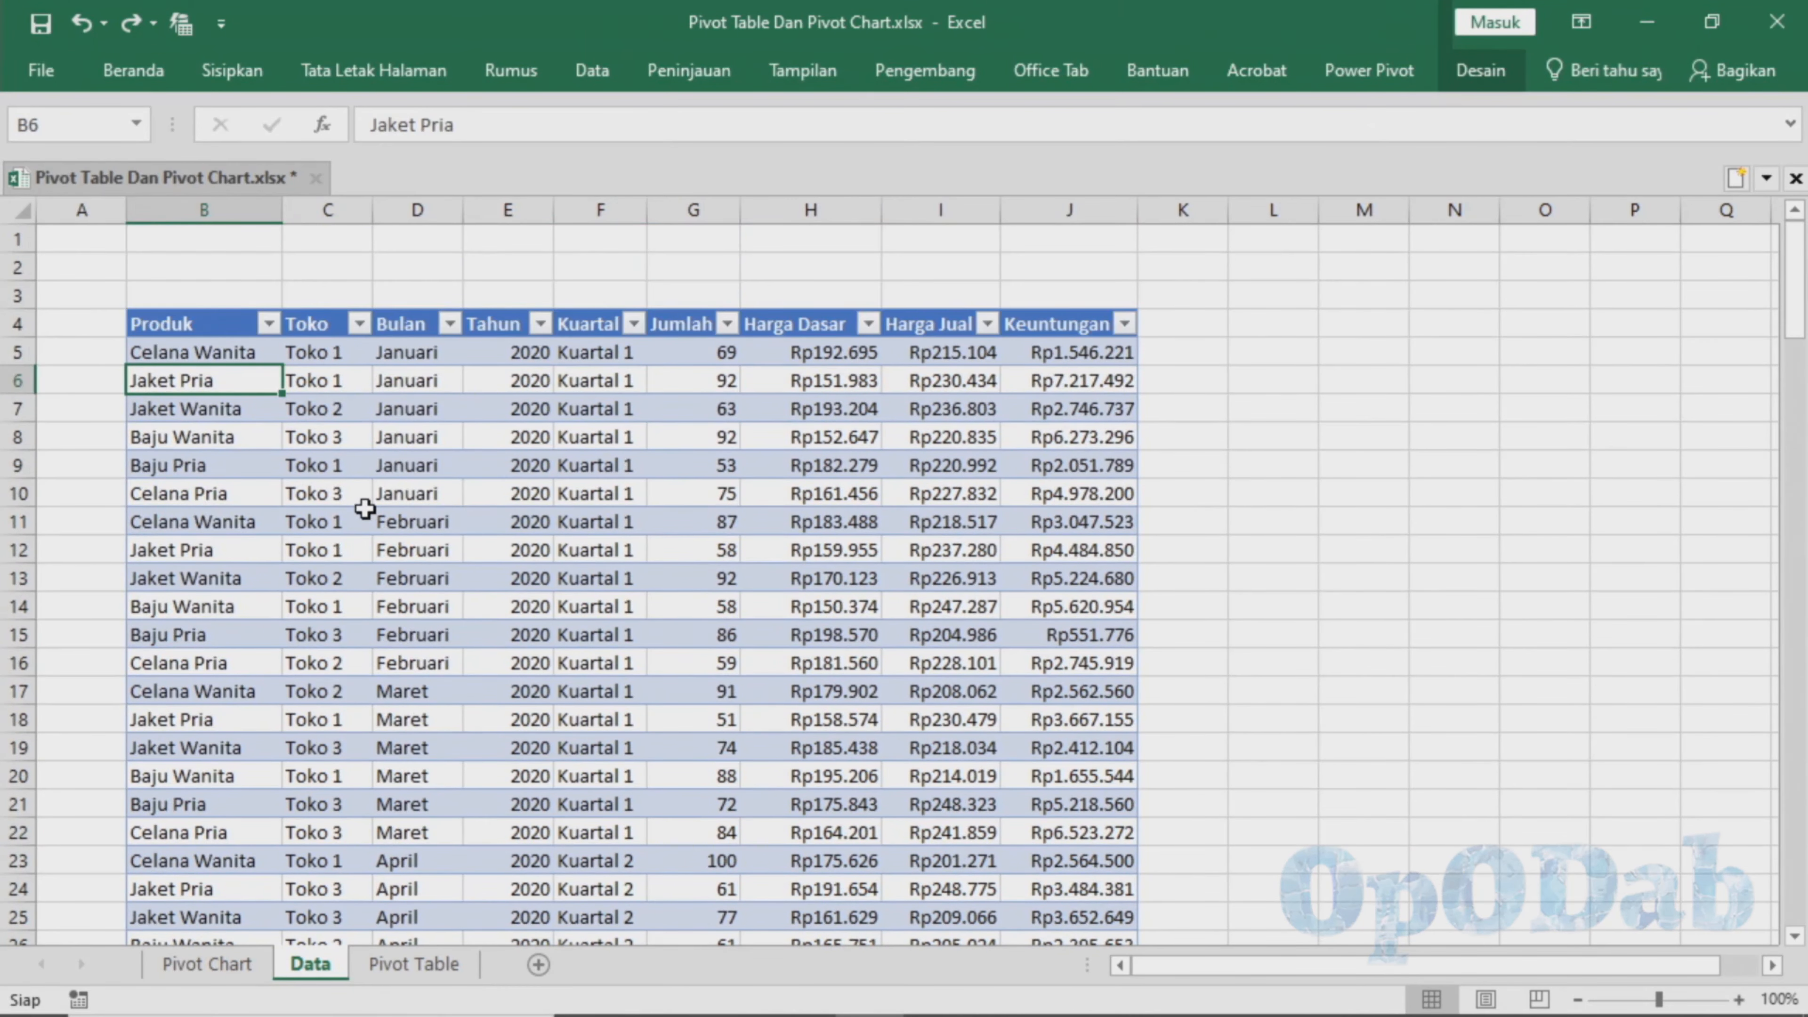
scroll(600, 494, down, 5)
scroll(599, 495, up, 5)
- Compare the Toko 1 summary on the Pivot Table sheet with the filtered pivot chart and the source data
click(403, 964)
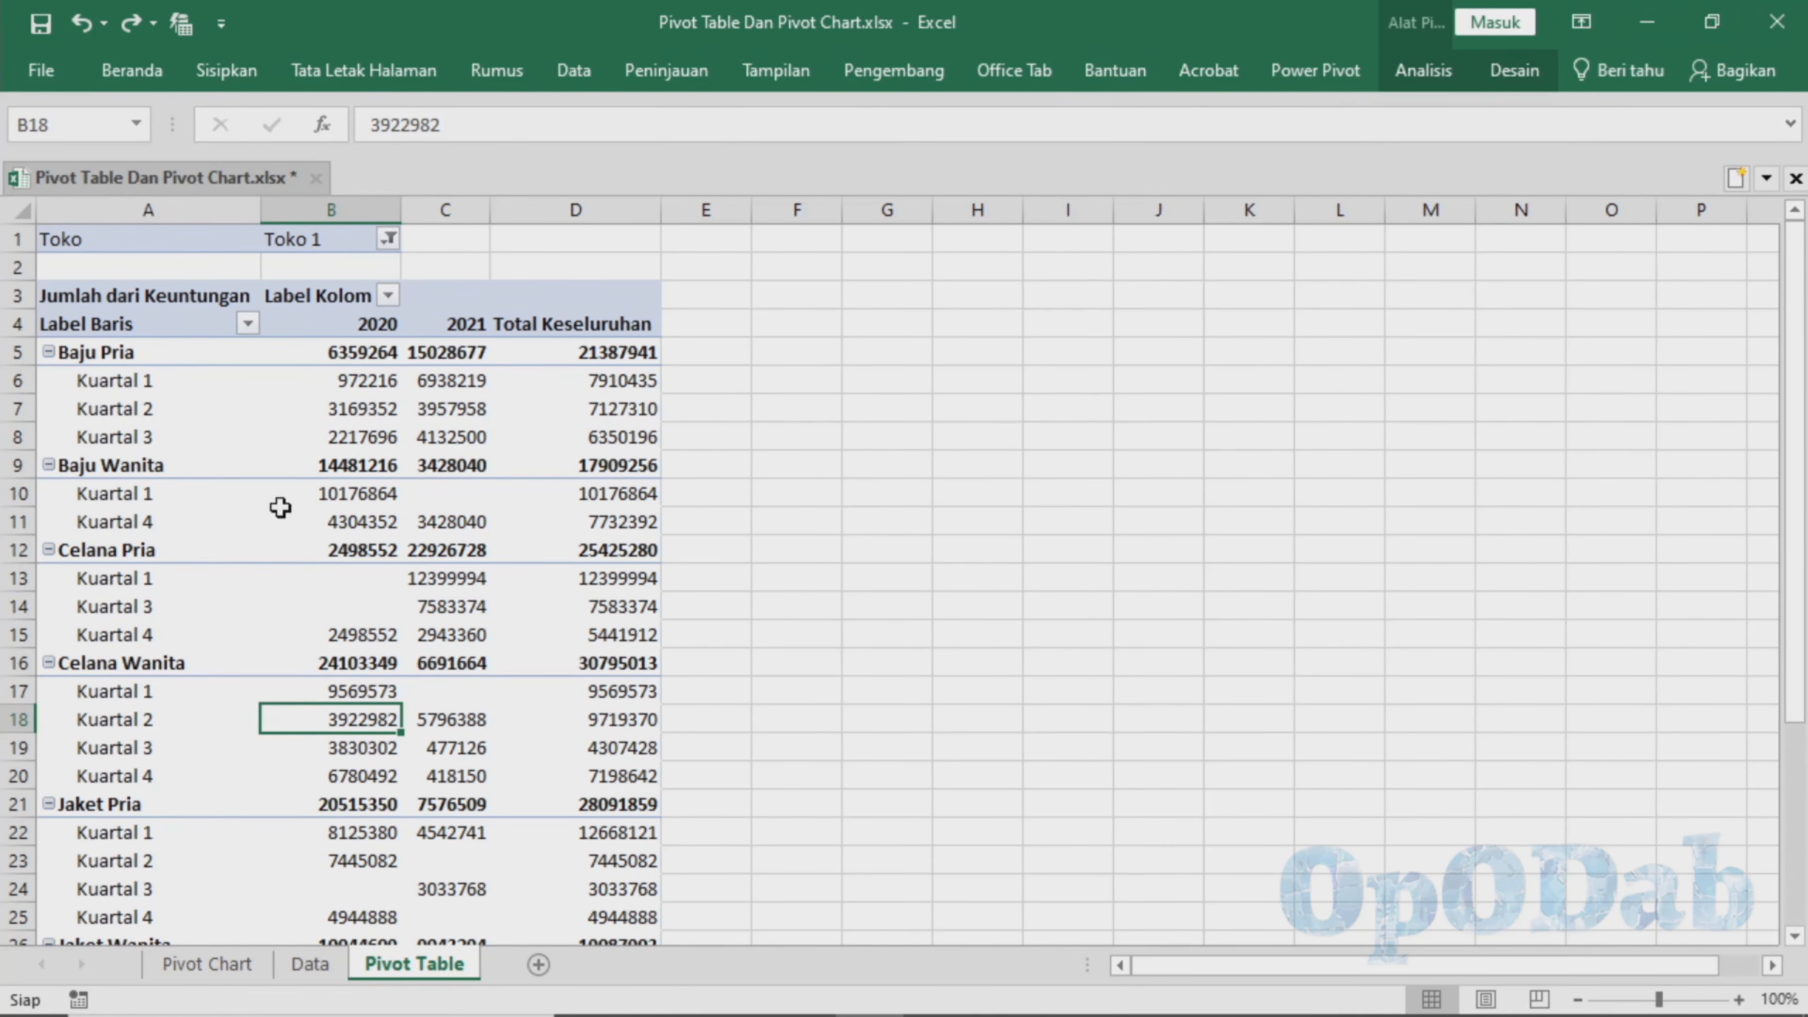
click(235, 966)
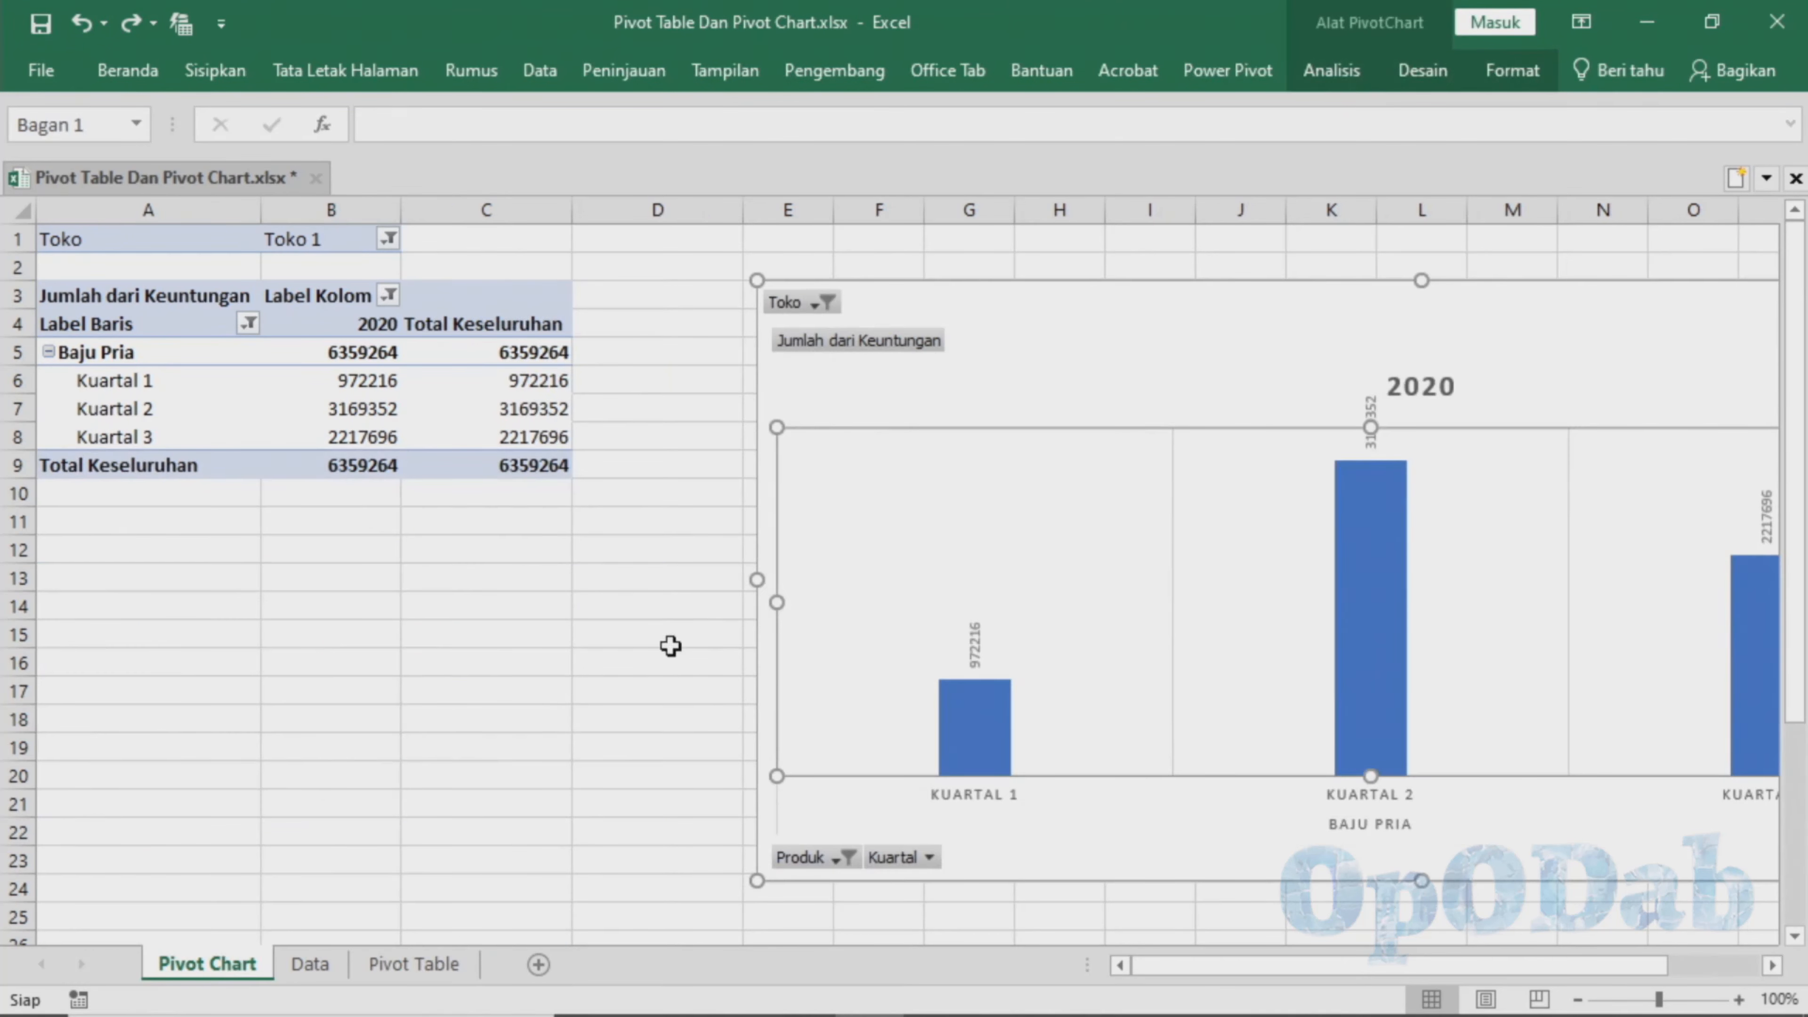
click(310, 966)
click(174, 343)
drag(174, 343, 719, 693)
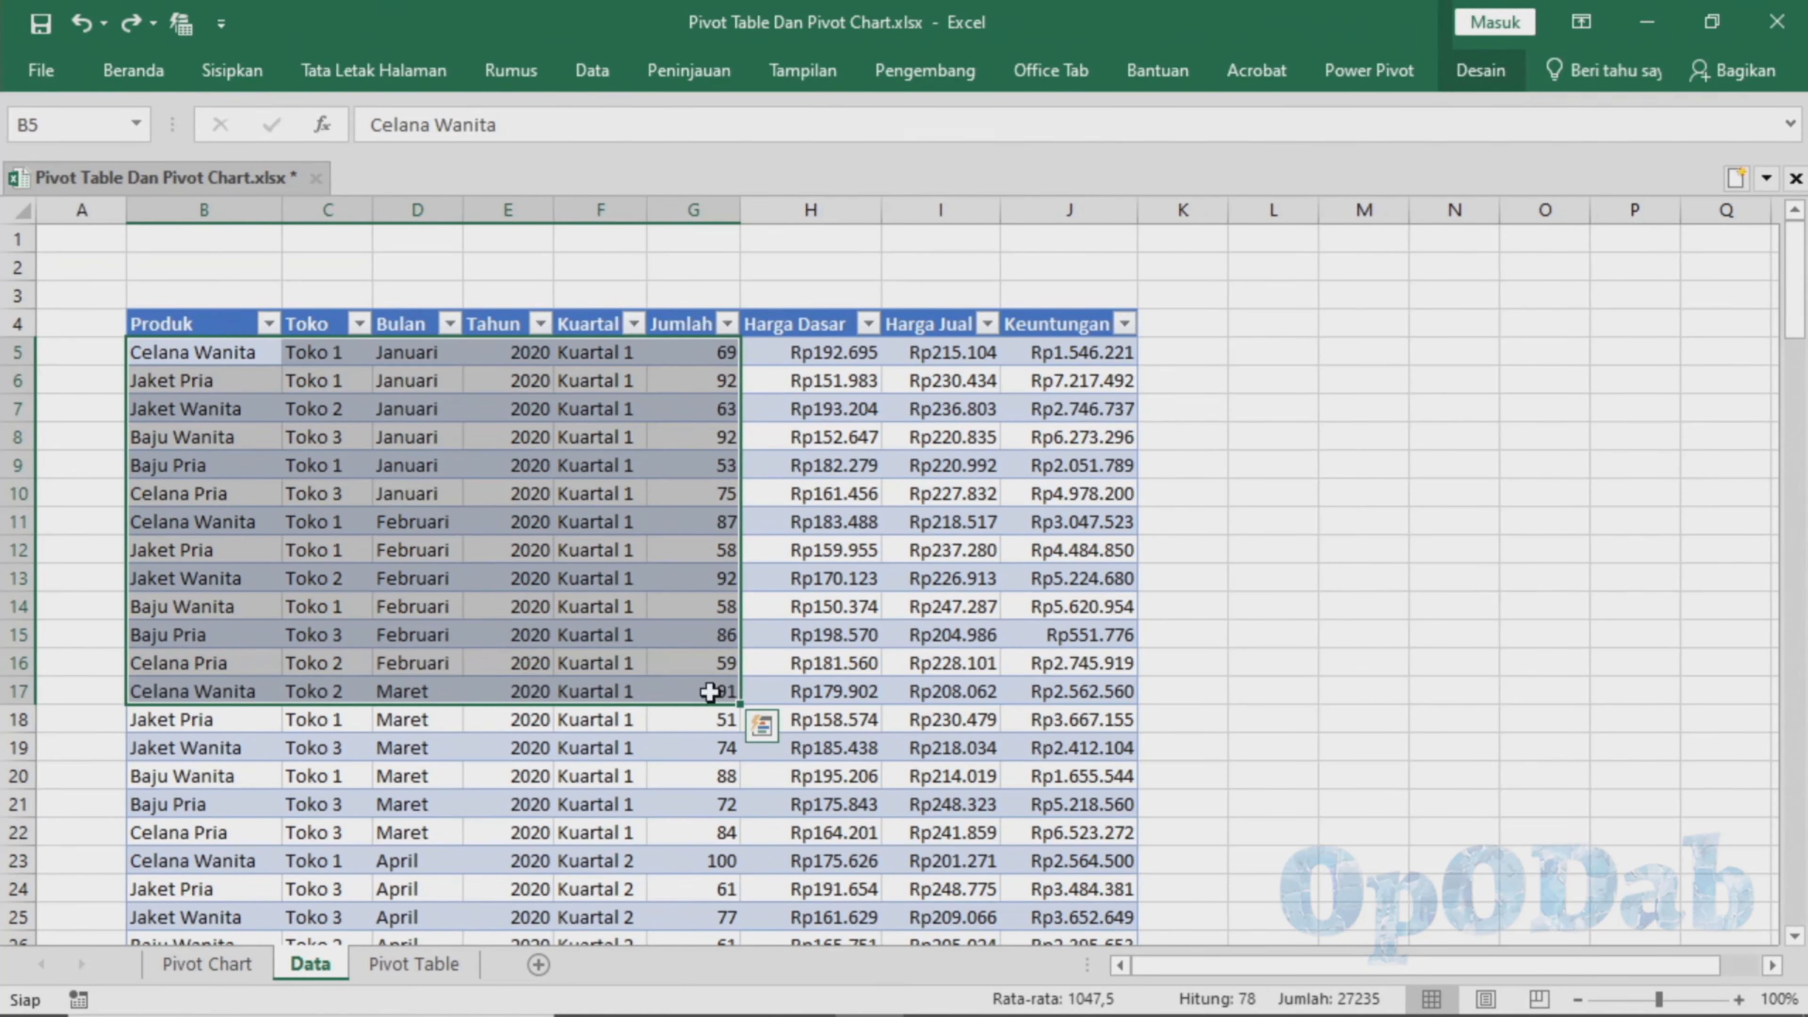
click(381, 963)
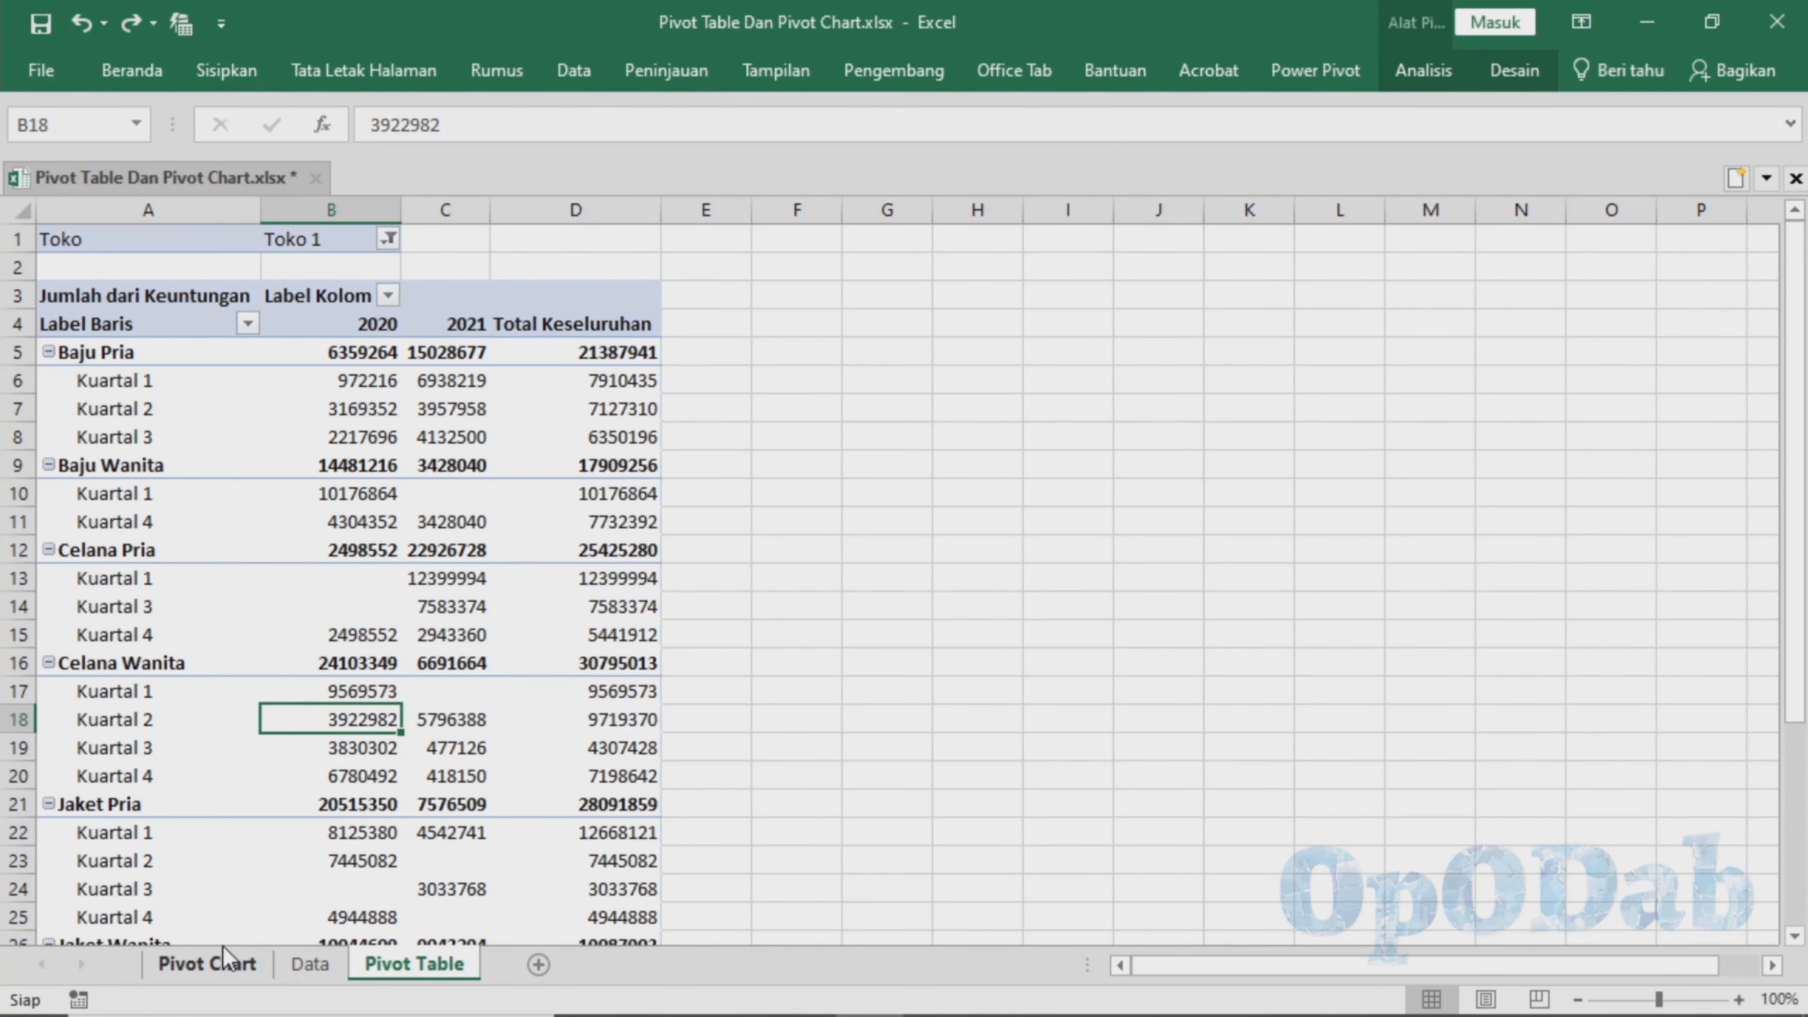
click(223, 965)
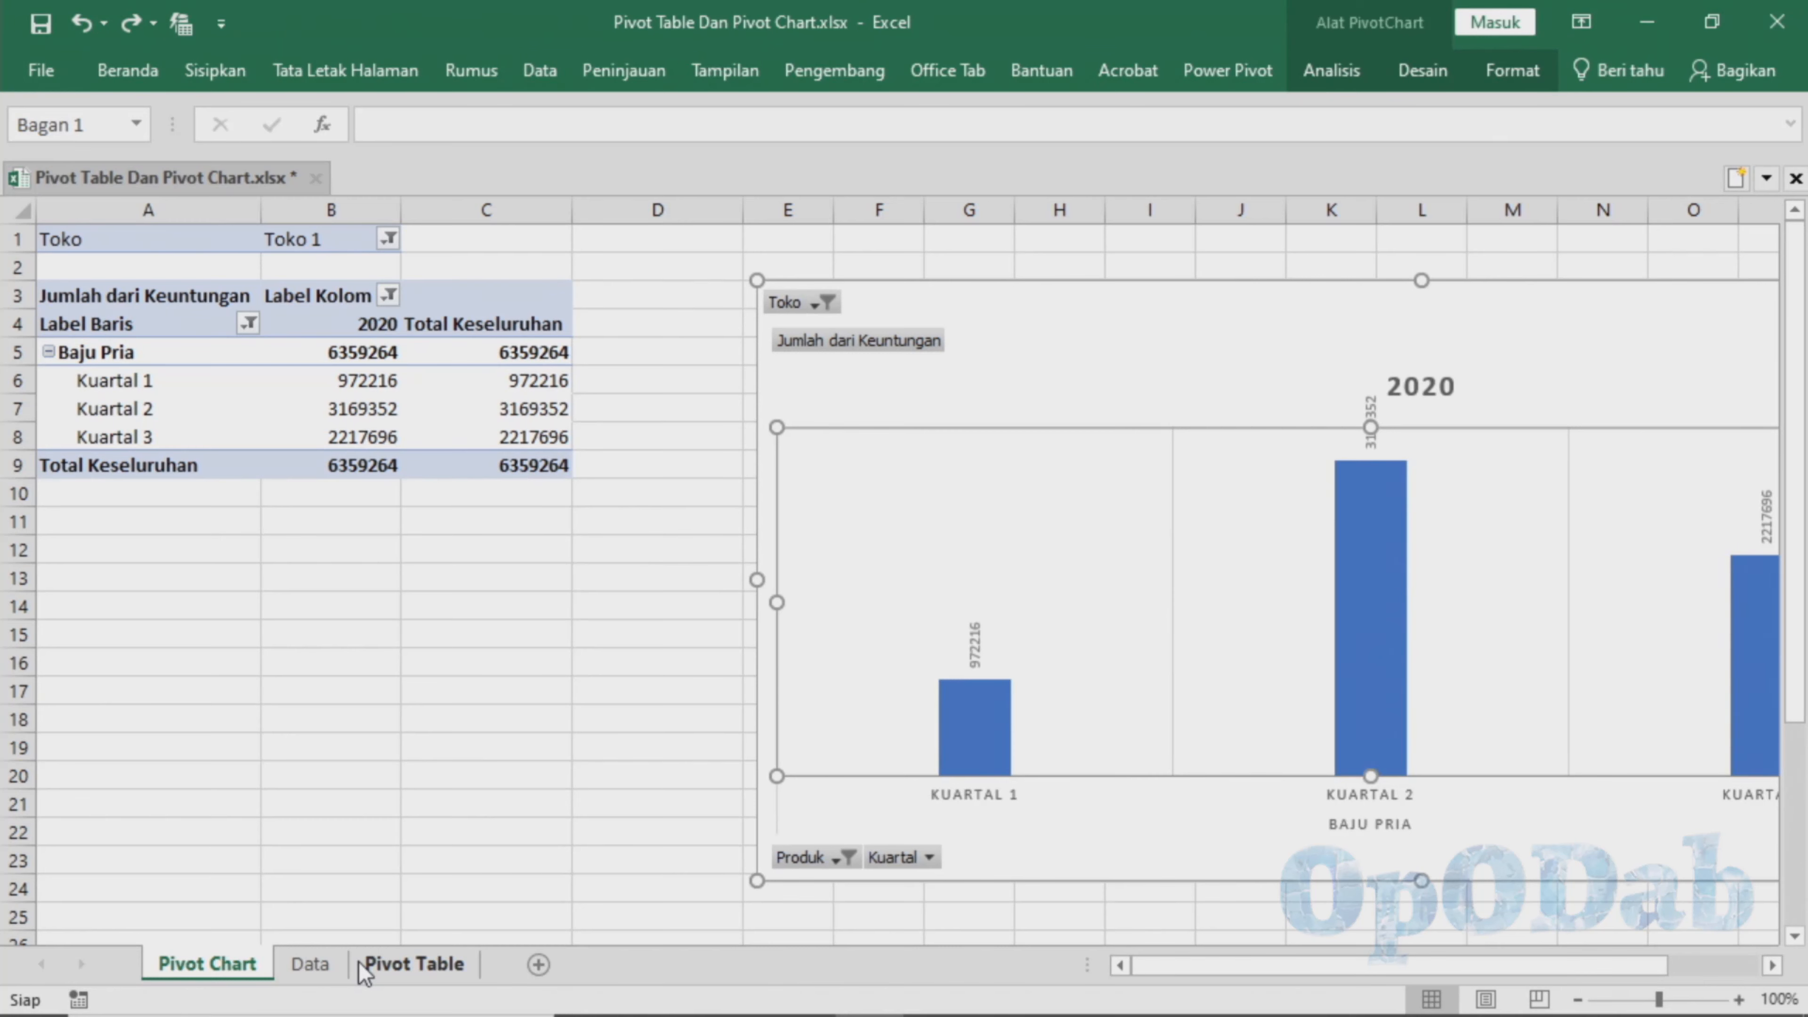
click(413, 965)
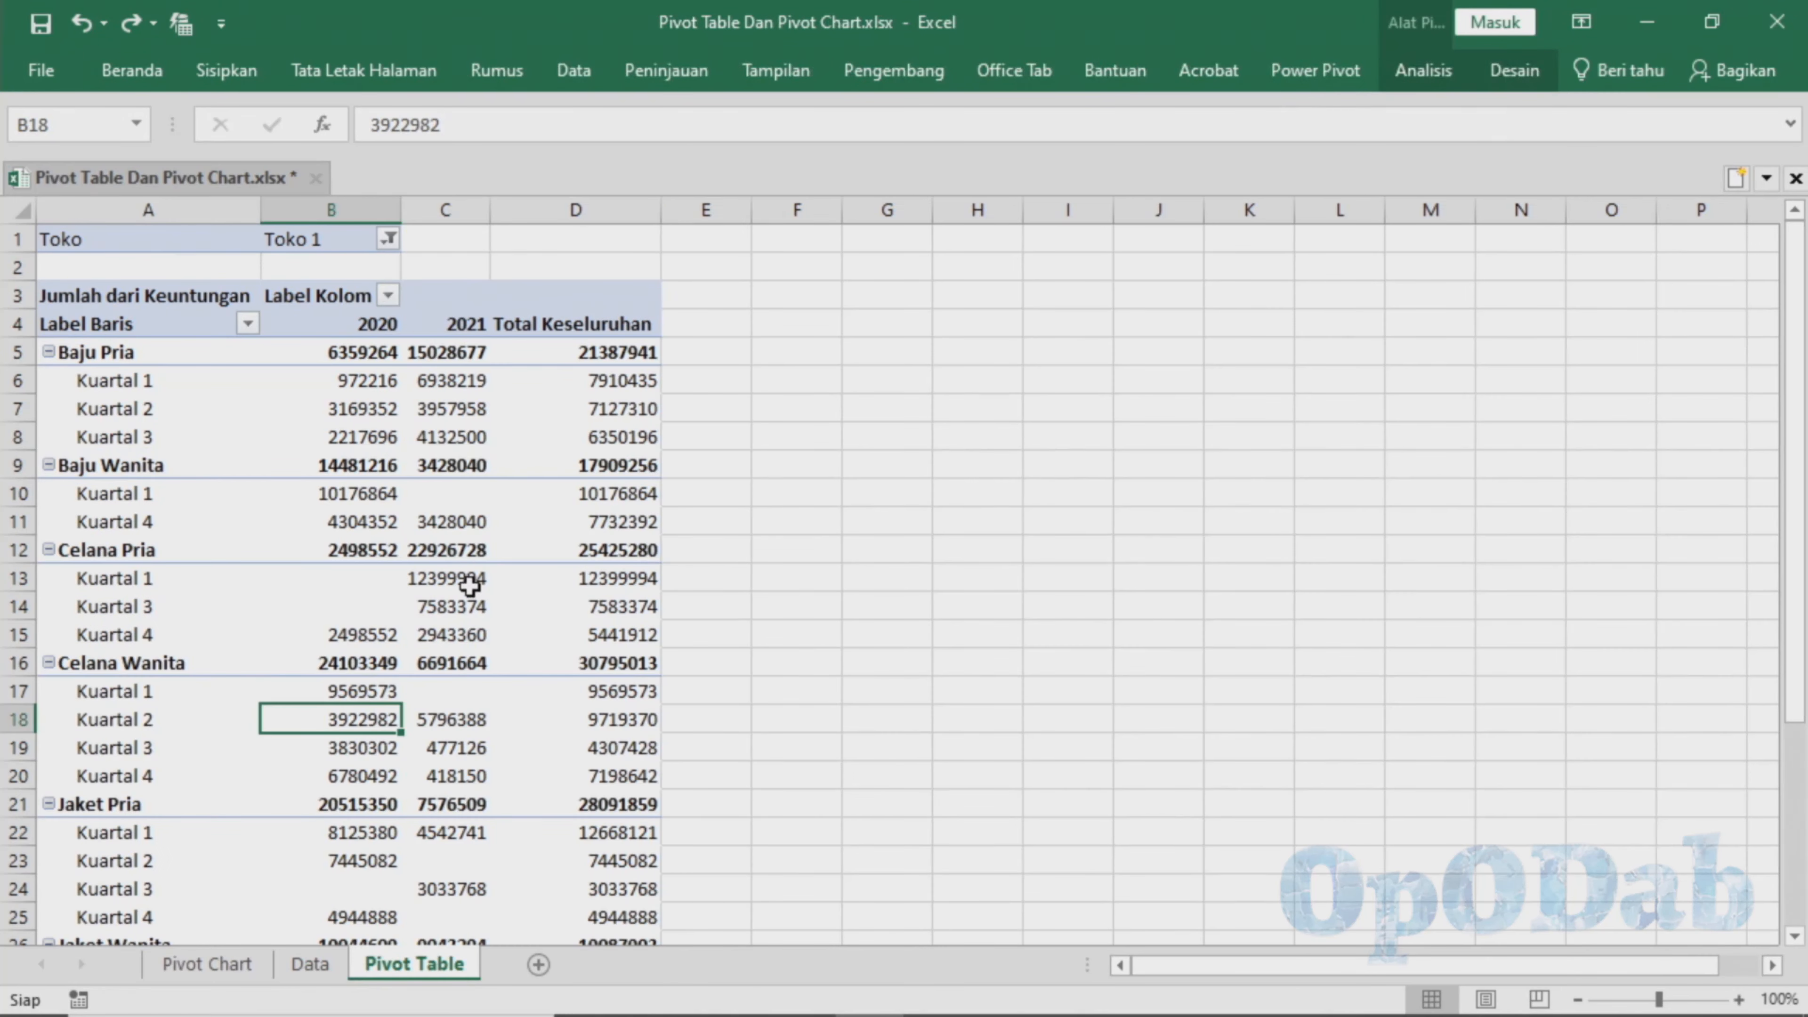
key(Up)
key(Up)
click(317, 322)
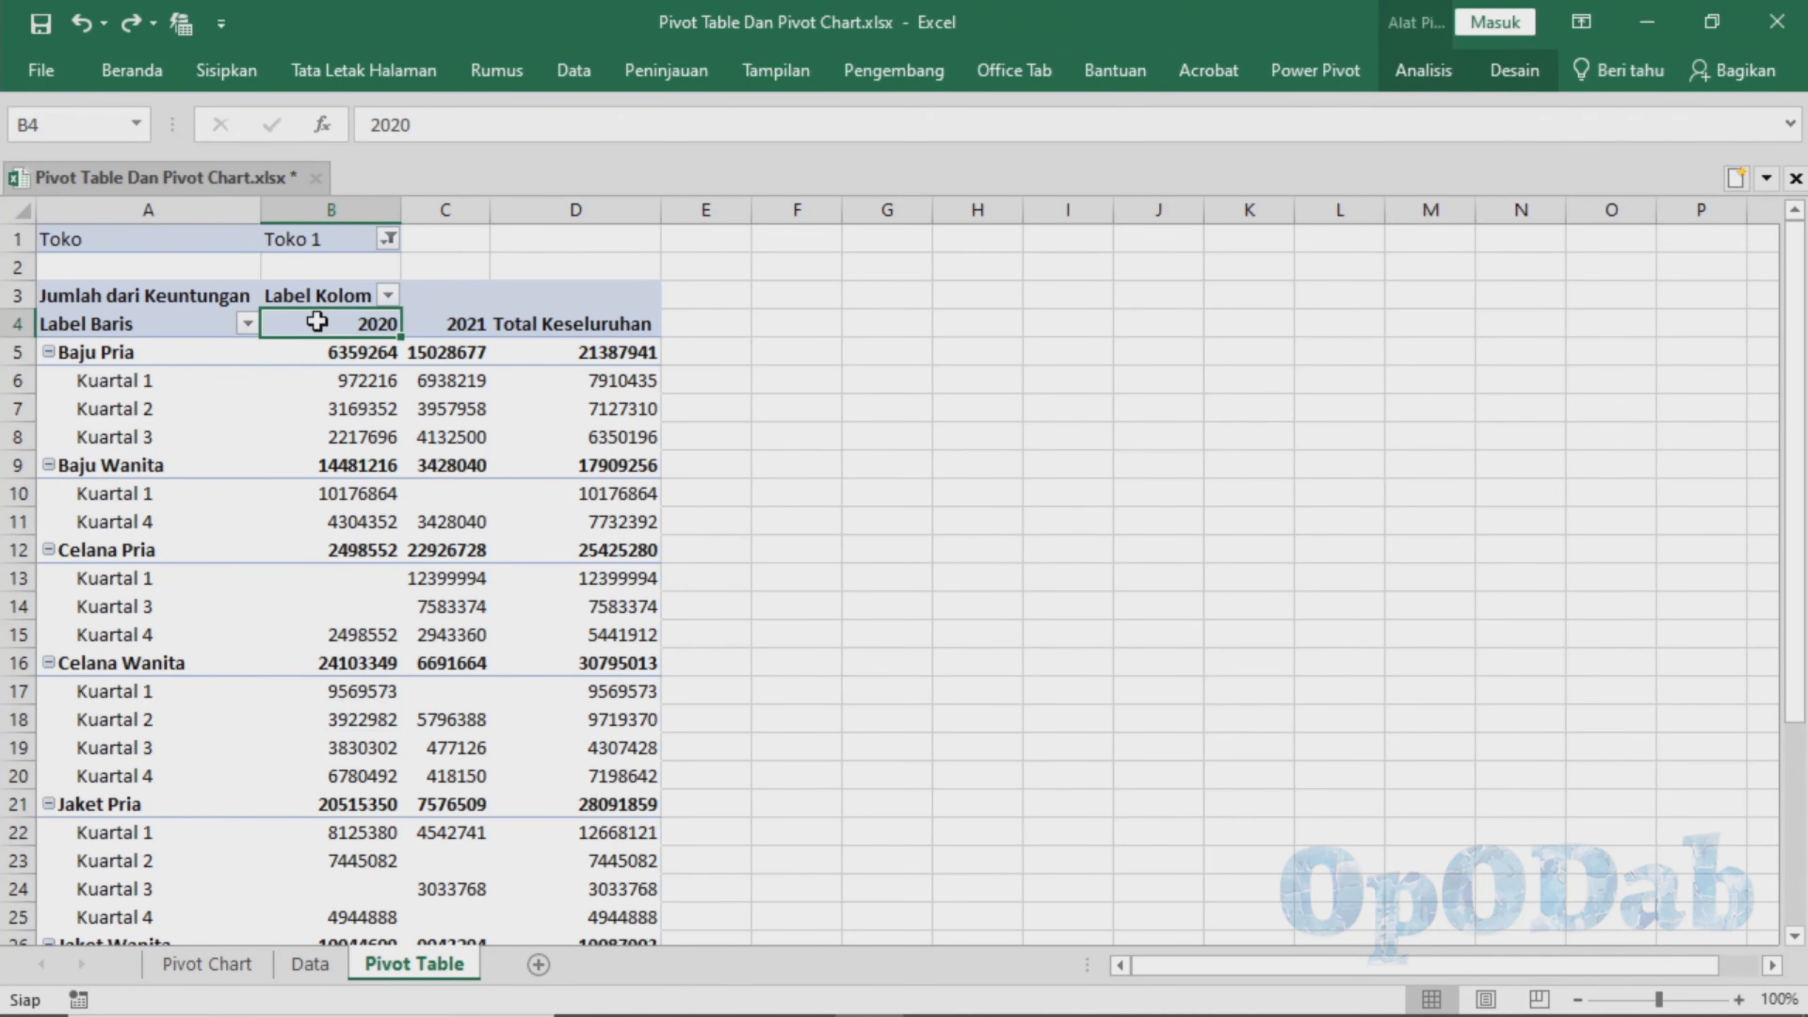
click(154, 332)
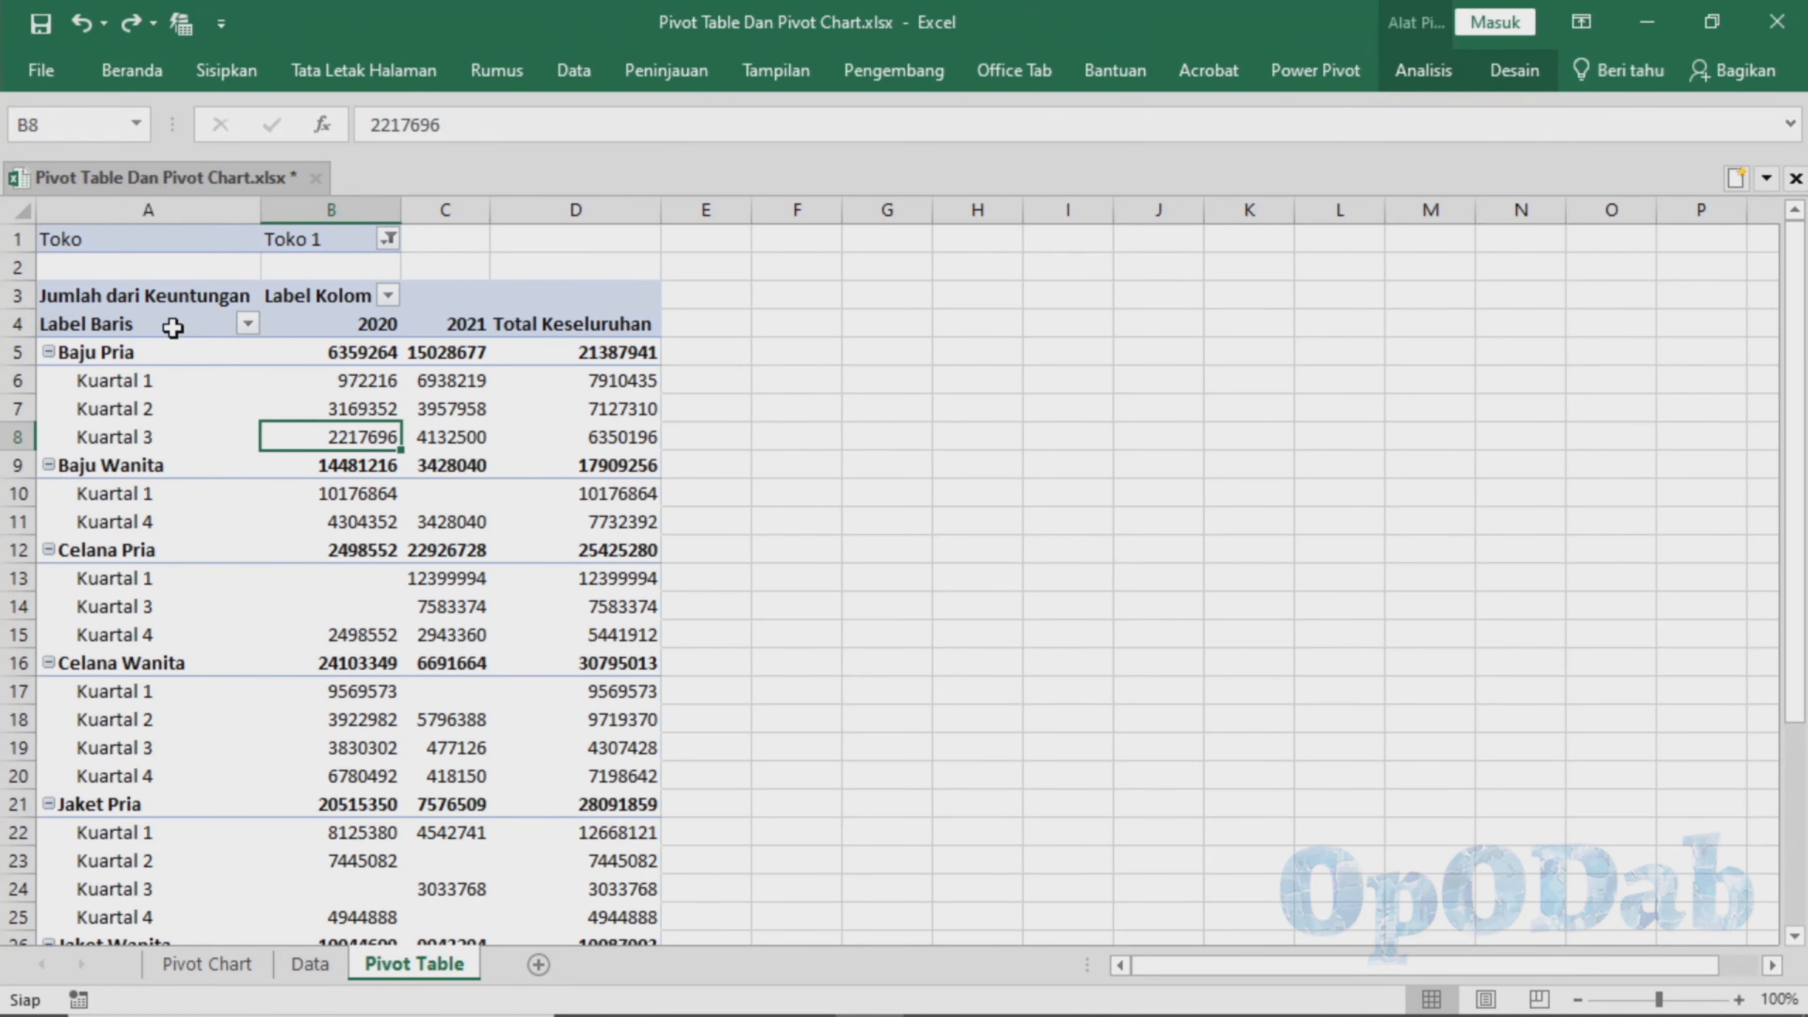